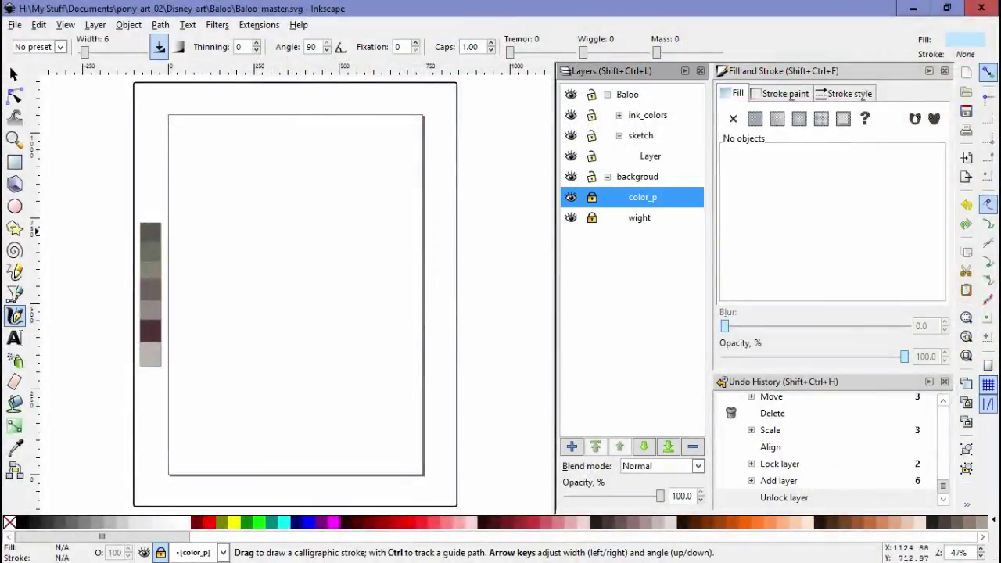
Add Layer#1 in the background group and sketch the hammock outline in light-blue strokes.
{"action": "key", "text": "shift+ctrl+n"}
{"action": "key", "text": "Return"}
{"action": "left_click_drag", "start_coordinate": [382, 228], "coordinate": [348, 367]}
{"action": "left_click_drag", "start_coordinate": [376, 250], "coordinate": [344, 399]}
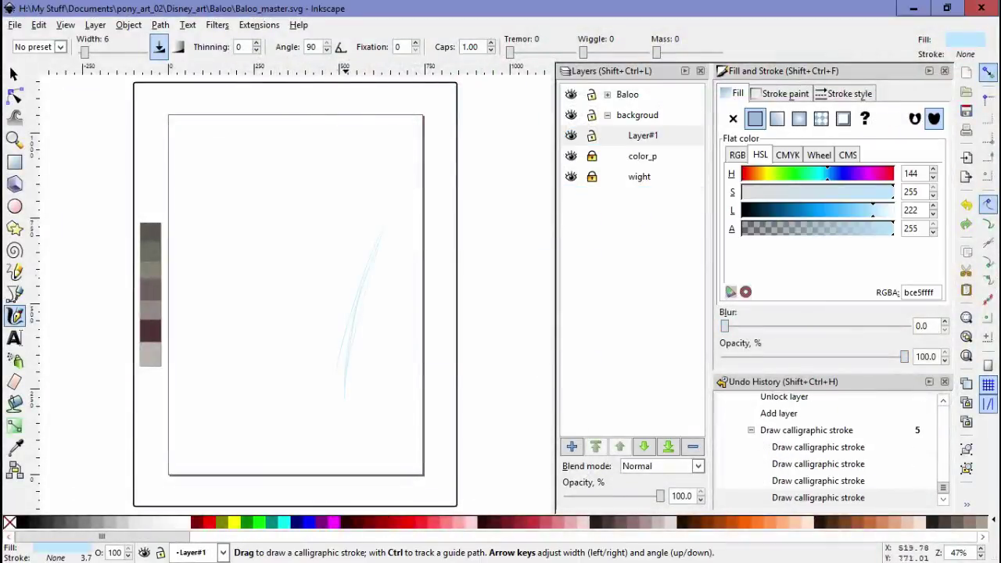
{"action": "left_click_drag", "start_coordinate": [360, 181], "coordinate": [313, 274]}
{"action": "left_click_drag", "start_coordinate": [328, 226], "coordinate": [261, 383]}
{"action": "left_click_drag", "start_coordinate": [346, 403], "coordinate": [273, 397]}
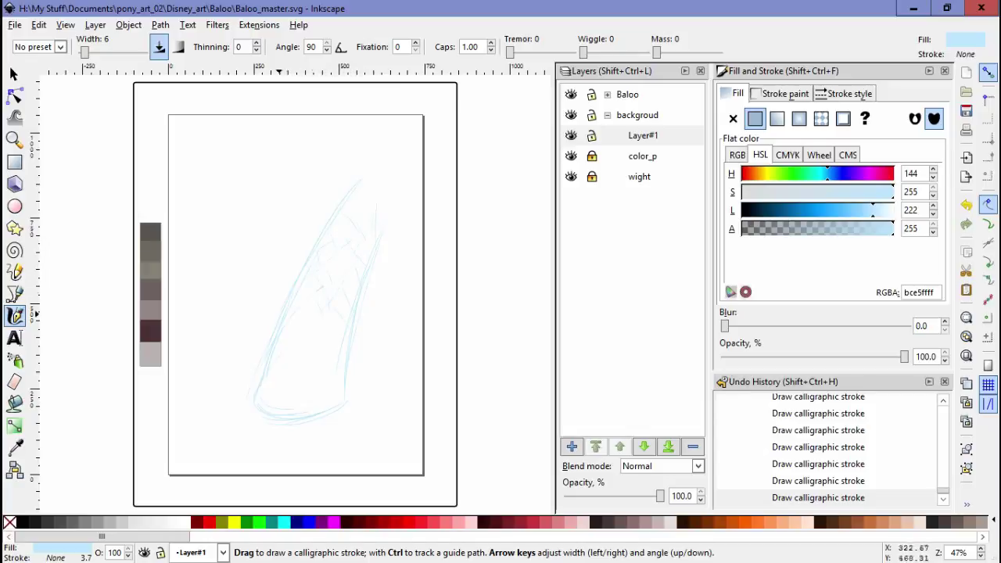
{"action": "left_click_drag", "start_coordinate": [362, 254], "coordinate": [333, 366]}
{"action": "left_click_drag", "start_coordinate": [313, 333], "coordinate": [326, 285]}
{"action": "left_click_drag", "start_coordinate": [398, 176], "coordinate": [375, 243]}
Add Layer#2 and sketch the arcing branch and a stroke right of the hammock.
{"action": "key", "text": "shift+ctrl+n"}
{"action": "key", "text": "Return"}
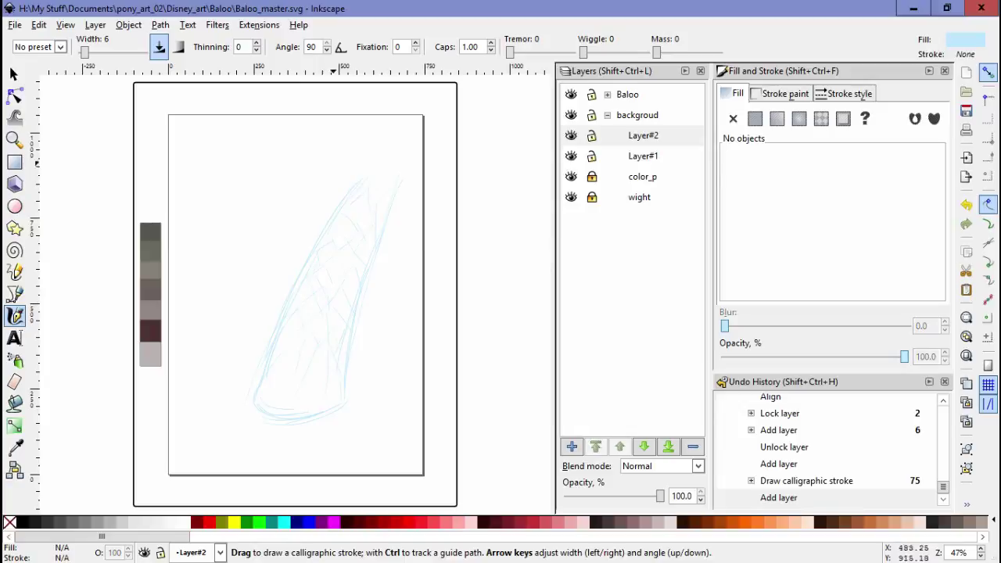
{"action": "mouse_move", "coordinate": [387, 166]}
{"action": "left_mouse_down"}
{"action": "mouse_move", "coordinate": [258, 181]}
{"action": "mouse_move", "coordinate": [400, 170]}
{"action": "left_mouse_up"}
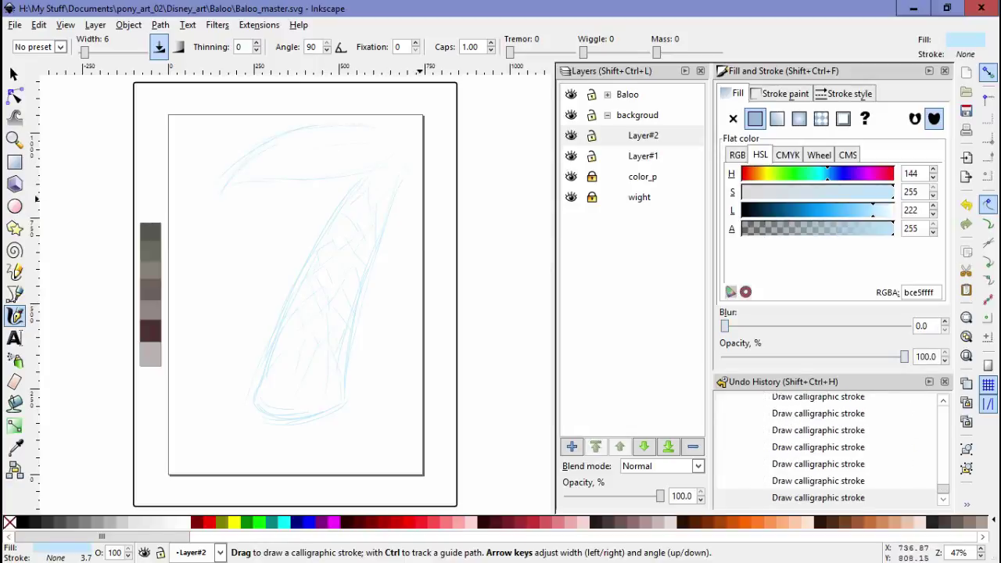
{"action": "left_click_drag", "start_coordinate": [429, 233], "coordinate": [391, 164]}
{"action": "key", "text": "ctrl+Page_Up"}
Fade the background group to 63.5% opacity and shrink the hammock sketch.
{"action": "left_click", "coordinate": [637, 177]}
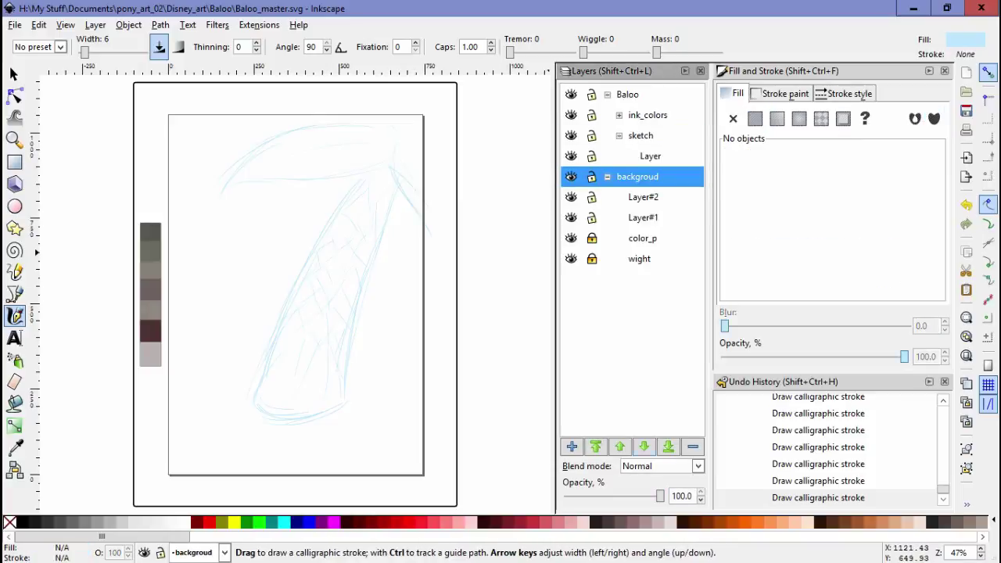
{"action": "left_click_drag", "start_coordinate": [660, 495], "coordinate": [625, 495]}
{"action": "key", "text": "ctrl+Page_Up"}
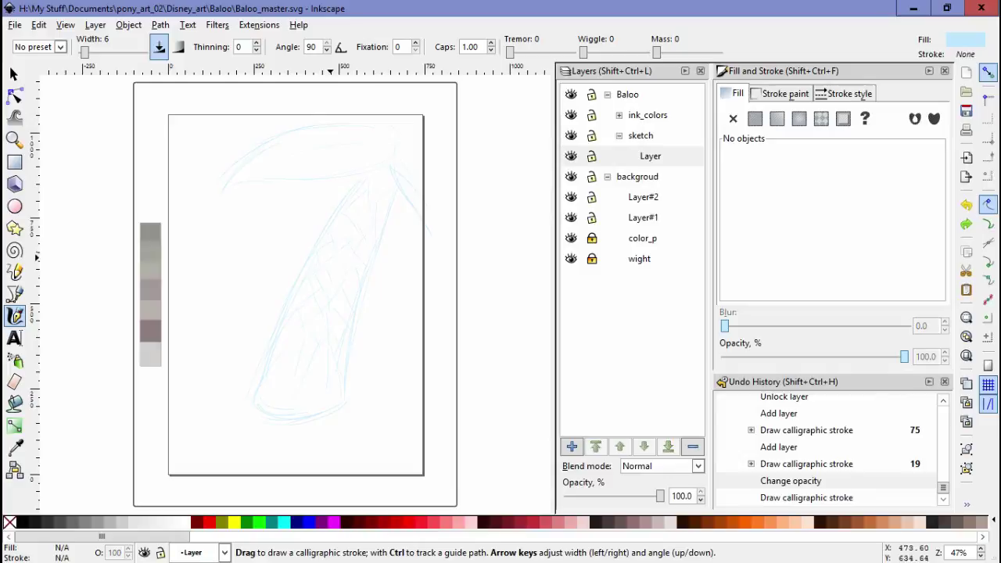
{"action": "key", "text": "ctrl+Page_Down"}
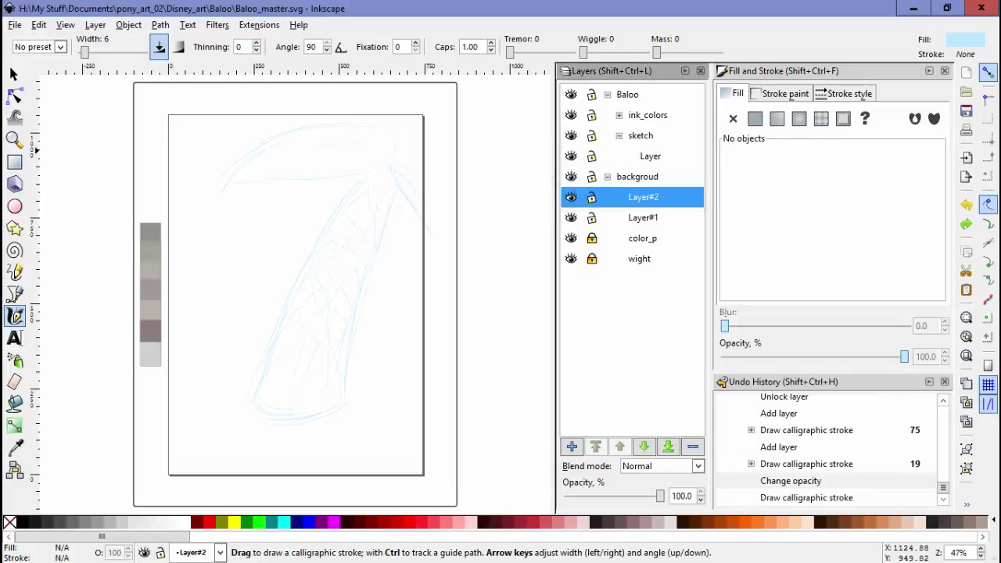
{"action": "key", "text": "ctrl+Page_Down"}
{"action": "key", "text": "s"}
{"action": "key", "text": "ctrl+alt+a"}
{"action": "left_click_drag", "start_coordinate": [207, 118], "coordinate": [226, 142]}
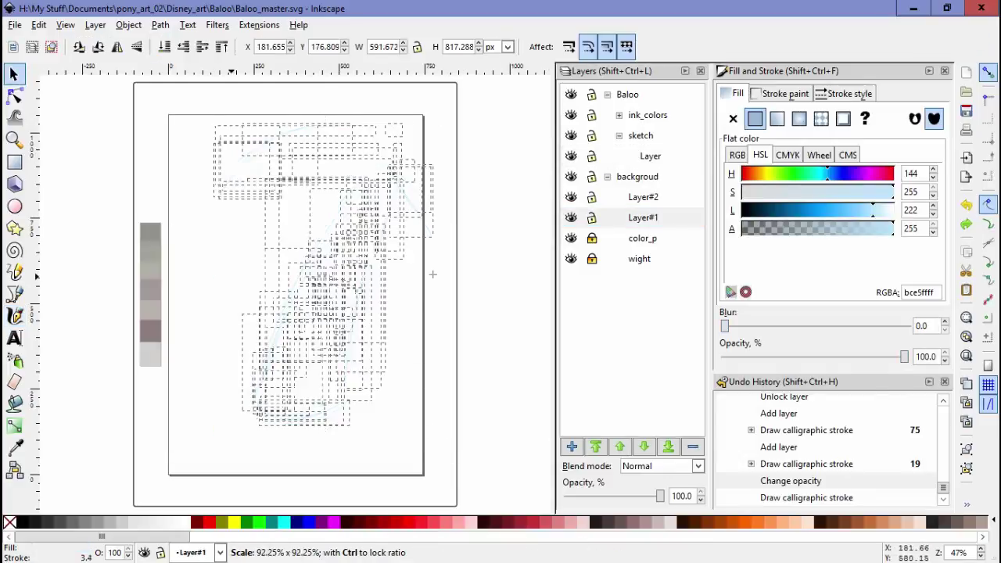
Move the hammock sketch into place and lock Layer#1, Layer#2 and the background group.
{"action": "key", "text": "Escape"}
{"action": "key", "text": "ctrl+alt+a"}
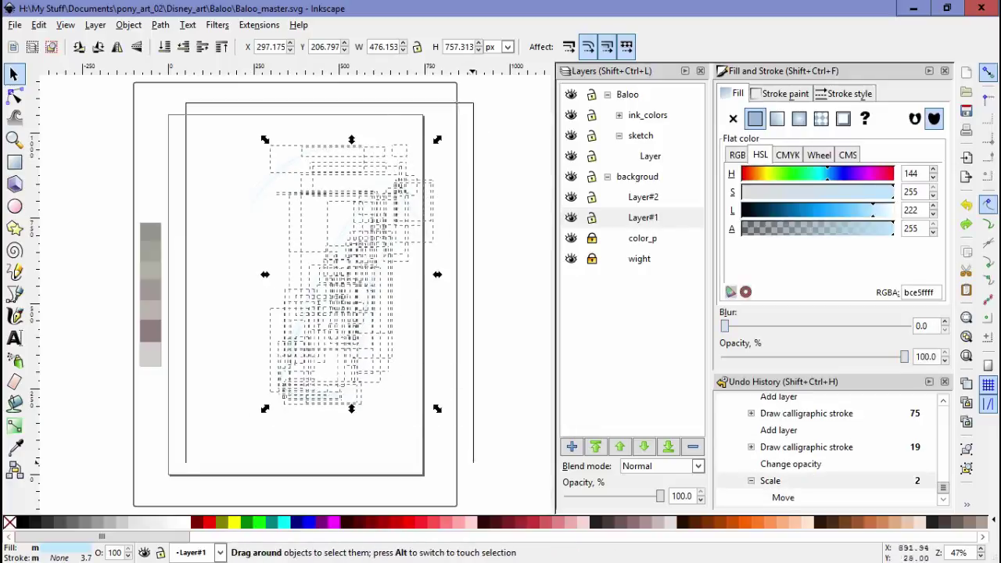
{"action": "left_click_drag", "start_coordinate": [400, 184], "coordinate": [367, 195]}
{"action": "key", "text": "Escape"}
{"action": "left_click", "coordinate": [592, 217]}
{"action": "left_click", "coordinate": [592, 177]}
{"action": "left_click", "coordinate": [650, 156]}
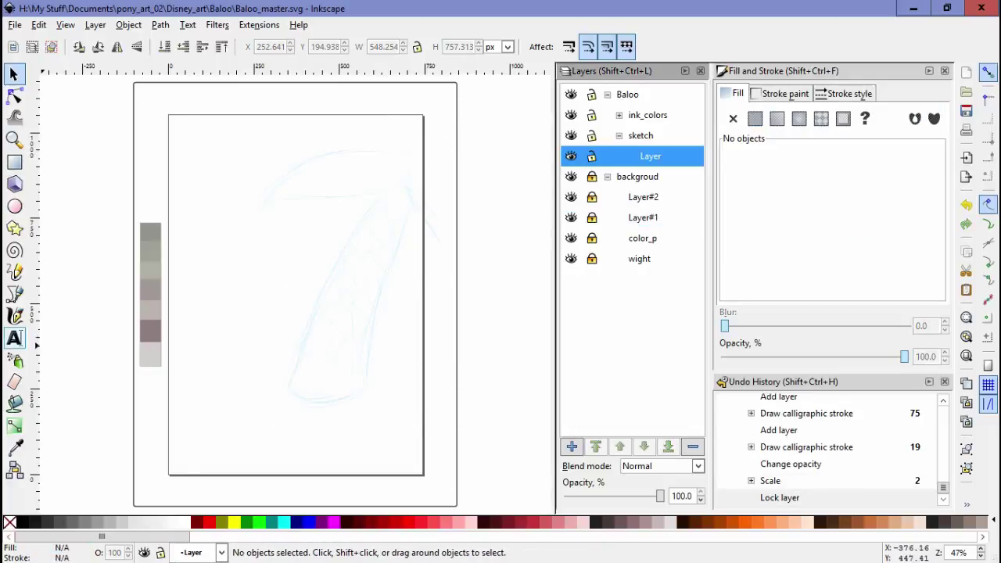
Undo a stray stroke, unlock the hammock layer, then slightly enlarge and nudge the sketch.
{"action": "left_click", "coordinate": [14, 315]}
{"action": "left_click_drag", "start_coordinate": [367, 297], "coordinate": [387, 302]}
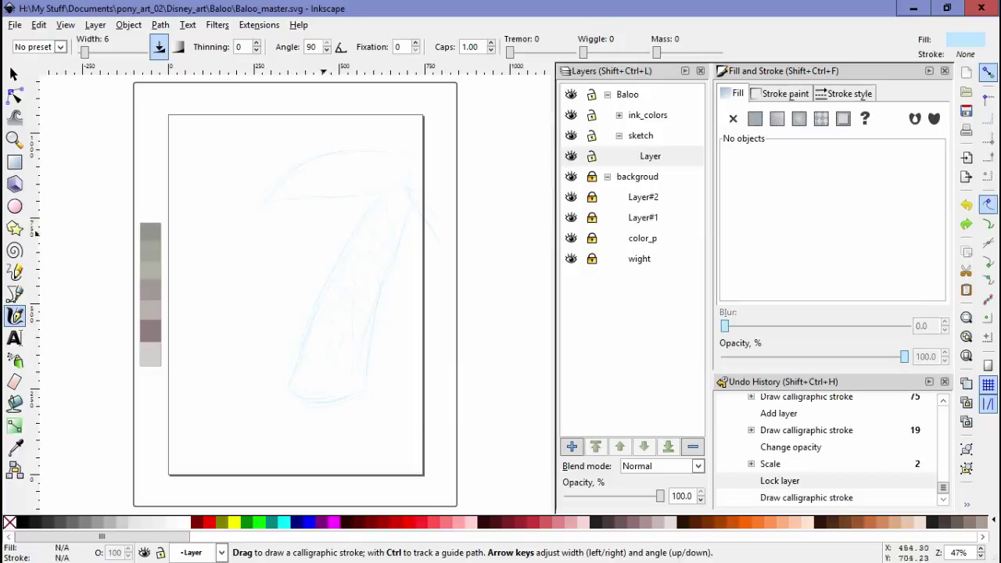
{"action": "key", "text": "ctrl+z"}
{"action": "left_click", "coordinate": [592, 217]}
{"action": "key", "text": "s"}
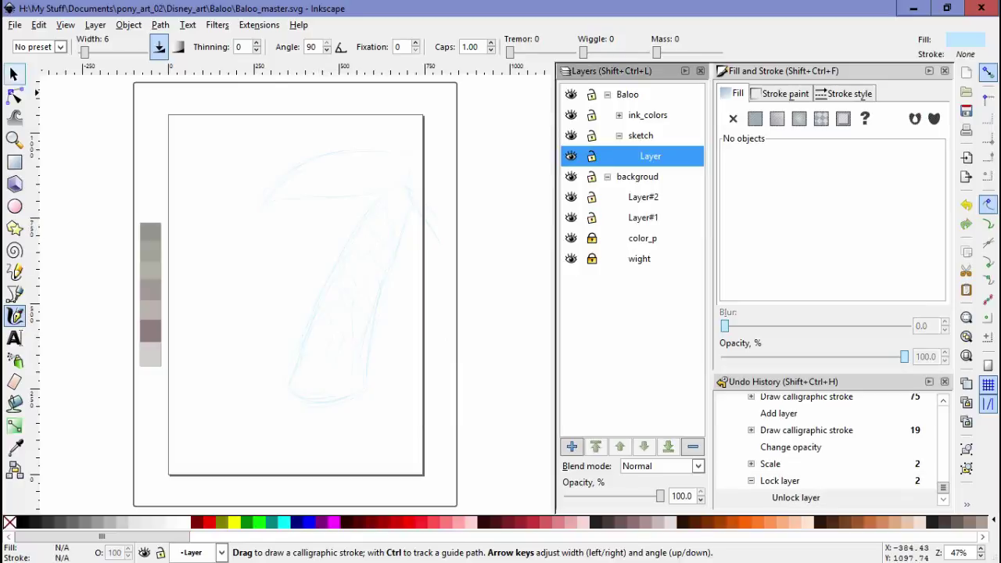
{"action": "key", "text": "ctrl+alt+a"}
{"action": "left_click_drag", "start_coordinate": [357, 146], "coordinate": [357, 117]}
{"action": "left_click_drag", "start_coordinate": [357, 266], "coordinate": [361, 258]}
{"action": "key", "text": "Escape"}
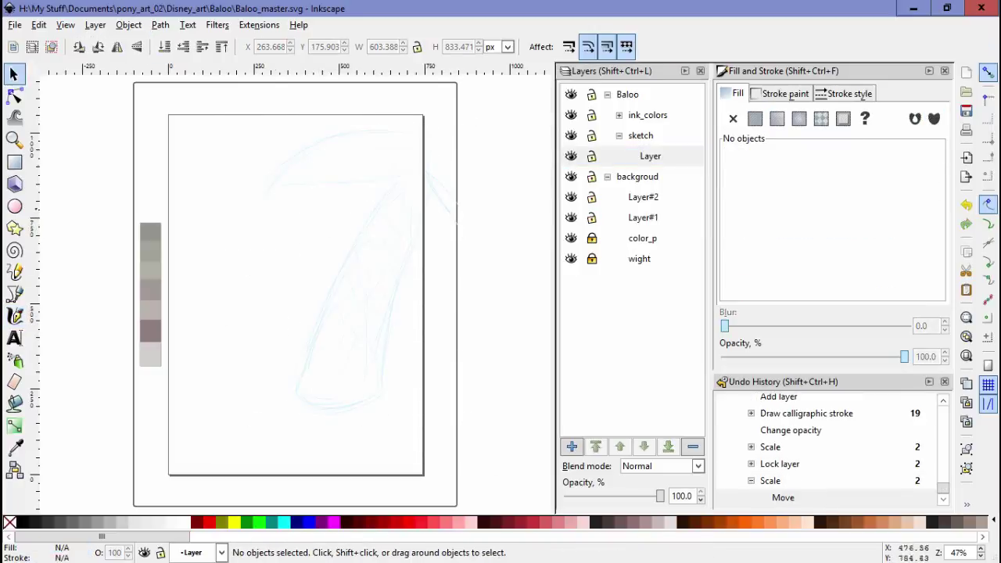
Relock the background and sketch Baloo's round head and body outline.
{"action": "left_click", "coordinate": [592, 177]}
{"action": "left_click", "coordinate": [650, 155]}
{"action": "left_click", "coordinate": [14, 315]}
{"action": "left_click_drag", "start_coordinate": [438, 227], "coordinate": [450, 239]}
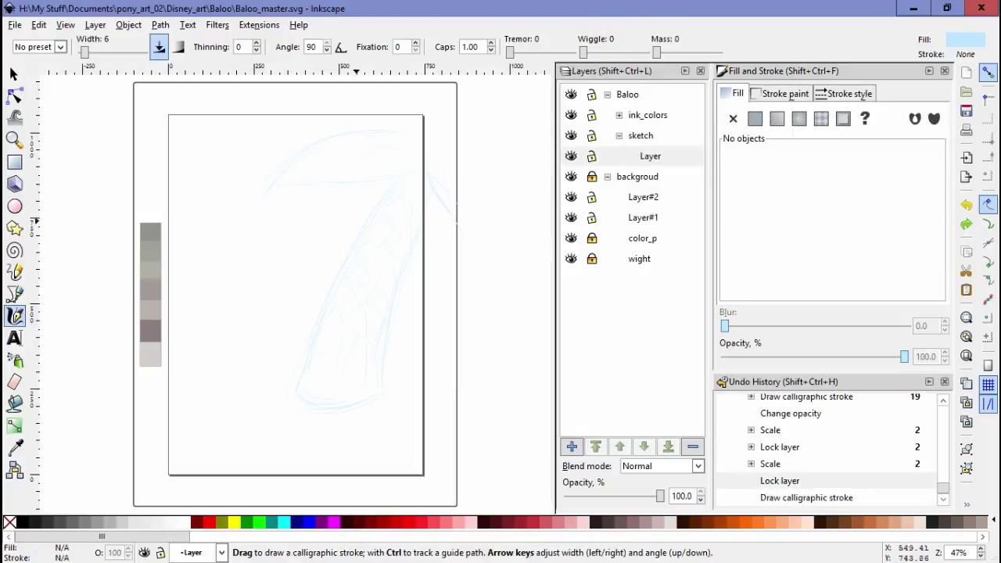
{"action": "left_click_drag", "start_coordinate": [358, 221], "coordinate": [336, 287]}
{"action": "mouse_move", "coordinate": [352, 250]}
{"action": "left_mouse_down"}
{"action": "mouse_move", "coordinate": [266, 391]}
{"action": "mouse_move", "coordinate": [344, 406]}
{"action": "left_mouse_up"}
{"action": "left_click_drag", "start_coordinate": [270, 391], "coordinate": [367, 394]}
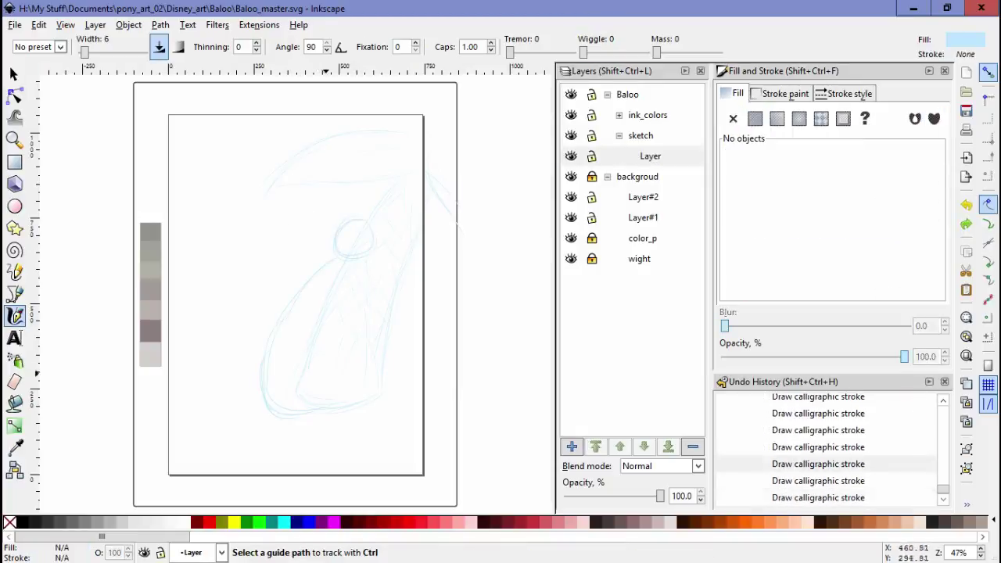
{"action": "scroll", "coordinate": [314, 322], "scroll_direction": "up", "scroll_amount": 1}
Add vertical and sweeping bottom curves tracing the body's left side and base.
{"action": "left_click_drag", "start_coordinate": [314, 321], "coordinate": [338, 330]}
{"action": "left_click_drag", "start_coordinate": [388, 281], "coordinate": [364, 464]}
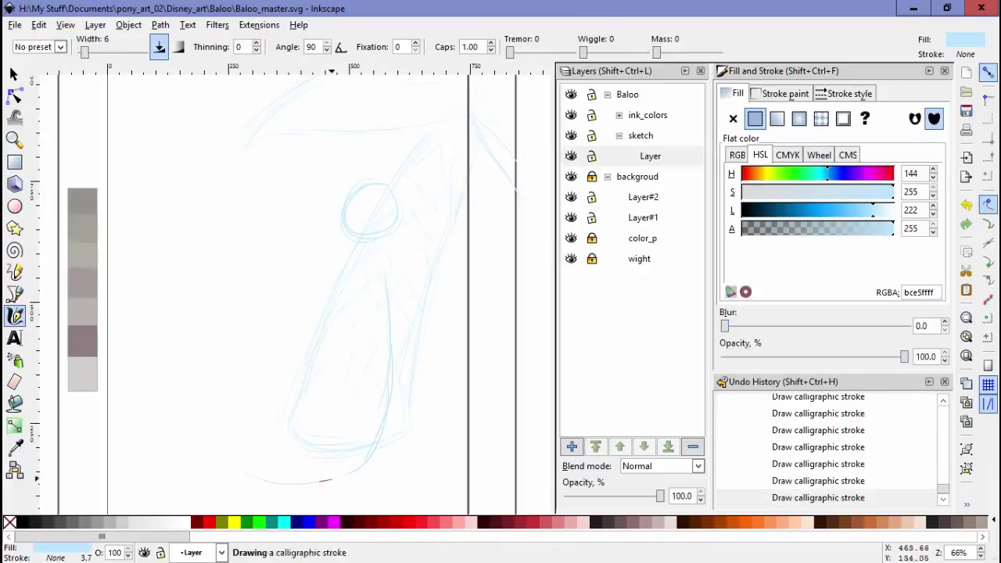
{"action": "left_click_drag", "start_coordinate": [246, 439], "coordinate": [379, 467]}
{"action": "left_click_drag", "start_coordinate": [323, 271], "coordinate": [328, 476]}
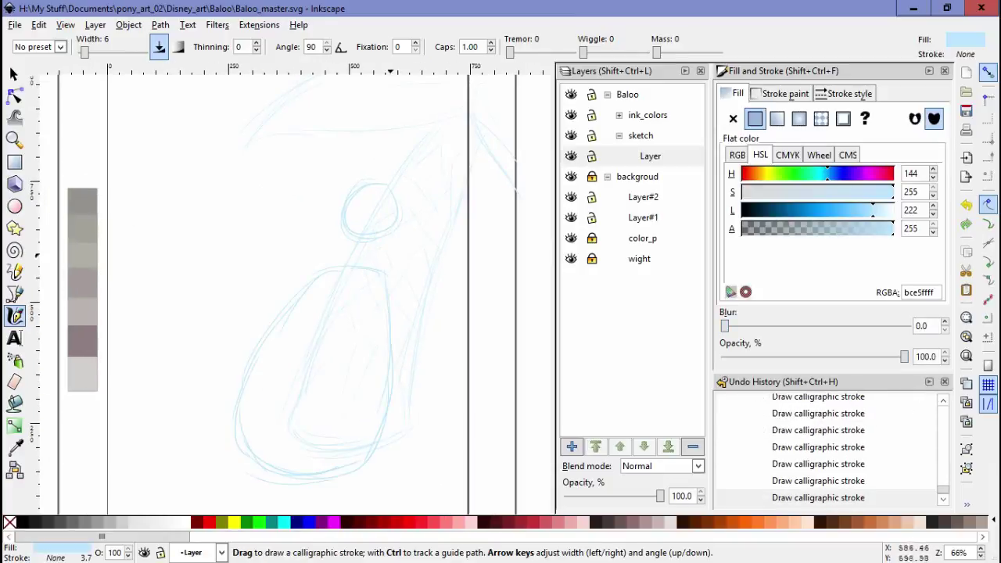
{"action": "left_click_drag", "start_coordinate": [395, 352], "coordinate": [388, 289]}
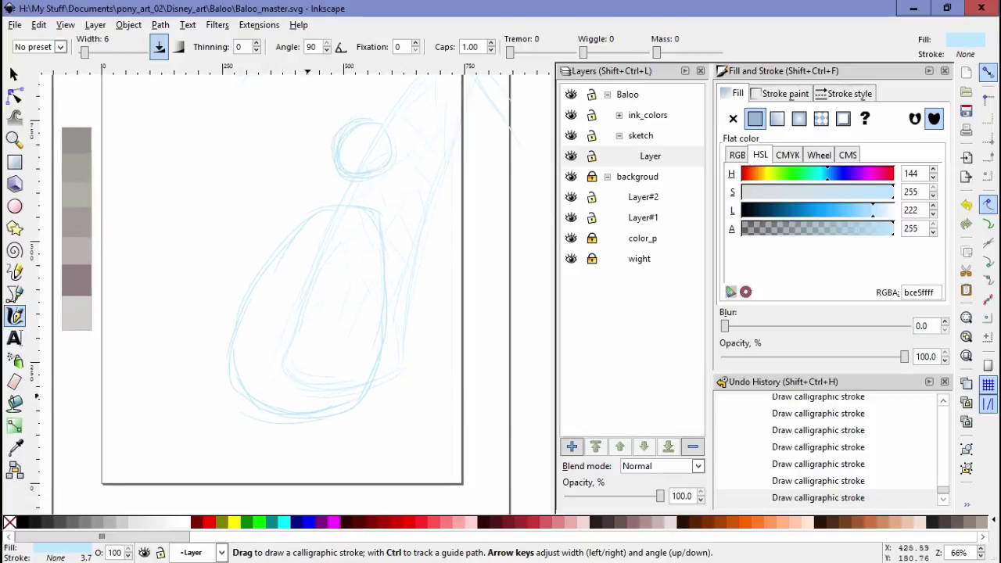
Add Layer#3 and sketch detail strokes around the lower body.
{"action": "key", "text": "shift+ctrl+n"}
{"action": "key", "text": "Return"}
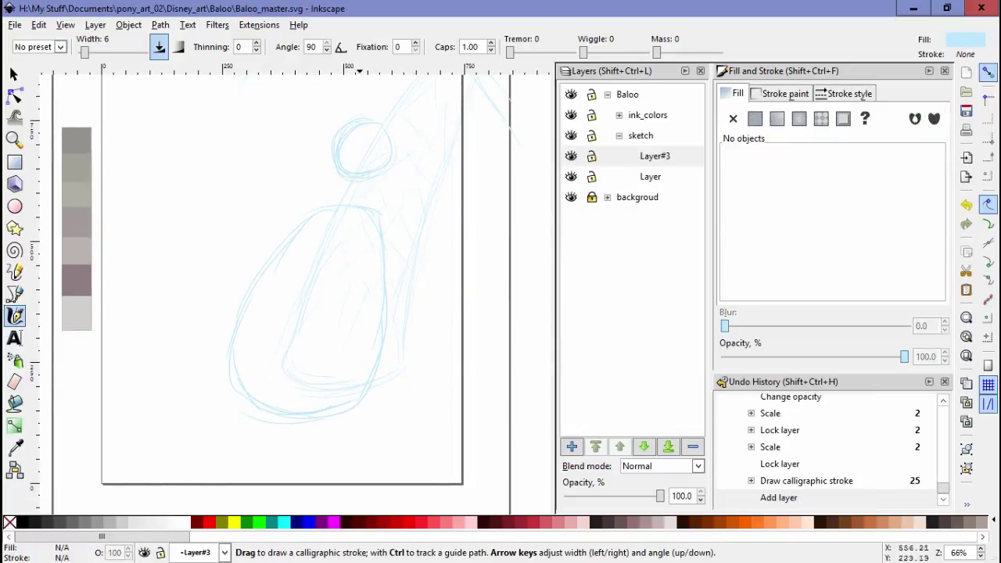
{"action": "mouse_move", "coordinate": [339, 348]}
{"action": "left_mouse_down"}
{"action": "mouse_move", "coordinate": [266, 391]}
{"action": "mouse_move", "coordinate": [344, 423]}
{"action": "mouse_move", "coordinate": [264, 444]}
{"action": "left_mouse_up"}
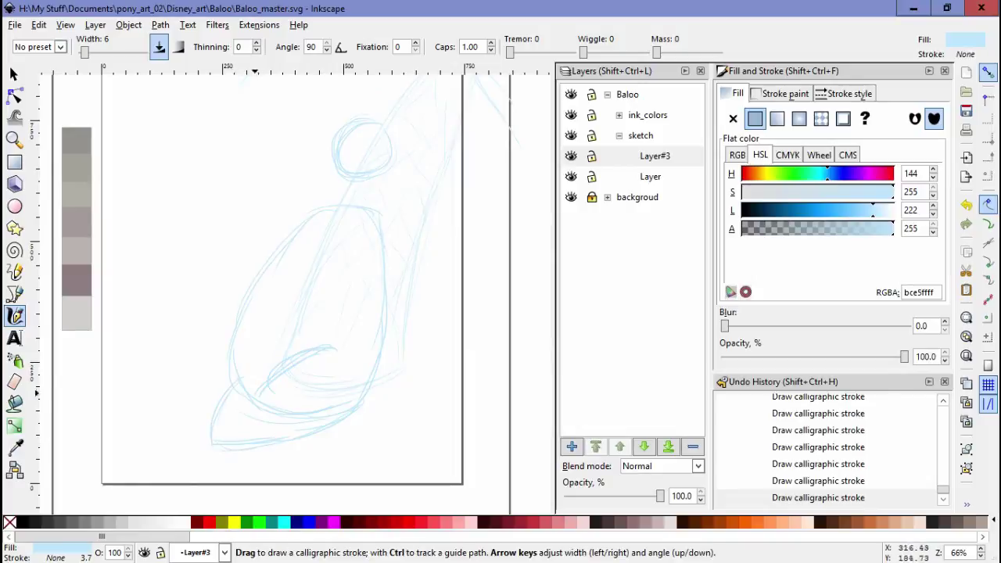
{"action": "scroll", "coordinate": [258, 352], "scroll_direction": "up", "scroll_amount": 1}
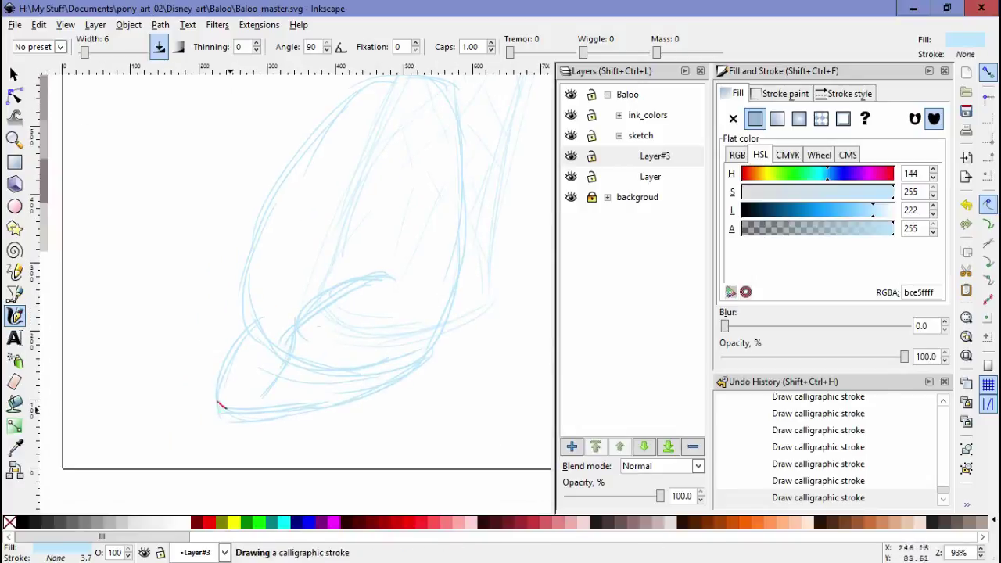
{"action": "scroll", "coordinate": [288, 344], "scroll_direction": "up", "scroll_amount": 2}
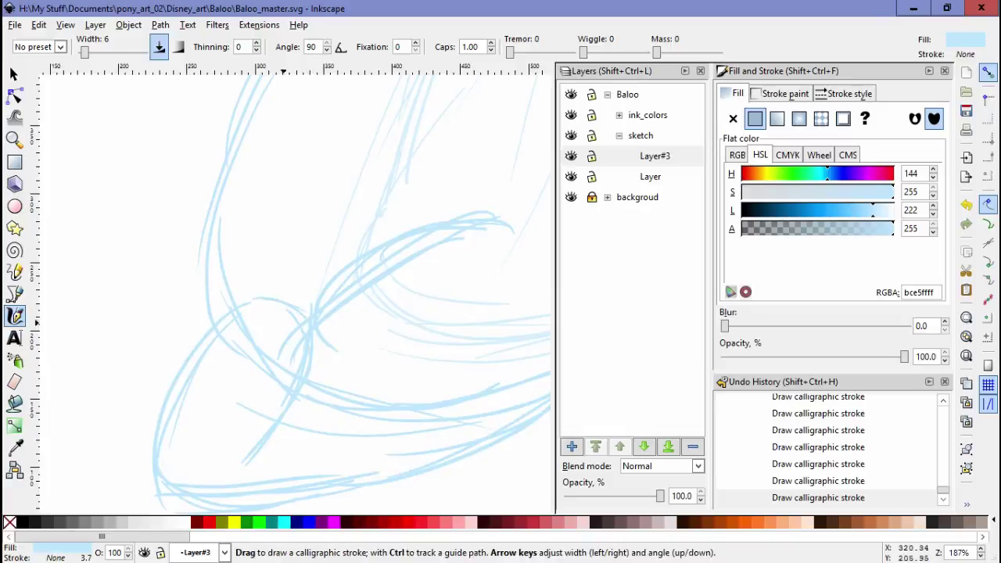
{"action": "left_click_drag", "start_coordinate": [293, 320], "coordinate": [266, 360]}
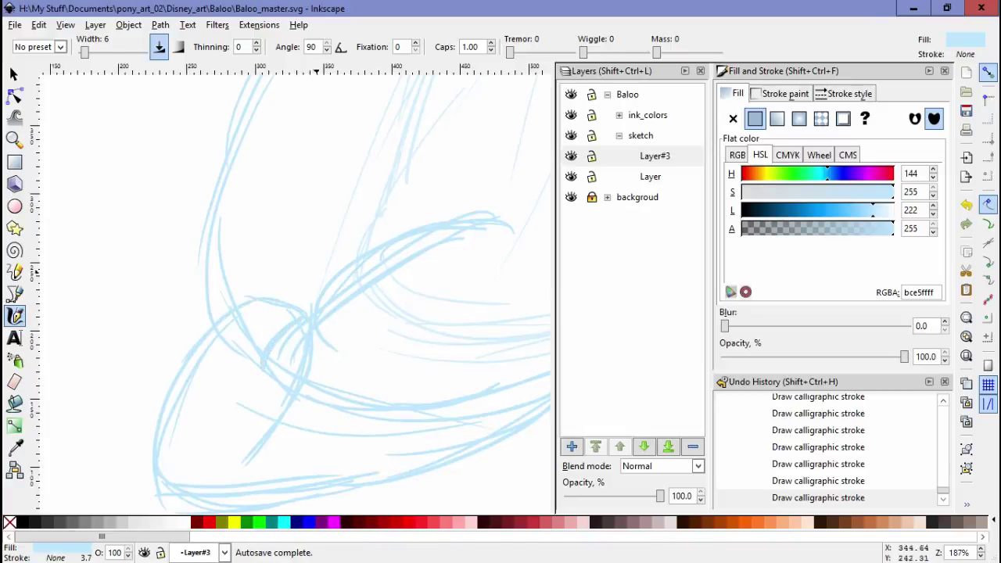
{"action": "left_click_drag", "start_coordinate": [319, 243], "coordinate": [320, 313]}
{"action": "mouse_move", "coordinate": [258, 248]}
{"action": "left_mouse_down"}
{"action": "mouse_move", "coordinate": [260, 300]}
{"action": "mouse_move", "coordinate": [317, 231]}
{"action": "left_mouse_up"}
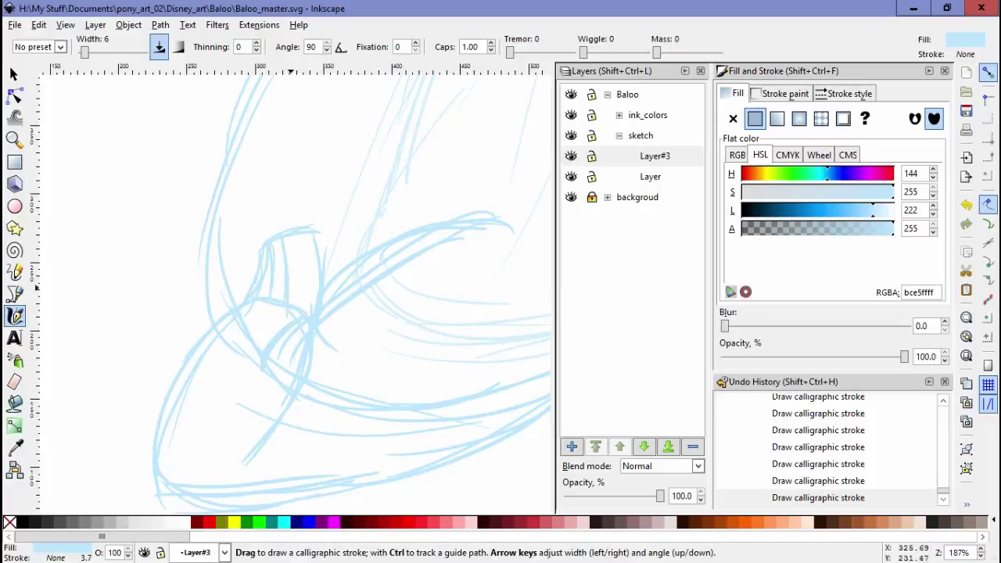
{"action": "left_click_drag", "start_coordinate": [298, 235], "coordinate": [290, 316]}
Tilt the detail strokes about 2° and scale the sketch strokes down.
{"action": "left_click_drag", "start_coordinate": [346, 377], "coordinate": [346, 310]}
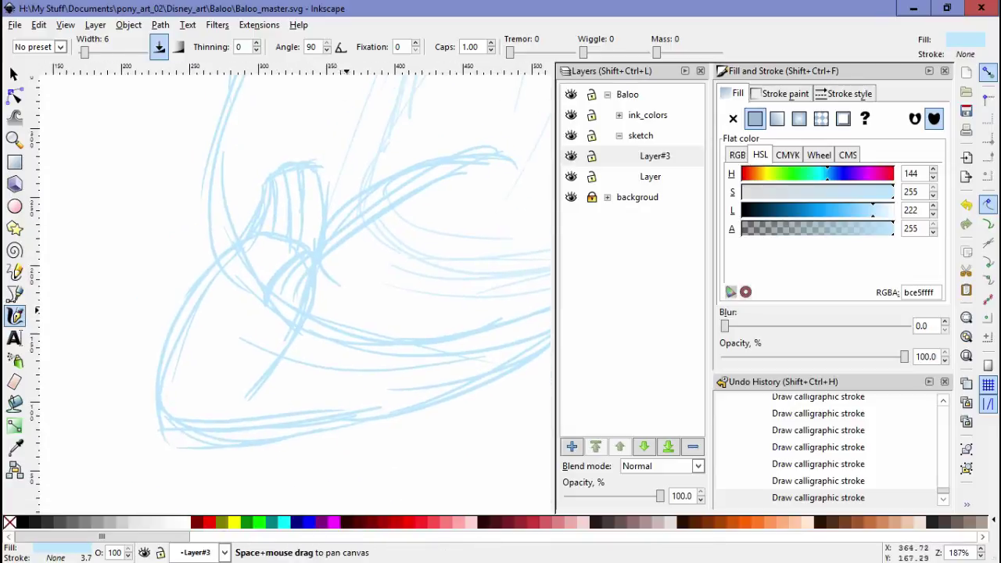
{"action": "key", "text": "F1"}
{"action": "left_click_drag", "start_coordinate": [125, 139], "coordinate": [344, 462]}
{"action": "left_click", "coordinate": [258, 305]}
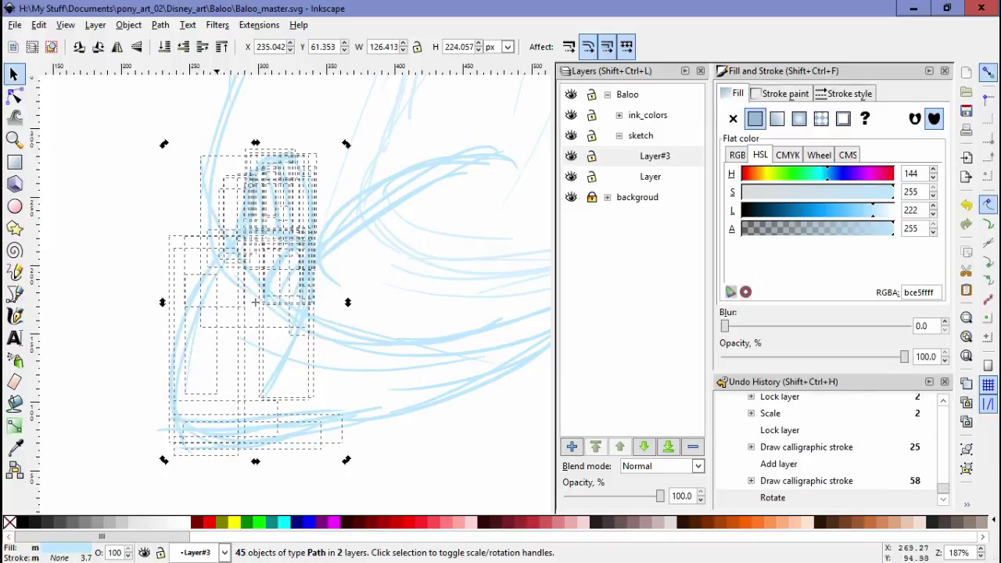
{"action": "left_click_drag", "start_coordinate": [163, 459], "coordinate": [168, 467]}
{"action": "key", "text": "Escape"}
{"action": "scroll", "coordinate": [304, 366], "scroll_direction": "down", "scroll_amount": 3}
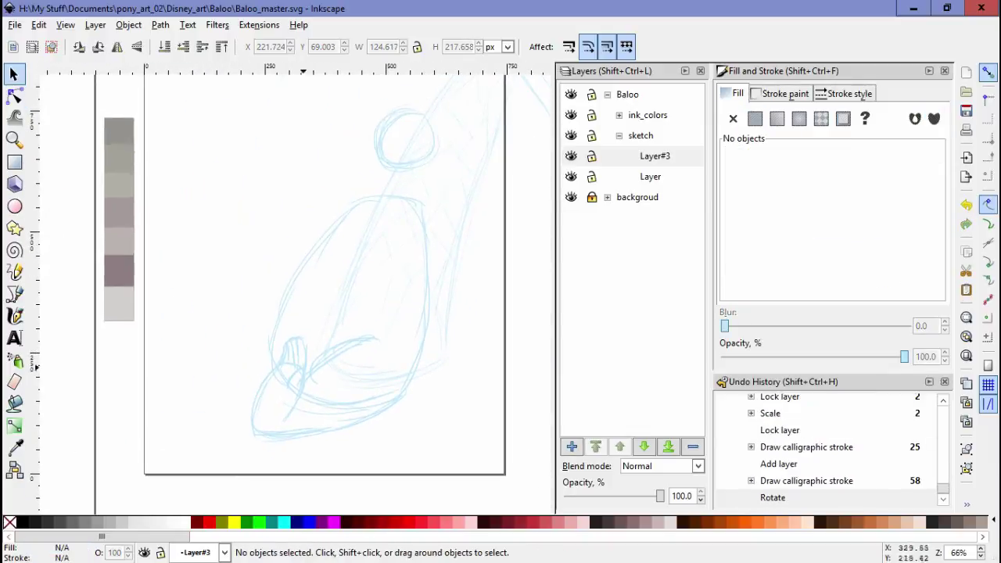
{"action": "left_click_drag", "start_coordinate": [230, 312], "coordinate": [317, 452]}
{"action": "left_click_drag", "start_coordinate": [312, 328], "coordinate": [289, 367]}
{"action": "key", "text": "Escape"}
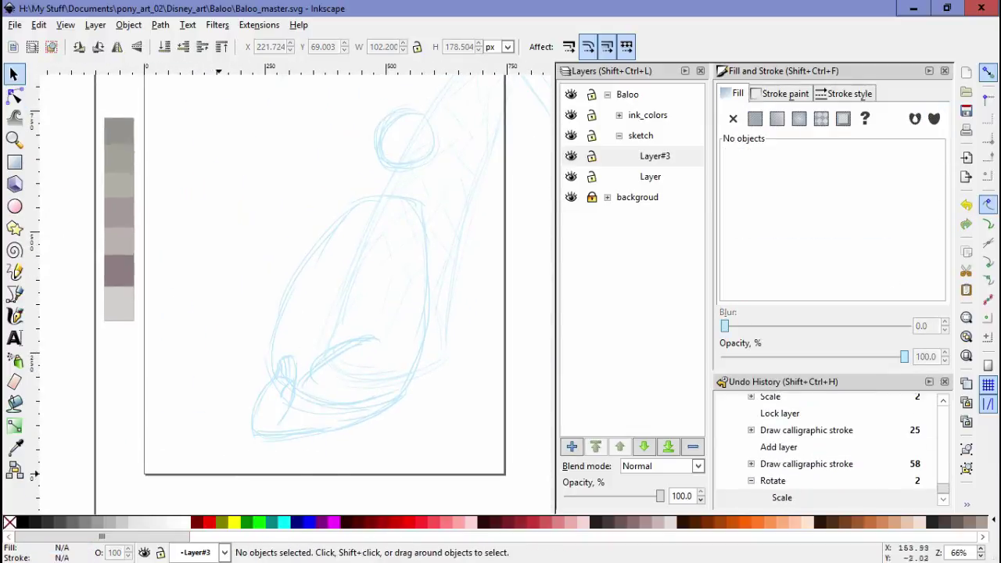
Refine the right and bottom curves of the rounded lower shape with calligraphy strokes.
{"action": "key", "text": "c"}
{"action": "scroll", "coordinate": [339, 400], "scroll_direction": "up", "scroll_amount": 2}
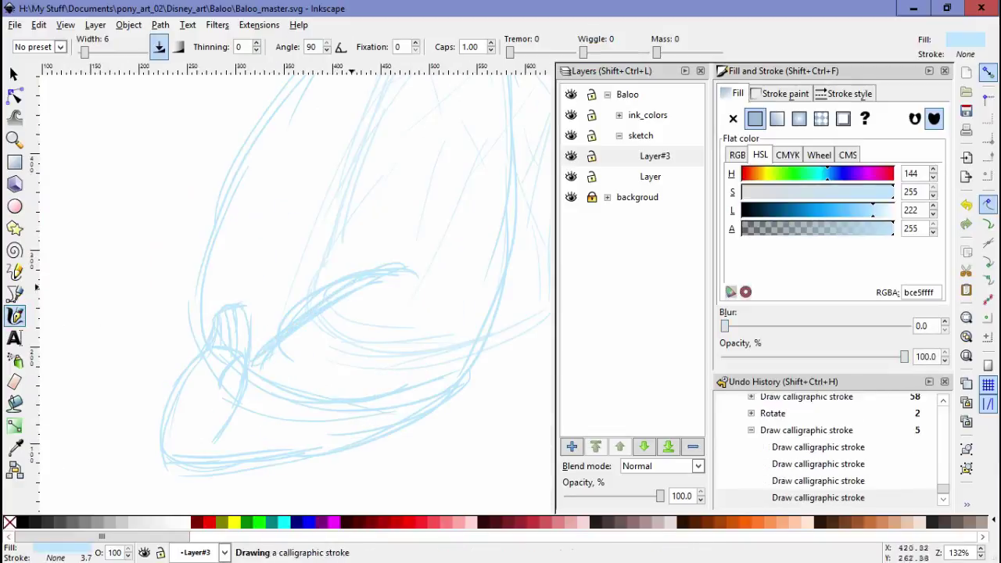
{"action": "left_click_drag", "start_coordinate": [412, 389], "coordinate": [298, 422]}
{"action": "left_click_drag", "start_coordinate": [444, 289], "coordinate": [323, 417]}
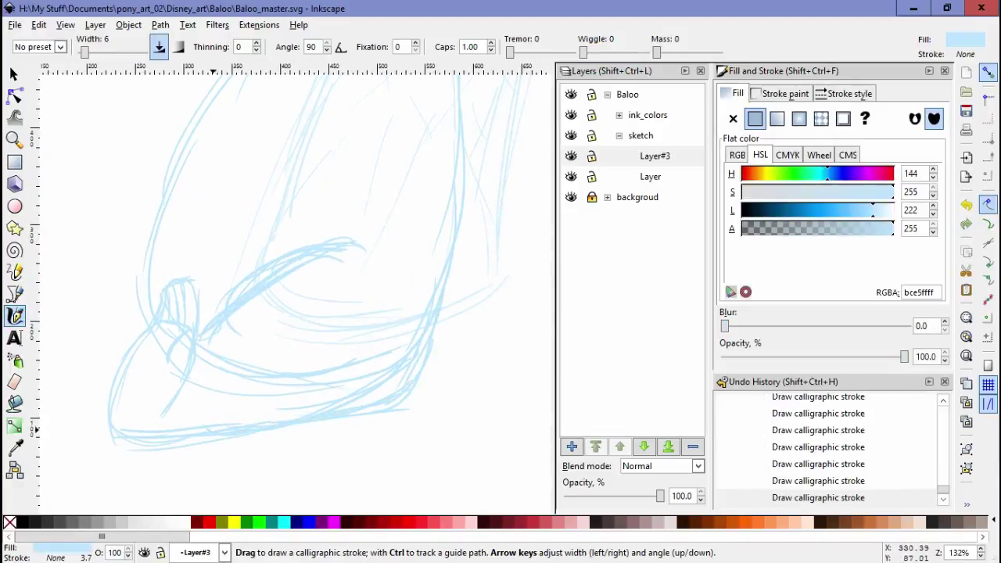
{"action": "left_click_drag", "start_coordinate": [225, 438], "coordinate": [151, 451]}
{"action": "scroll", "coordinate": [297, 289], "scroll_direction": "up", "scroll_amount": 3}
{"action": "scroll", "coordinate": [297, 289], "scroll_direction": "left", "scroll_amount": 4}
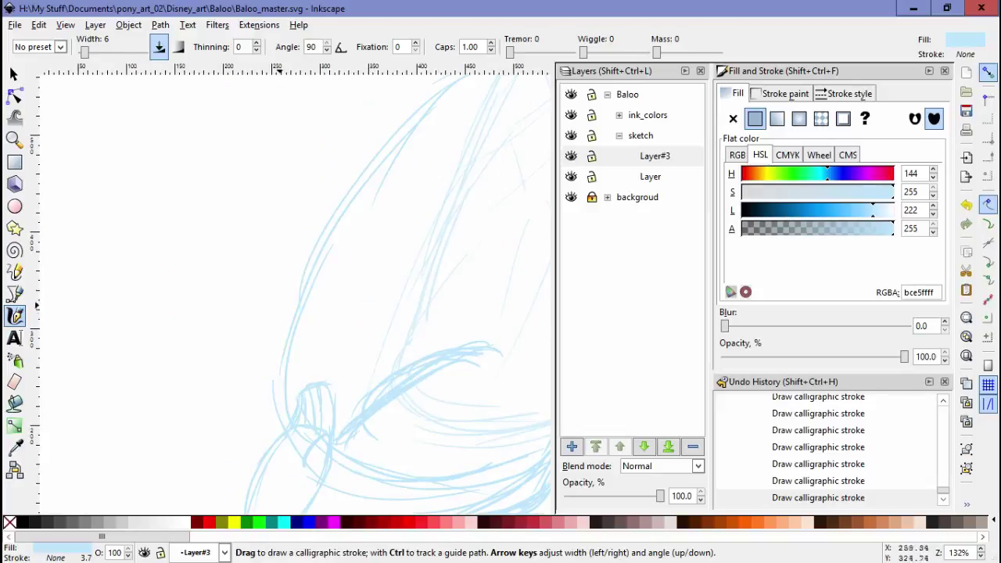
{"action": "left_click_drag", "start_coordinate": [347, 270], "coordinate": [210, 341]}
{"action": "scroll", "coordinate": [212, 339], "scroll_direction": "down", "scroll_amount": 2}
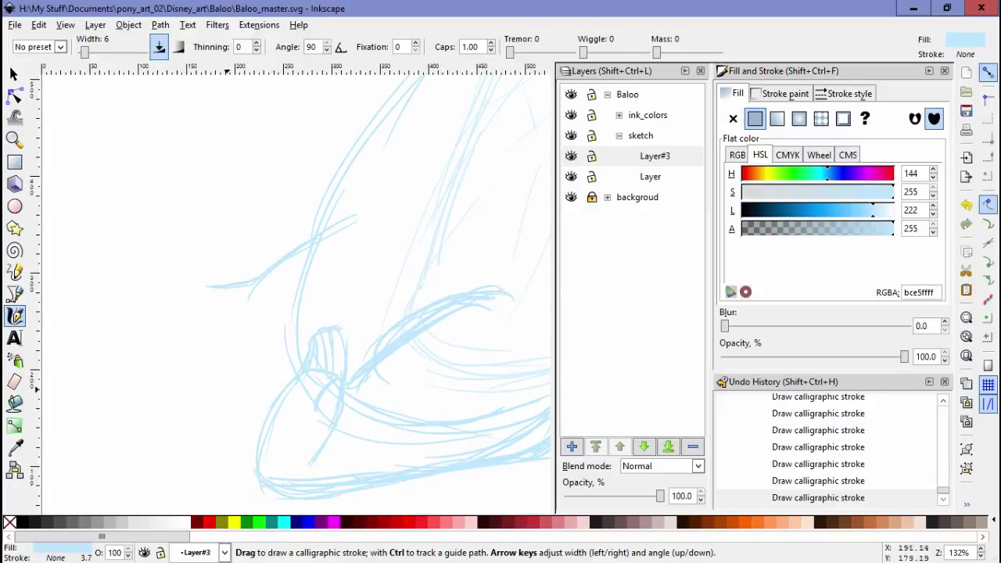
{"action": "key", "text": "Escape"}
Create Layer#4 and lock Layer#3 and the bottom sketch Layer.
{"action": "key", "text": "ctrl+shift+n"}
{"action": "key", "text": "Return"}
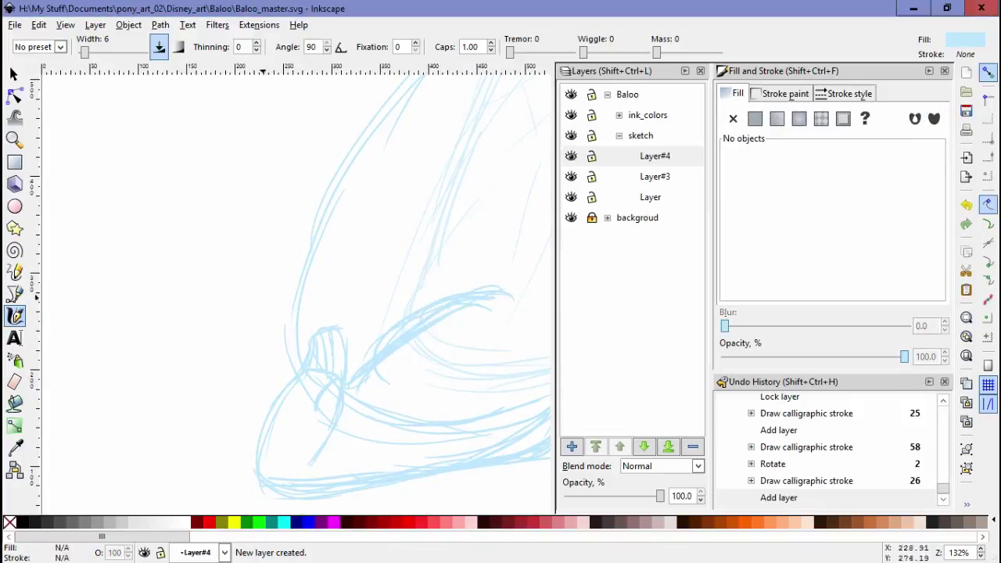
{"action": "left_click", "coordinate": [592, 176]}
{"action": "left_click", "coordinate": [592, 197]}
Sketch the bear's box-like paw with vertical, horizontal and diagonal strokes on Layer#4.
{"action": "mouse_move", "coordinate": [347, 227]}
{"action": "left_mouse_down"}
{"action": "mouse_move", "coordinate": [228, 293]}
{"action": "mouse_move", "coordinate": [244, 344]}
{"action": "left_mouse_up"}
{"action": "mouse_move", "coordinate": [179, 278]}
{"action": "left_mouse_down"}
{"action": "mouse_move", "coordinate": [196, 386]}
{"action": "mouse_move", "coordinate": [290, 383]}
{"action": "left_mouse_up"}
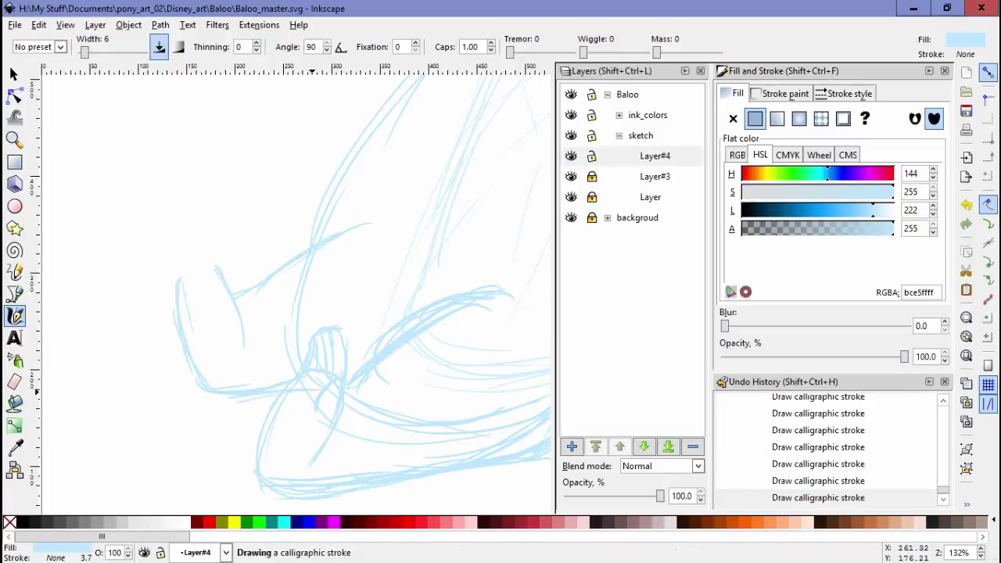
{"action": "mouse_move", "coordinate": [231, 296]}
{"action": "left_mouse_down"}
{"action": "mouse_move", "coordinate": [179, 273]}
{"action": "mouse_move", "coordinate": [188, 311]}
{"action": "left_mouse_up"}
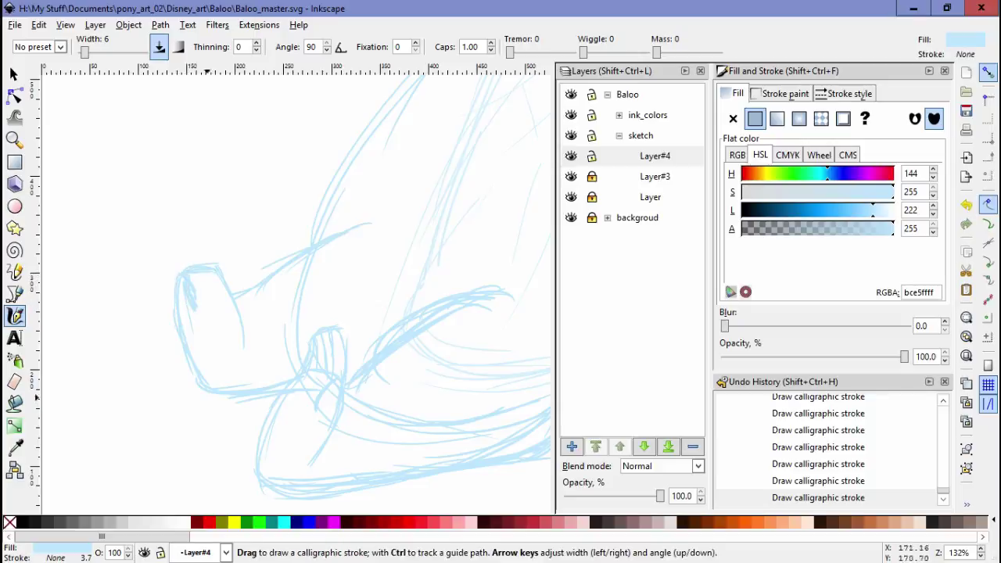
{"action": "scroll", "coordinate": [180, 291], "scroll_direction": "up", "scroll_amount": 1}
{"action": "left_click_drag", "start_coordinate": [231, 257], "coordinate": [182, 205]}
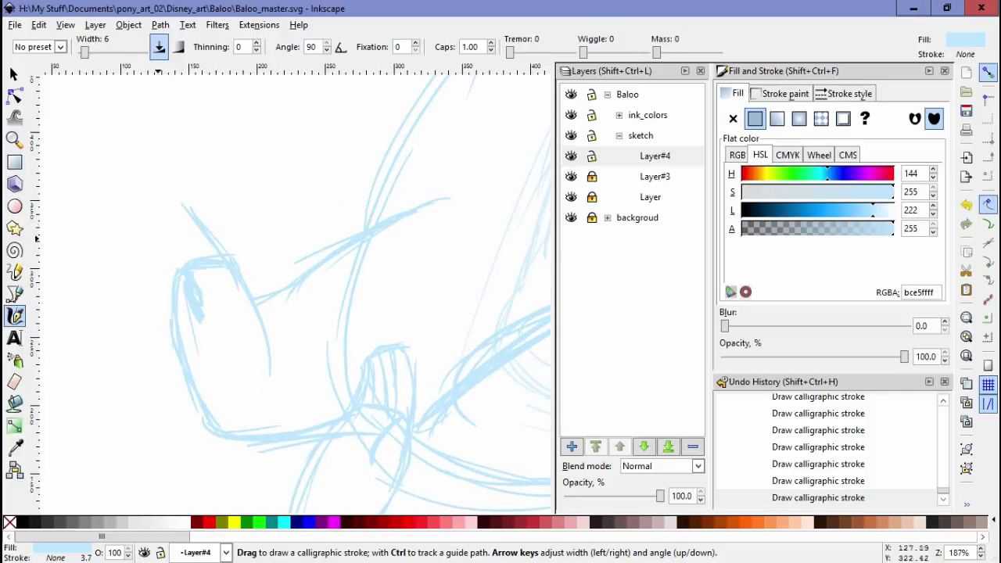
{"action": "mouse_move", "coordinate": [169, 316]}
{"action": "left_mouse_down"}
{"action": "mouse_move", "coordinate": [149, 238]}
{"action": "mouse_move", "coordinate": [175, 234]}
{"action": "mouse_move", "coordinate": [177, 208]}
{"action": "left_mouse_up"}
{"action": "left_click_drag", "start_coordinate": [200, 255], "coordinate": [173, 196]}
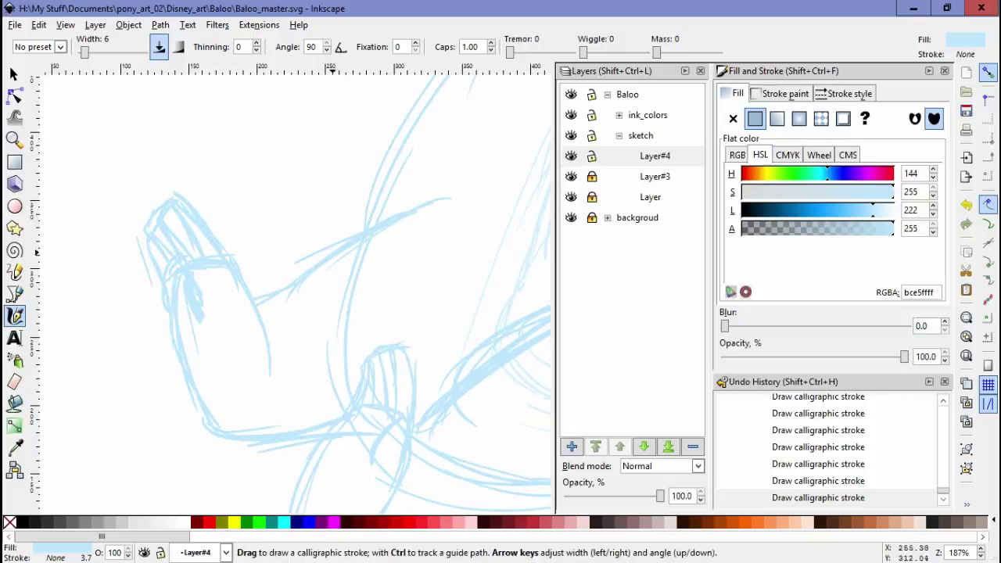
{"action": "scroll", "coordinate": [353, 297], "scroll_direction": "down", "scroll_amount": 2}
Add strokes to the original sketch Layer, lock Layer#4 and Layer, and create Layer#5.
{"action": "mouse_move", "coordinate": [354, 297]}
{"action": "left_mouse_down"}
{"action": "mouse_move", "coordinate": [376, 312]}
{"action": "mouse_move", "coordinate": [326, 274]}
{"action": "left_mouse_up"}
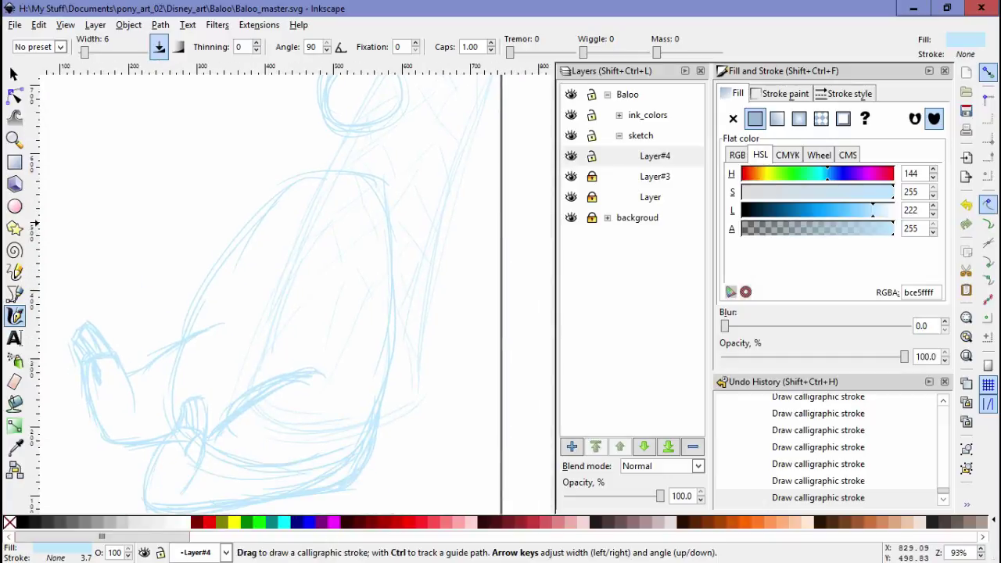
{"action": "left_click", "coordinate": [649, 197]}
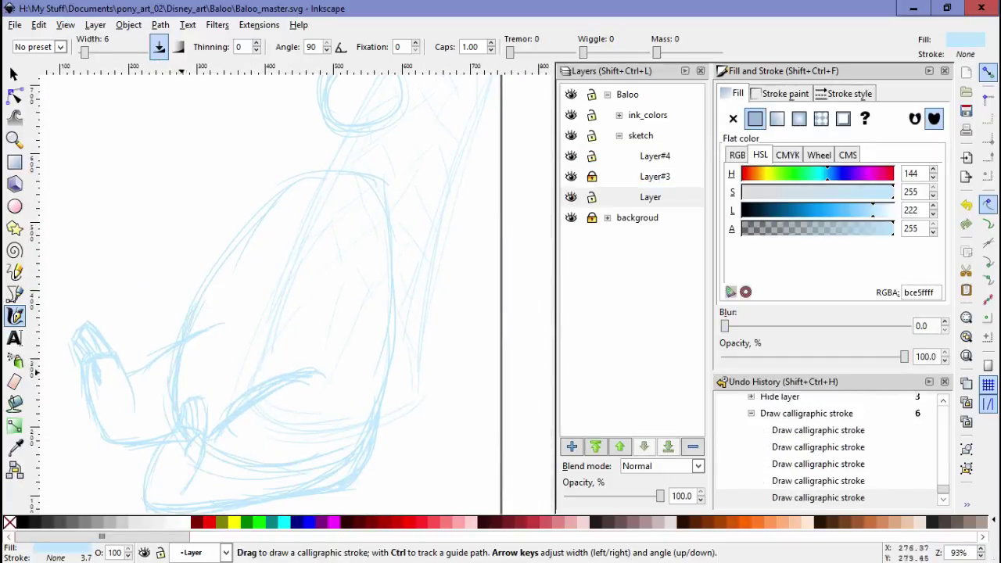
{"action": "left_click_drag", "start_coordinate": [280, 374], "coordinate": [303, 299]}
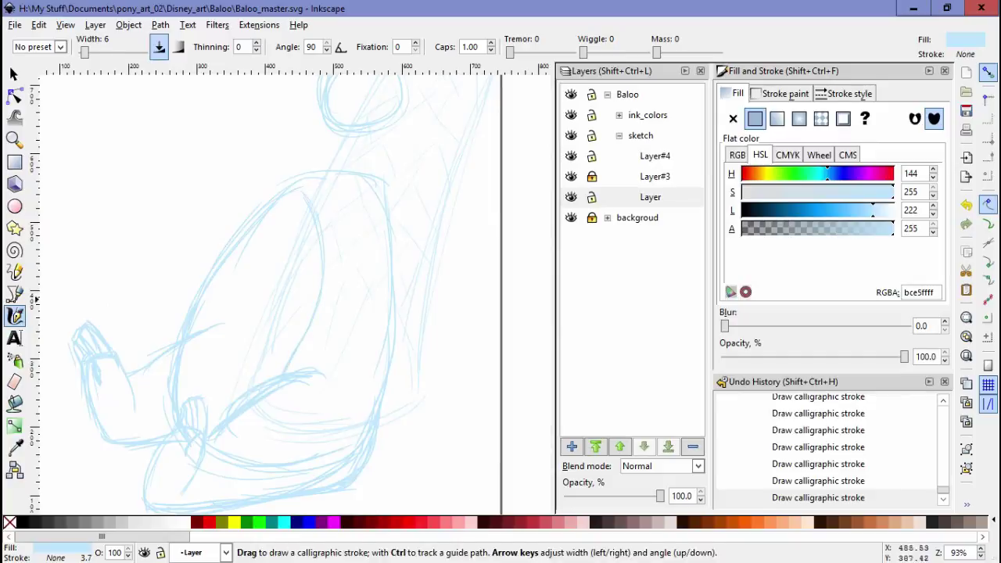
{"action": "left_click", "coordinate": [591, 197]}
{"action": "left_click", "coordinate": [591, 156]}
{"action": "key", "text": "ctrl+shift+n"}
{"action": "key", "text": "Return"}
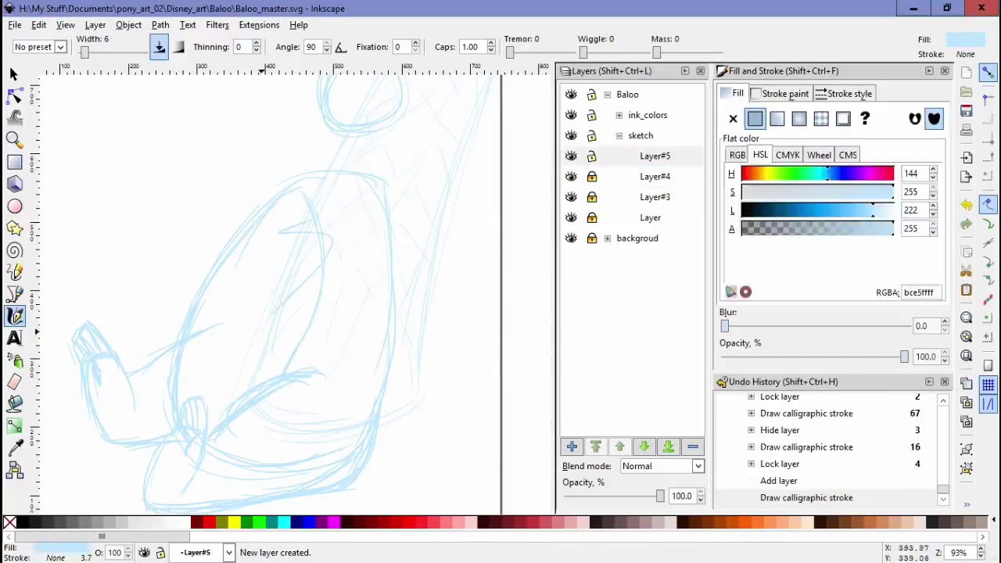
Redraw the body outline, torso and upper chest contours on Layer#5.
{"action": "left_click", "coordinate": [387, 202]}
{"action": "left_click_drag", "start_coordinate": [386, 203], "coordinate": [368, 235]}
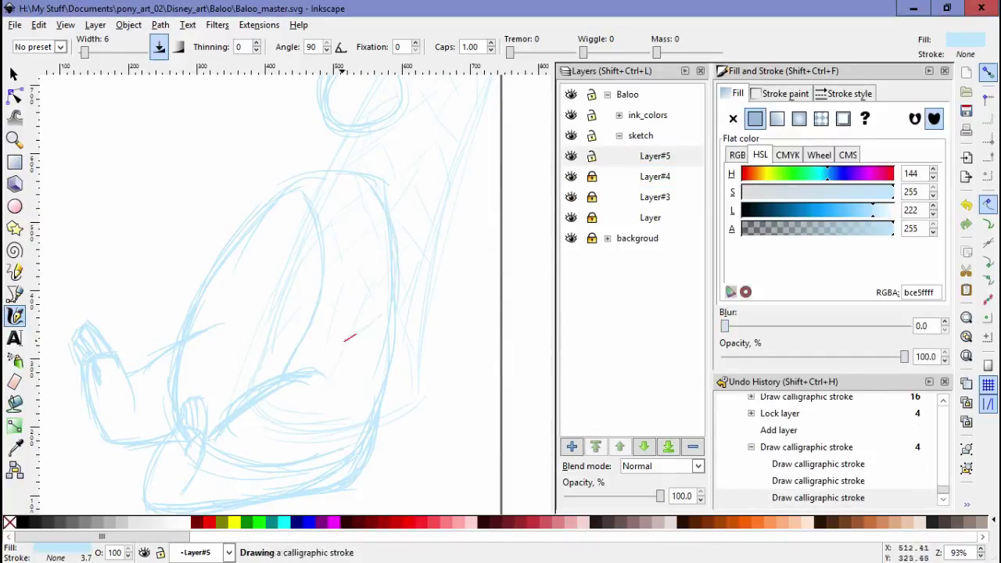
{"action": "left_click_drag", "start_coordinate": [352, 328], "coordinate": [344, 338]}
{"action": "left_click_drag", "start_coordinate": [380, 307], "coordinate": [368, 335]}
{"action": "left_click_drag", "start_coordinate": [260, 349], "coordinate": [241, 391]}
{"action": "left_click_drag", "start_coordinate": [317, 293], "coordinate": [281, 327]}
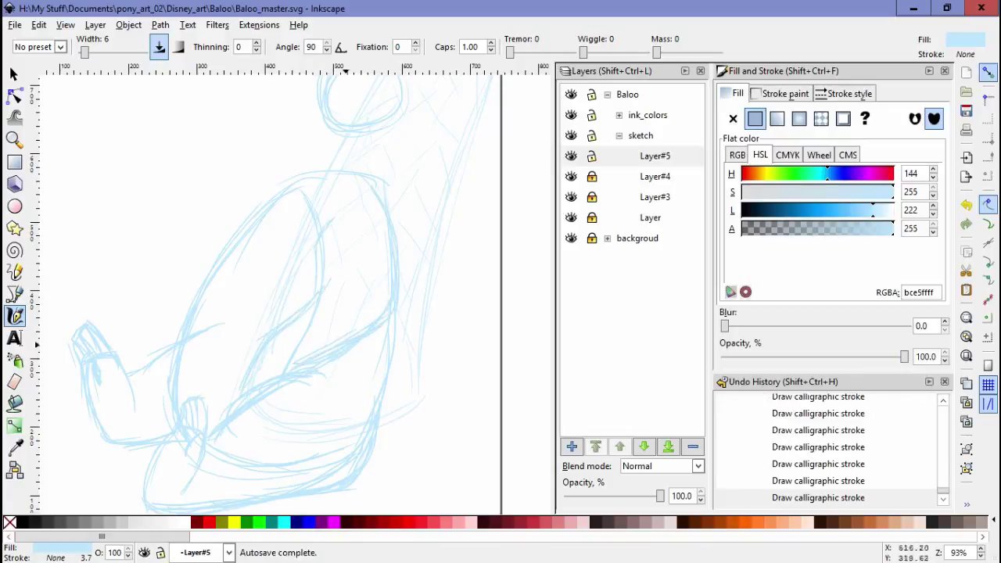
{"action": "scroll", "coordinate": [255, 261], "scroll_direction": "up", "scroll_amount": 1}
{"action": "left_click_drag", "start_coordinate": [252, 266], "coordinate": [191, 332]}
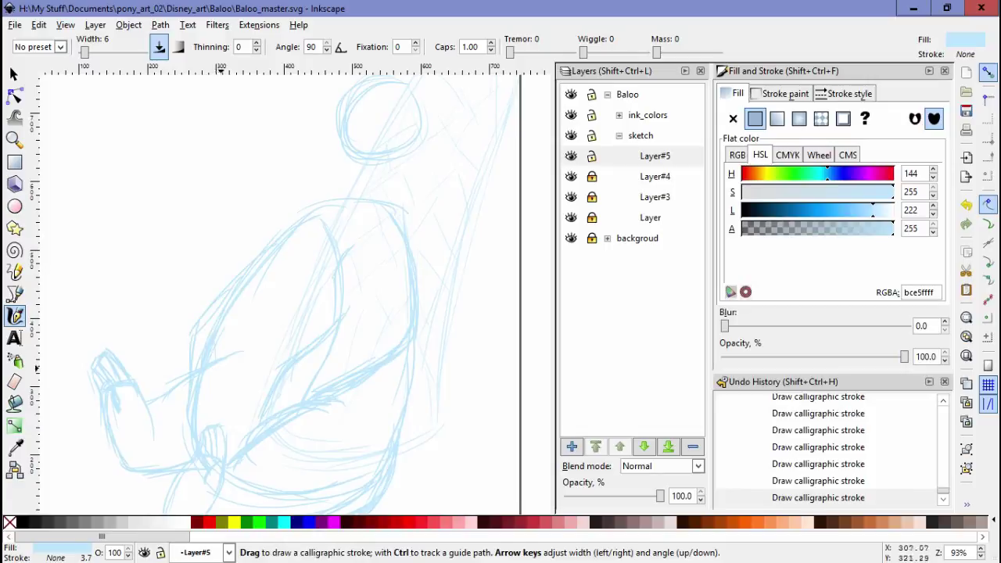
{"action": "left_click_drag", "start_coordinate": [258, 253], "coordinate": [187, 330]}
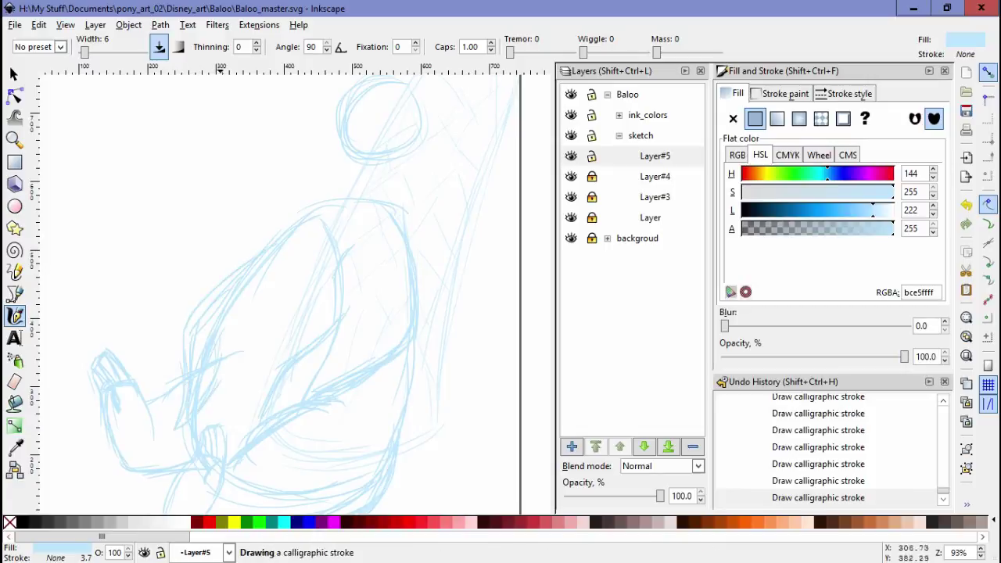
{"action": "left_click_drag", "start_coordinate": [301, 210], "coordinate": [222, 280]}
{"action": "key", "text": "space"}
Create Layer#6, lock Layer#5, and outline the head's right side and snout.
{"action": "key", "text": "ctrl+shift+n"}
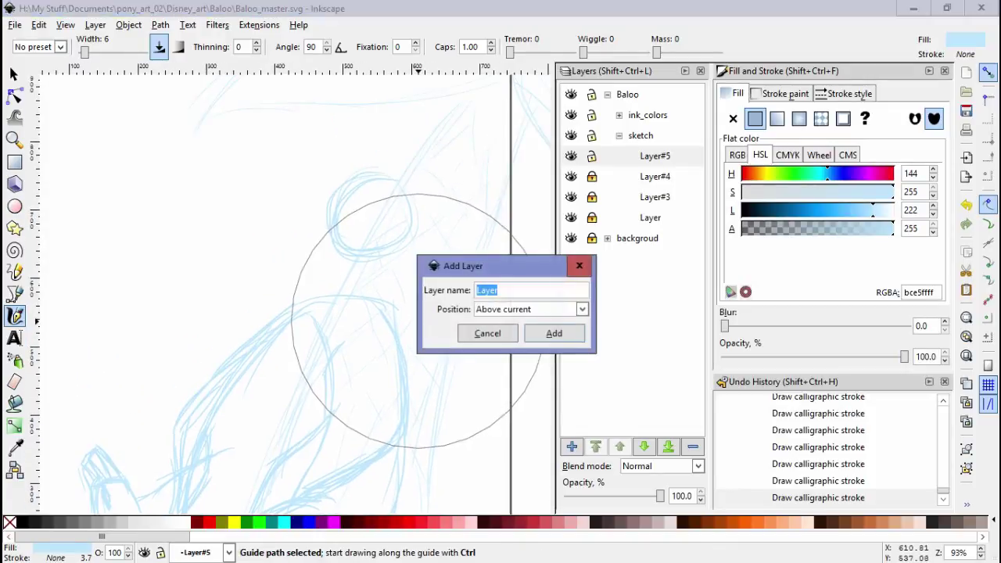
{"action": "key", "text": "Return"}
{"action": "left_click", "coordinate": [591, 176]}
{"action": "scroll", "coordinate": [422, 313], "scroll_direction": "up", "scroll_amount": 1, "text": "ctrl"}
{"action": "scroll", "coordinate": [415, 304], "scroll_direction": "up", "scroll_amount": 1}
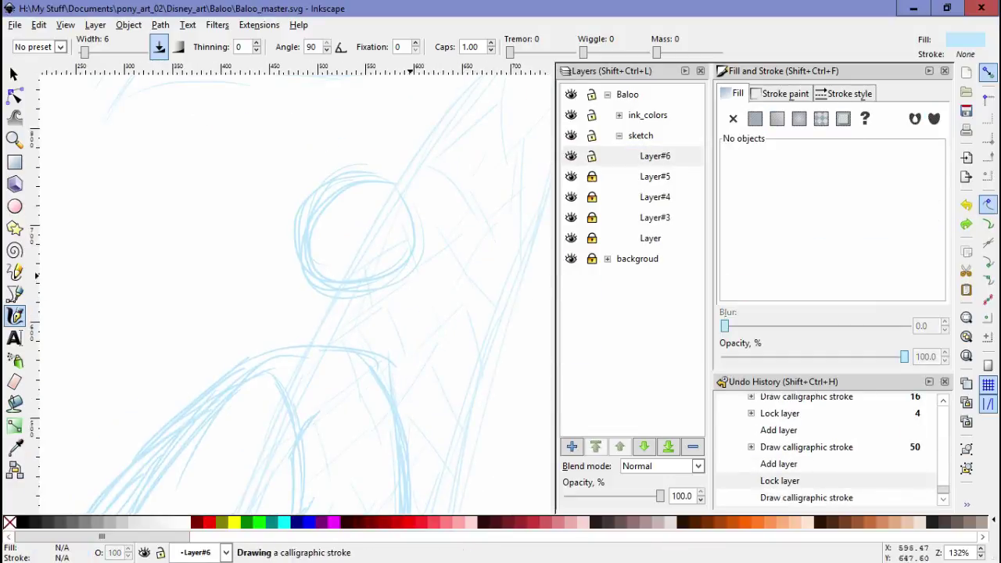
{"action": "left_click_drag", "start_coordinate": [297, 302], "coordinate": [250, 354]}
{"action": "scroll", "coordinate": [405, 209], "scroll_direction": "up", "scroll_amount": 1}
{"action": "left_click_drag", "start_coordinate": [416, 228], "coordinate": [410, 328]}
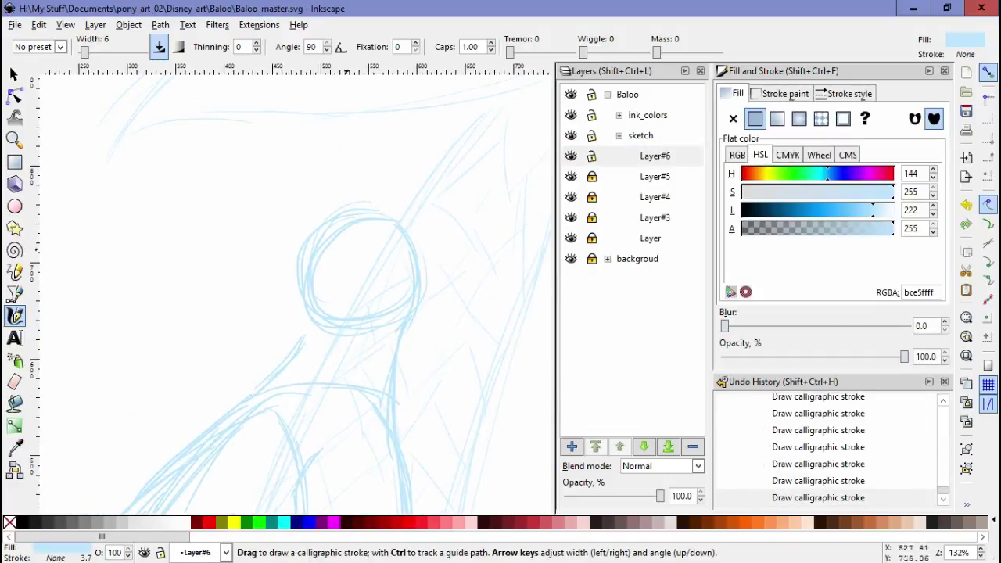
{"action": "scroll", "coordinate": [328, 298], "scroll_direction": "up", "scroll_amount": 1, "text": "ctrl"}
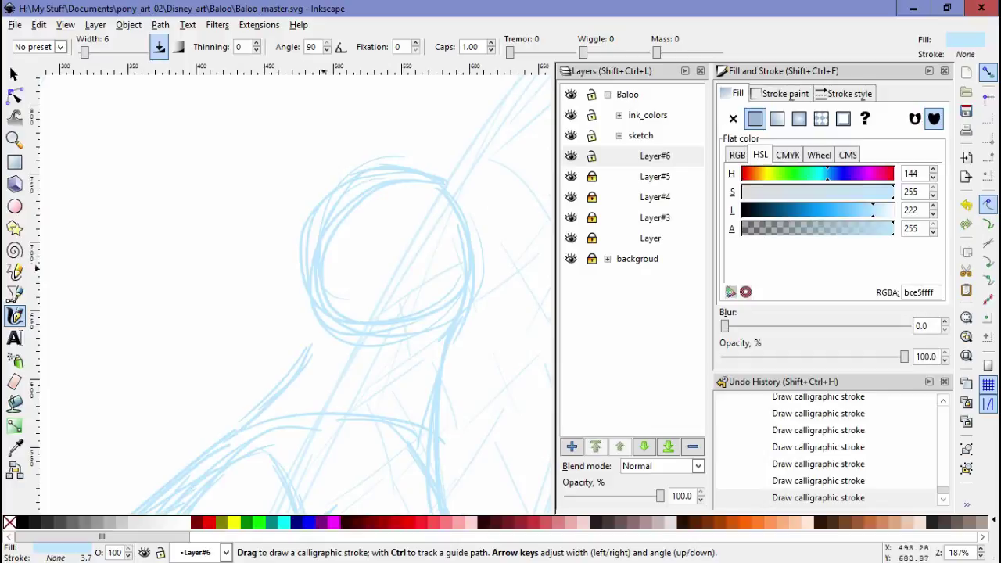
{"action": "mouse_move", "coordinate": [305, 353]}
{"action": "left_mouse_down"}
{"action": "mouse_move", "coordinate": [211, 195]}
{"action": "mouse_move", "coordinate": [290, 226]}
{"action": "left_mouse_up"}
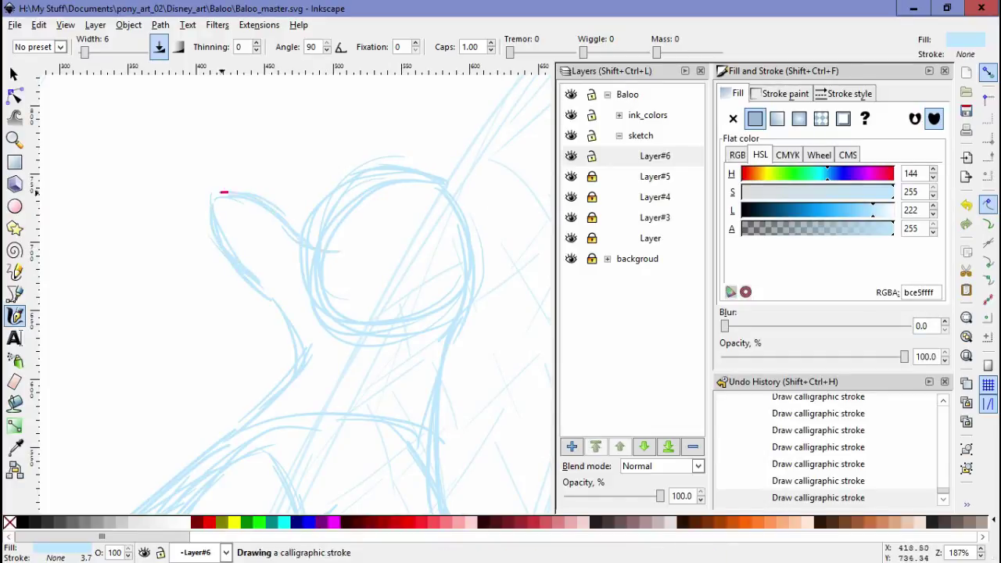
Sketch the snout top, oval nose tip, small ear, facial lines and eyes.
{"action": "mouse_move", "coordinate": [223, 167]}
{"action": "left_mouse_down"}
{"action": "mouse_move", "coordinate": [244, 144]}
{"action": "mouse_move", "coordinate": [220, 172]}
{"action": "left_mouse_up"}
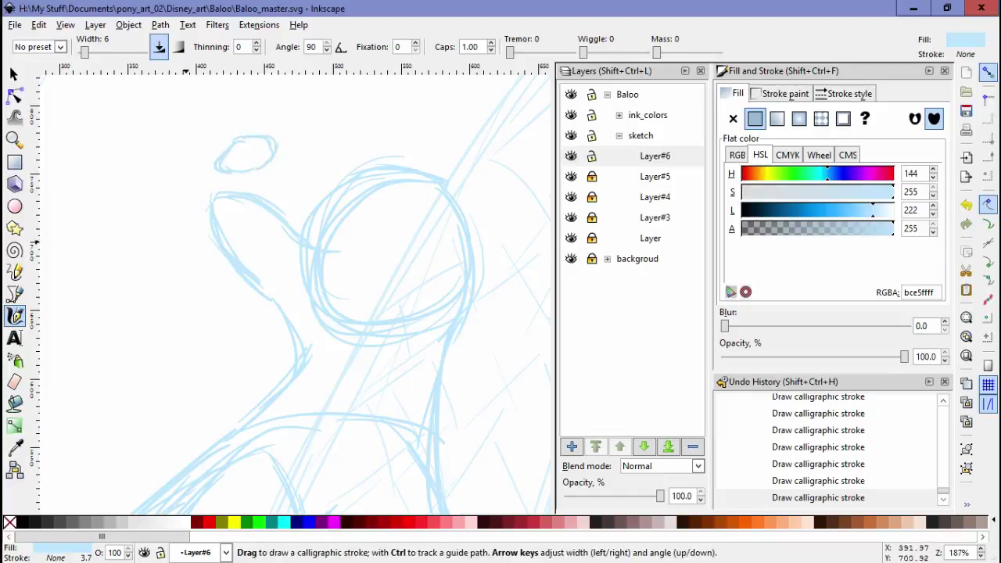
{"action": "left_click_drag", "start_coordinate": [270, 140], "coordinate": [344, 173]}
{"action": "scroll", "coordinate": [375, 195], "scroll_direction": "up", "scroll_amount": 1}
{"action": "scroll", "coordinate": [376, 195], "scroll_direction": "right", "scroll_amount": 1}
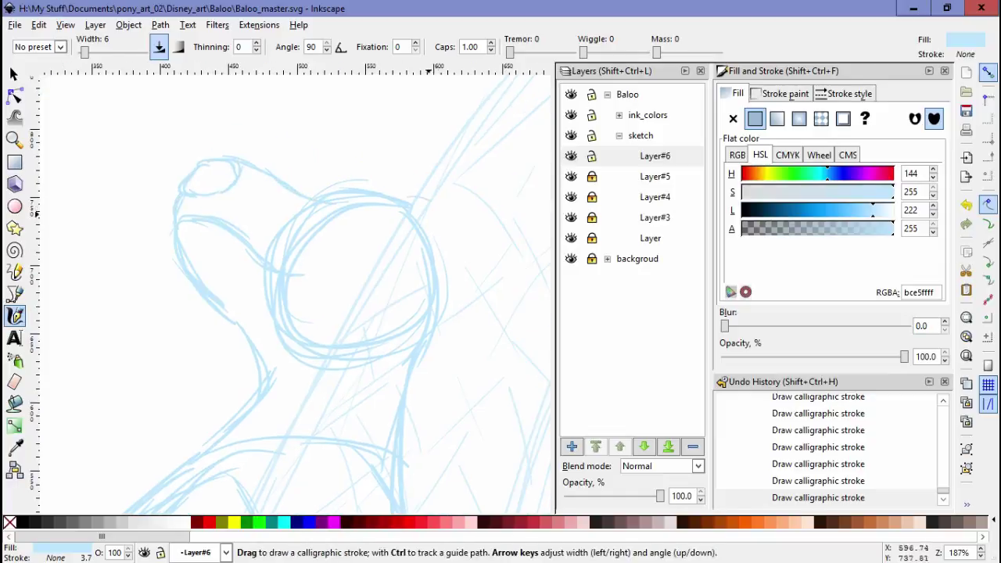
{"action": "mouse_move", "coordinate": [407, 183]}
{"action": "left_mouse_down"}
{"action": "mouse_move", "coordinate": [437, 234]}
{"action": "mouse_move", "coordinate": [450, 176]}
{"action": "left_mouse_up"}
{"action": "left_click_drag", "start_coordinate": [435, 254], "coordinate": [410, 387]}
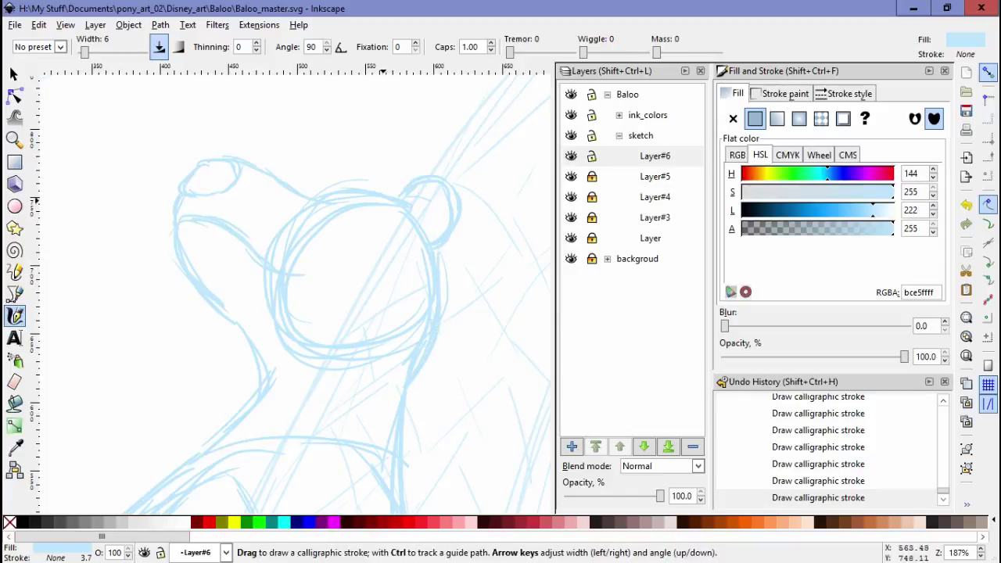
{"action": "left_click_drag", "start_coordinate": [297, 319], "coordinate": [323, 291]}
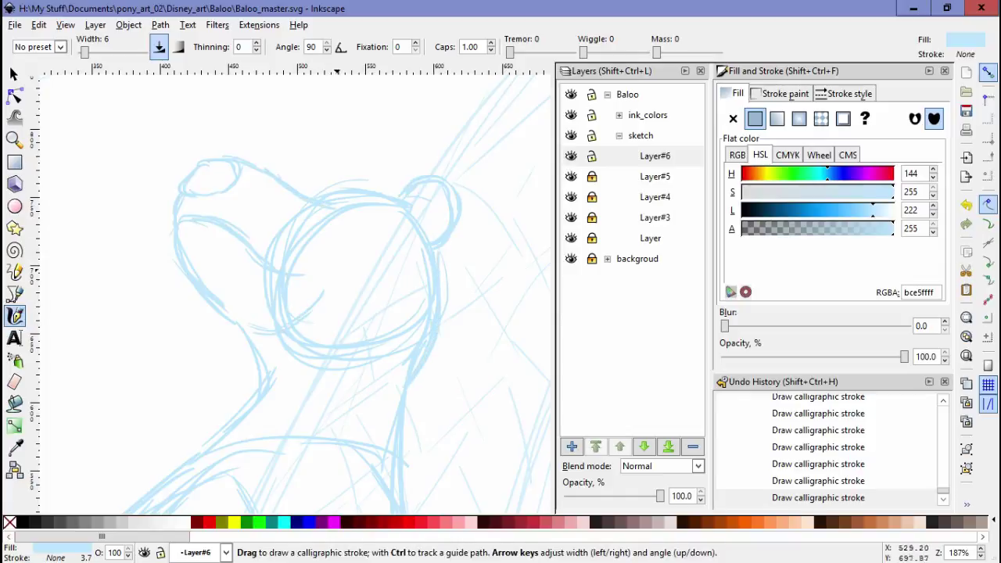
{"action": "mouse_move", "coordinate": [341, 255]}
{"action": "left_mouse_down"}
{"action": "mouse_move", "coordinate": [312, 305]}
{"action": "mouse_move", "coordinate": [317, 279]}
{"action": "left_mouse_up"}
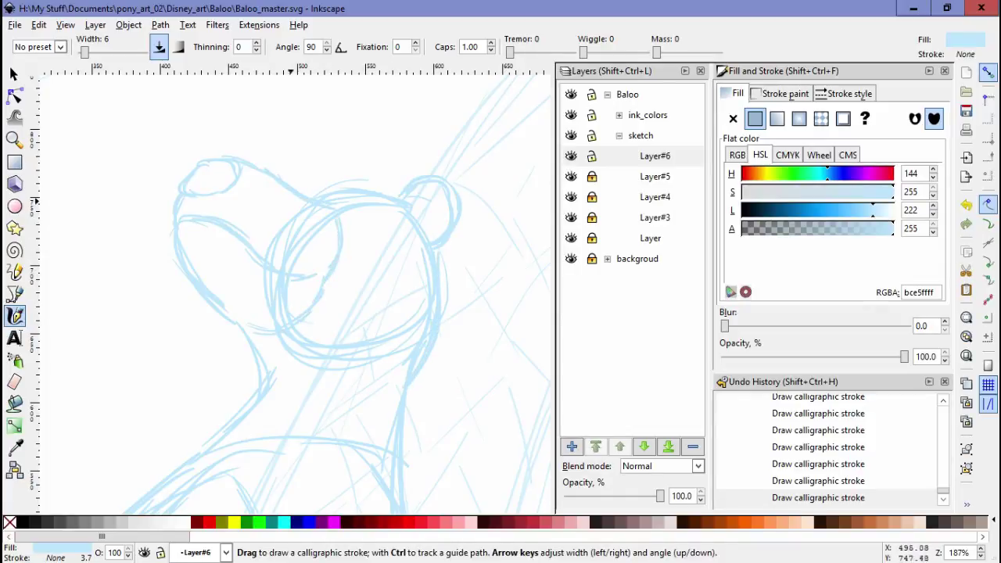
{"action": "scroll", "coordinate": [291, 201], "scroll_direction": "up", "scroll_amount": 1}
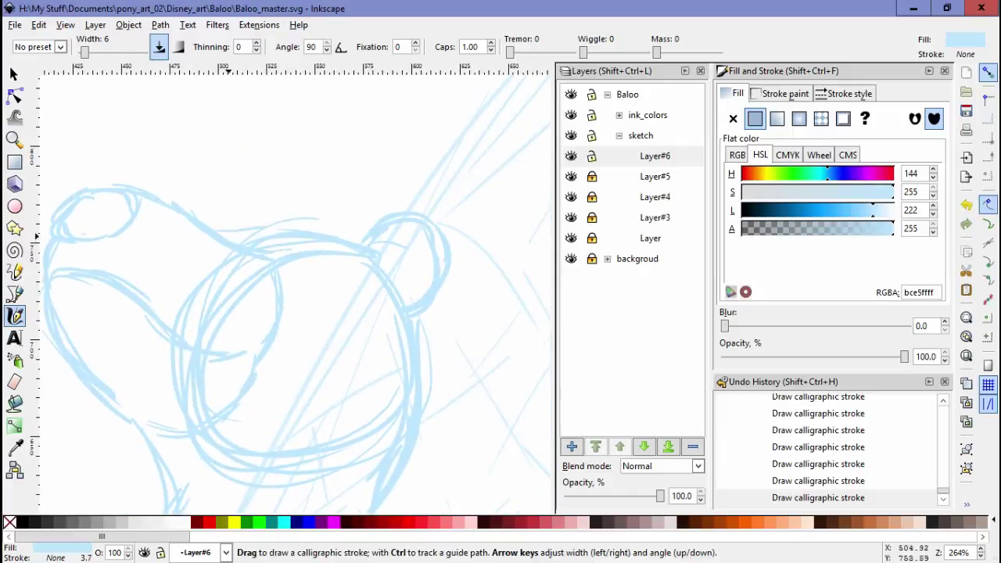
{"action": "scroll", "coordinate": [232, 238], "scroll_direction": "down", "scroll_amount": 2}
{"action": "scroll", "coordinate": [313, 273], "scroll_direction": "down", "scroll_amount": 2}
{"action": "scroll", "coordinate": [376, 313], "scroll_direction": "down", "scroll_amount": 1}
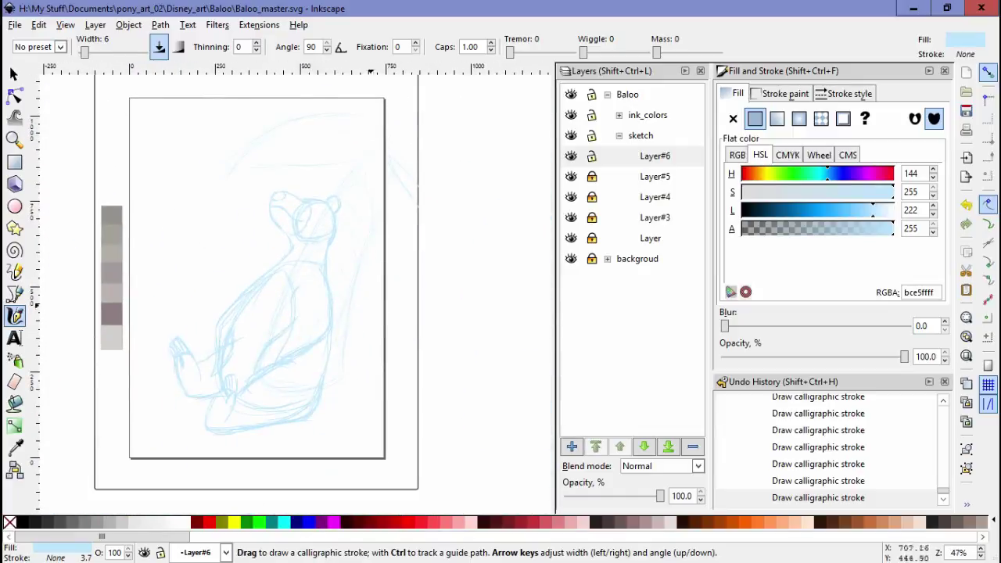
{"action": "scroll", "coordinate": [303, 200], "scroll_direction": "up", "scroll_amount": 5}
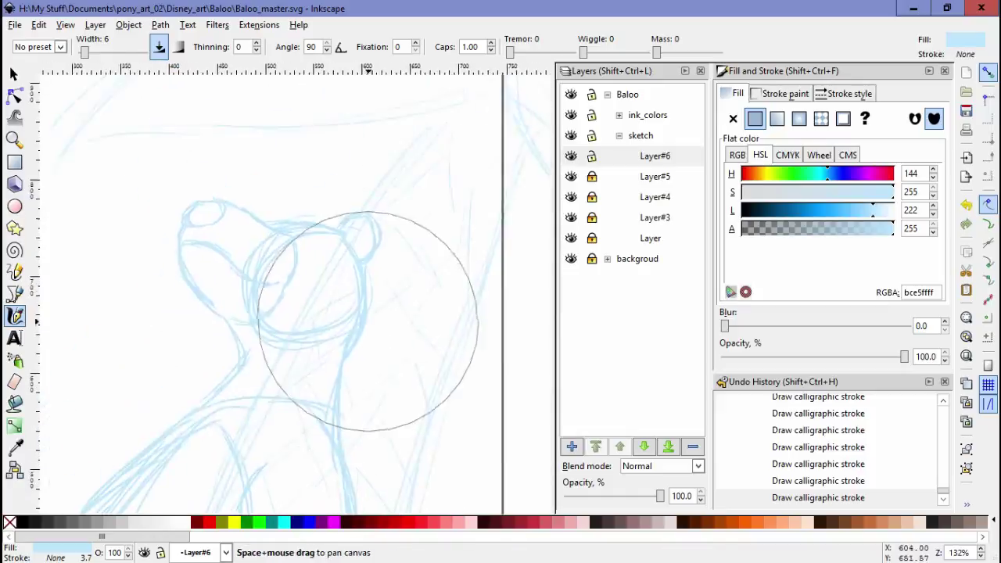
Zoom in, then slightly shrink and nudge the cluster of head sketch strokes.
{"action": "left_click_drag", "start_coordinate": [313, 258], "coordinate": [339, 228]}
{"action": "left_click", "coordinate": [404, 226]}
{"action": "left_click_drag", "start_coordinate": [123, 156], "coordinate": [435, 368]}
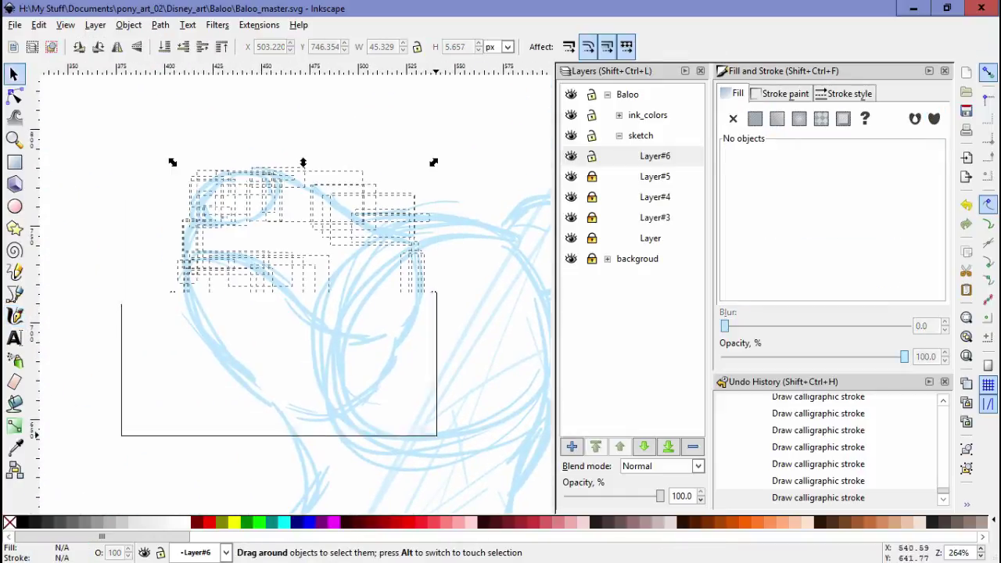
{"action": "left_click_drag", "start_coordinate": [461, 453], "coordinate": [425, 424]}
{"action": "left_click_drag", "start_coordinate": [313, 352], "coordinate": [315, 360]}
Draw new calligraphy strokes on the bear's head and make Layer#6 current.
{"action": "key", "text": "c"}
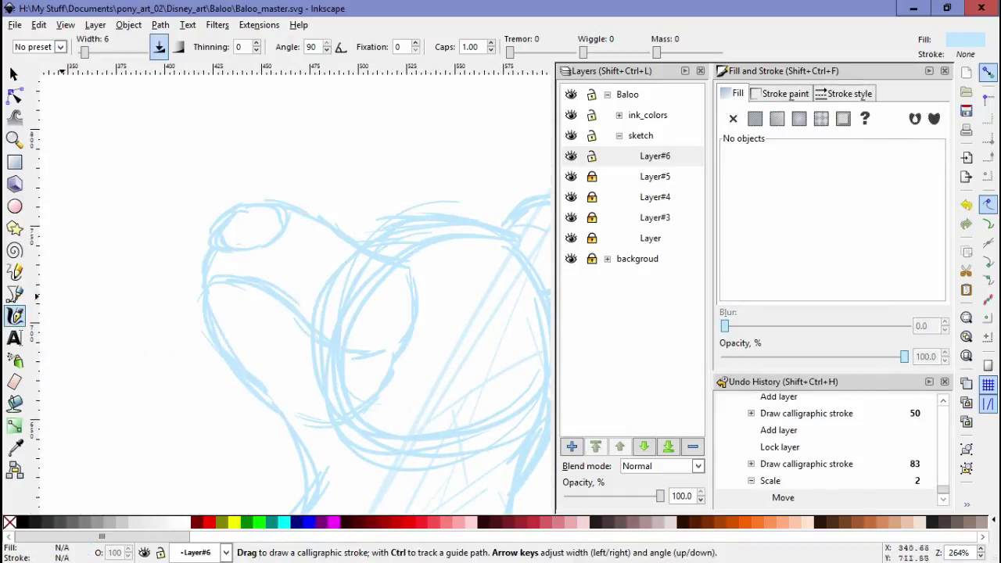
{"action": "scroll", "coordinate": [313, 297], "scroll_direction": "right", "scroll_amount": 4}
{"action": "left_click_drag", "start_coordinate": [218, 211], "coordinate": [363, 195]}
{"action": "scroll", "coordinate": [258, 235], "scroll_direction": "down", "scroll_amount": 2}
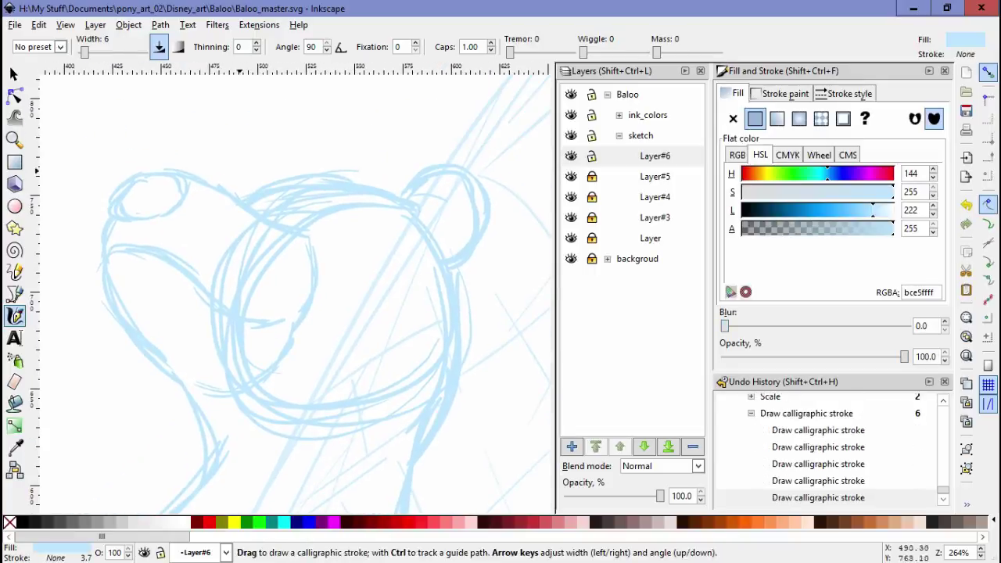
{"action": "left_click_drag", "start_coordinate": [250, 177], "coordinate": [268, 183]}
{"action": "scroll", "coordinate": [356, 312], "scroll_direction": "down", "scroll_amount": 4}
{"action": "scroll", "coordinate": [313, 297], "scroll_direction": "up", "scroll_amount": 1}
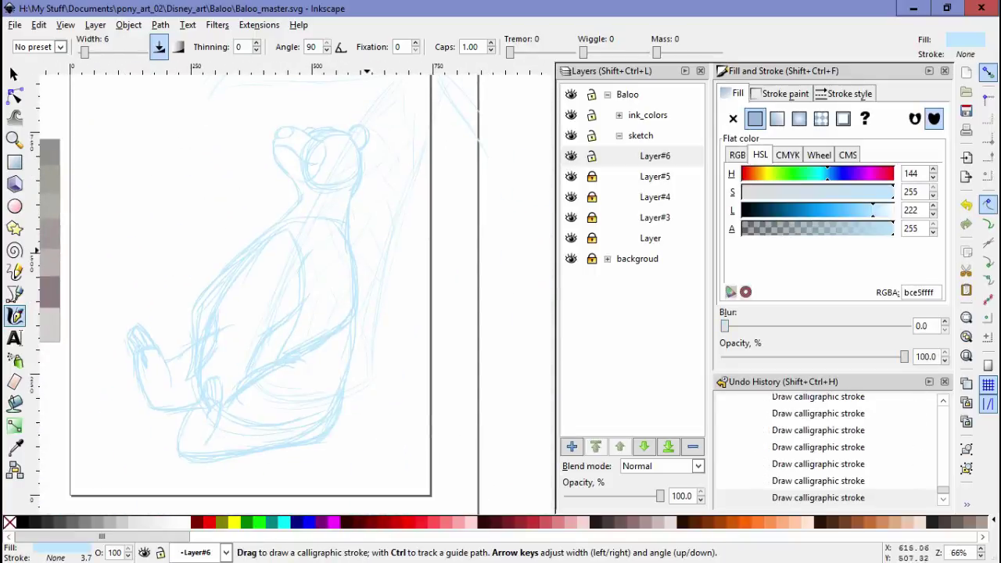
{"action": "scroll", "coordinate": [313, 297], "scroll_direction": "down", "scroll_amount": 2}
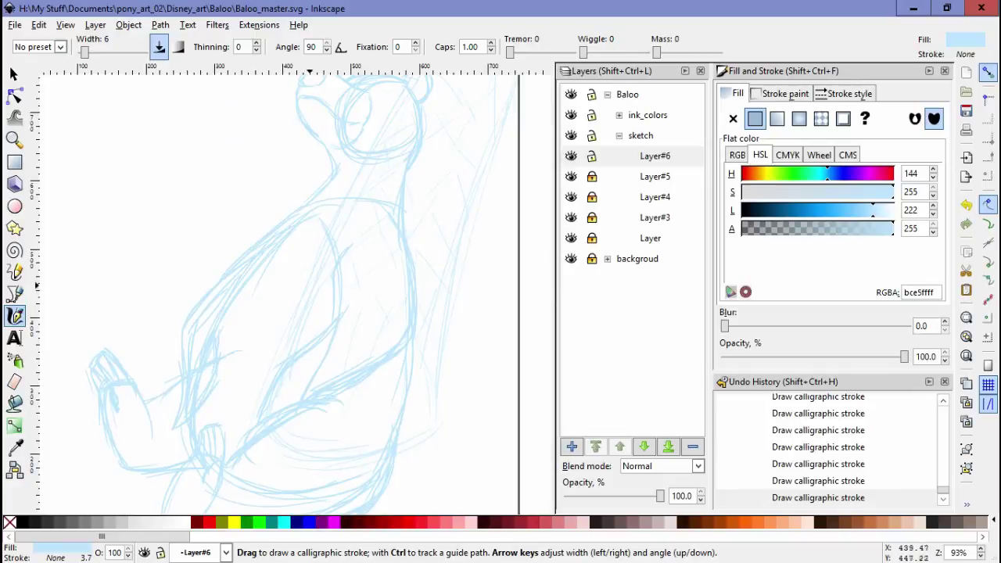
{"action": "scroll", "coordinate": [303, 288], "scroll_direction": "up", "scroll_amount": 1, "text": "ctrl"}
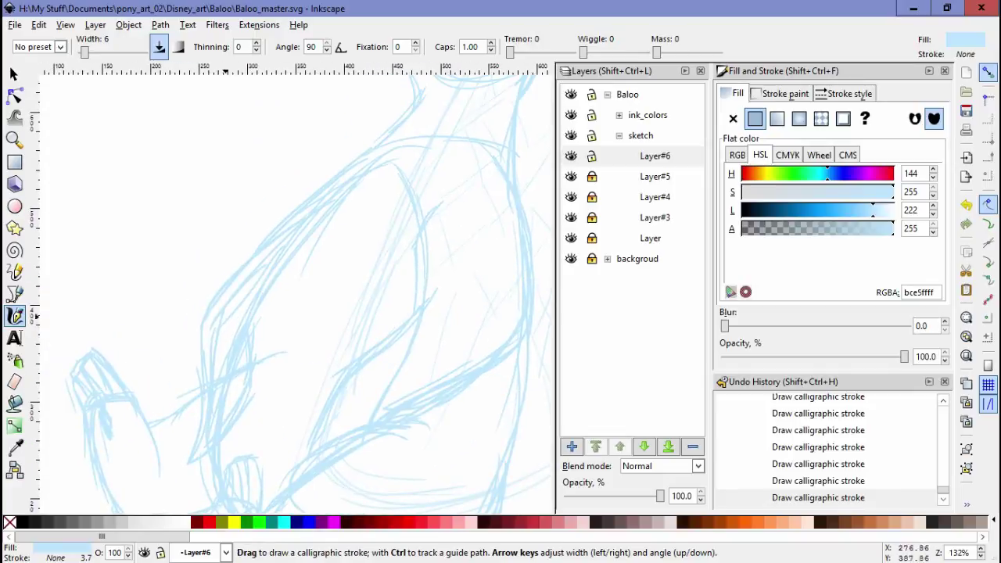
{"action": "left_click", "coordinate": [655, 155]}
Compare the sketch, delete unwanted strokes on Layer#6, and relock it.
{"action": "left_click", "coordinate": [571, 155]}
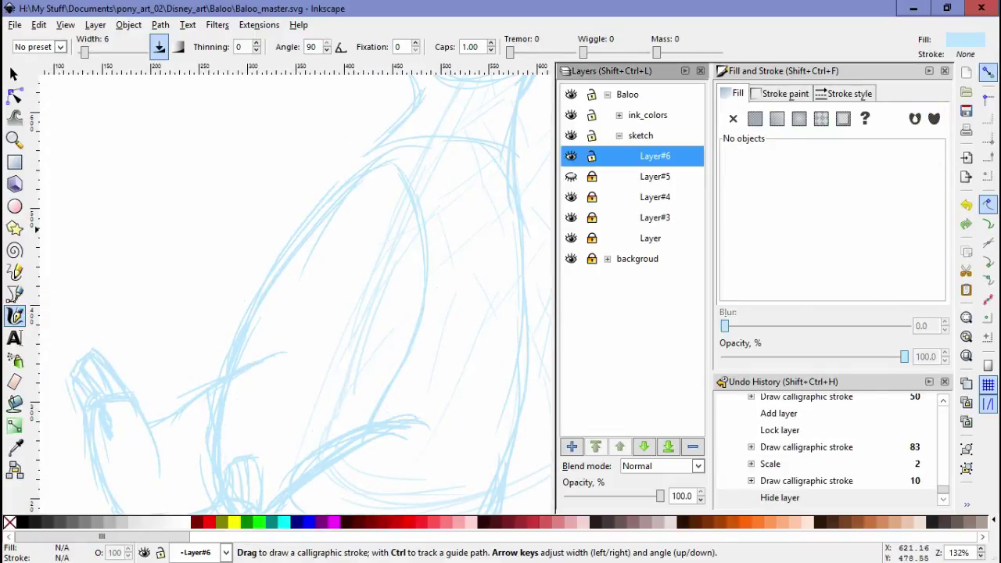
{"action": "left_click", "coordinate": [571, 155]}
{"action": "left_click", "coordinate": [14, 73]}
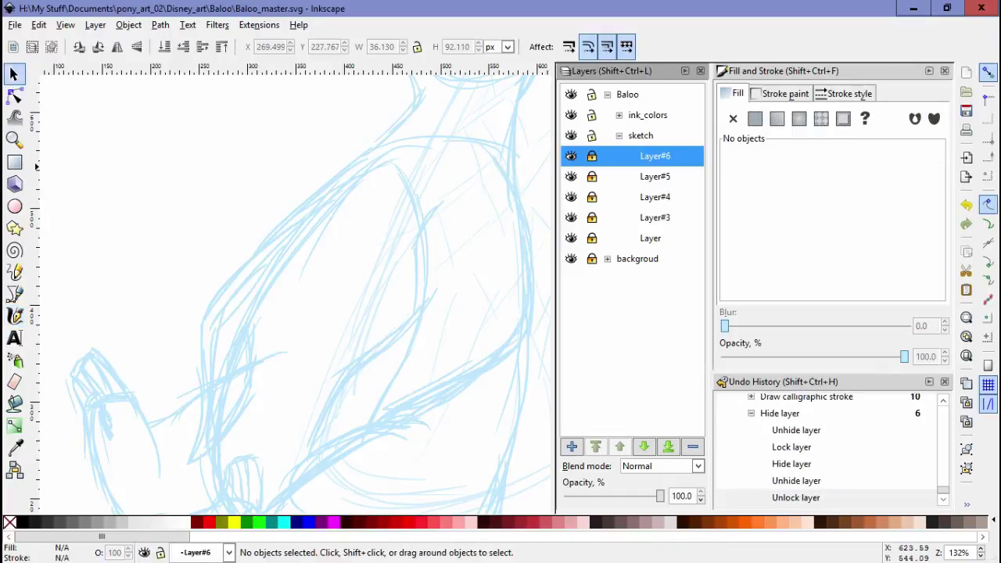
{"action": "left_click", "coordinate": [592, 155]}
{"action": "left_click_drag", "start_coordinate": [144, 286], "coordinate": [295, 465]}
{"action": "key", "text": "Delete"}
{"action": "left_click", "coordinate": [592, 155]}
On Layer#5, move, mirror and delete the 13 old arm strokes.
{"action": "left_click", "coordinate": [15, 315]}
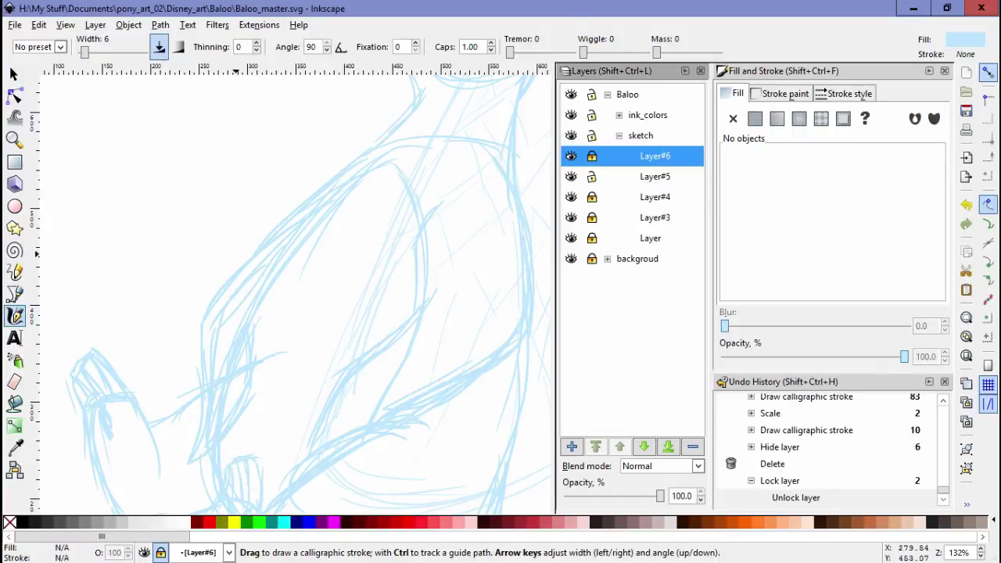
{"action": "left_click", "coordinate": [591, 175]}
{"action": "key", "text": "s"}
{"action": "left_click_drag", "start_coordinate": [184, 281], "coordinate": [281, 422]}
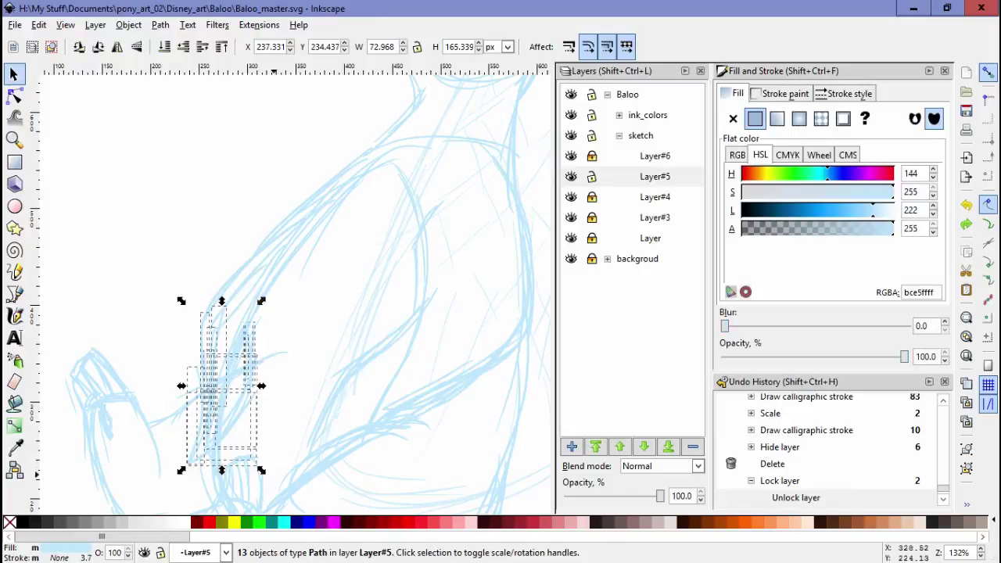
{"action": "left_click_drag", "start_coordinate": [234, 325], "coordinate": [222, 386]}
{"action": "key", "text": "h"}
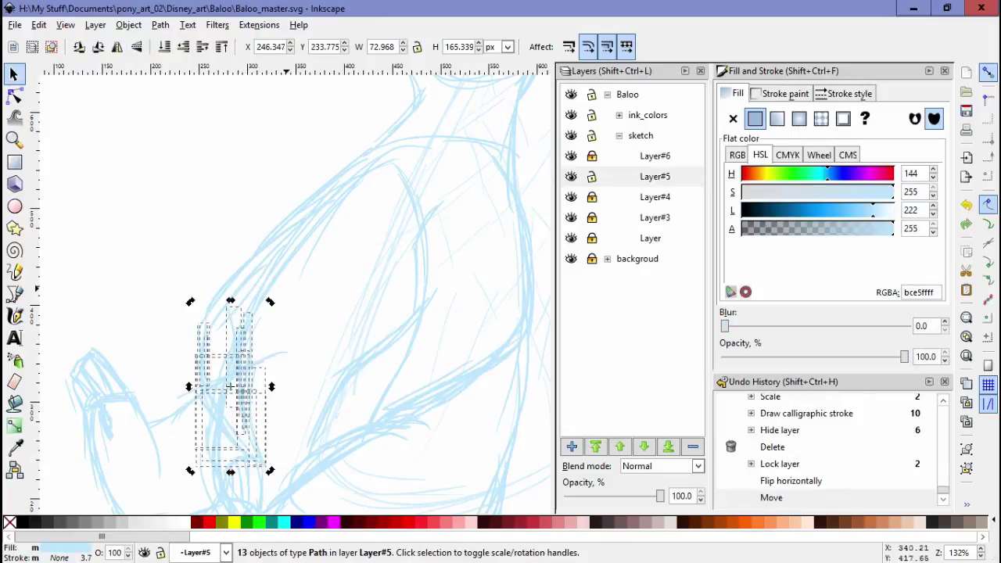
{"action": "key", "text": "Delete"}
Redraw the arm with four calligraphic strokes and lock Layer#5.
{"action": "key", "text": "c"}
{"action": "left_click_drag", "start_coordinate": [191, 347], "coordinate": [205, 367]}
{"action": "left_click_drag", "start_coordinate": [207, 371], "coordinate": [219, 391]}
{"action": "left_click_drag", "start_coordinate": [222, 395], "coordinate": [233, 410]}
{"action": "left_click_drag", "start_coordinate": [234, 414], "coordinate": [244, 429]}
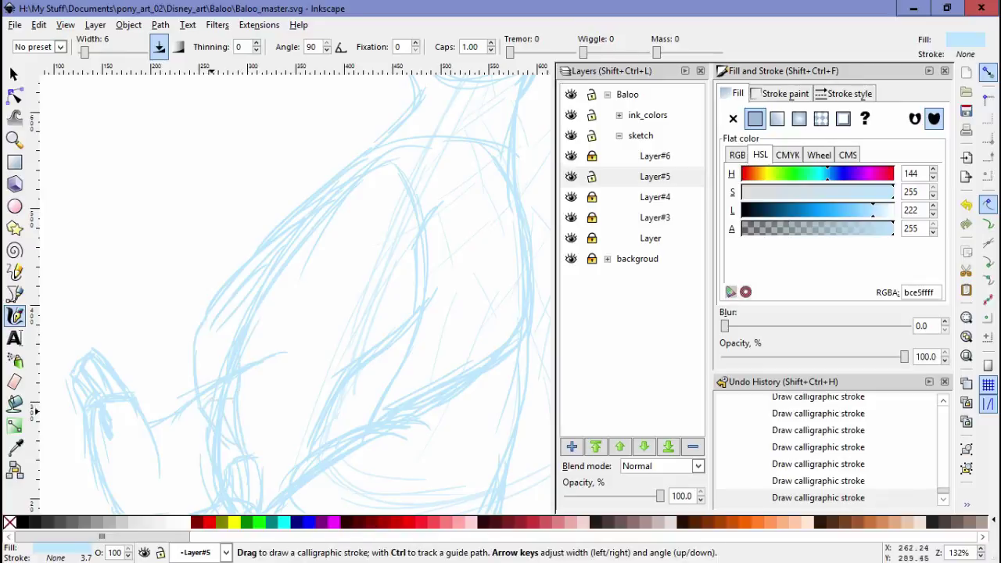
{"action": "left_click_drag", "start_coordinate": [312, 117], "coordinate": [258, 375]}
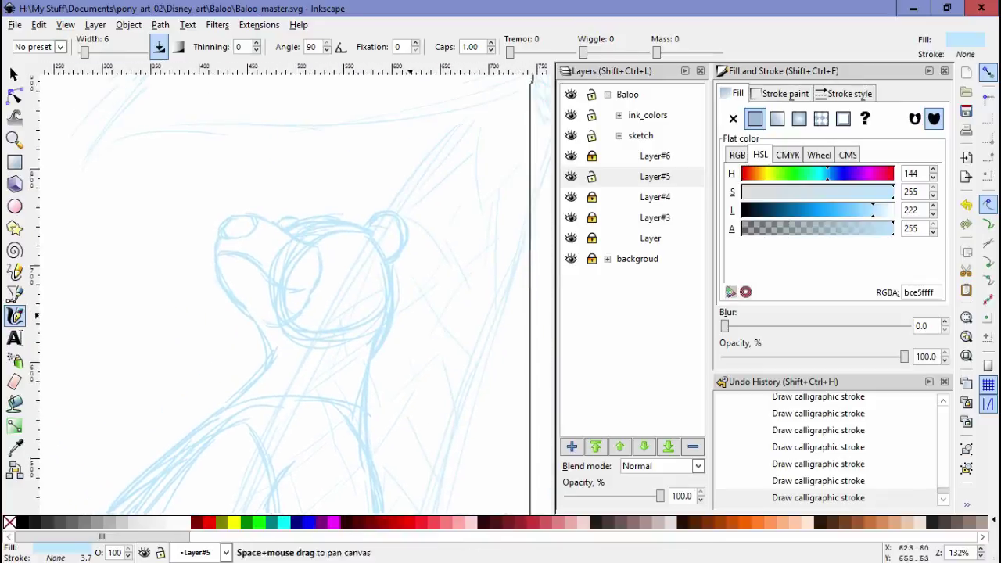
{"action": "left_click", "coordinate": [592, 176]}
Unlock Layer#6, move the right-ear strokes into place, and make Layer#6 current.
{"action": "left_click", "coordinate": [592, 156]}
{"action": "key", "text": "s"}
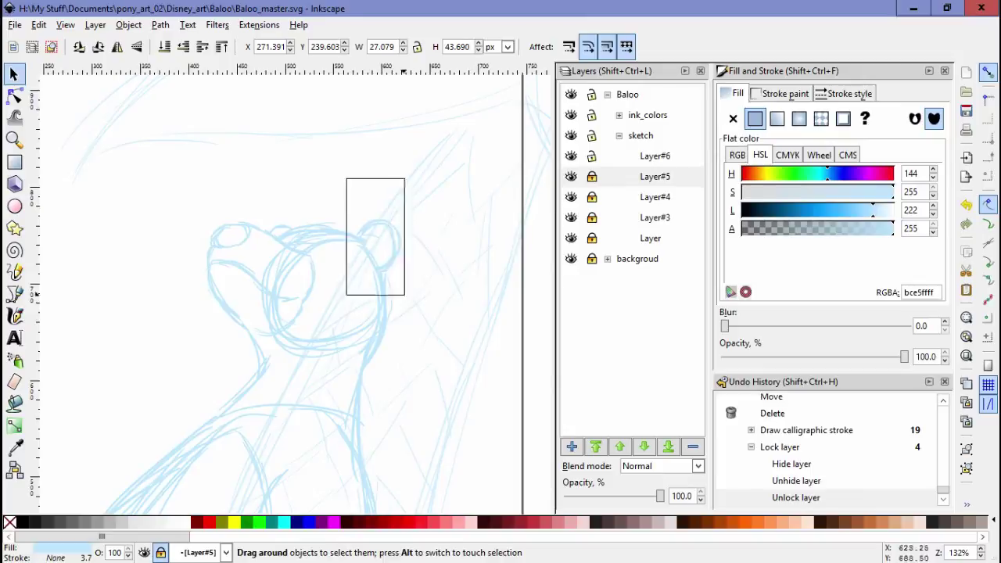
{"action": "left_click_drag", "start_coordinate": [346, 179], "coordinate": [402, 290]}
{"action": "left_click_drag", "start_coordinate": [389, 263], "coordinate": [356, 240]}
{"action": "key", "text": "Escape"}
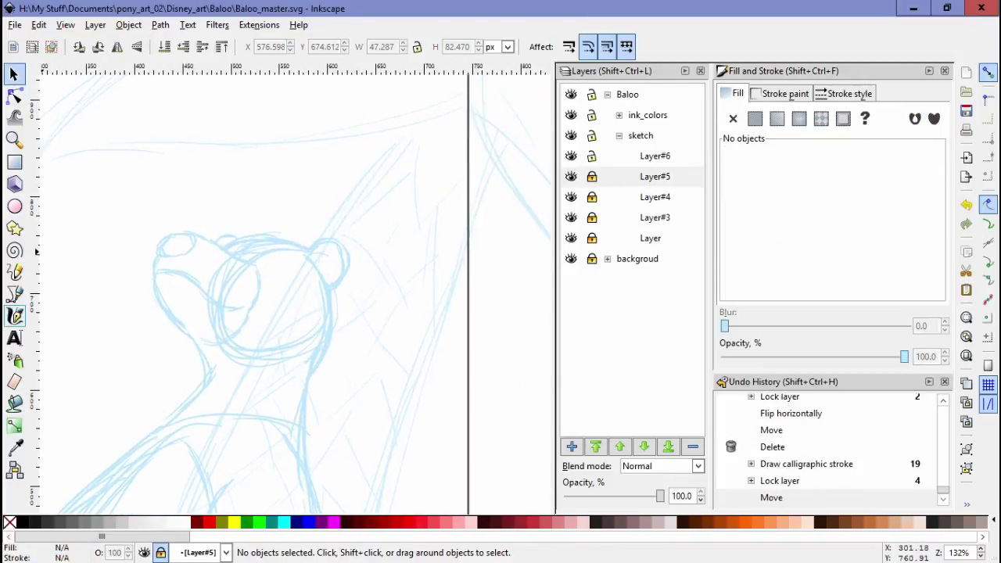
{"action": "left_click", "coordinate": [655, 155]}
Zoom in and sketch short strokes near the chin and on top of the head.
{"action": "left_click", "coordinate": [571, 156]}
{"action": "left_click", "coordinate": [571, 155]}
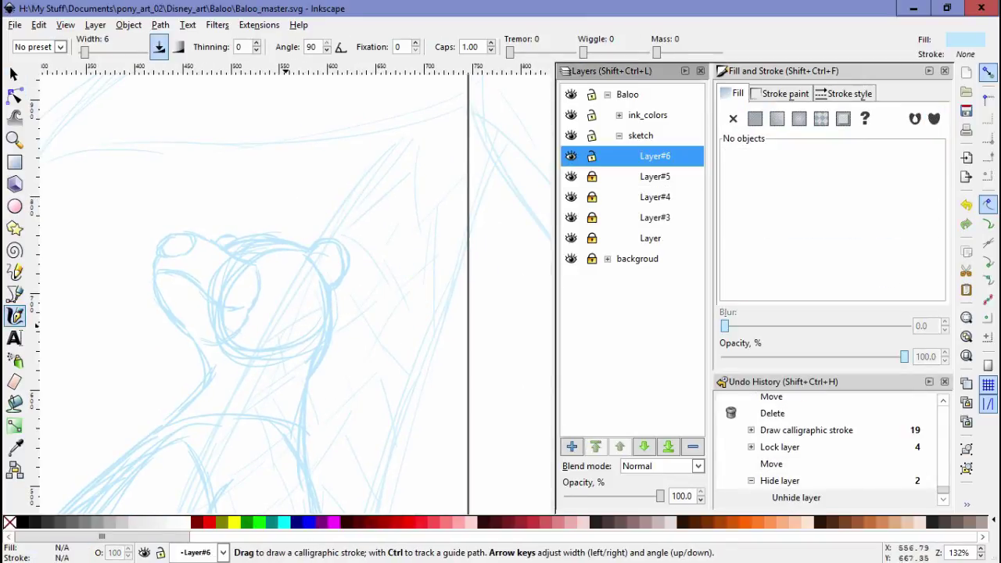
{"action": "key", "text": "plus"}
{"action": "left_click_drag", "start_coordinate": [293, 344], "coordinate": [287, 395]}
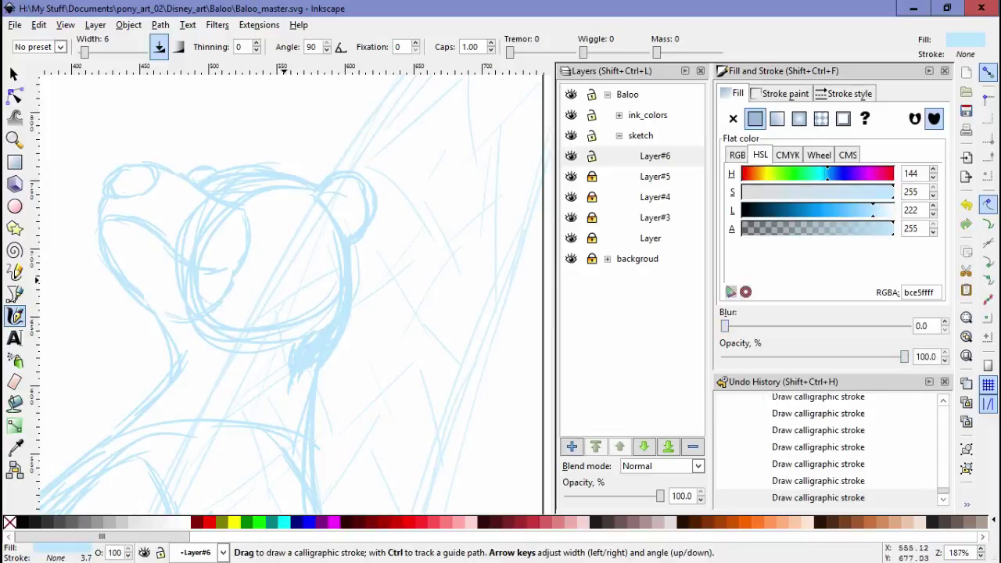
{"action": "scroll", "coordinate": [321, 281], "scroll_direction": "up", "scroll_amount": 1}
{"action": "scroll", "coordinate": [295, 245], "scroll_direction": "up", "scroll_amount": 1}
{"action": "left_click_drag", "start_coordinate": [249, 234], "coordinate": [283, 242]}
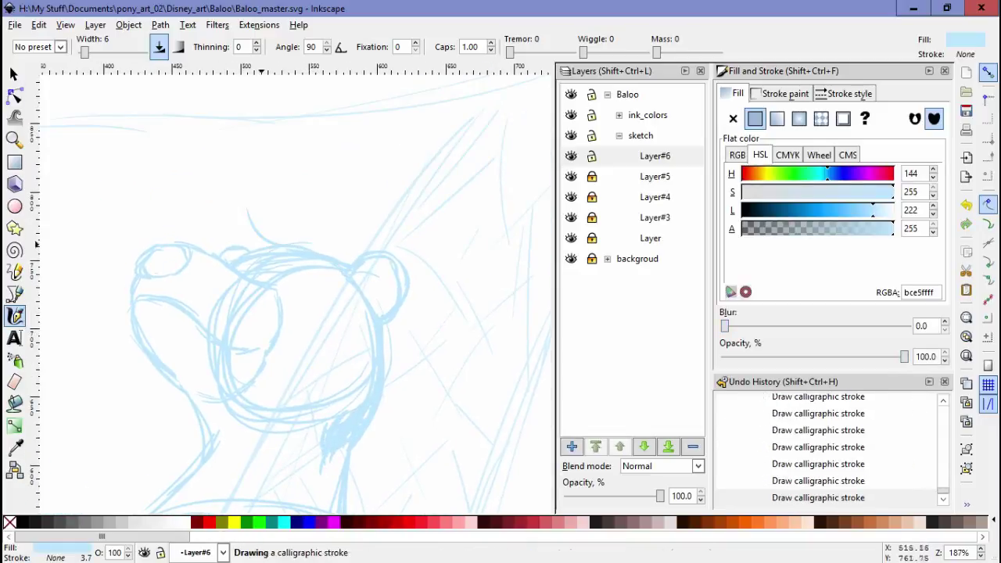
{"action": "left_click_drag", "start_coordinate": [252, 197], "coordinate": [255, 244]}
{"action": "scroll", "coordinate": [297, 312], "scroll_direction": "down", "scroll_amount": 3}
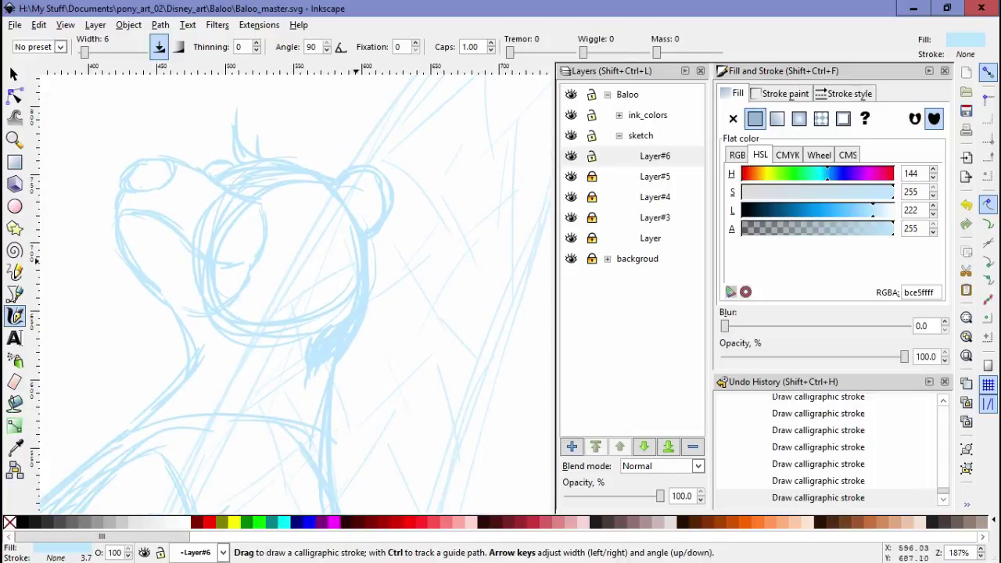
{"action": "scroll", "coordinate": [347, 184], "scroll_direction": "up", "scroll_amount": 1}
Rotate the ear strokes and redraw the ear outline with extra strokes.
{"action": "key", "text": "s"}
{"action": "left_click_drag", "start_coordinate": [301, 201], "coordinate": [379, 301]}
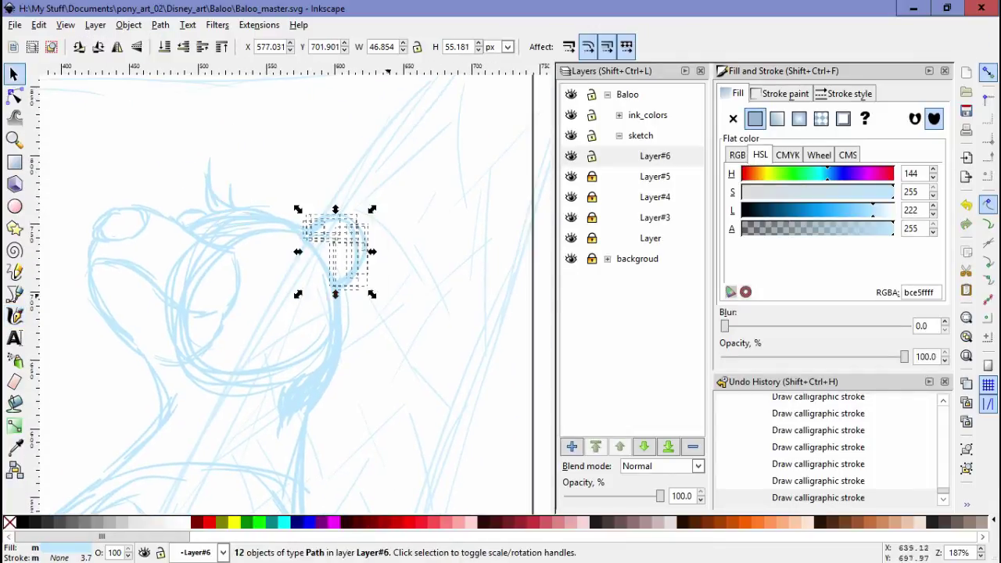
{"action": "key", "text": "ctrl+bracketright"}
{"action": "key", "text": "ctrl+bracketright"}
{"action": "key", "text": "ctrl+bracketright"}
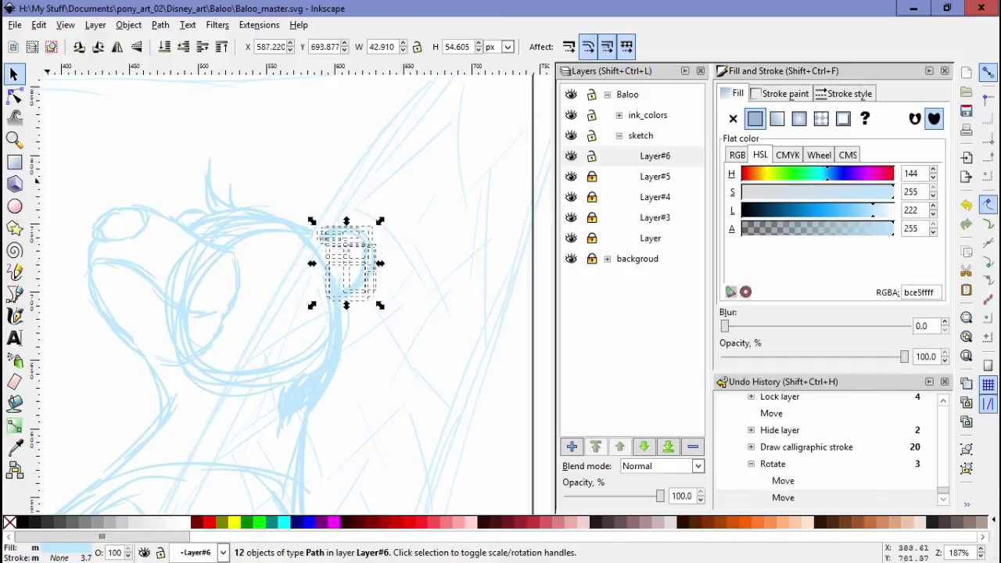
{"action": "left_click", "coordinate": [14, 315]}
{"action": "left_click_drag", "start_coordinate": [344, 270], "coordinate": [328, 296]}
{"action": "left_click_drag", "start_coordinate": [275, 317], "coordinate": [266, 340]}
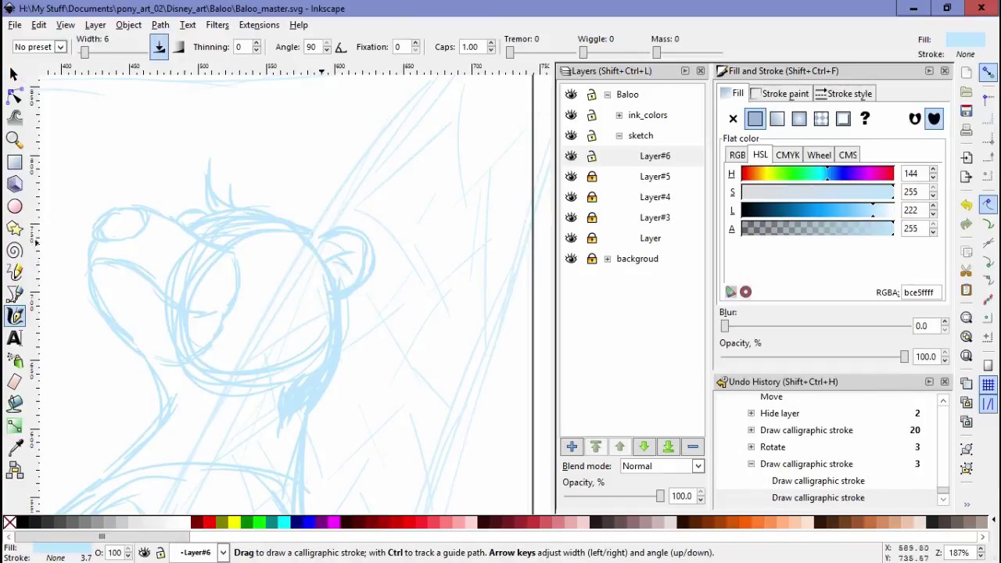
{"action": "left_click_drag", "start_coordinate": [321, 238], "coordinate": [325, 234]}
Draw a small oval eye and a short paw stroke, then save.
{"action": "left_click_drag", "start_coordinate": [235, 355], "coordinate": [304, 359]}
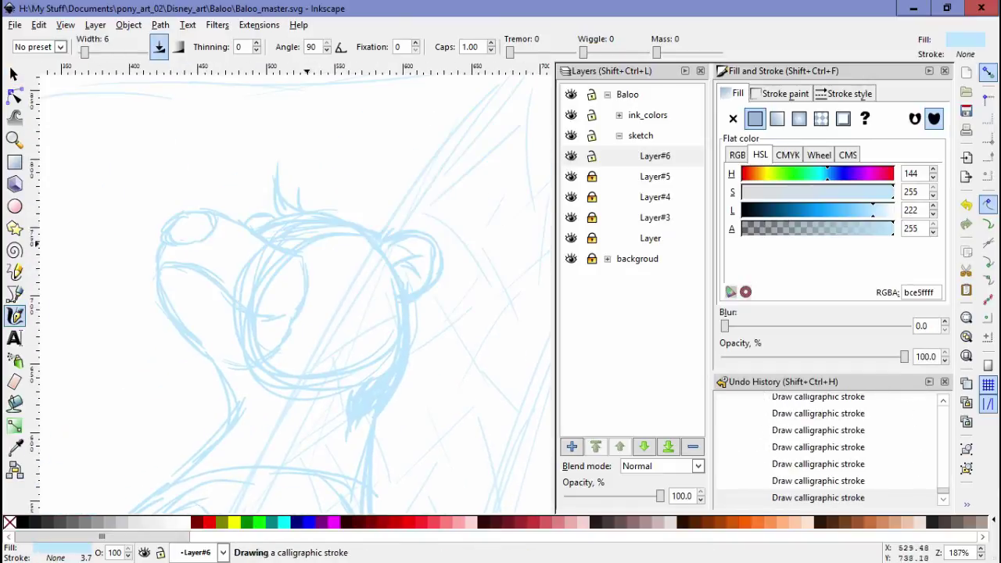
{"action": "left_click_drag", "start_coordinate": [332, 244], "coordinate": [309, 247]}
{"action": "scroll", "coordinate": [289, 343], "scroll_direction": "down", "scroll_amount": 2}
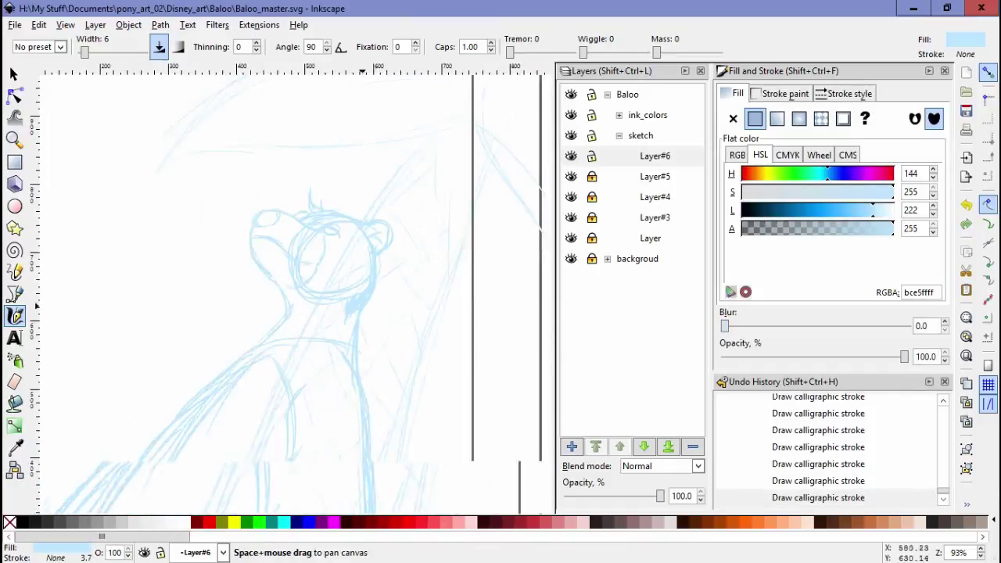
{"action": "left_click_drag", "start_coordinate": [375, 313], "coordinate": [406, 289]}
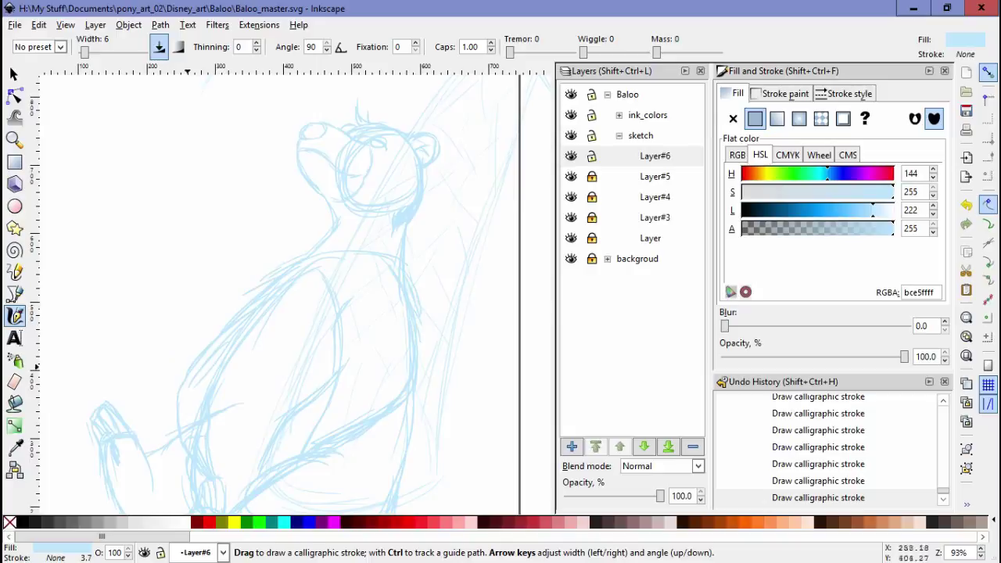
{"action": "left_click_drag", "start_coordinate": [258, 299], "coordinate": [354, 257]}
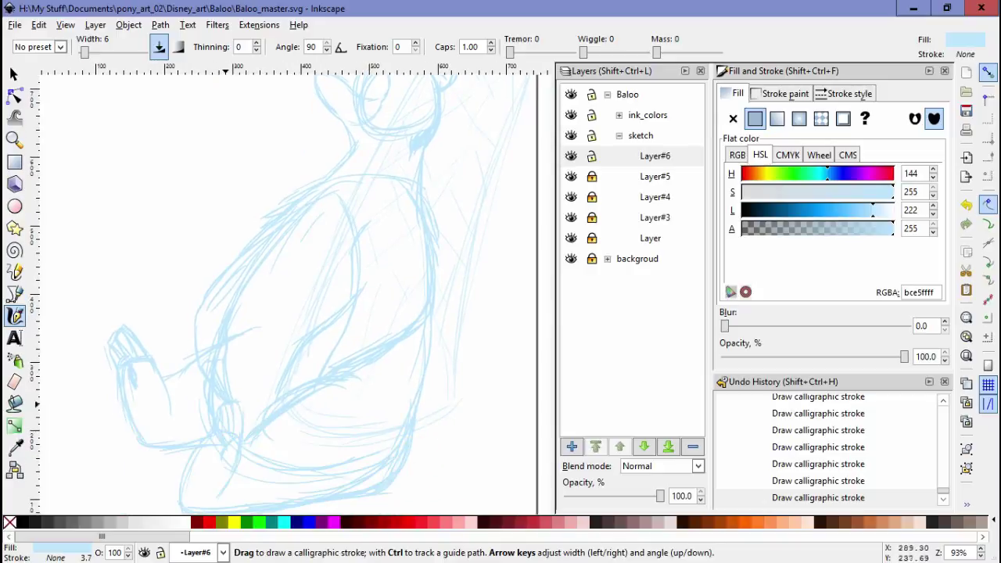
{"action": "scroll", "coordinate": [225, 423], "scroll_direction": "down", "scroll_amount": 3}
{"action": "left_click_drag", "start_coordinate": [161, 261], "coordinate": [166, 280]}
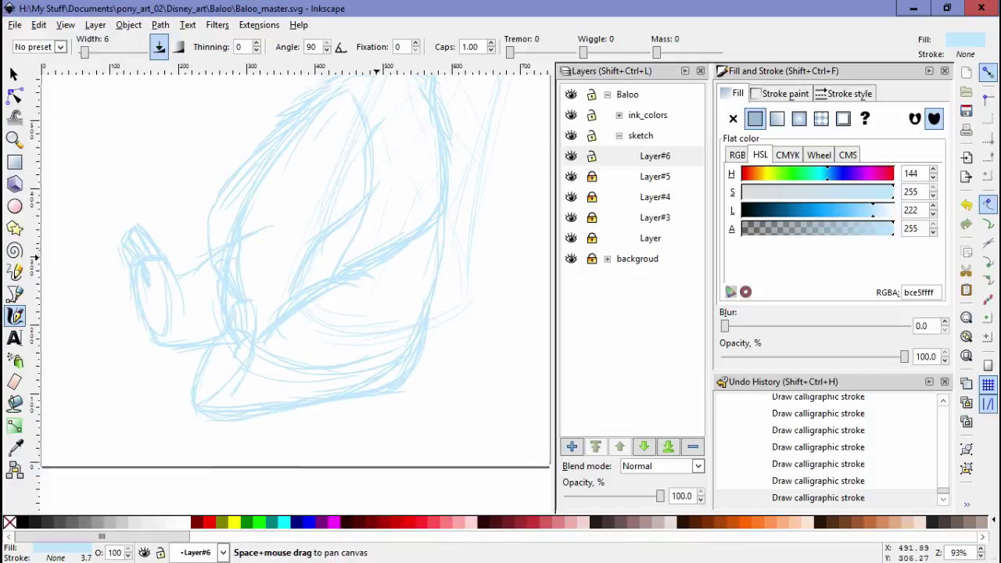
{"action": "scroll", "coordinate": [391, 313], "scroll_direction": "down", "scroll_amount": 1}
{"action": "scroll", "coordinate": [397, 311], "scroll_direction": "down", "scroll_amount": 1}
{"action": "scroll", "coordinate": [383, 327], "scroll_direction": "up", "scroll_amount": 1}
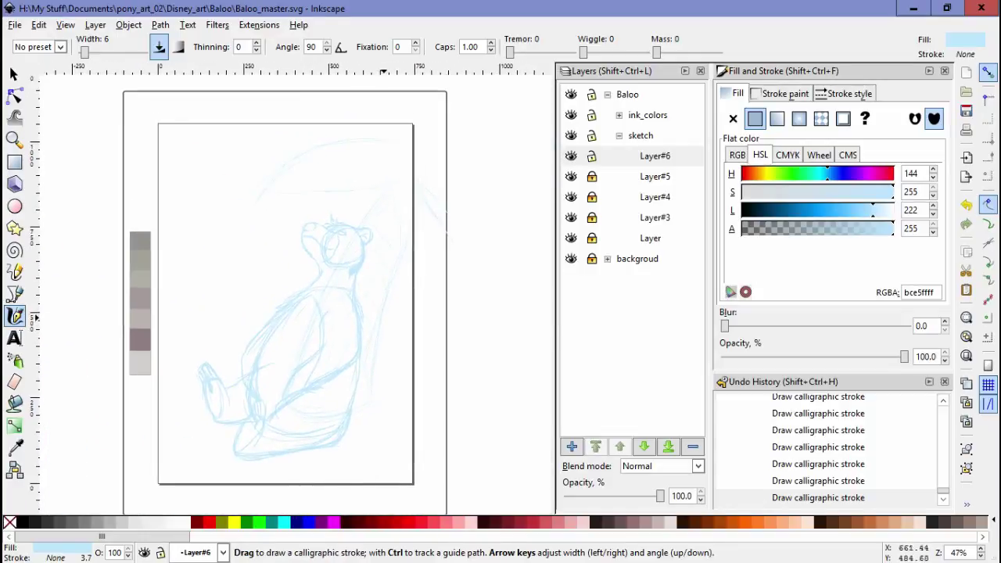
{"action": "scroll", "coordinate": [384, 316], "scroll_direction": "down", "scroll_amount": 1}
{"action": "key", "text": "ctrl+s"}
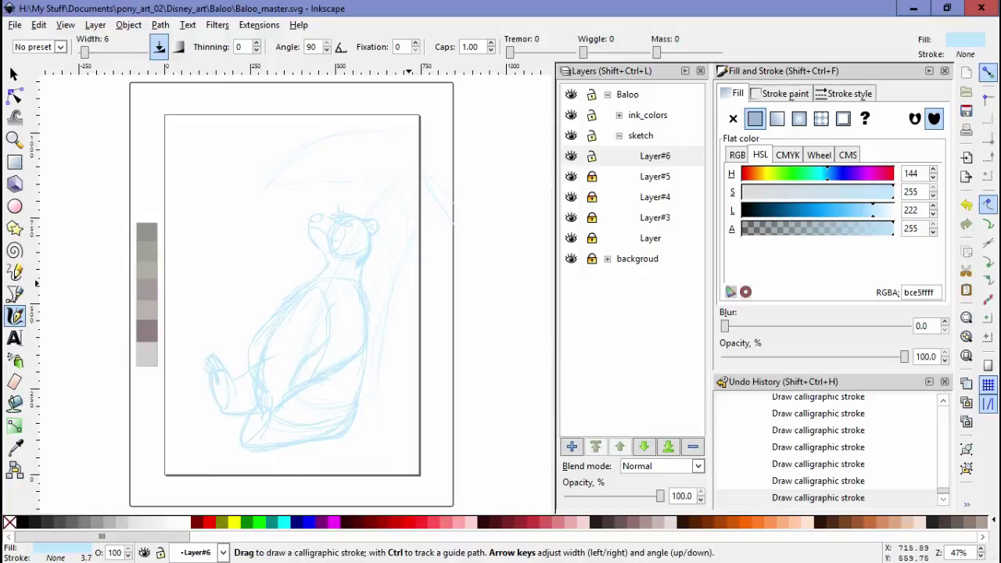
Compare with Layer#5 hidden, then unlock it and select its hand strokes.
{"action": "double_click", "coordinate": [571, 175]}
{"action": "left_click", "coordinate": [570, 176]}
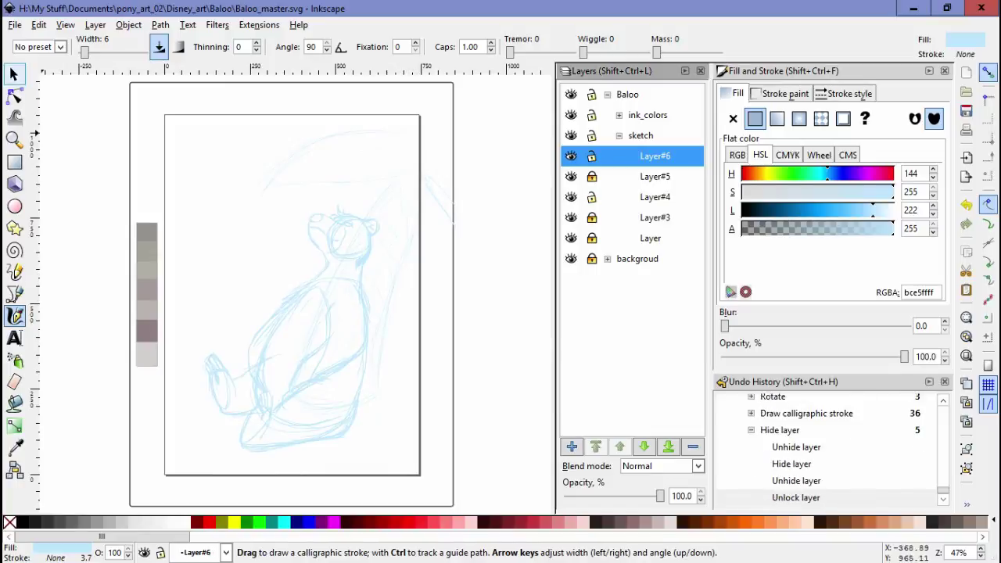
{"action": "left_click", "coordinate": [592, 176]}
{"action": "key", "text": "s"}
{"action": "left_click_drag", "start_coordinate": [183, 320], "coordinate": [310, 432]}
{"action": "scroll", "coordinate": [310, 431], "scroll_direction": "up", "scroll_amount": 2}
Widen, skew and shift the selected paw strokes.
{"action": "left_click", "coordinate": [253, 323]}
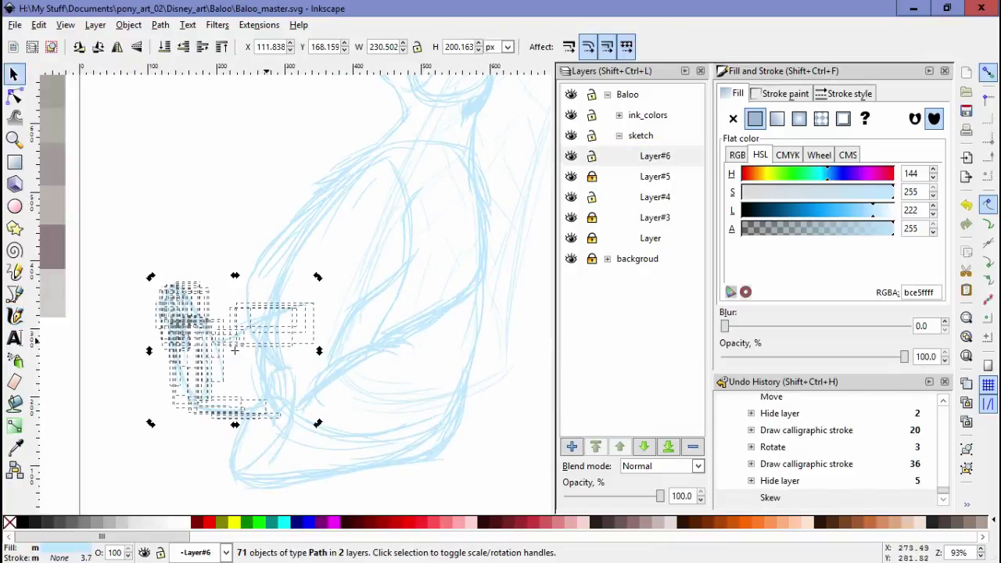
{"action": "left_click_drag", "start_coordinate": [319, 355], "coordinate": [329, 355]}
{"action": "key", "text": "ctrl+z"}
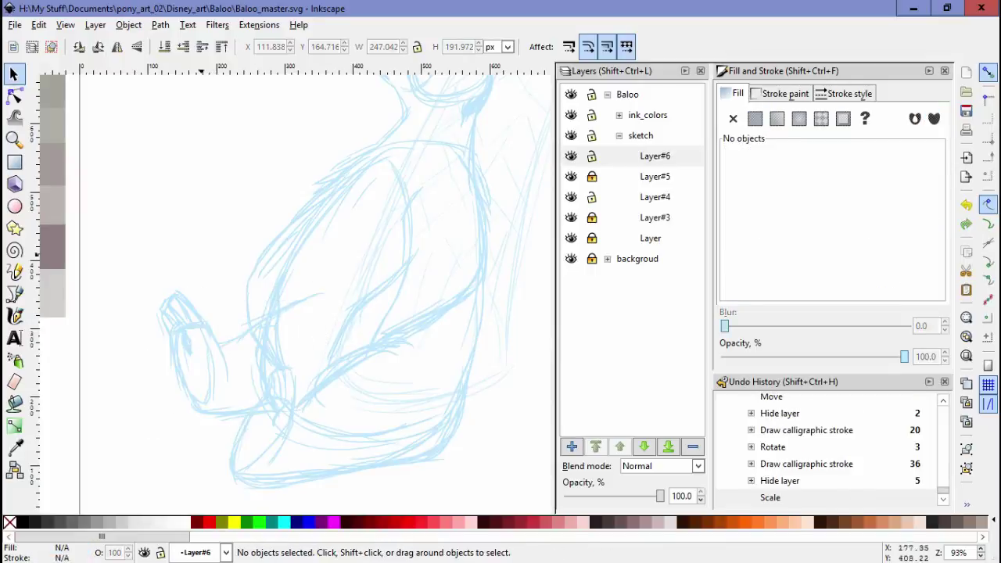
{"action": "key", "text": "ctrl+shift+z"}
{"action": "left_click", "coordinate": [300, 338]}
{"action": "mouse_move", "coordinate": [150, 356]}
{"action": "left_mouse_down"}
{"action": "mouse_move", "coordinate": [150, 344]}
{"action": "mouse_move", "coordinate": [185, 352]}
{"action": "left_mouse_up"}
{"action": "key", "text": "Escape"}
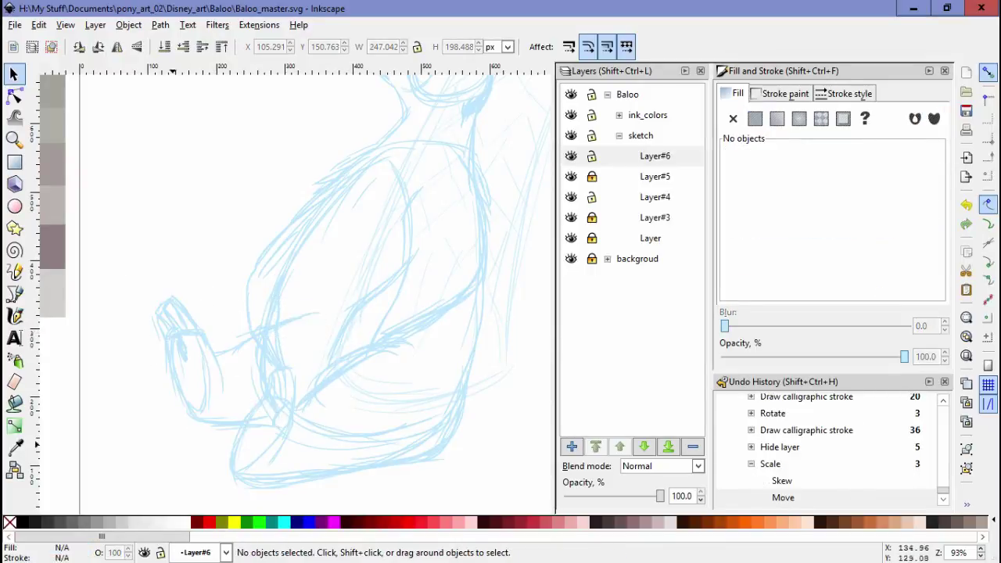
{"action": "scroll", "coordinate": [231, 301], "scroll_direction": "down", "scroll_amount": 2}
Unlock Layer#4 and rotate its strokes about 10 degrees.
{"action": "left_click", "coordinate": [306, 289]}
{"action": "left_click", "coordinate": [161, 552]}
{"action": "left_click", "coordinate": [160, 552]}
{"action": "left_click_drag", "start_coordinate": [210, 303], "coordinate": [325, 460]}
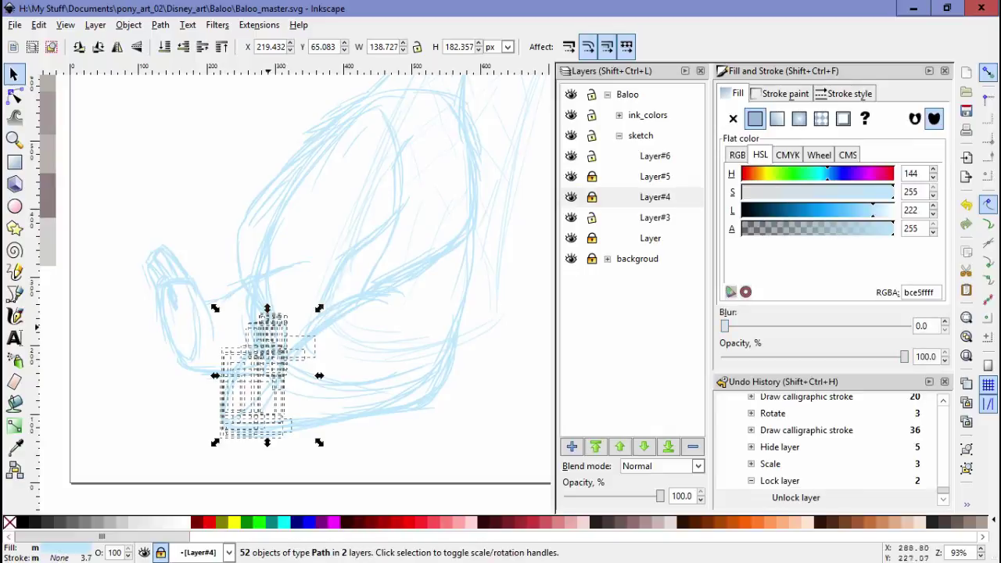
{"action": "left_click_drag", "start_coordinate": [320, 308], "coordinate": [291, 308]}
{"action": "left_click", "coordinate": [172, 415]}
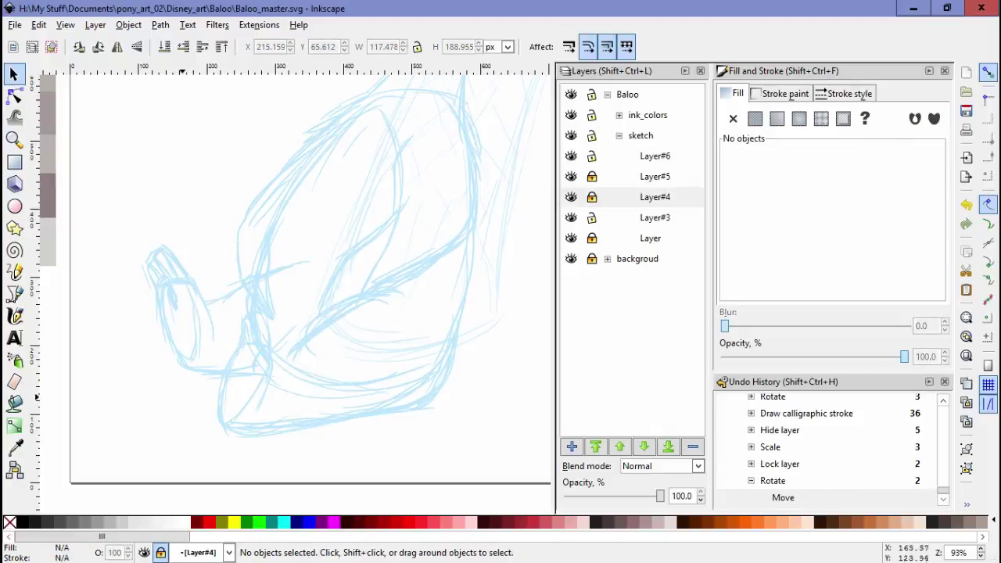
Shift a stroke group left, nudge one Layer#6 path left, and lock Layer#6.
{"action": "left_click_drag", "start_coordinate": [267, 457], "coordinate": [227, 301]}
{"action": "left_click_drag", "start_coordinate": [258, 336], "coordinate": [227, 336]}
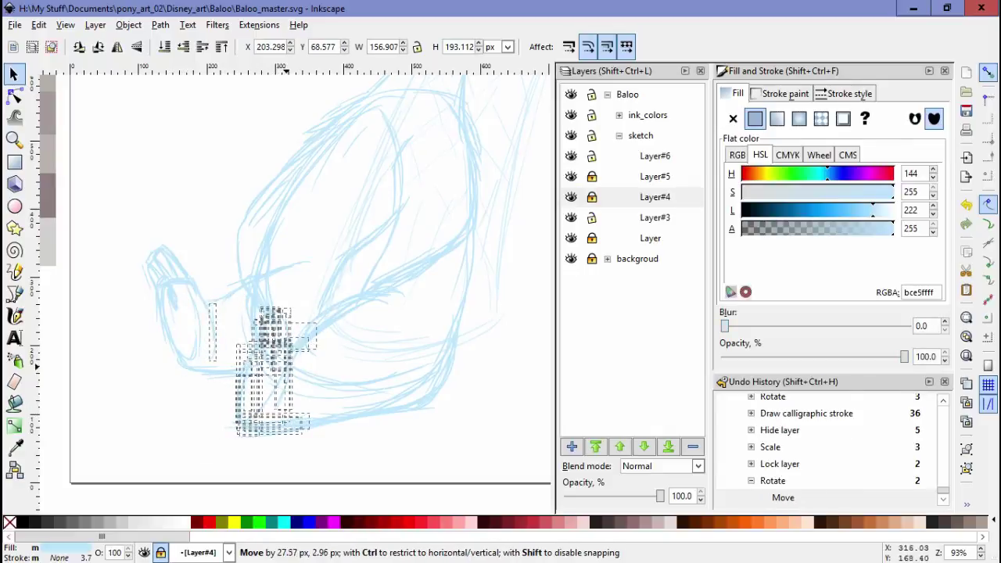
{"action": "left_click", "coordinate": [202, 335]}
{"action": "left_click_drag", "start_coordinate": [205, 293], "coordinate": [200, 292]}
{"action": "left_click", "coordinate": [181, 423]}
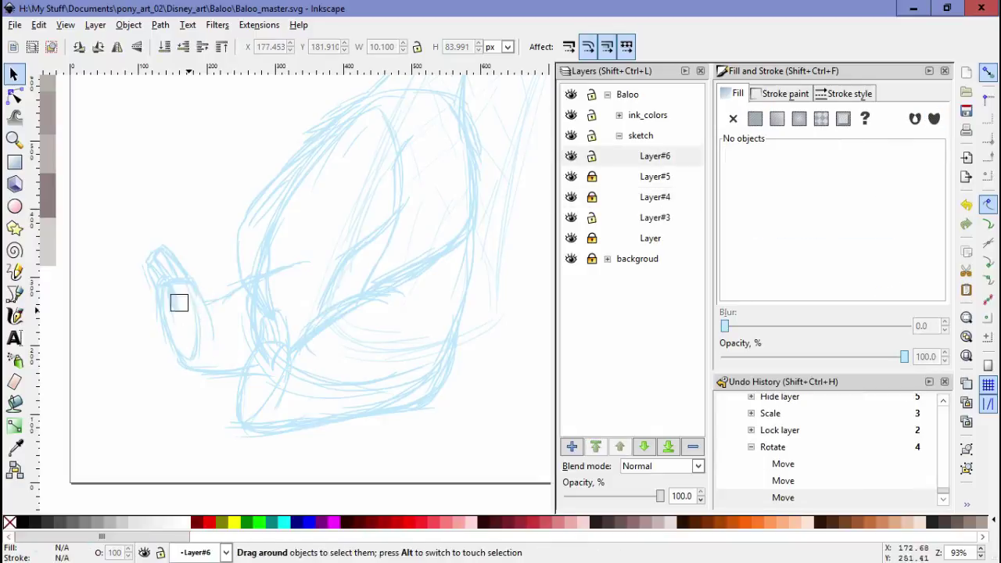
{"action": "left_click", "coordinate": [592, 156]}
On Layer#4, move one small stroke and delete the stray small strokes.
{"action": "left_click", "coordinate": [591, 197]}
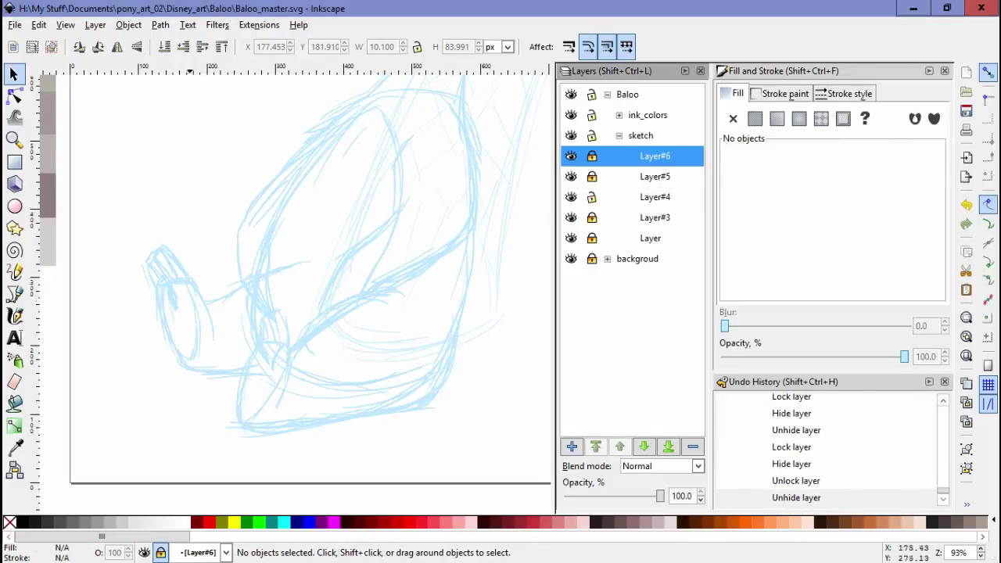
{"action": "left_click", "coordinate": [139, 327]}
{"action": "scroll", "coordinate": [118, 313], "scroll_direction": "up", "scroll_amount": 2}
{"action": "mouse_move", "coordinate": [125, 313]}
{"action": "left_mouse_down"}
{"action": "mouse_move", "coordinate": [156, 319]}
{"action": "mouse_move", "coordinate": [116, 318]}
{"action": "mouse_move", "coordinate": [127, 312]}
{"action": "left_mouse_up"}
{"action": "left_click", "coordinate": [143, 317]}
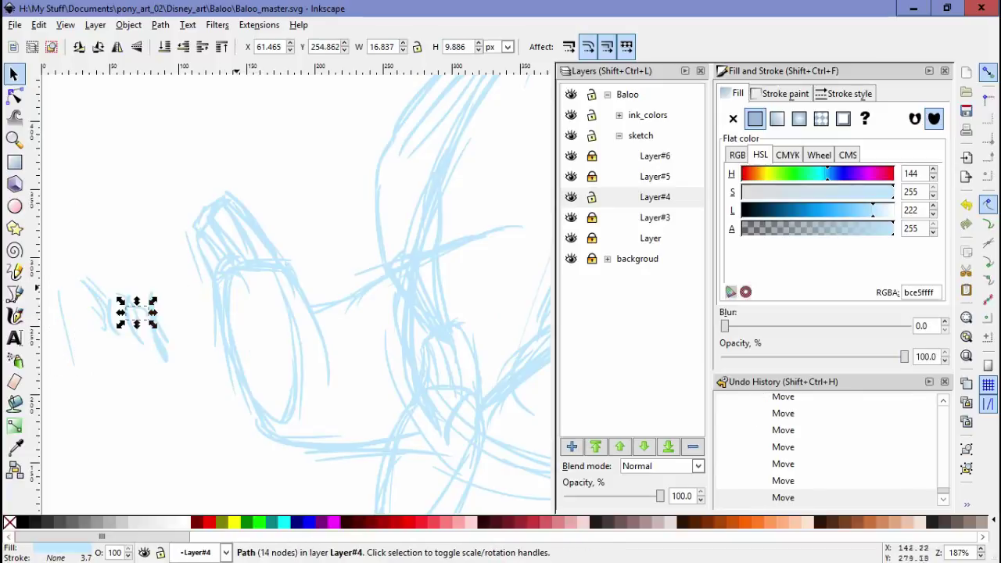
{"action": "scroll", "coordinate": [313, 289], "scroll_direction": "left", "scroll_amount": 3}
{"action": "key", "text": "ctrl+a"}
{"action": "key", "text": "Delete"}
Redraw sketch strokes around the foot and lock Layer#4.
{"action": "key", "text": "c"}
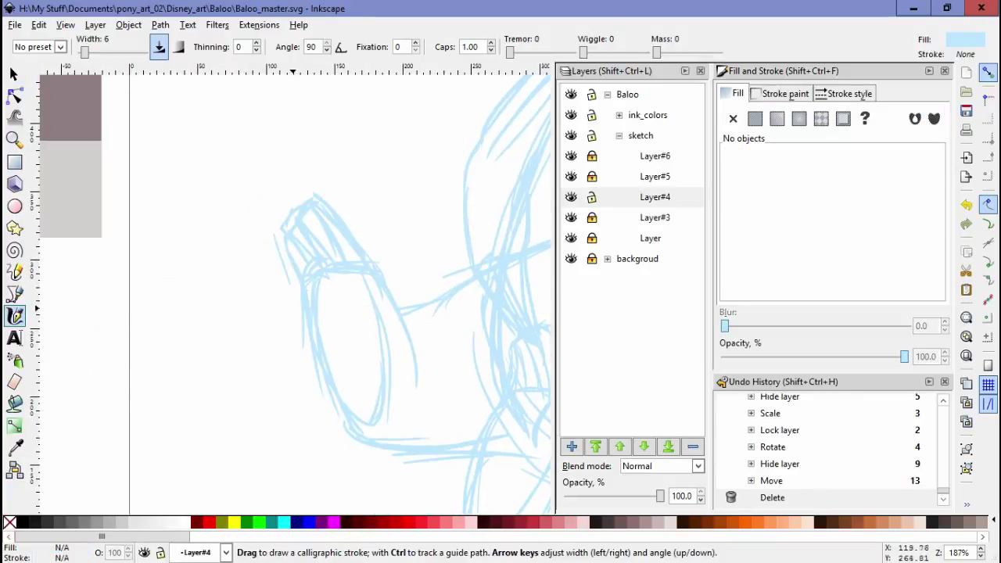
{"action": "left_click_drag", "start_coordinate": [301, 312], "coordinate": [305, 335]}
{"action": "left_click_drag", "start_coordinate": [302, 314], "coordinate": [305, 333]}
{"action": "scroll", "coordinate": [319, 274], "scroll_direction": "down", "scroll_amount": 1}
{"action": "scroll", "coordinate": [319, 235], "scroll_direction": "down", "scroll_amount": 1}
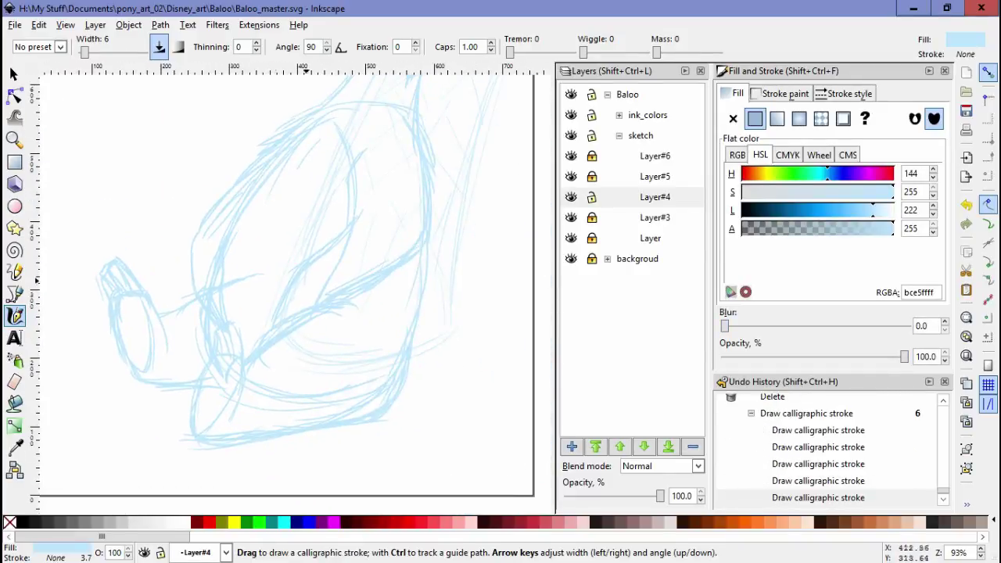
{"action": "key", "text": "s"}
{"action": "left_click", "coordinate": [117, 336]}
{"action": "left_click", "coordinate": [591, 197]}
Compare with Layer#3 hidden, move Layer#3's strokes up, and keep Layer#4 locked.
{"action": "left_click", "coordinate": [570, 217]}
{"action": "left_click", "coordinate": [571, 217]}
{"action": "left_click", "coordinate": [570, 217]}
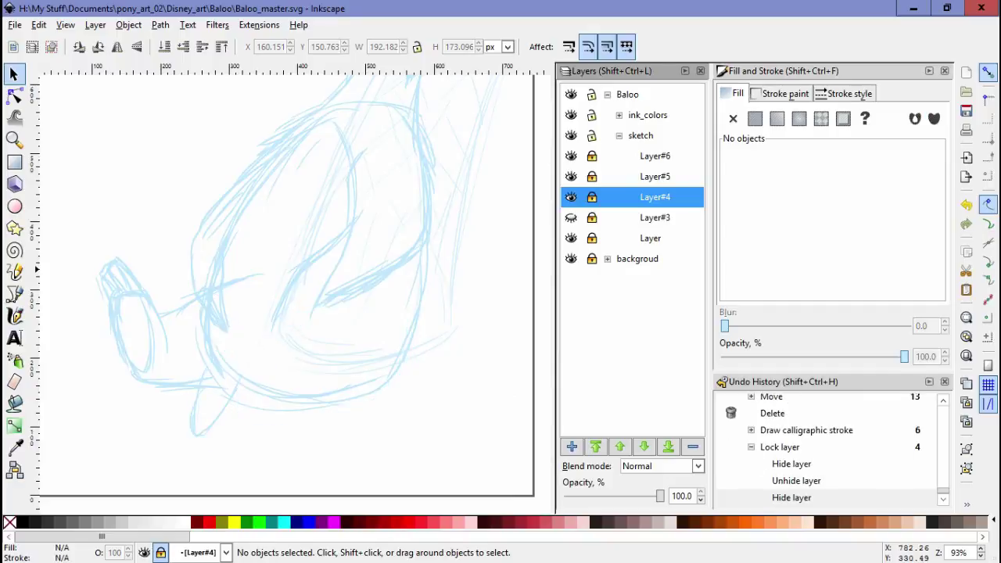
{"action": "key", "text": "ctrl+a"}
{"action": "left_click_drag", "start_coordinate": [234, 359], "coordinate": [235, 336]}
{"action": "key", "text": "Escape"}
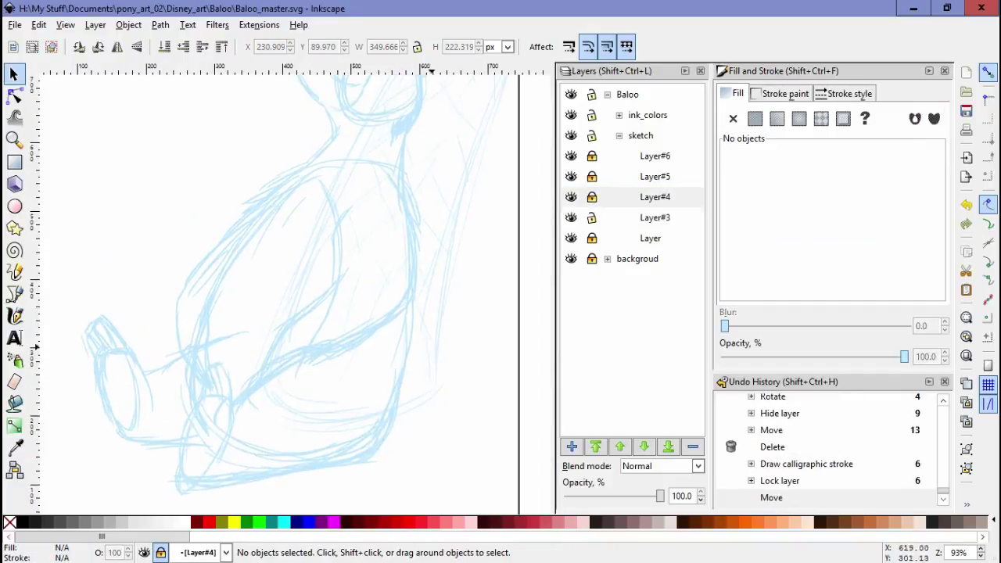
{"action": "left_click", "coordinate": [591, 197]}
{"action": "left_click", "coordinate": [592, 197]}
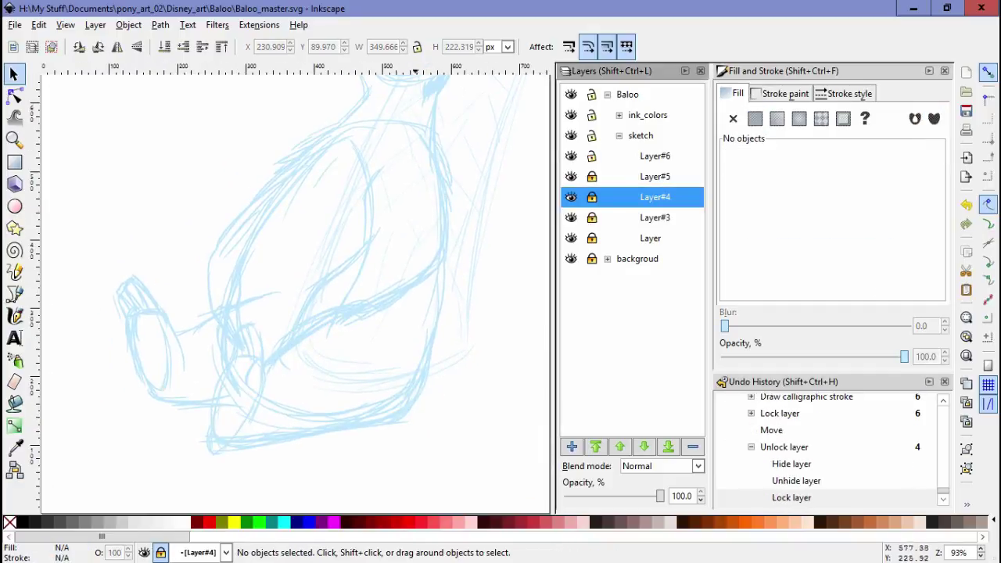
Move a group of Layer#6 strokes into place, fit the page in view, and save.
{"action": "left_click_drag", "start_coordinate": [281, 336], "coordinate": [137, 461]}
{"action": "left_click_drag", "start_coordinate": [234, 422], "coordinate": [234, 407]}
{"action": "left_click_drag", "start_coordinate": [157, 383], "coordinate": [160, 391]}
{"action": "left_click", "coordinate": [183, 460]}
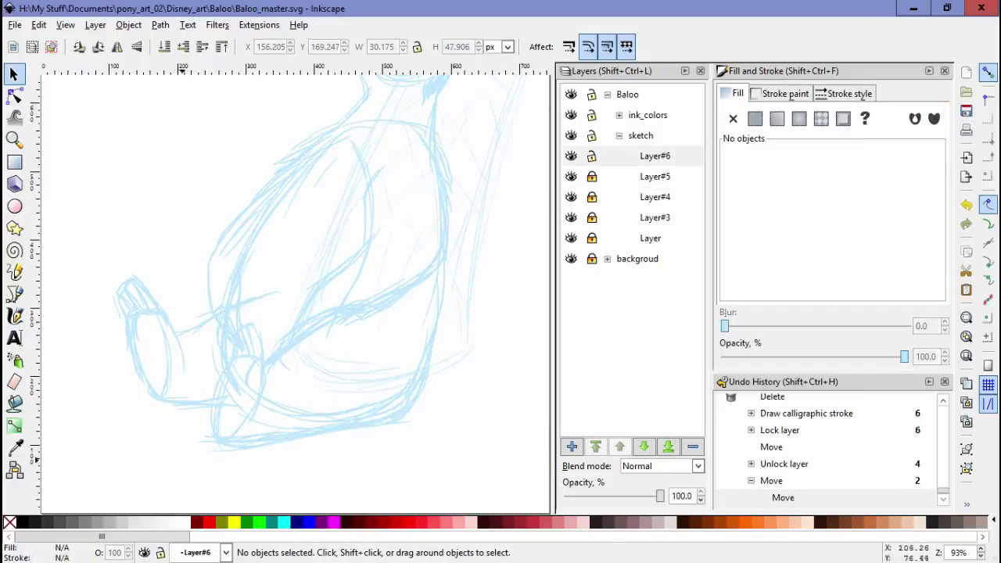
{"action": "key", "text": "5"}
{"action": "key", "text": "ctrl+s"}
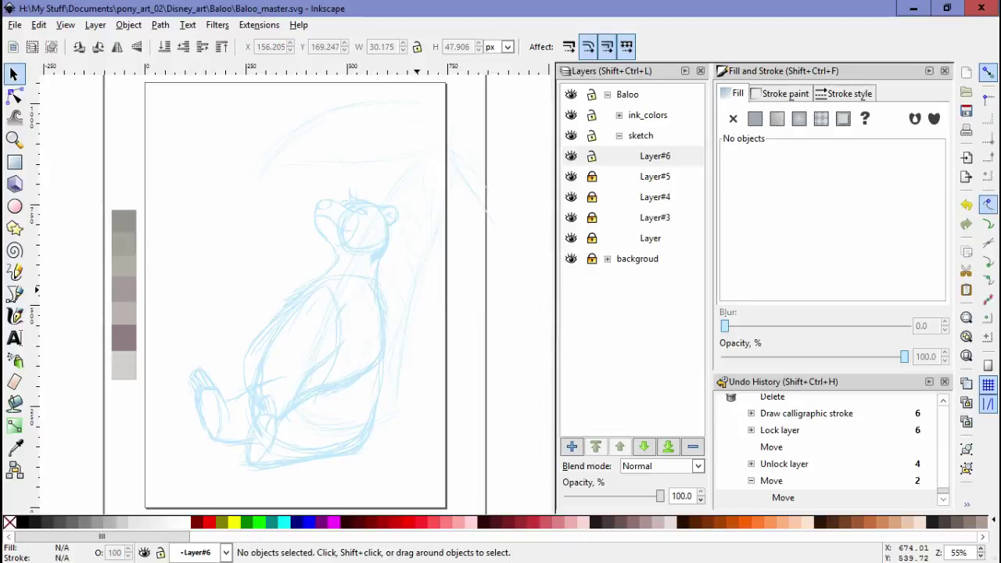
Add Layer#7 as a sublayer of ink, undoing a first misplaced layer.
{"action": "key", "text": "ctrl+Page_Up"}
{"action": "key", "text": "ctrl+Page_Up"}
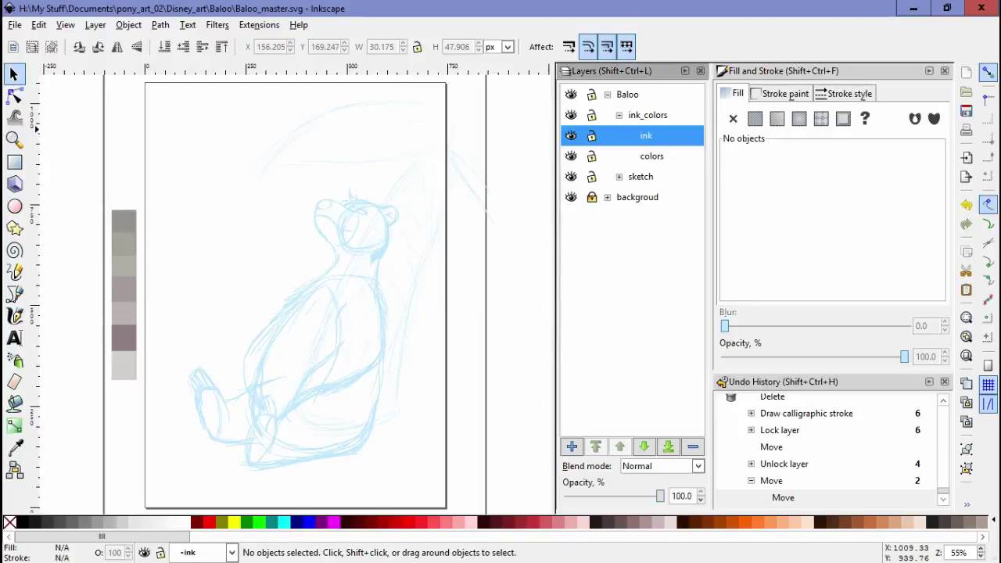
{"action": "key", "text": "ctrl+shift+n"}
{"action": "key", "text": "Return"}
{"action": "key", "text": "ctrl+z"}
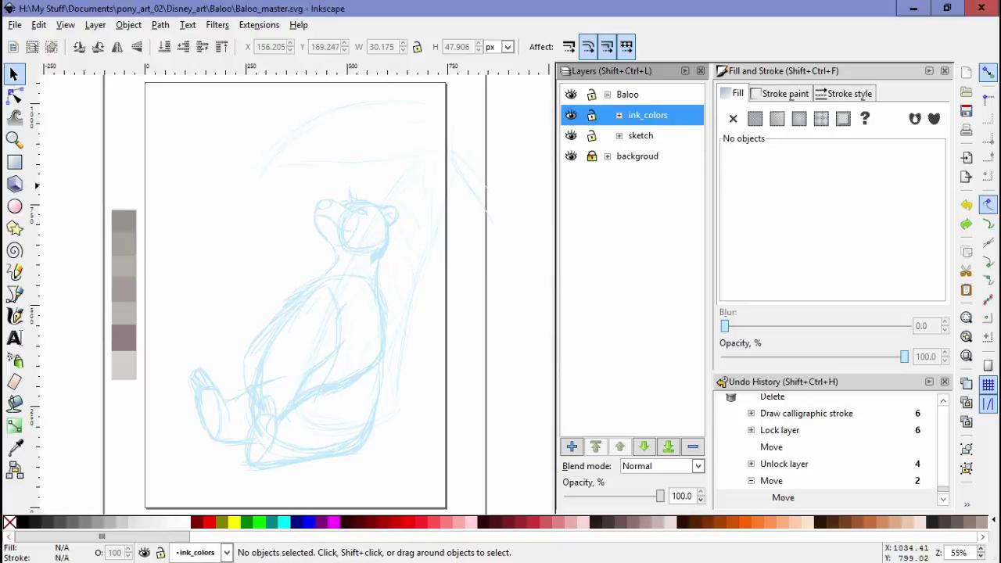
{"action": "key", "text": "ctrl+shift+n"}
{"action": "key", "text": "Return"}
{"action": "key", "text": "c"}
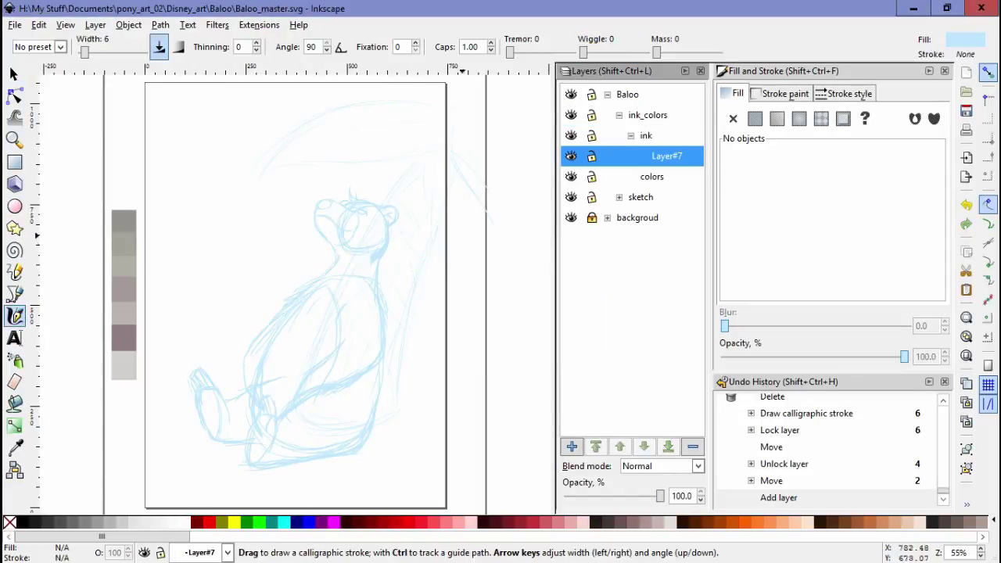
Lock the sketch layer and draw a test calligraphic stroke.
{"action": "left_click", "coordinate": [591, 197]}
{"action": "key", "text": "b"}
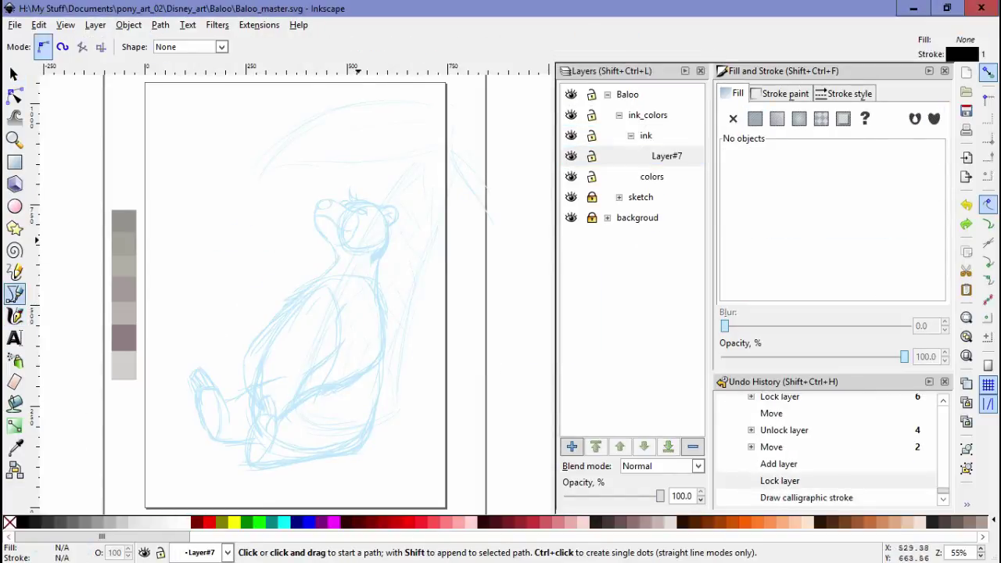
{"action": "scroll", "coordinate": [289, 289], "scroll_direction": "up", "scroll_amount": 4}
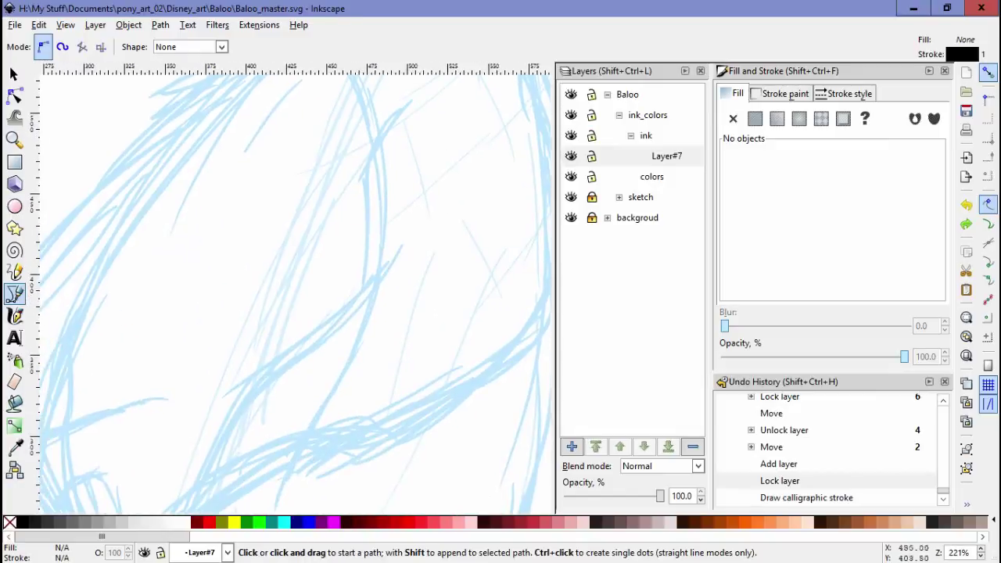
{"action": "key", "text": "c"}
{"action": "left_click_drag", "start_coordinate": [180, 313], "coordinate": [183, 314]}
Zoom out and ink black contour lines along the bear's back and upper outline.
{"action": "key", "text": "ctrl+z"}
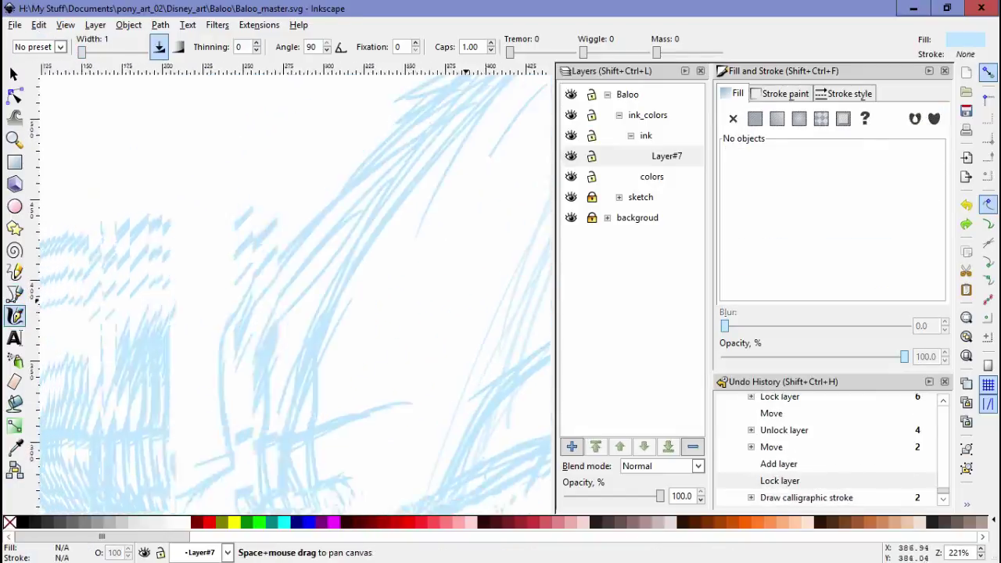
{"action": "key", "text": "minus"}
{"action": "key", "text": "minus"}
{"action": "key", "text": "minus"}
{"action": "left_click_drag", "start_coordinate": [129, 282], "coordinate": [60, 307]}
{"action": "left_click_drag", "start_coordinate": [410, 173], "coordinate": [323, 262]}
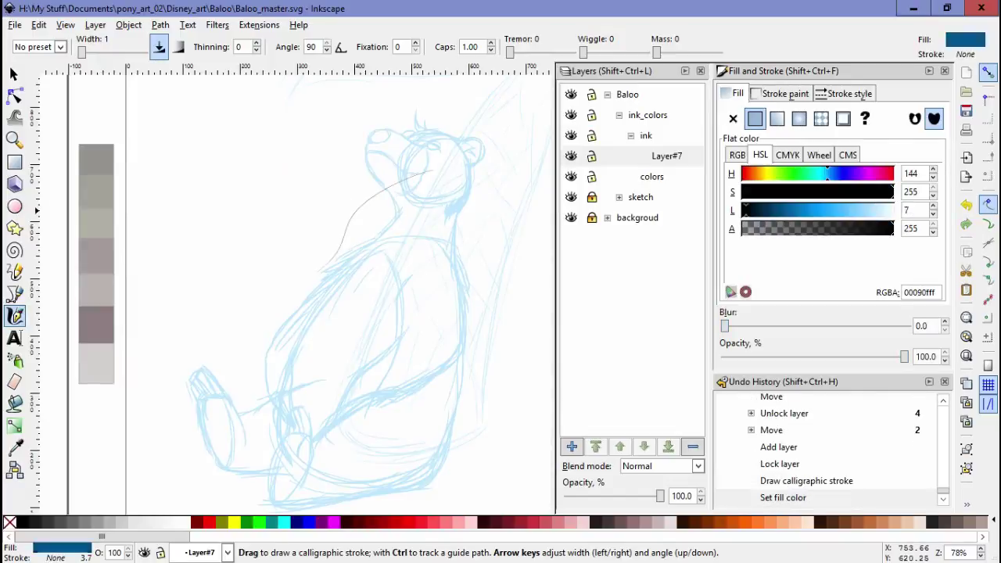
{"action": "scroll", "coordinate": [414, 195], "scroll_direction": "up", "scroll_amount": 4}
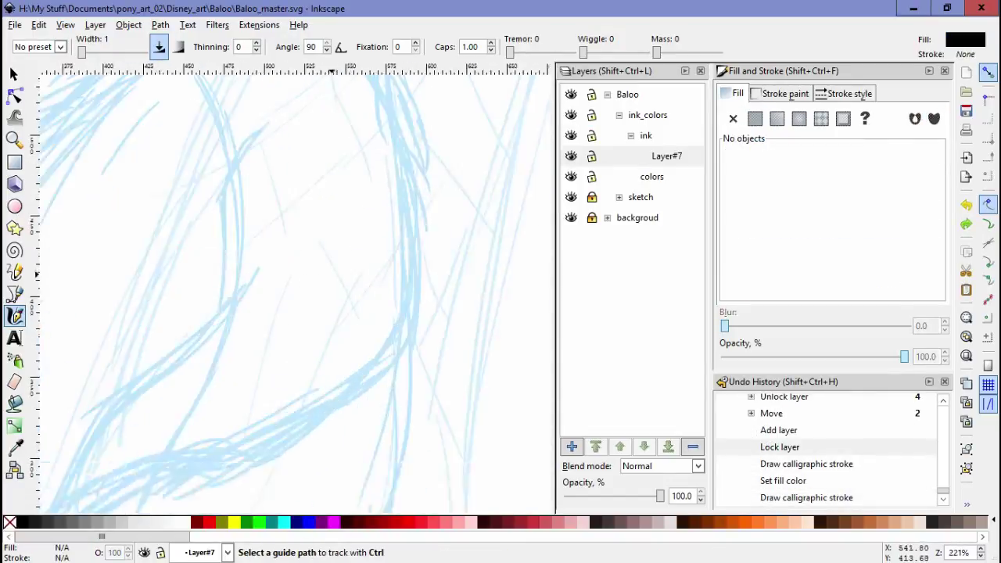
{"action": "left_click_drag", "start_coordinate": [308, 146], "coordinate": [252, 213]}
{"action": "left_click_drag", "start_coordinate": [306, 145], "coordinate": [224, 357]}
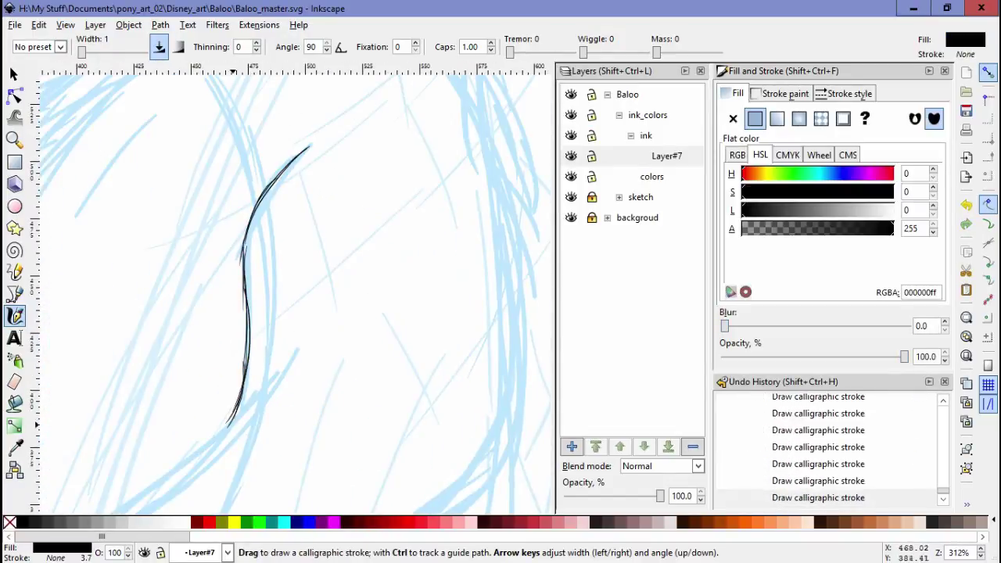
{"action": "scroll", "coordinate": [312, 234], "scroll_direction": "down", "scroll_amount": 2}
{"action": "left_click_drag", "start_coordinate": [305, 248], "coordinate": [197, 335]}
{"action": "scroll", "coordinate": [196, 335], "scroll_direction": "down", "scroll_amount": 3}
{"action": "scroll", "coordinate": [196, 335], "scroll_direction": "left", "scroll_amount": 3}
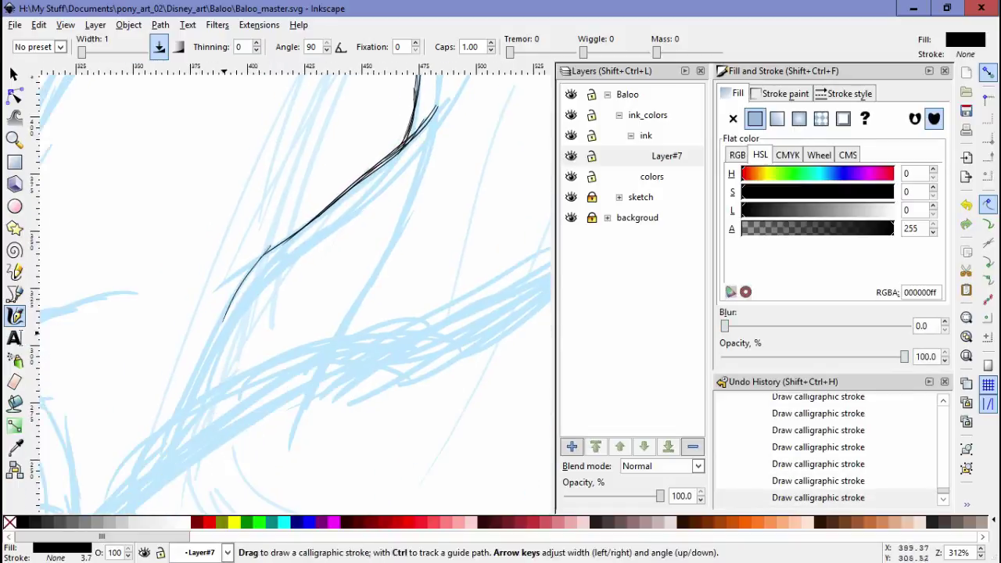
{"action": "left_click_drag", "start_coordinate": [265, 248], "coordinate": [166, 458]}
{"action": "scroll", "coordinate": [313, 289], "scroll_direction": "down", "scroll_amount": 1}
Ink the remaining contours: upper-right lines, the left side and the body's bottom curve.
{"action": "mouse_move", "coordinate": [461, 220]}
{"action": "left_mouse_down"}
{"action": "mouse_move", "coordinate": [256, 306]}
{"action": "mouse_move", "coordinate": [199, 350]}
{"action": "left_mouse_up"}
{"action": "scroll", "coordinate": [290, 289], "scroll_direction": "left", "scroll_amount": 4}
{"action": "scroll", "coordinate": [291, 289], "scroll_direction": "down", "scroll_amount": 4}
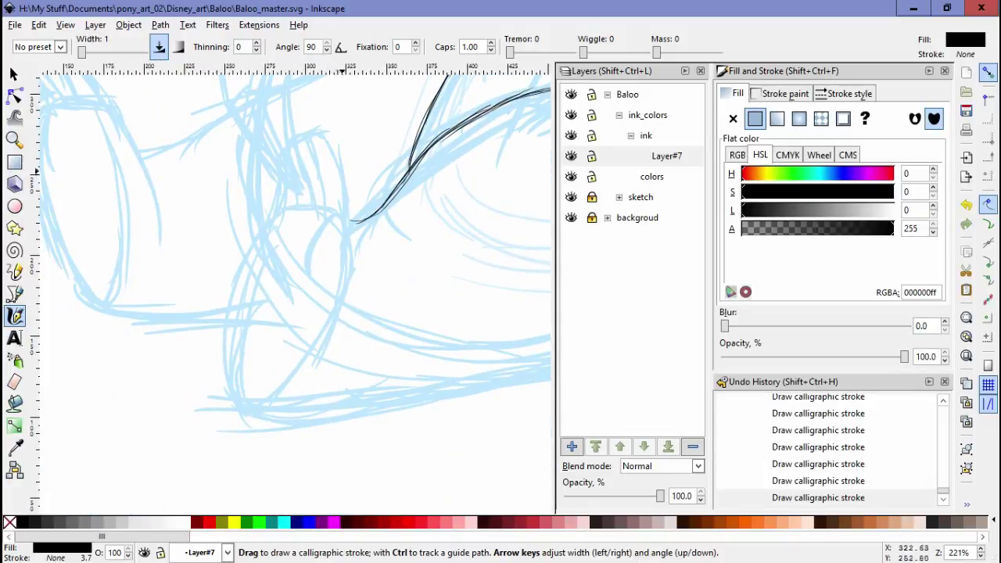
{"action": "left_click_drag", "start_coordinate": [346, 155], "coordinate": [343, 266]}
{"action": "left_click_drag", "start_coordinate": [294, 380], "coordinate": [287, 390]}
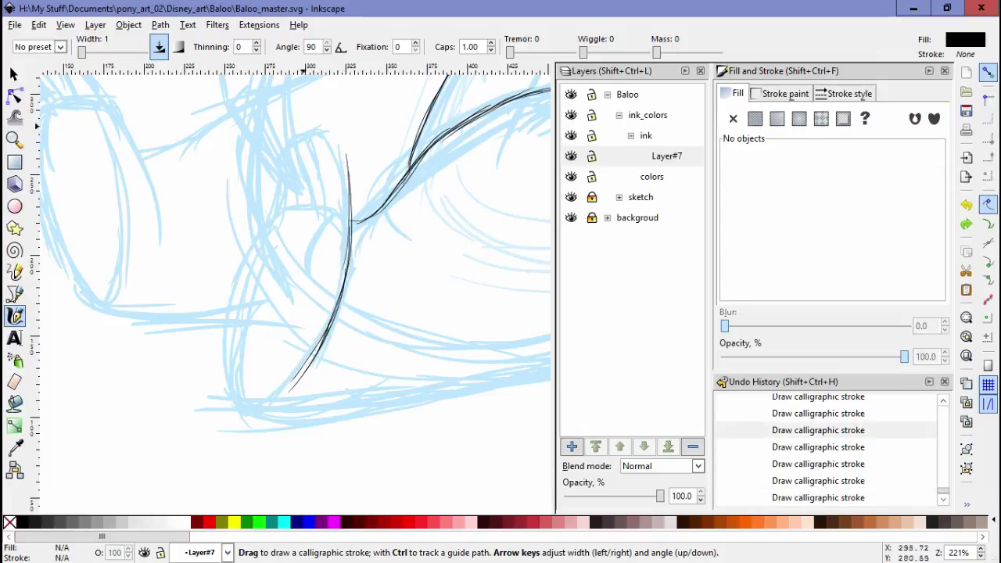
{"action": "left_click_drag", "start_coordinate": [344, 160], "coordinate": [272, 215]}
{"action": "left_click_drag", "start_coordinate": [304, 119], "coordinate": [246, 238]}
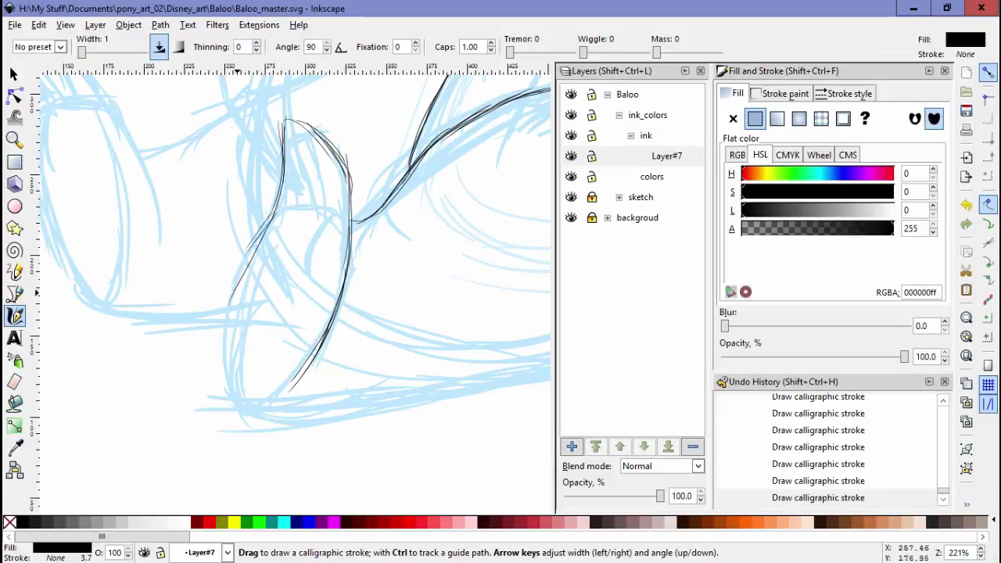
{"action": "left_click_drag", "start_coordinate": [233, 408], "coordinate": [274, 216]}
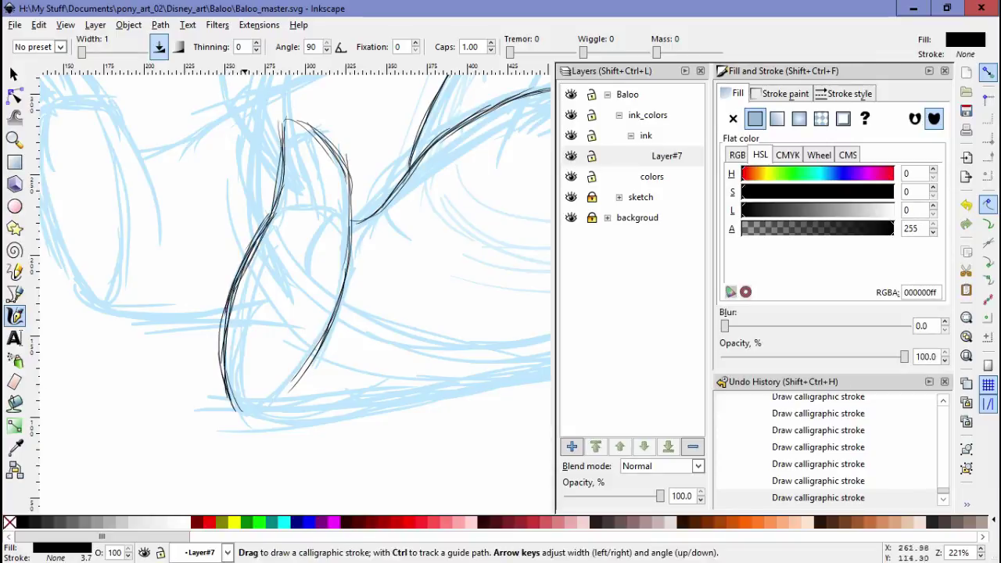
{"action": "left_click_drag", "start_coordinate": [230, 391], "coordinate": [258, 417]}
{"action": "left_click_drag", "start_coordinate": [352, 418], "coordinate": [366, 401]}
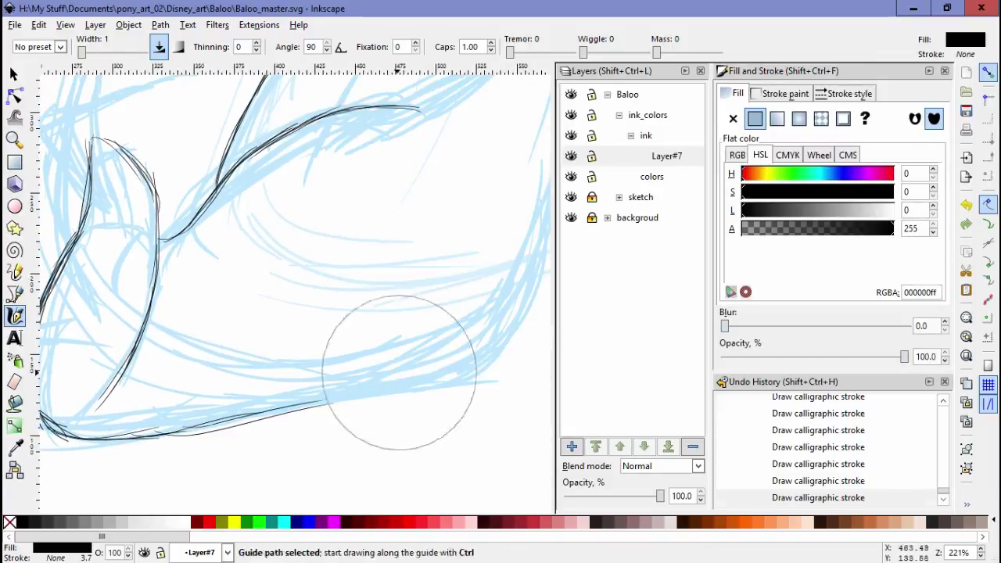
{"action": "left_click_drag", "start_coordinate": [200, 431], "coordinate": [452, 385]}
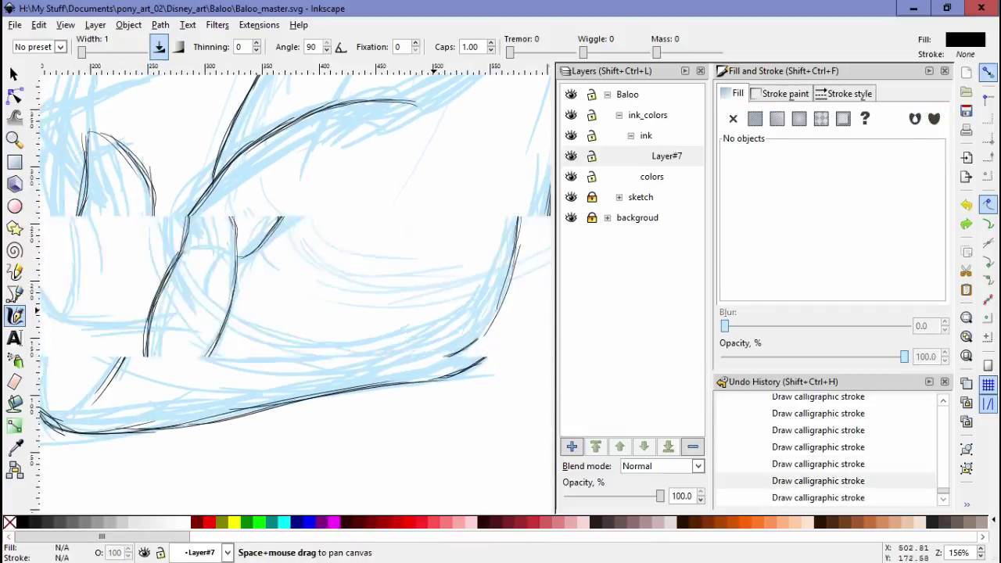
{"action": "scroll", "coordinate": [291, 289], "scroll_direction": "up", "scroll_amount": 1}
Nudge an existing curve stroke into place, then ink the big curve with two strokes.
{"action": "key", "text": "space"}
{"action": "left_click_drag", "start_coordinate": [367, 336], "coordinate": [364, 334]}
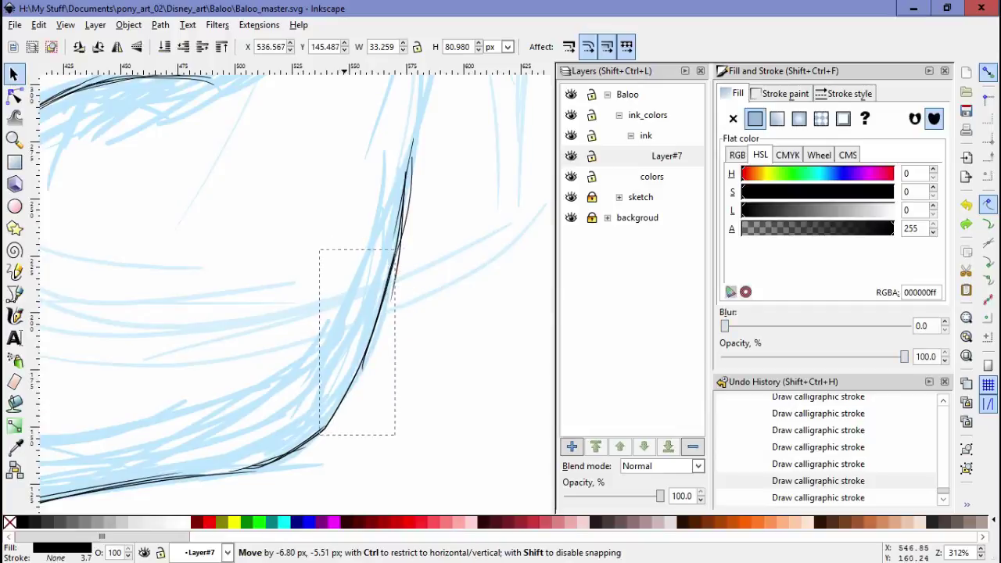
{"action": "key", "text": "Escape"}
{"action": "left_click_drag", "start_coordinate": [313, 235], "coordinate": [270, 328]}
{"action": "scroll", "coordinate": [313, 313], "scroll_direction": "down", "scroll_amount": 3}
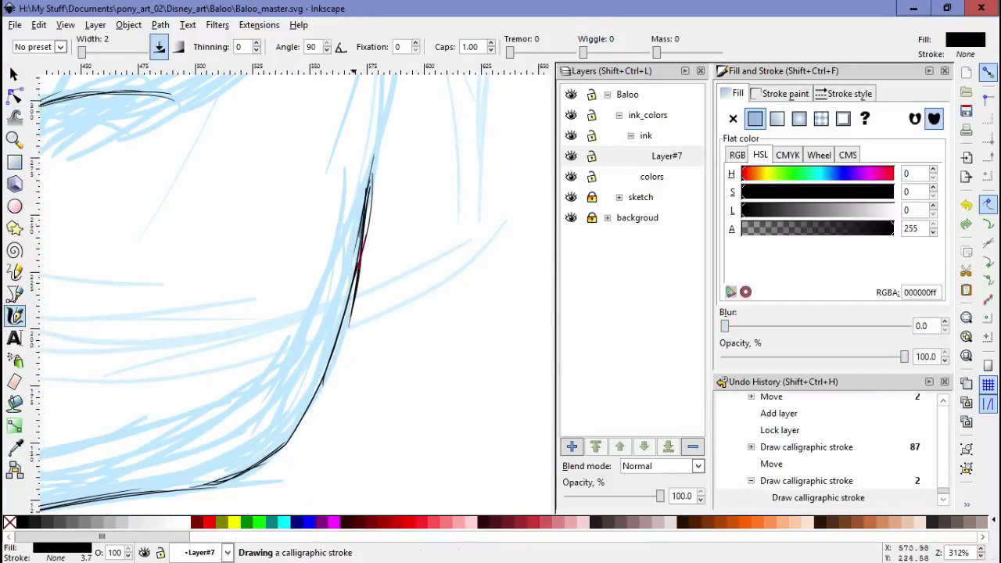
{"action": "left_click_drag", "start_coordinate": [360, 258], "coordinate": [289, 449]}
{"action": "scroll", "coordinate": [313, 313], "scroll_direction": "down", "scroll_amount": 3}
Thicken and continue the long curve with more black strokes, including the middle strands.
{"action": "mouse_move", "coordinate": [437, 117]}
{"action": "left_mouse_down"}
{"action": "mouse_move", "coordinate": [349, 365]}
{"action": "mouse_move", "coordinate": [290, 412]}
{"action": "left_mouse_up"}
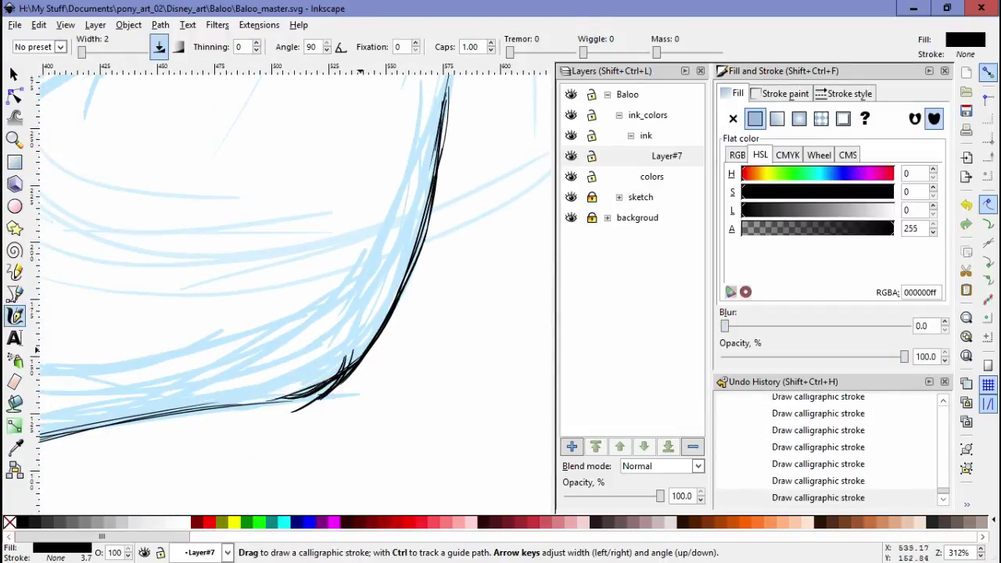
{"action": "left_click_drag", "start_coordinate": [405, 278], "coordinate": [361, 371]}
{"action": "scroll", "coordinate": [312, 312], "scroll_direction": "down", "scroll_amount": 3}
{"action": "left_click_drag", "start_coordinate": [365, 264], "coordinate": [347, 418]}
{"action": "scroll", "coordinate": [312, 312], "scroll_direction": "down", "scroll_amount": 3}
{"action": "left_click_drag", "start_coordinate": [368, 231], "coordinate": [373, 348]}
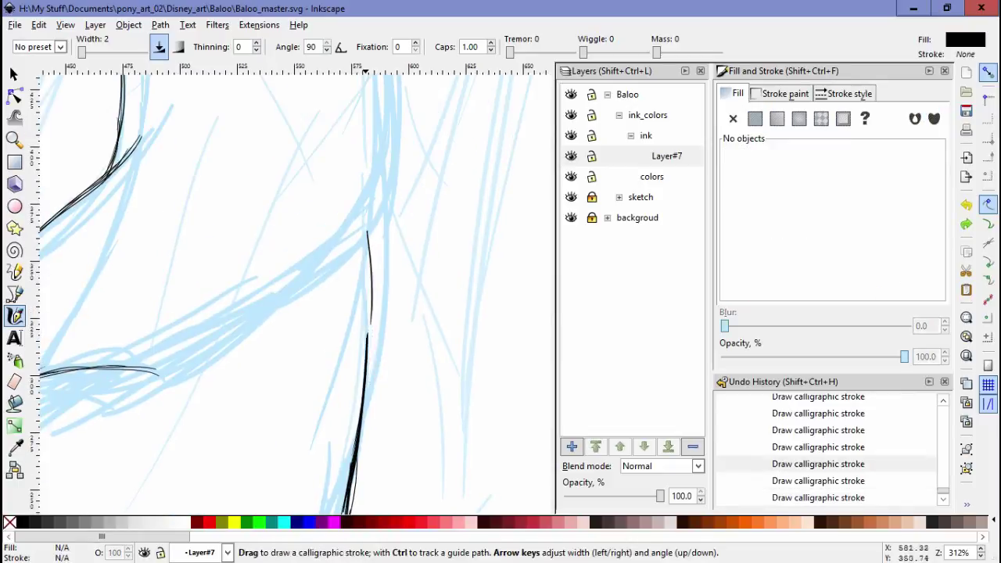
{"action": "left_click_drag", "start_coordinate": [374, 273], "coordinate": [366, 352]}
{"action": "scroll", "coordinate": [312, 313], "scroll_direction": "up", "scroll_amount": 4}
{"action": "left_click_drag", "start_coordinate": [388, 227], "coordinate": [353, 383]}
{"action": "left_click_drag", "start_coordinate": [371, 328], "coordinate": [325, 426]}
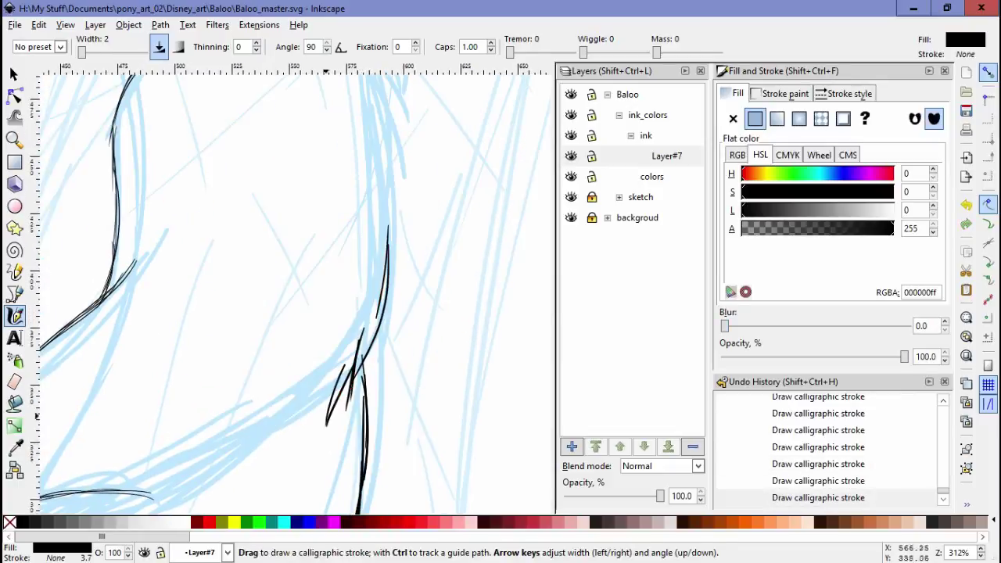
{"action": "left_click_drag", "start_coordinate": [328, 381], "coordinate": [295, 441]}
{"action": "scroll", "coordinate": [312, 312], "scroll_direction": "down", "scroll_amount": 2}
{"action": "scroll", "coordinate": [313, 313], "scroll_direction": "left", "scroll_amount": 3}
{"action": "left_click_drag", "start_coordinate": [413, 319], "coordinate": [381, 379]}
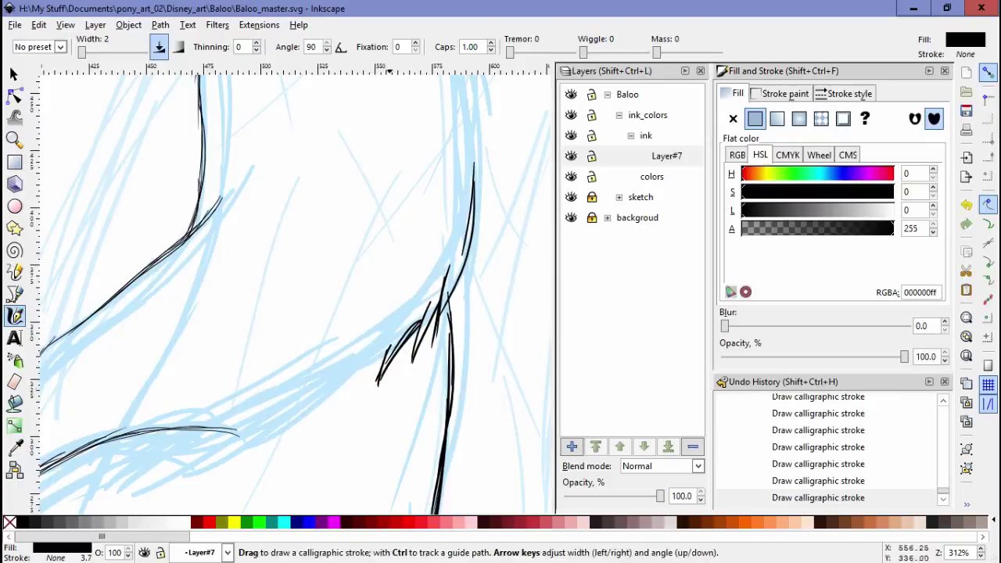
{"action": "scroll", "coordinate": [312, 312], "scroll_direction": "left", "scroll_amount": 3}
Ink the branching leaf line, the branch, the next curve and the long right arc.
{"action": "left_click_drag", "start_coordinate": [466, 307], "coordinate": [339, 383]}
{"action": "scroll", "coordinate": [313, 313], "scroll_direction": "left", "scroll_amount": 3}
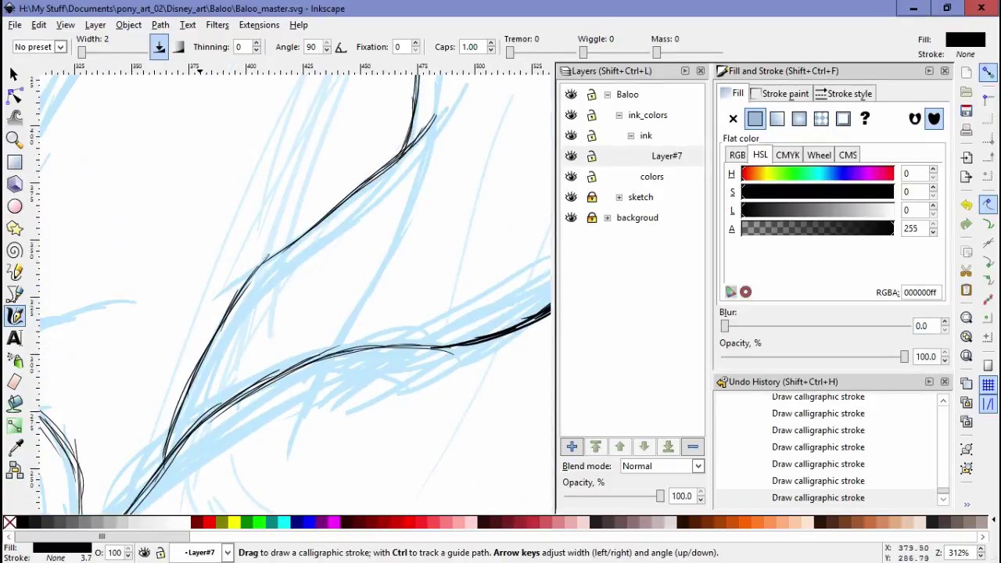
{"action": "left_click_drag", "start_coordinate": [182, 397], "coordinate": [180, 407]}
{"action": "scroll", "coordinate": [313, 313], "scroll_direction": "left", "scroll_amount": 3}
{"action": "left_click_drag", "start_coordinate": [344, 258], "coordinate": [227, 352]}
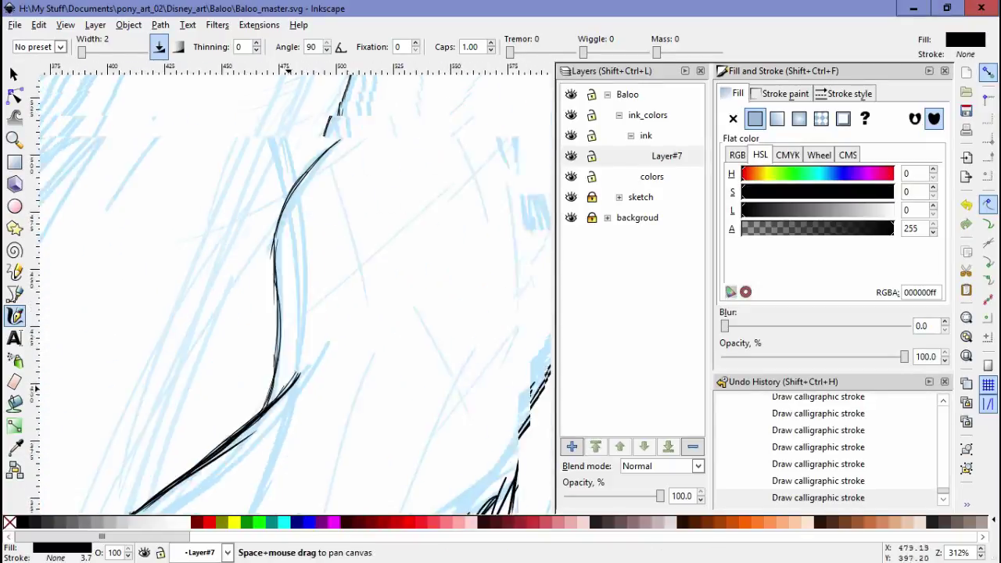
{"action": "scroll", "coordinate": [312, 313], "scroll_direction": "left", "scroll_amount": 3}
{"action": "left_click_drag", "start_coordinate": [286, 235], "coordinate": [307, 216]}
{"action": "scroll", "coordinate": [313, 313], "scroll_direction": "right", "scroll_amount": 3}
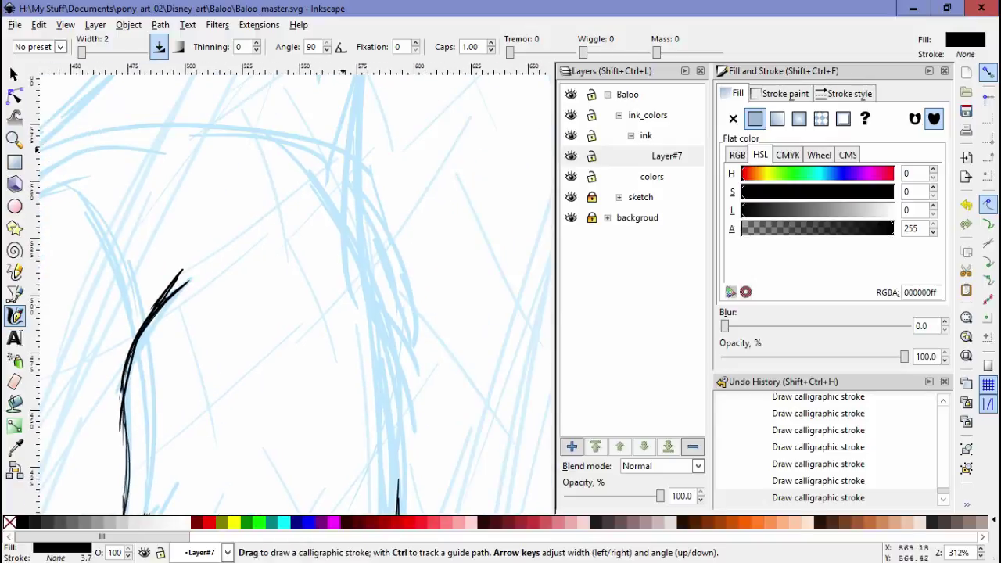
{"action": "left_click_drag", "start_coordinate": [322, 131], "coordinate": [394, 251]}
{"action": "left_click_drag", "start_coordinate": [407, 302], "coordinate": [402, 391]}
{"action": "scroll", "coordinate": [313, 312], "scroll_direction": "down", "scroll_amount": 3}
{"action": "left_click_drag", "start_coordinate": [380, 256], "coordinate": [401, 348]}
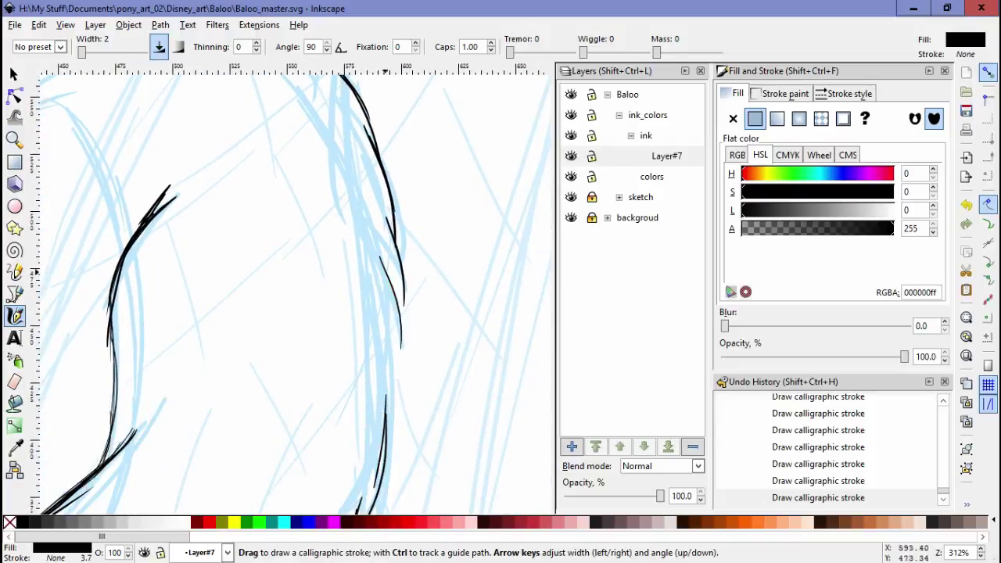
{"action": "scroll", "coordinate": [313, 313], "scroll_direction": "down", "scroll_amount": 3}
{"action": "left_click_drag", "start_coordinate": [408, 234], "coordinate": [401, 347]}
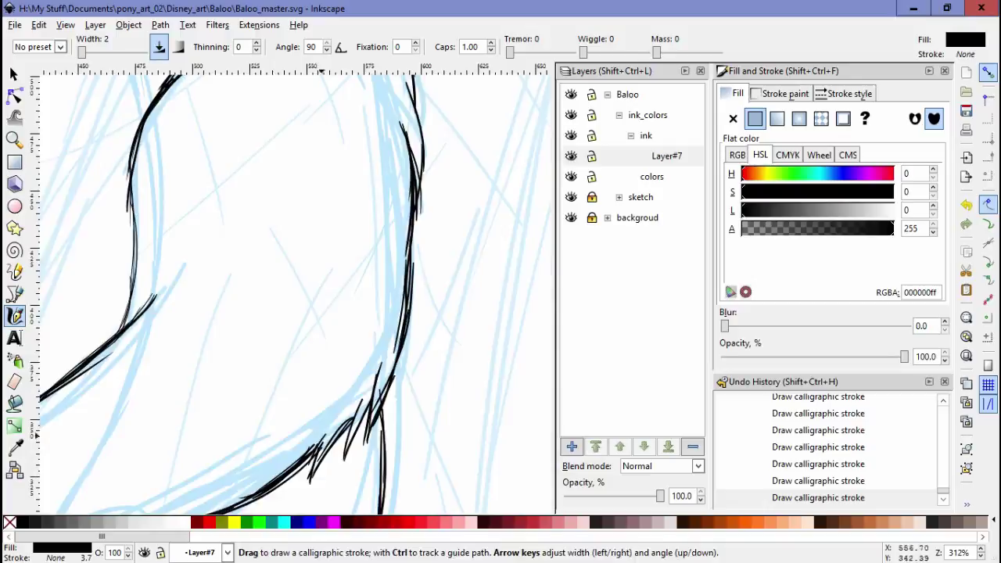
{"action": "scroll", "coordinate": [289, 289], "scroll_direction": "up", "scroll_amount": 10}
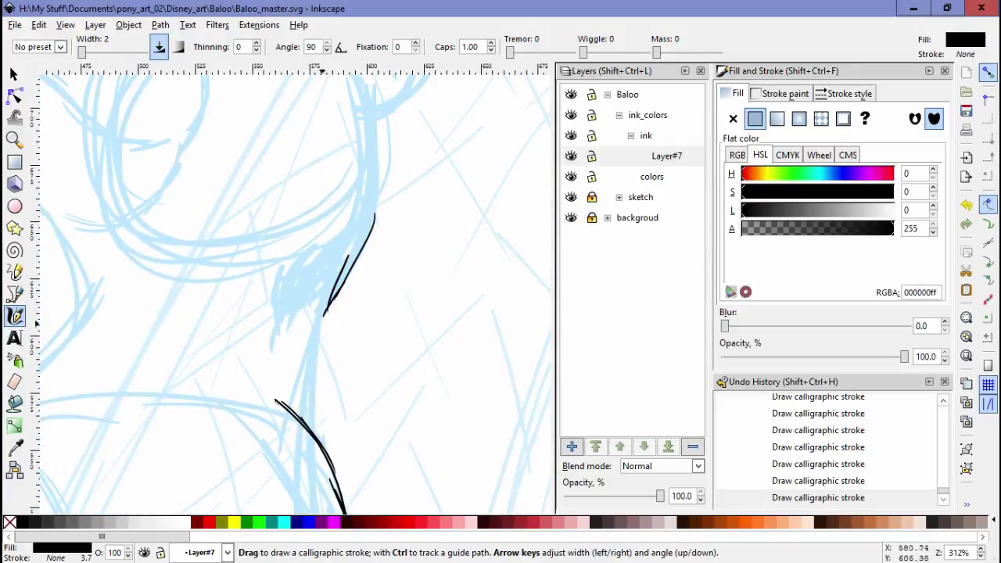
Ink the furry tufts, Baloo's ear outline with inner strokes, and the head's hair tuft.
{"action": "left_click_drag", "start_coordinate": [325, 276], "coordinate": [269, 344]}
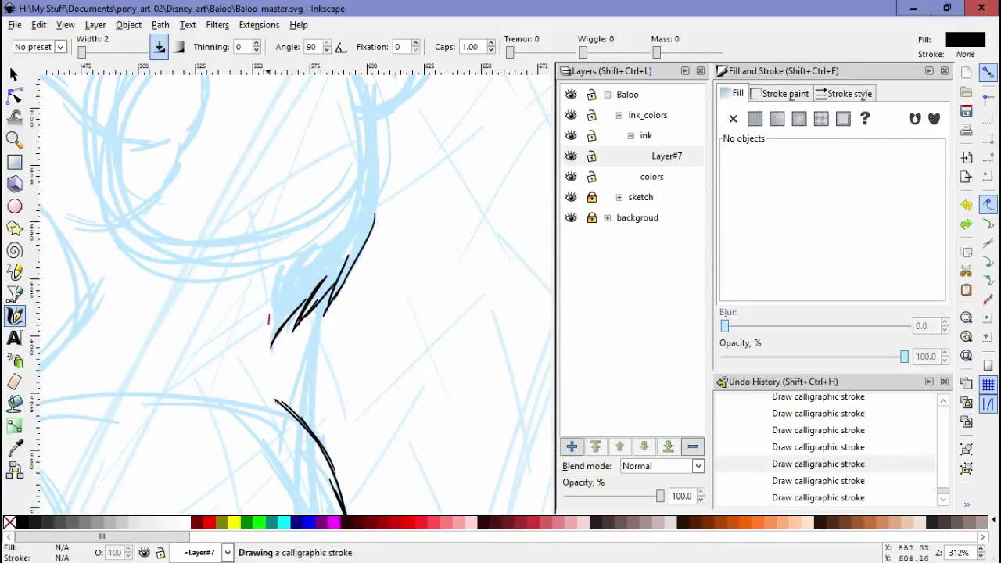
{"action": "mouse_move", "coordinate": [327, 278]}
{"action": "left_mouse_down"}
{"action": "mouse_move", "coordinate": [268, 352]}
{"action": "mouse_move", "coordinate": [308, 439]}
{"action": "left_mouse_up"}
{"action": "scroll", "coordinate": [328, 351], "scroll_direction": "up", "scroll_amount": 3}
{"action": "left_click_drag", "start_coordinate": [370, 209], "coordinate": [372, 326]}
{"action": "scroll", "coordinate": [360, 337], "scroll_direction": "up", "scroll_amount": 3}
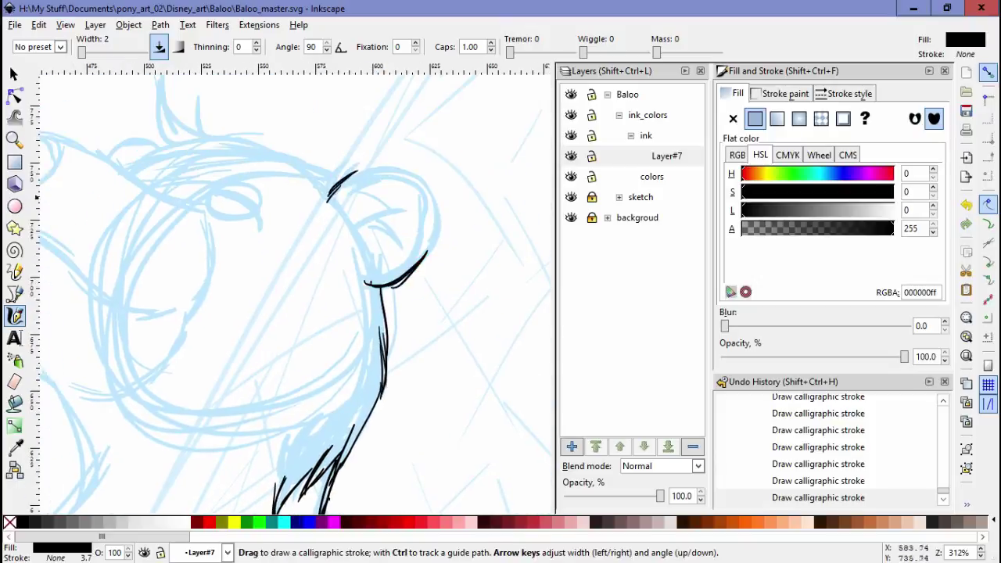
{"action": "left_click_drag", "start_coordinate": [326, 198], "coordinate": [436, 215]}
{"action": "left_click_drag", "start_coordinate": [429, 180], "coordinate": [424, 262]}
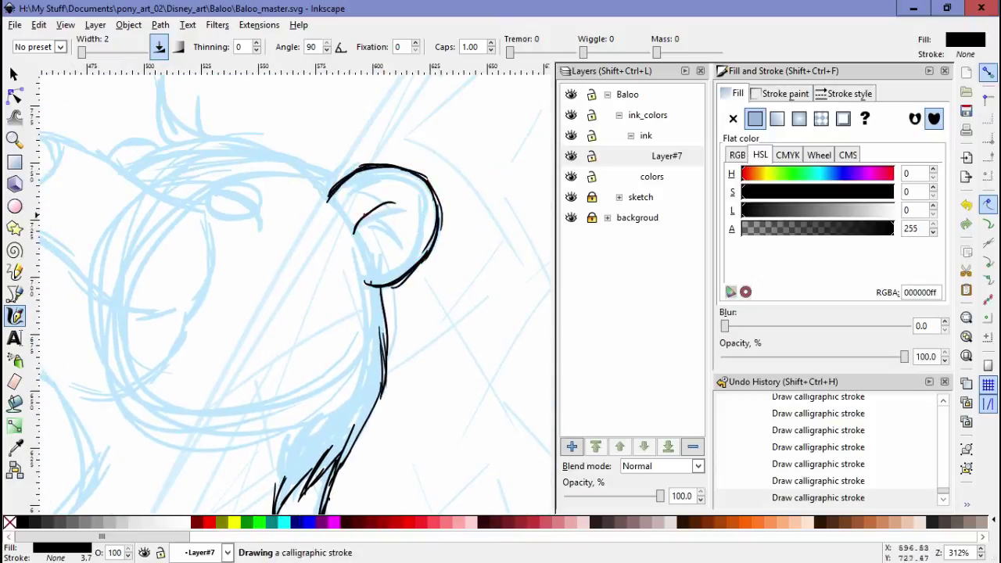
{"action": "left_click_drag", "start_coordinate": [366, 223], "coordinate": [397, 207]}
{"action": "left_click_drag", "start_coordinate": [313, 274], "coordinate": [426, 328]}
{"action": "mouse_move", "coordinate": [285, 122]}
{"action": "left_mouse_down"}
{"action": "mouse_move", "coordinate": [292, 200]}
{"action": "mouse_move", "coordinate": [290, 182]}
{"action": "mouse_move", "coordinate": [316, 191]}
{"action": "left_mouse_up"}
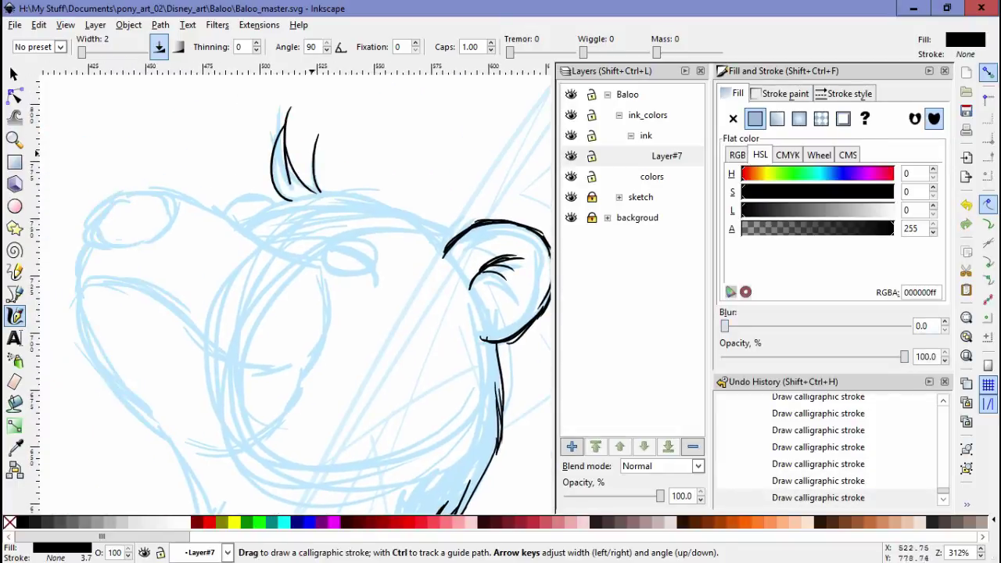
Undo the overshooting tuft stroke, then ink the head's top outline and the brow over the eye.
{"action": "key", "text": "ctrl+z"}
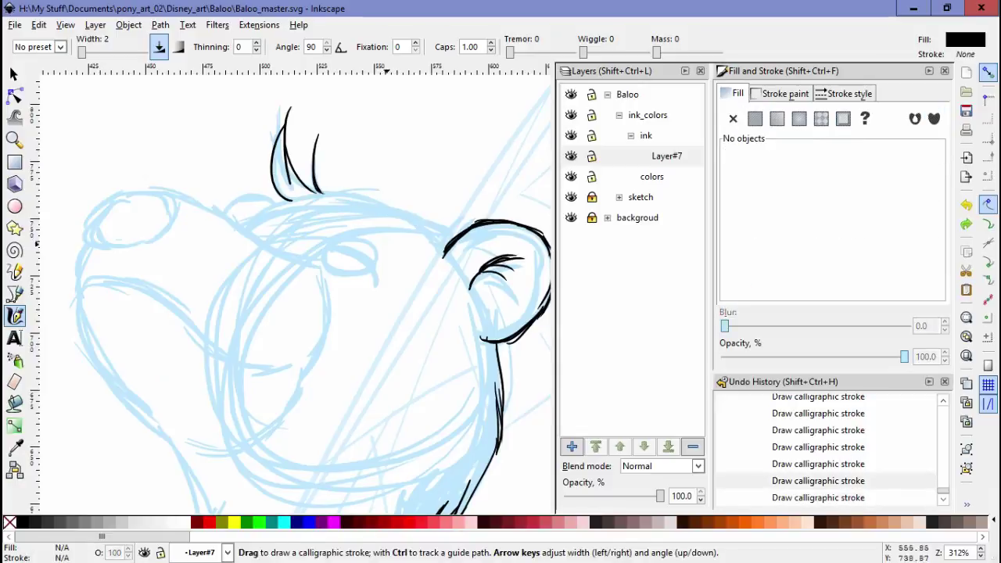
{"action": "left_click_drag", "start_coordinate": [451, 243], "coordinate": [367, 200]}
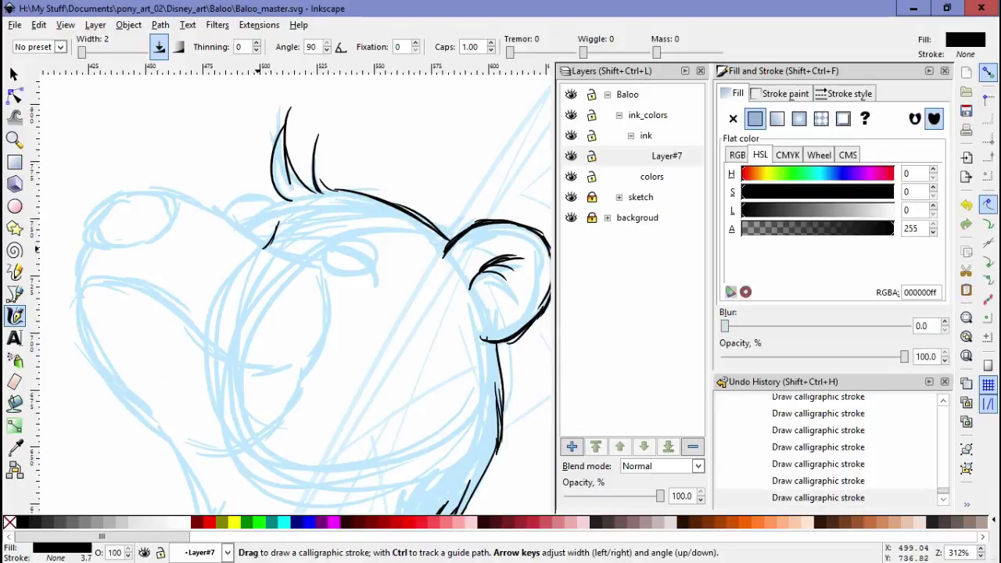
{"action": "left_click_drag", "start_coordinate": [247, 230], "coordinate": [276, 227]}
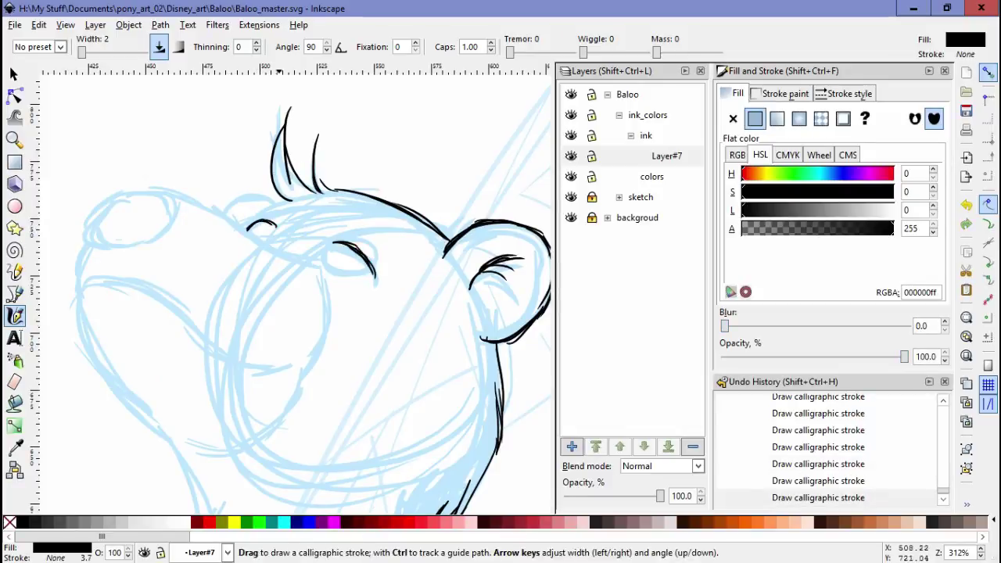
{"action": "left_click_drag", "start_coordinate": [296, 207], "coordinate": [241, 227]}
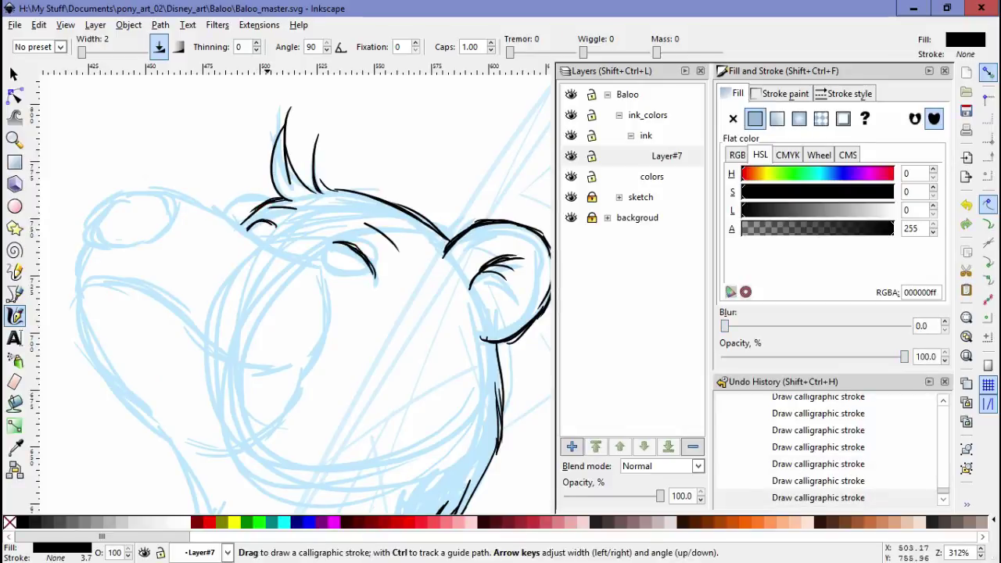
{"action": "left_click_drag", "start_coordinate": [270, 180], "coordinate": [341, 197]}
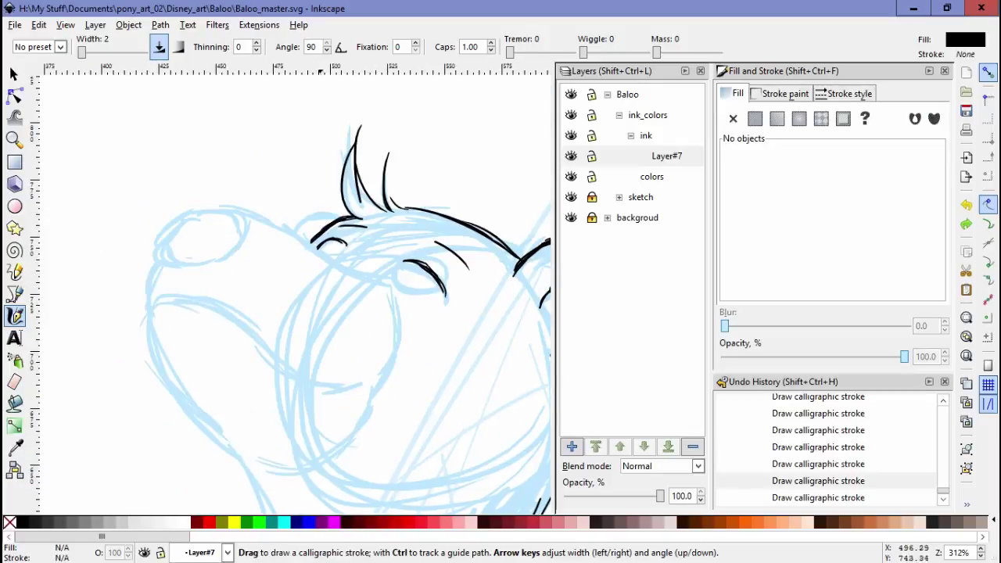
Ink the cheek, the mouth line and the nose's left edge, undoing a stray stroke.
{"action": "left_click_drag", "start_coordinate": [399, 324], "coordinate": [375, 389]}
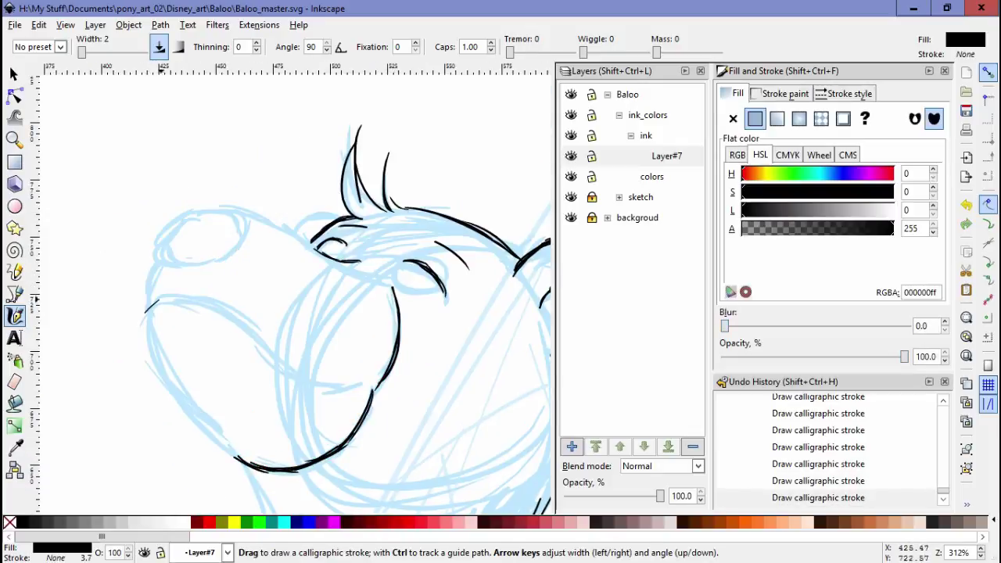
{"action": "key", "text": "ctrl+z"}
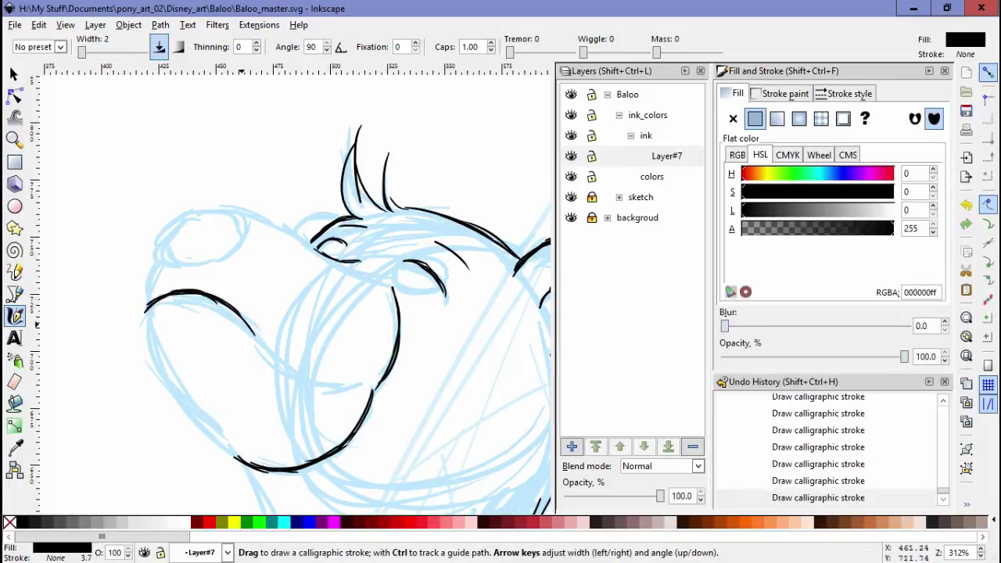
{"action": "left_click_drag", "start_coordinate": [344, 386], "coordinate": [372, 388]}
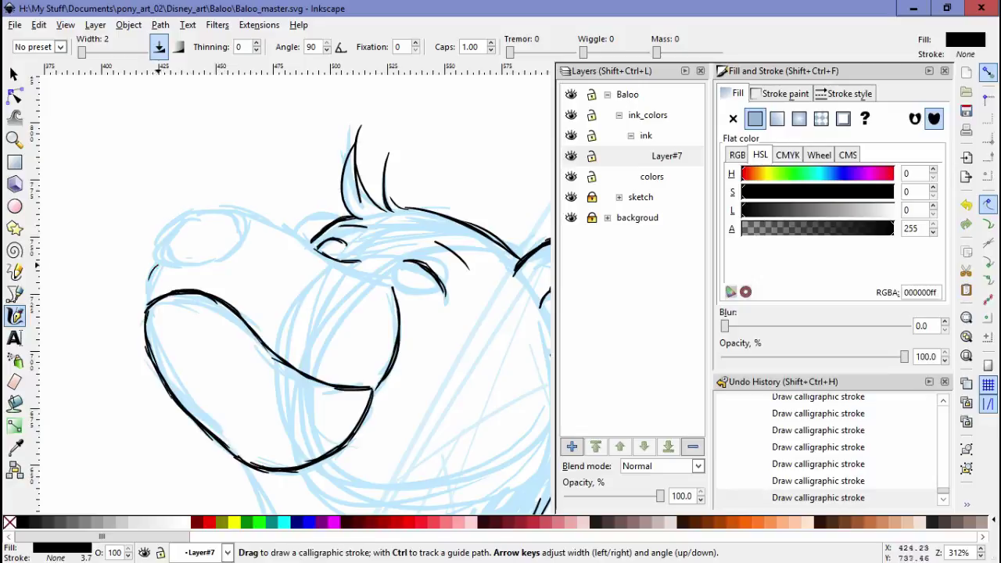
{"action": "mouse_move", "coordinate": [157, 245]}
{"action": "left_mouse_down"}
{"action": "mouse_move", "coordinate": [160, 266]}
{"action": "mouse_move", "coordinate": [170, 264]}
{"action": "mouse_move", "coordinate": [211, 205]}
{"action": "left_mouse_up"}
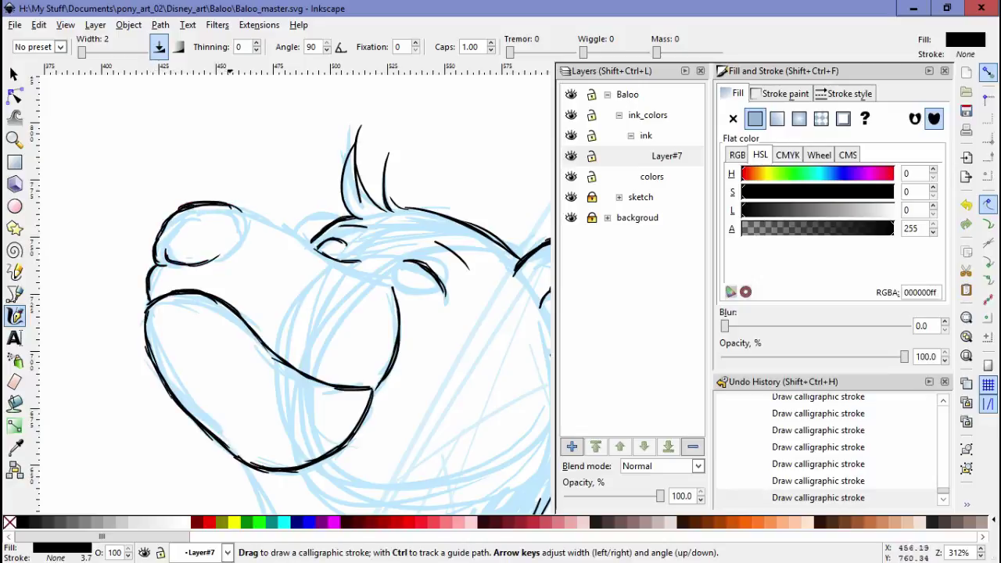
{"action": "scroll", "coordinate": [312, 312], "scroll_direction": "right", "scroll_amount": 2}
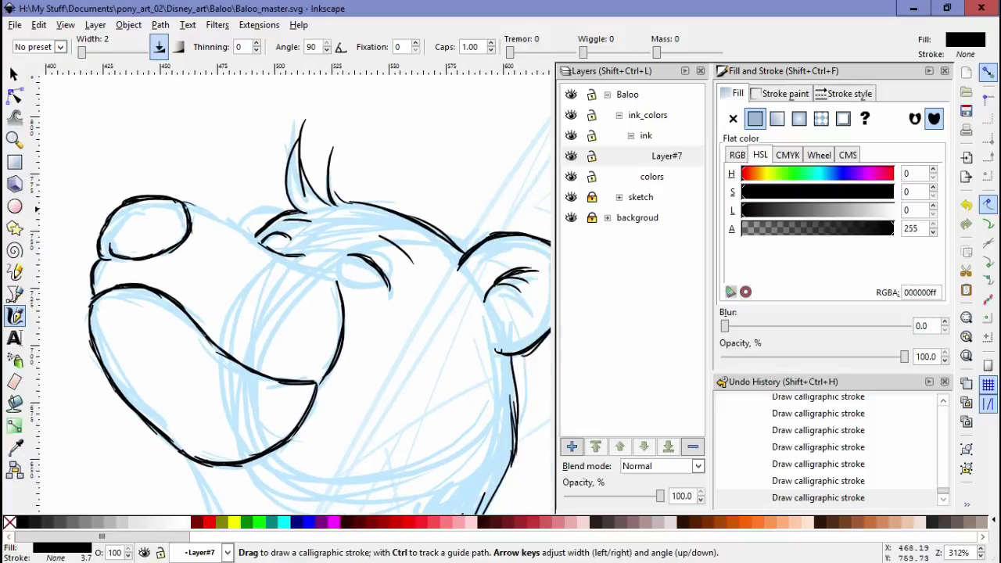
Ink two strokes along the neck and a long leaf line extended down-left.
{"action": "left_click_drag", "start_coordinate": [257, 242], "coordinate": [231, 70]}
{"action": "left_click_drag", "start_coordinate": [168, 291], "coordinate": [176, 390]}
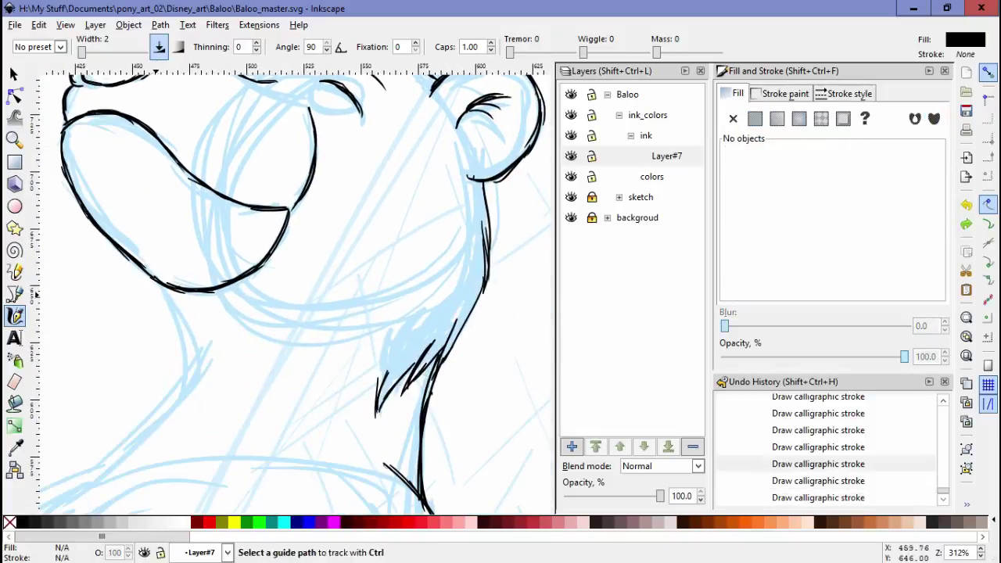
{"action": "scroll", "coordinate": [291, 289], "scroll_direction": "down", "scroll_amount": 3}
{"action": "scroll", "coordinate": [291, 290], "scroll_direction": "left", "scroll_amount": 3}
{"action": "scroll", "coordinate": [234, 289], "scroll_direction": "down", "scroll_amount": 3}
{"action": "scroll", "coordinate": [234, 290], "scroll_direction": "left", "scroll_amount": 4}
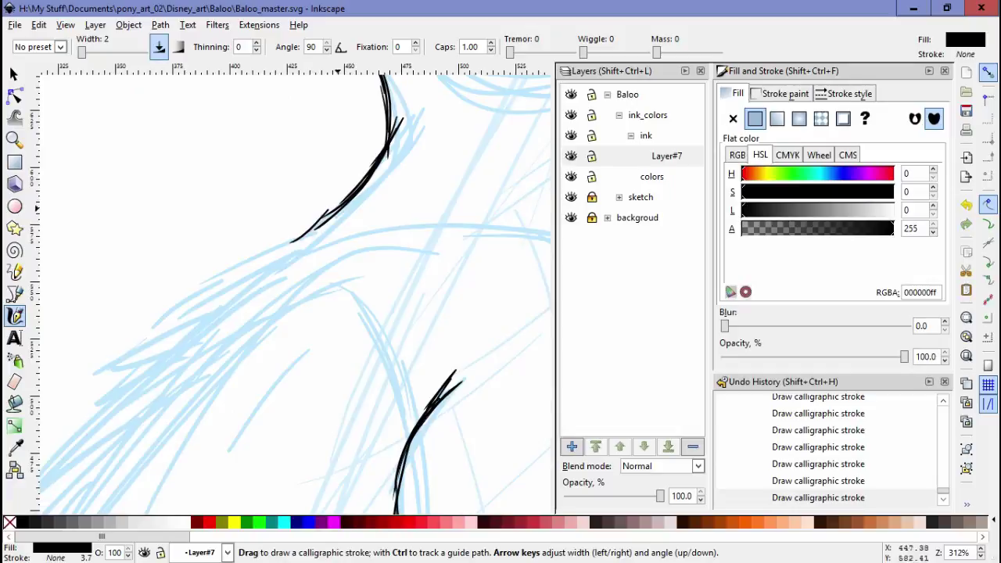
{"action": "left_click_drag", "start_coordinate": [328, 211], "coordinate": [167, 317]}
{"action": "scroll", "coordinate": [234, 290], "scroll_direction": "down", "scroll_amount": 2}
{"action": "scroll", "coordinate": [235, 289], "scroll_direction": "left", "scroll_amount": 3}
{"action": "left_click_drag", "start_coordinate": [258, 252], "coordinate": [200, 309]}
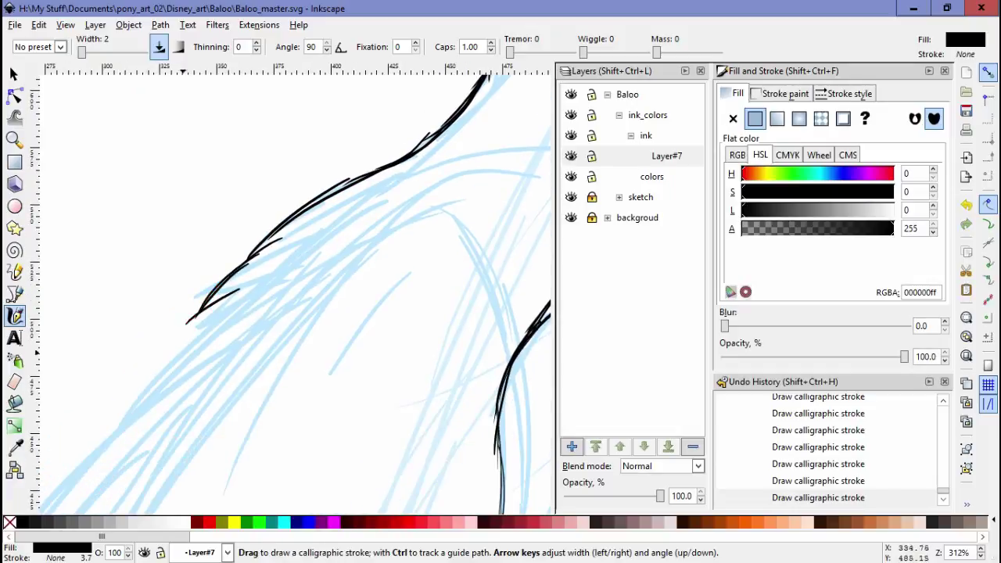
{"action": "scroll", "coordinate": [188, 321], "scroll_direction": "down", "scroll_amount": 5}
{"action": "scroll", "coordinate": [188, 321], "scroll_direction": "left", "scroll_amount": 4}
{"action": "left_click_drag", "start_coordinate": [327, 129], "coordinate": [279, 184]}
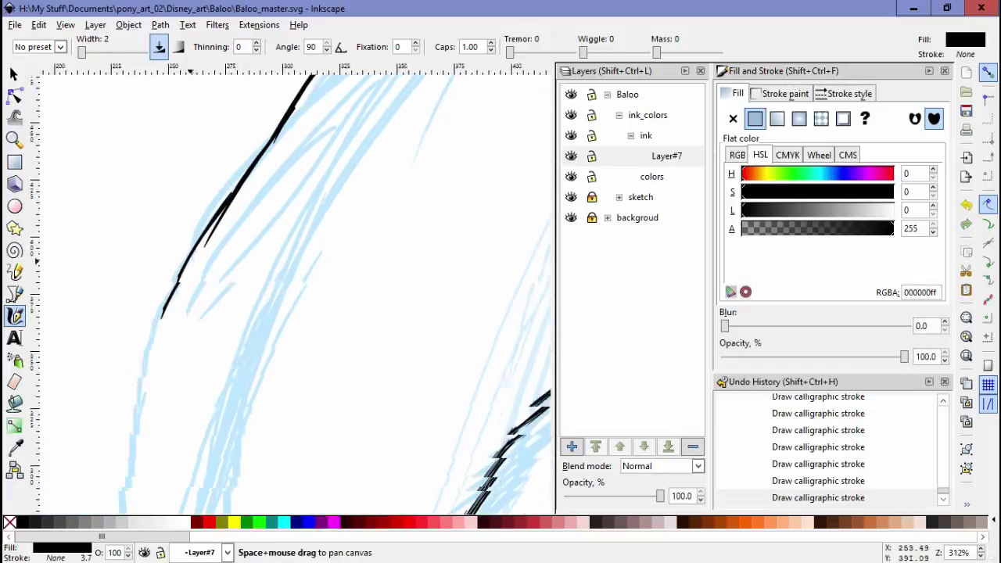
Ink the long paw strokes and short claw marks, framing the arm in view.
{"action": "left_click_drag", "start_coordinate": [181, 297], "coordinate": [207, 266]}
{"action": "left_click_drag", "start_coordinate": [270, 245], "coordinate": [291, 403]}
{"action": "scroll", "coordinate": [223, 281], "scroll_direction": "down", "scroll_amount": 4}
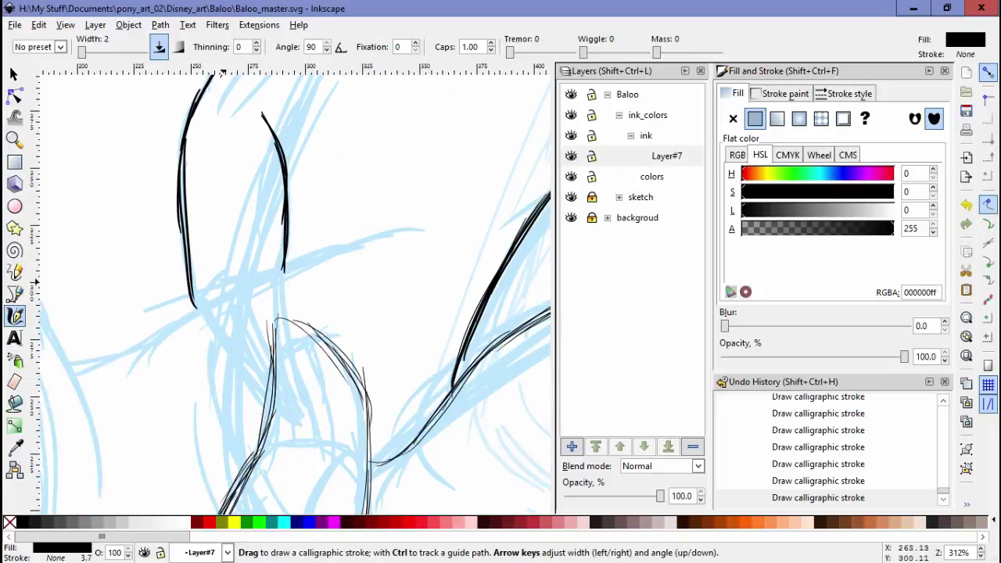
{"action": "left_click_drag", "start_coordinate": [244, 280], "coordinate": [314, 414]}
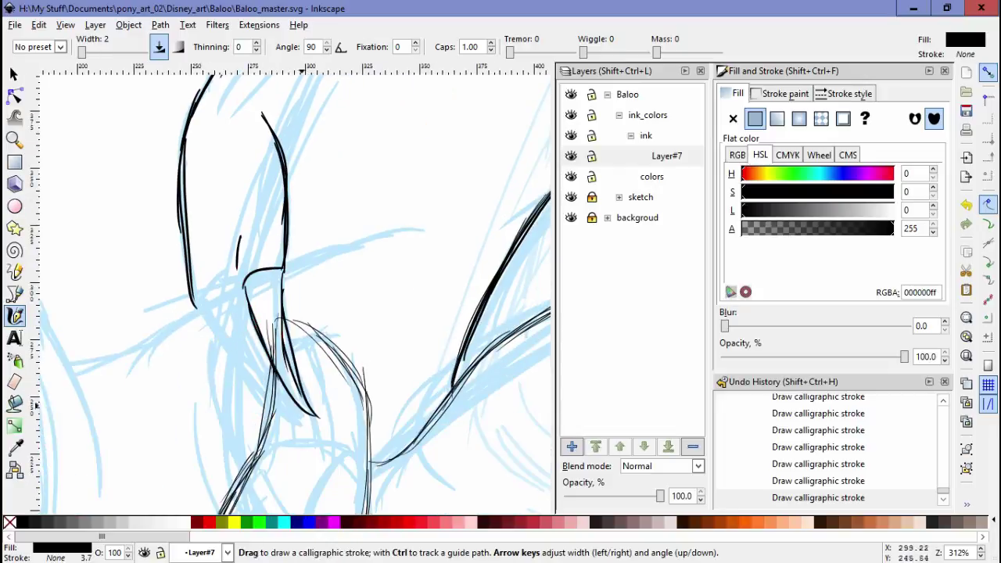
{"action": "left_click_drag", "start_coordinate": [229, 288], "coordinate": [310, 412]}
{"action": "left_click_drag", "start_coordinate": [215, 300], "coordinate": [214, 320]}
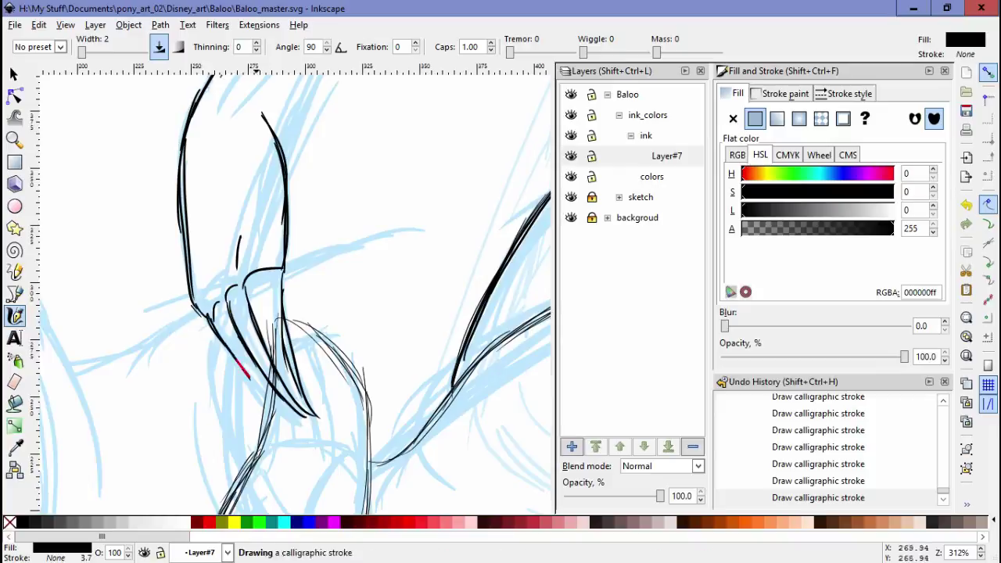
{"action": "mouse_move", "coordinate": [249, 377]}
{"action": "left_mouse_down"}
{"action": "mouse_move", "coordinate": [255, 385]}
{"action": "mouse_move", "coordinate": [273, 332]}
{"action": "left_mouse_up"}
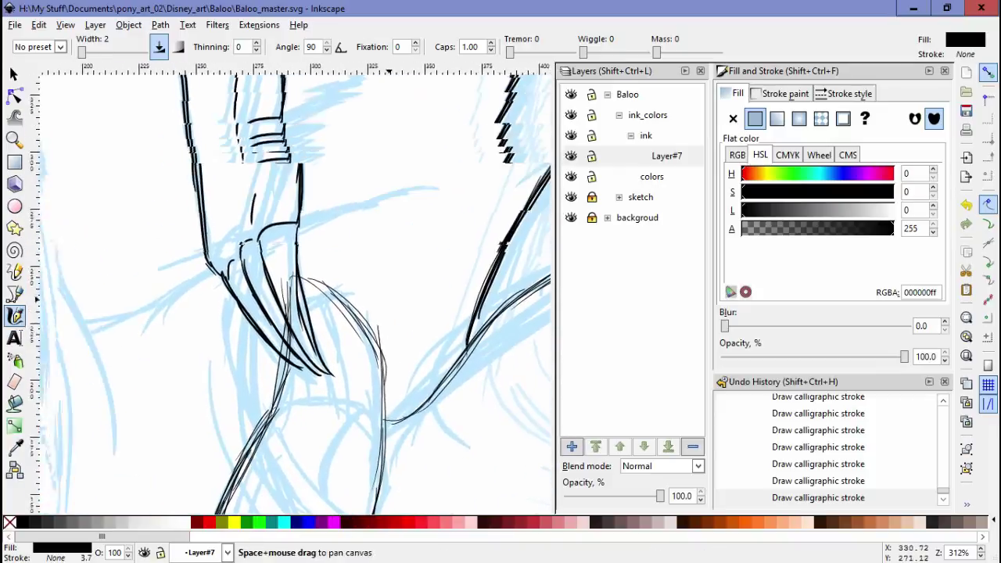
{"action": "mouse_move", "coordinate": [352, 329]}
{"action": "left_mouse_down"}
{"action": "mouse_move", "coordinate": [407, 243]}
{"action": "mouse_move", "coordinate": [430, 250]}
{"action": "left_mouse_up"}
{"action": "scroll", "coordinate": [328, 313], "scroll_direction": "down", "scroll_amount": 2}
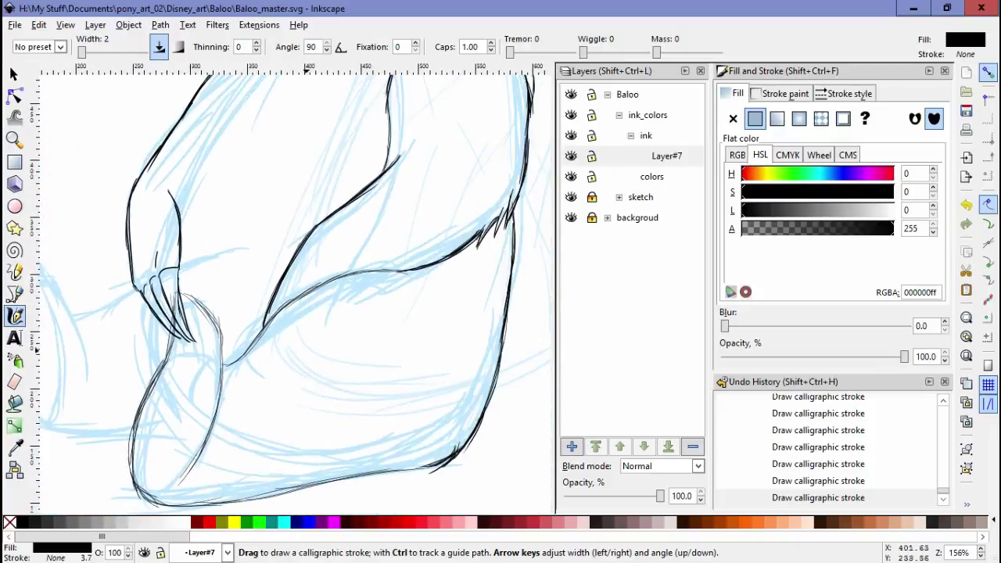
{"action": "scroll", "coordinate": [324, 312], "scroll_direction": "down", "scroll_amount": 2}
{"action": "scroll", "coordinate": [325, 312], "scroll_direction": "left", "scroll_amount": 2}
With the Selector, drag the stray short strokes off to the left of the drawing.
{"action": "key", "text": "s"}
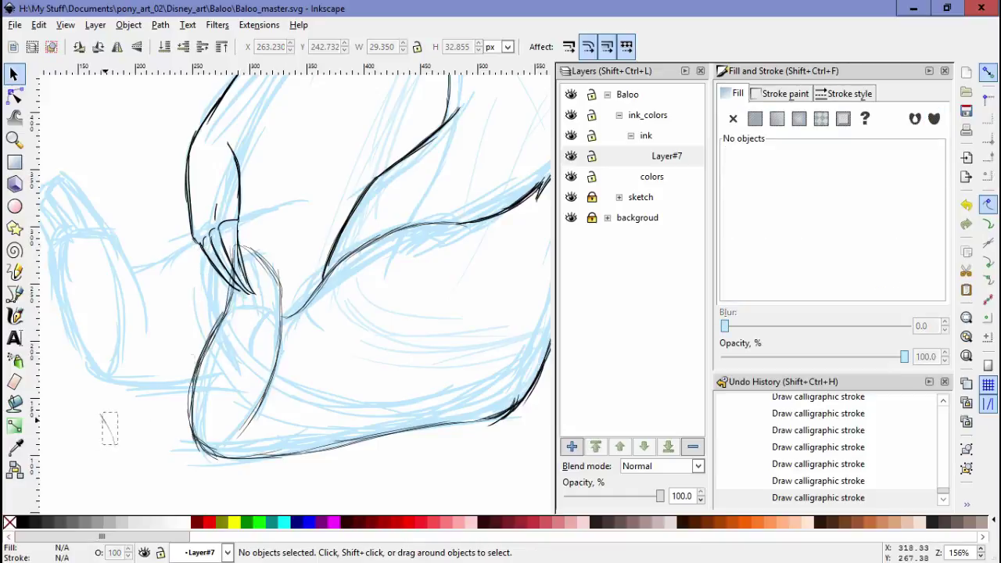
{"action": "left_click_drag", "start_coordinate": [110, 428], "coordinate": [107, 361]}
{"action": "left_click_drag", "start_coordinate": [265, 266], "coordinate": [135, 396]}
{"action": "left_click_drag", "start_coordinate": [227, 296], "coordinate": [128, 341]}
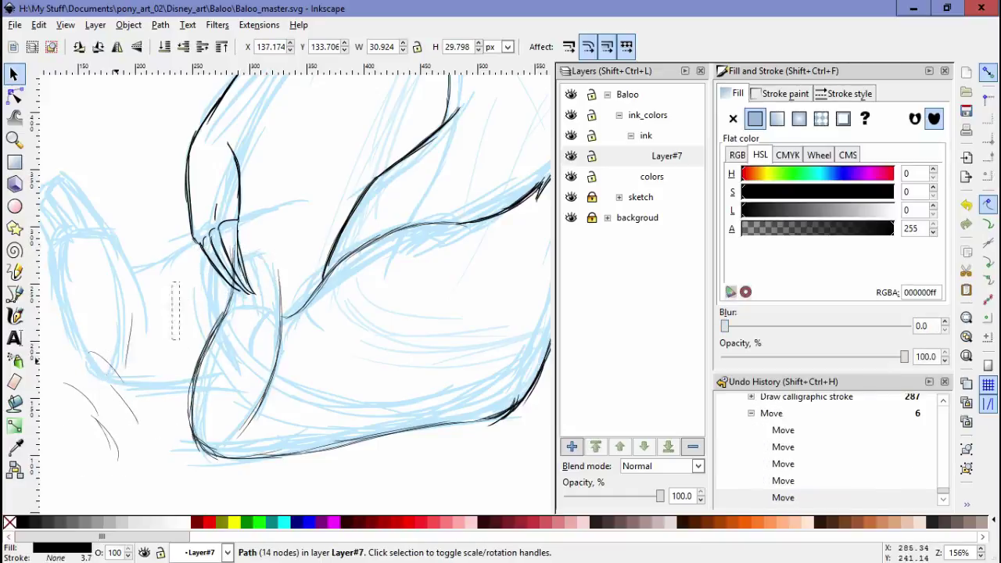
{"action": "mouse_move", "coordinate": [176, 313]}
{"action": "left_mouse_down"}
{"action": "mouse_move", "coordinate": [125, 337]}
{"action": "mouse_move", "coordinate": [129, 387]}
{"action": "left_mouse_up"}
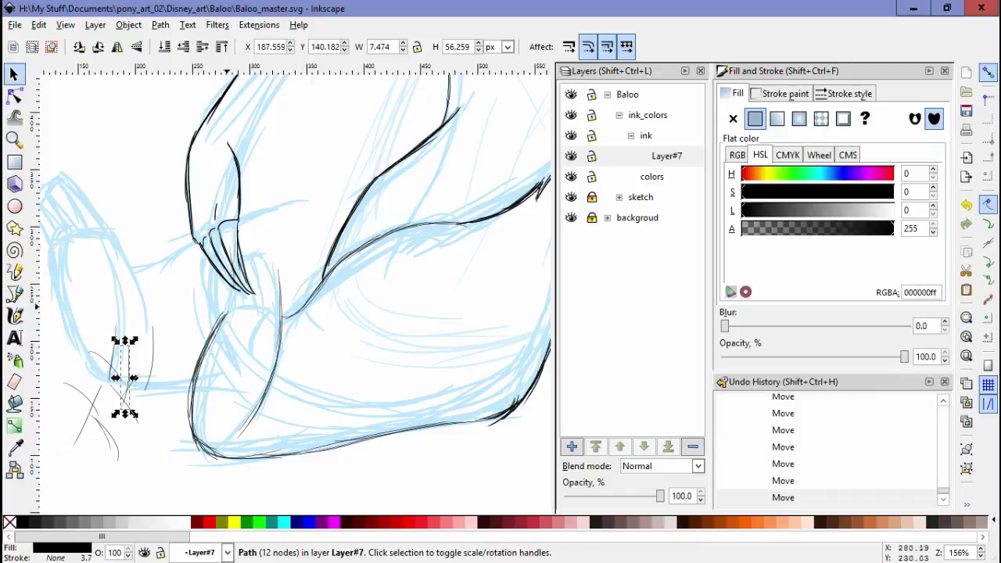
{"action": "scroll", "coordinate": [241, 304], "scroll_direction": "up", "scroll_amount": 2}
Move two more small stray strokes aside and delete the unwanted one.
{"action": "left_click", "coordinate": [69, 368]}
{"action": "left_click_drag", "start_coordinate": [70, 373], "coordinate": [226, 206]}
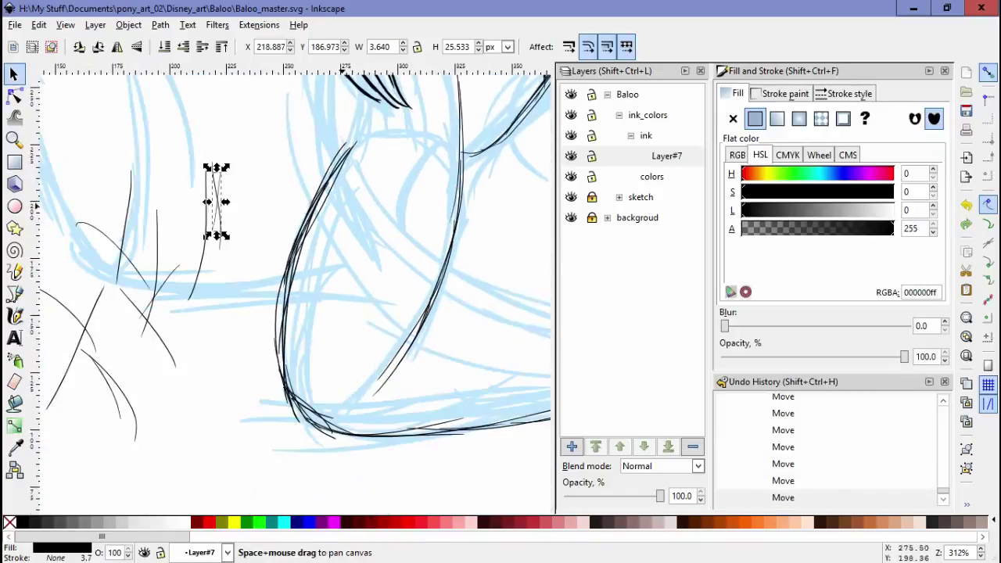
{"action": "left_click", "coordinate": [78, 376]}
{"action": "left_click_drag", "start_coordinate": [78, 375], "coordinate": [92, 324]}
{"action": "scroll", "coordinate": [177, 178], "scroll_direction": "down", "scroll_amount": 2}
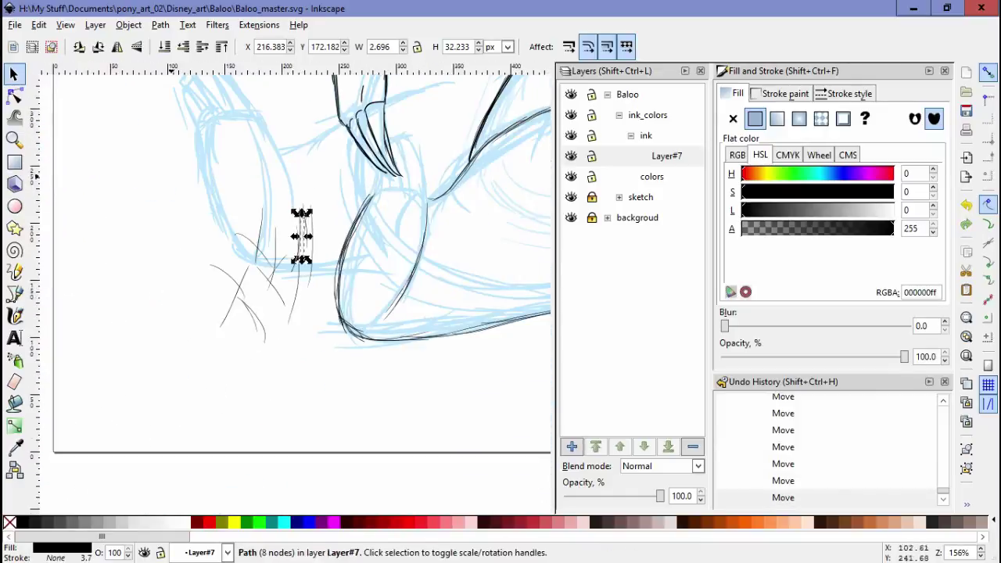
{"action": "key", "text": "Delete"}
{"action": "scroll", "coordinate": [279, 294], "scroll_direction": "up", "scroll_amount": 3}
{"action": "scroll", "coordinate": [279, 295], "scroll_direction": "right", "scroll_amount": 4}
Add Layer#8 above Layer#7 and start inking lines down Baloo's arm.
{"action": "key", "text": "shift+ctrl+n"}
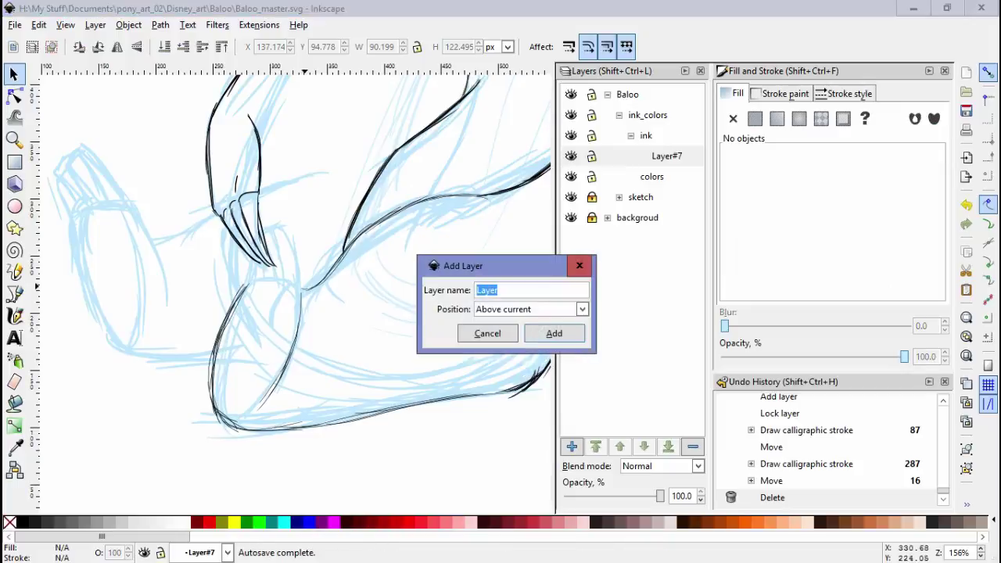
{"action": "key", "text": "Return"}
{"action": "key", "text": "c"}
{"action": "scroll", "coordinate": [310, 265], "scroll_direction": "up", "scroll_amount": 1}
{"action": "scroll", "coordinate": [310, 265], "scroll_direction": "up", "scroll_amount": 1}
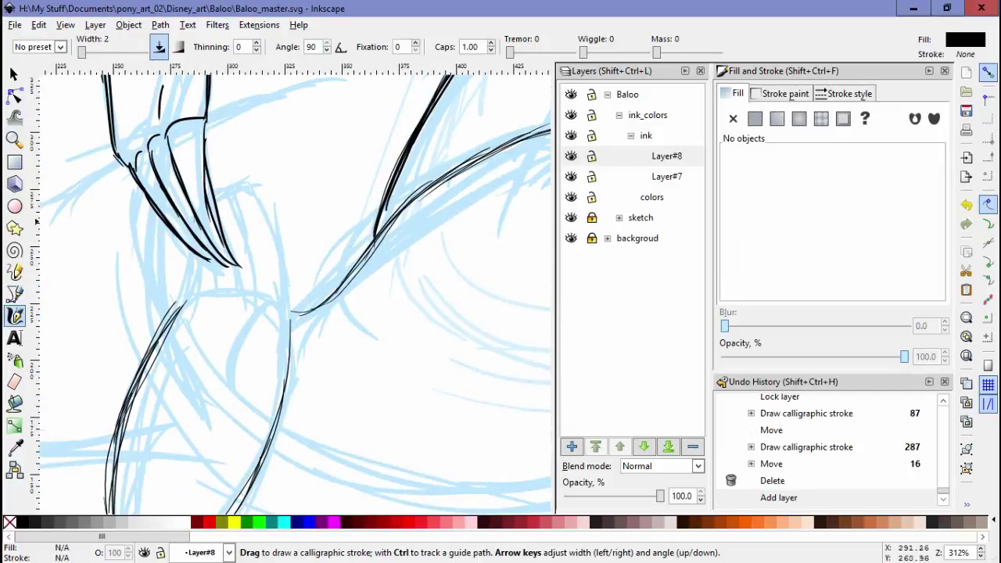
{"action": "mouse_move", "coordinate": [203, 206]}
{"action": "left_mouse_down"}
{"action": "mouse_move", "coordinate": [182, 311]}
{"action": "mouse_move", "coordinate": [189, 258]}
{"action": "mouse_move", "coordinate": [287, 320]}
{"action": "left_mouse_up"}
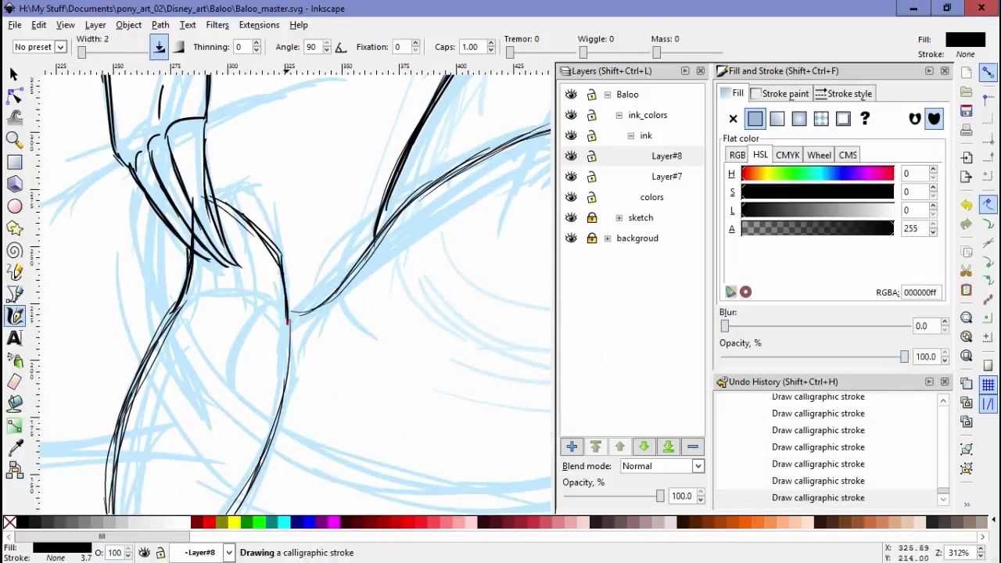
{"action": "mouse_move", "coordinate": [254, 228]}
{"action": "left_mouse_down"}
{"action": "mouse_move", "coordinate": [270, 317]}
{"action": "mouse_move", "coordinate": [226, 385]}
{"action": "left_mouse_up"}
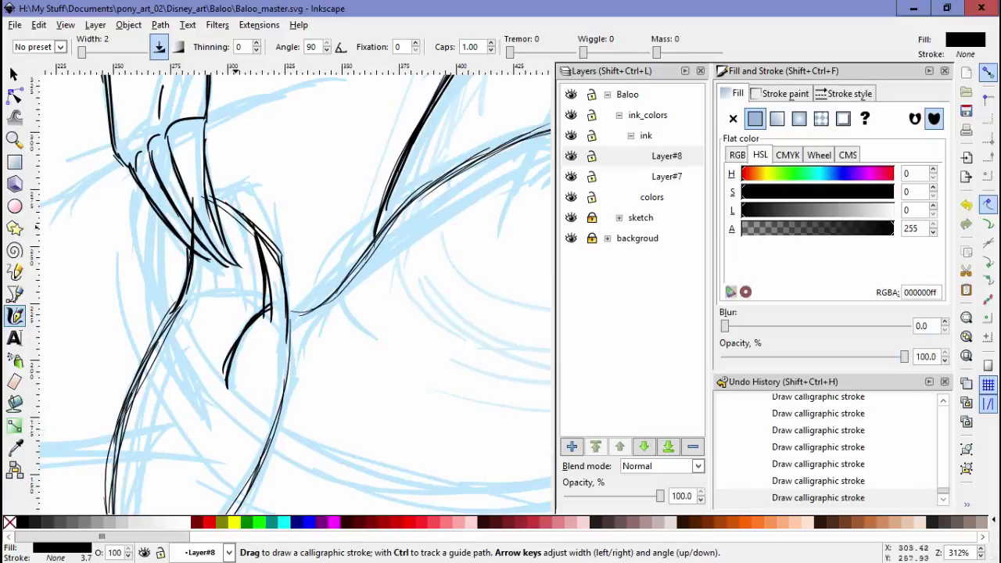
Ink more arm lines and outline the arm's left and right edges down to the curve.
{"action": "left_click_drag", "start_coordinate": [266, 307], "coordinate": [284, 328]}
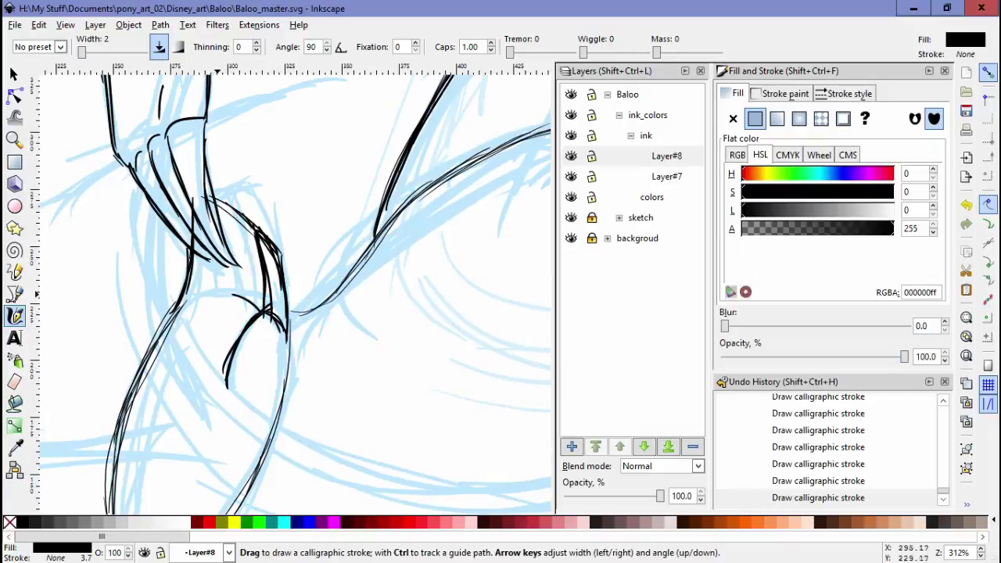
{"action": "left_click_drag", "start_coordinate": [191, 200], "coordinate": [213, 287]}
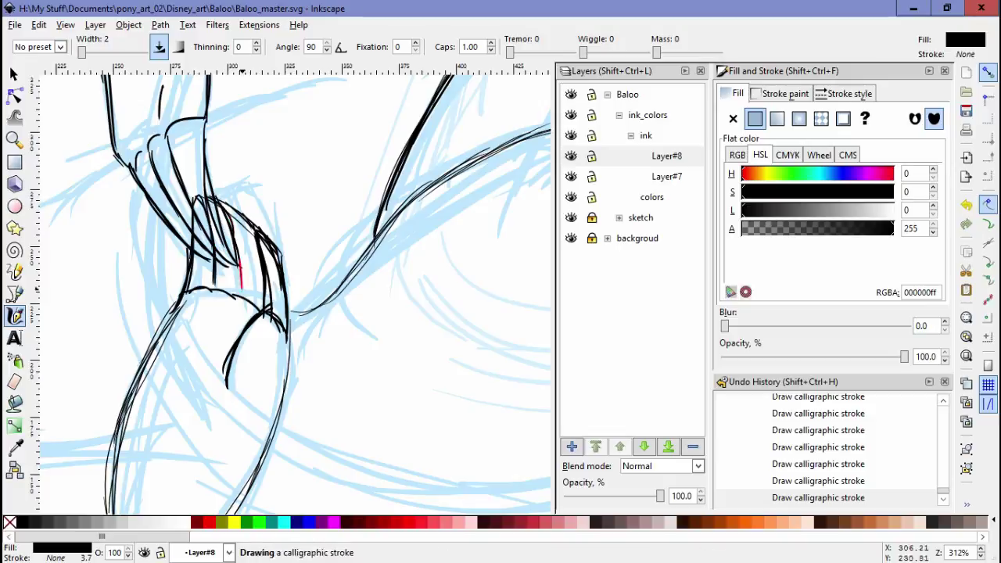
{"action": "scroll", "coordinate": [239, 270], "scroll_direction": "down", "scroll_amount": 3}
{"action": "scroll", "coordinate": [239, 270], "scroll_direction": "left", "scroll_amount": 3}
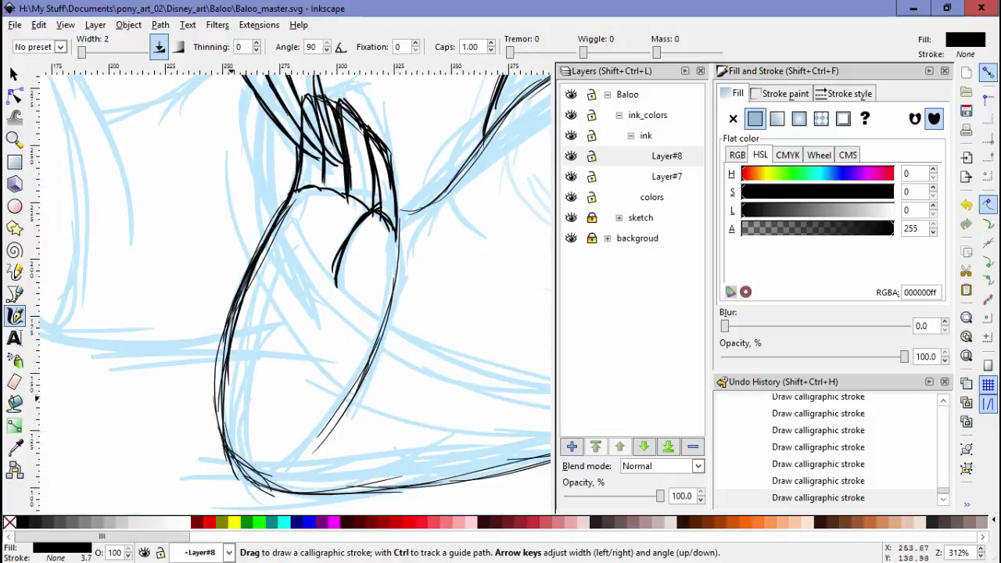
{"action": "left_click_drag", "start_coordinate": [232, 285], "coordinate": [221, 460]}
{"action": "left_click_drag", "start_coordinate": [385, 269], "coordinate": [356, 356]}
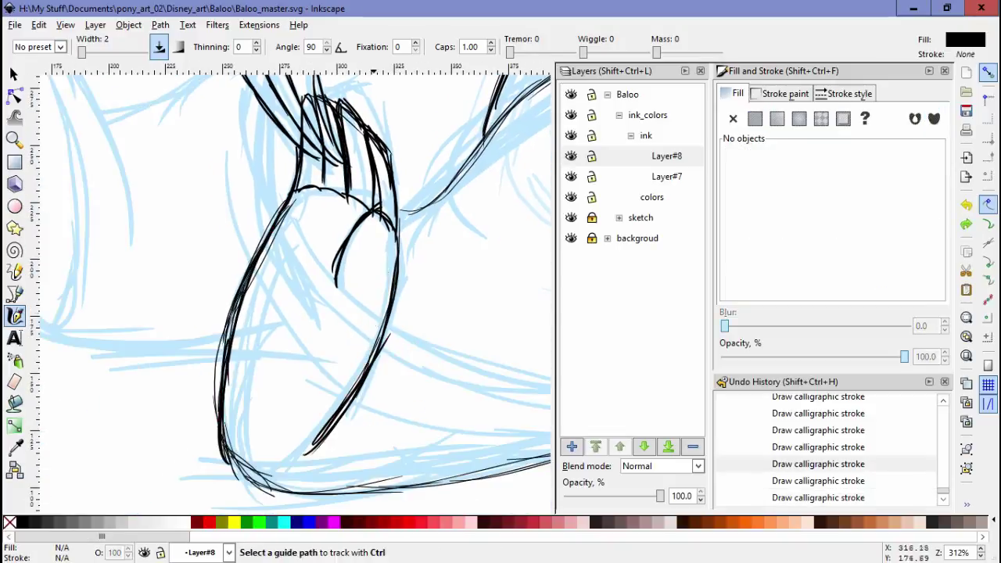
{"action": "left_click_drag", "start_coordinate": [383, 320], "coordinate": [270, 458]}
Ink the shoulder line, its detail marks and diagonal, plus the arm's left side and bottom.
{"action": "left_click_drag", "start_coordinate": [313, 274], "coordinate": [485, 375]}
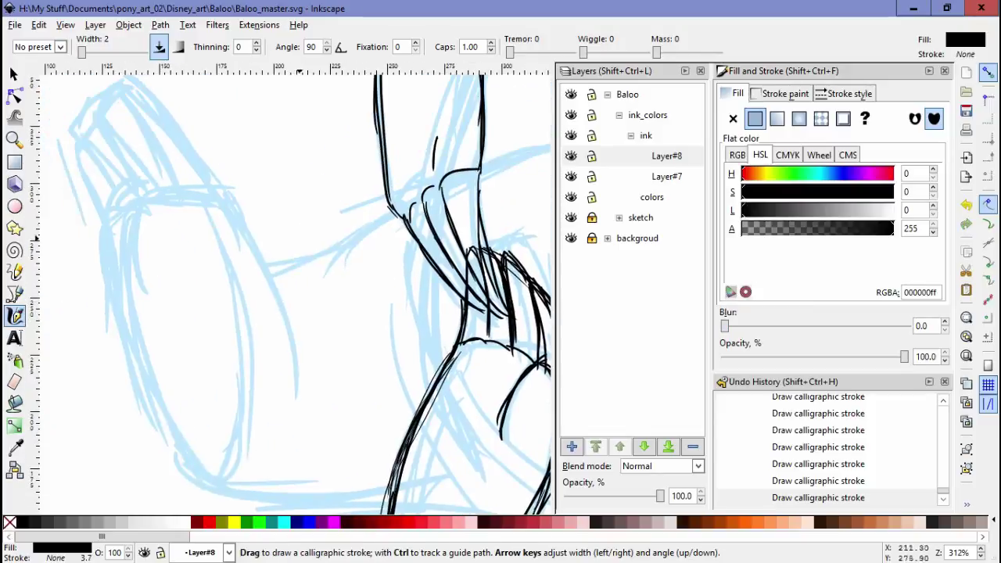
{"action": "left_click_drag", "start_coordinate": [438, 237], "coordinate": [322, 280]}
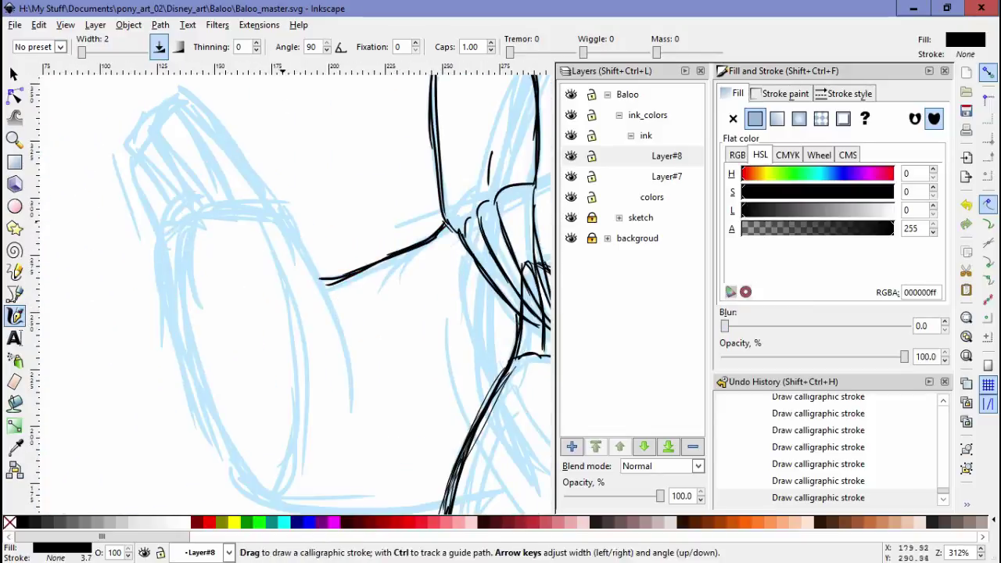
{"action": "left_click_drag", "start_coordinate": [269, 205], "coordinate": [341, 422]}
{"action": "mouse_move", "coordinate": [189, 220]}
{"action": "left_mouse_down"}
{"action": "mouse_move", "coordinate": [193, 301]}
{"action": "mouse_move", "coordinate": [213, 225]}
{"action": "mouse_move", "coordinate": [280, 225]}
{"action": "left_mouse_up"}
{"action": "left_click_drag", "start_coordinate": [174, 109], "coordinate": [243, 227]}
{"action": "left_click_drag", "start_coordinate": [168, 100], "coordinate": [192, 99]}
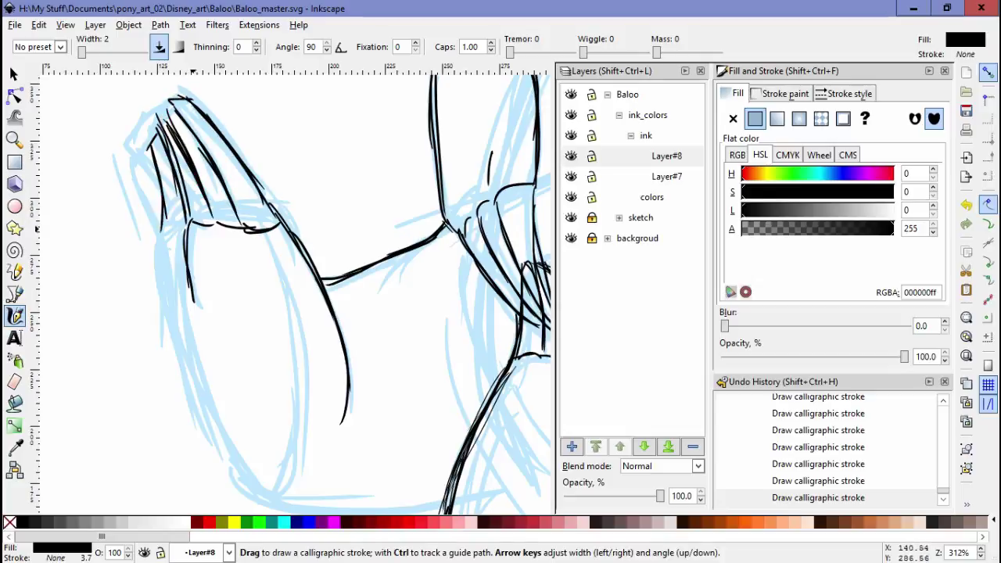
{"action": "left_click_drag", "start_coordinate": [176, 254], "coordinate": [236, 478]}
{"action": "scroll", "coordinate": [236, 479], "scroll_direction": "down", "scroll_amount": 5}
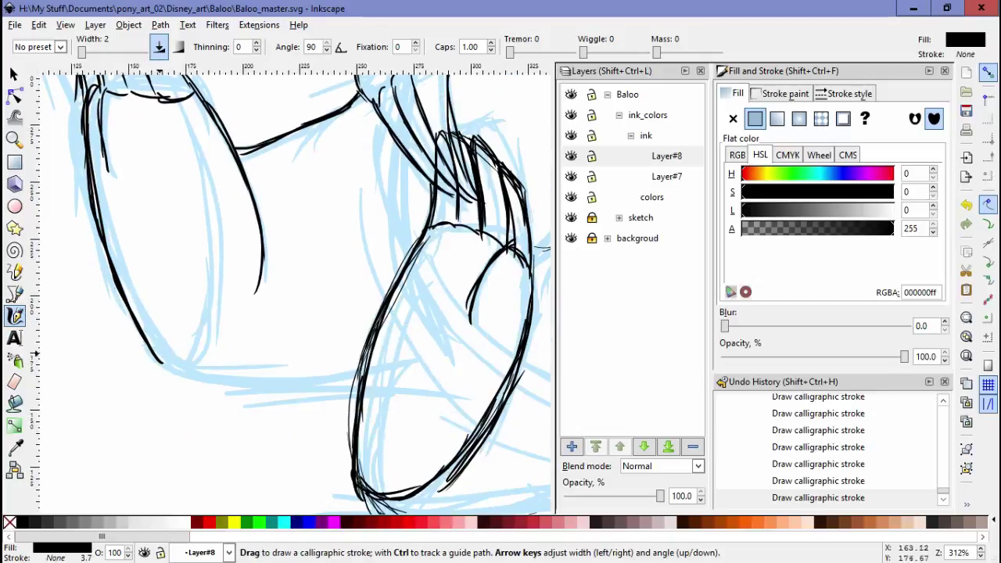
{"action": "left_click_drag", "start_coordinate": [156, 355], "coordinate": [360, 389]}
{"action": "scroll", "coordinate": [360, 389], "scroll_direction": "up", "scroll_amount": 4}
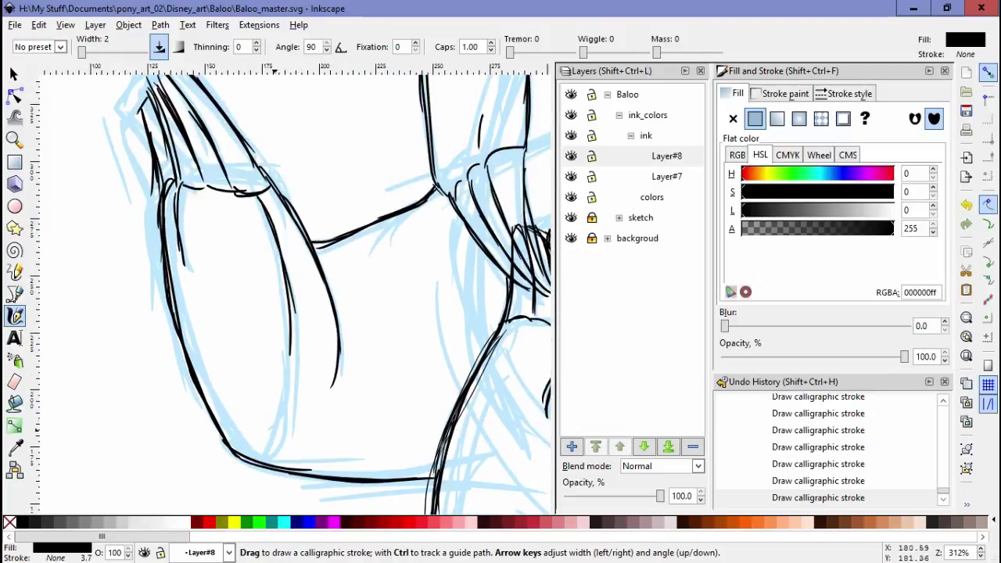
{"action": "scroll", "coordinate": [290, 289], "scroll_direction": "down", "scroll_amount": 3}
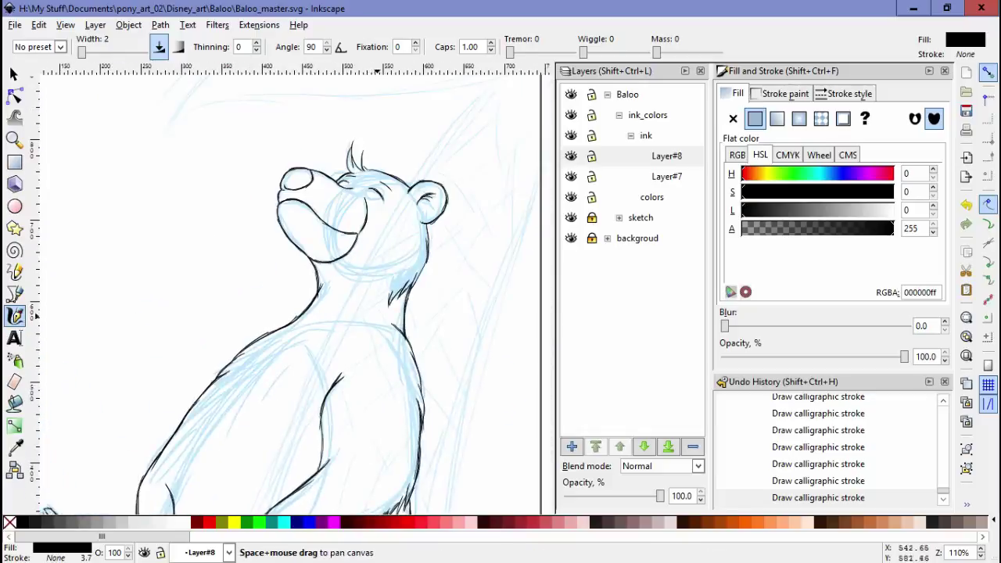
{"action": "scroll", "coordinate": [293, 292], "scroll_direction": "up", "scroll_amount": 2}
Gather the stray strokes beside Baloo's neck with the Selector and delete them.
{"action": "left_click_drag", "start_coordinate": [351, 325], "coordinate": [398, 356]}
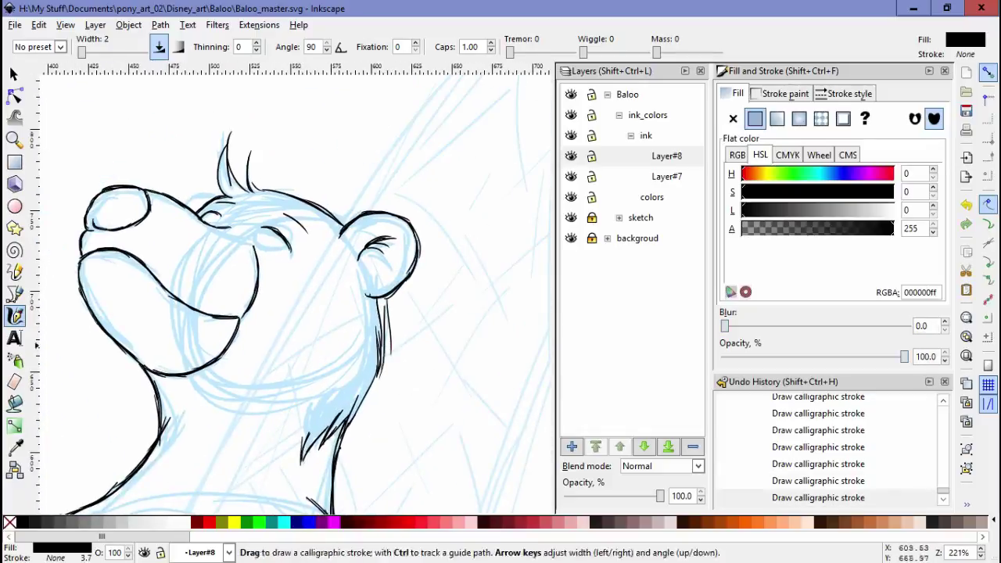
{"action": "scroll", "coordinate": [312, 312], "scroll_direction": "down", "scroll_amount": 2}
{"action": "key", "text": "s"}
{"action": "left_click_drag", "start_coordinate": [355, 274], "coordinate": [495, 285]}
{"action": "left_click_drag", "start_coordinate": [358, 246], "coordinate": [451, 257]}
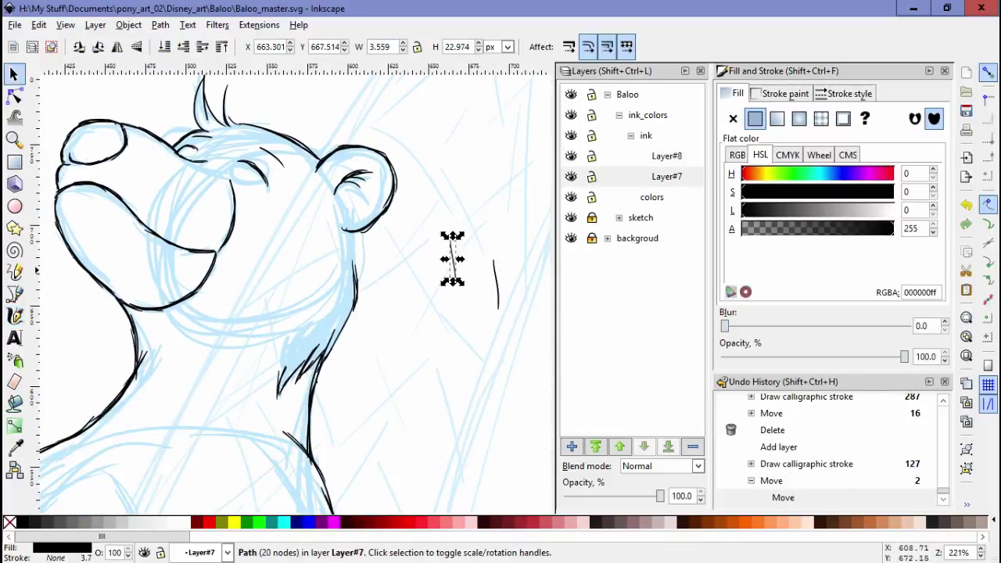
{"action": "left_click_drag", "start_coordinate": [350, 325], "coordinate": [448, 321]}
{"action": "left_click", "coordinate": [355, 287]}
{"action": "left_click_drag", "start_coordinate": [355, 286], "coordinate": [476, 281]}
{"action": "left_click_drag", "start_coordinate": [437, 234], "coordinate": [516, 352]}
{"action": "key", "text": "Delete"}
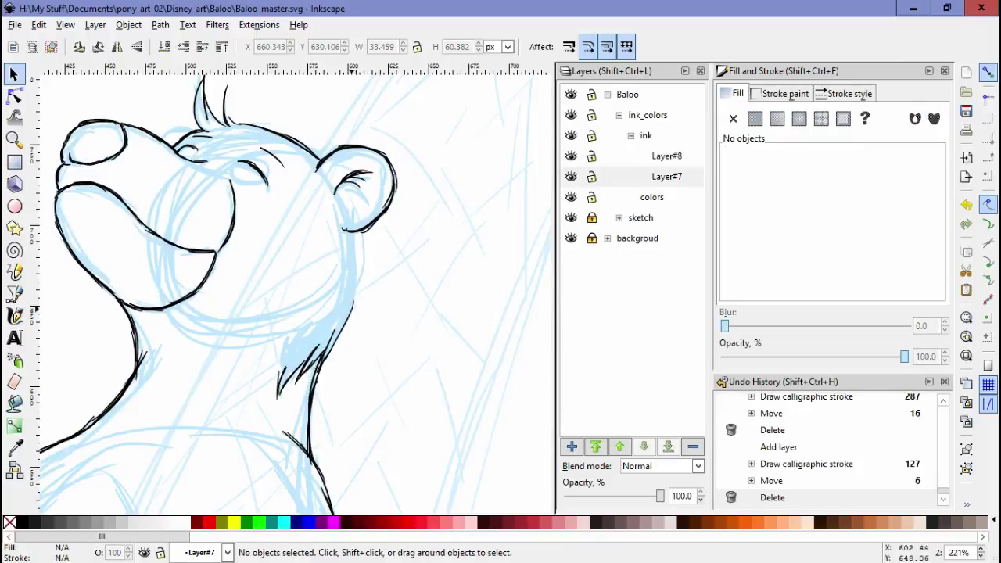
Ink a new calligraphic stroke beside the neck.
{"action": "key", "text": "c"}
{"action": "left_click_drag", "start_coordinate": [361, 234], "coordinate": [366, 291]}
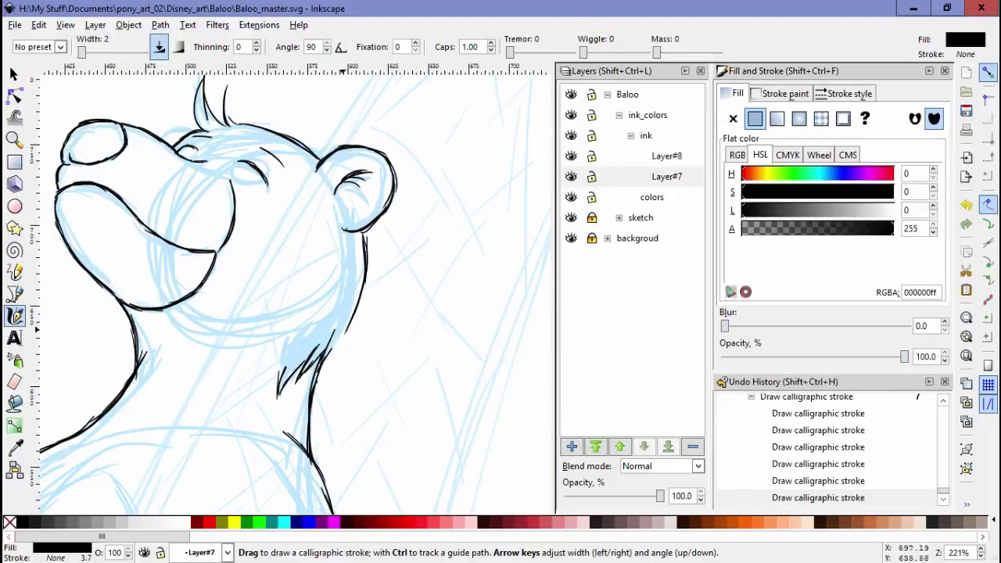
{"action": "mouse_move", "coordinate": [313, 273]}
{"action": "left_mouse_down"}
{"action": "mouse_move", "coordinate": [351, 301]}
{"action": "mouse_move", "coordinate": [379, 348]}
{"action": "mouse_move", "coordinate": [310, 305]}
{"action": "left_mouse_up"}
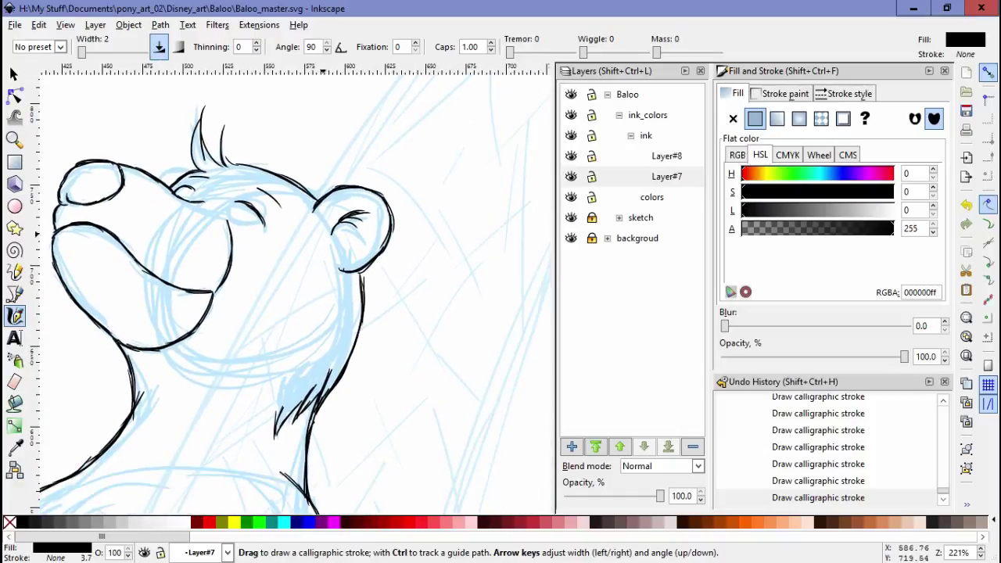
{"action": "scroll", "coordinate": [368, 78], "scroll_direction": "up", "scroll_amount": 1}
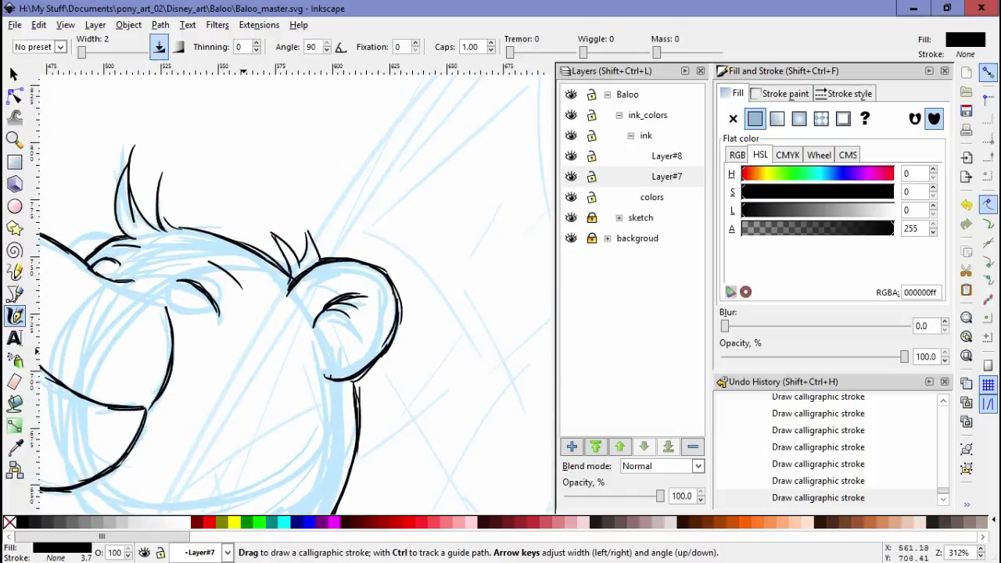
{"action": "scroll", "coordinate": [289, 289], "scroll_direction": "down", "scroll_amount": 2}
{"action": "scroll", "coordinate": [289, 289], "scroll_direction": "down", "scroll_amount": 2}
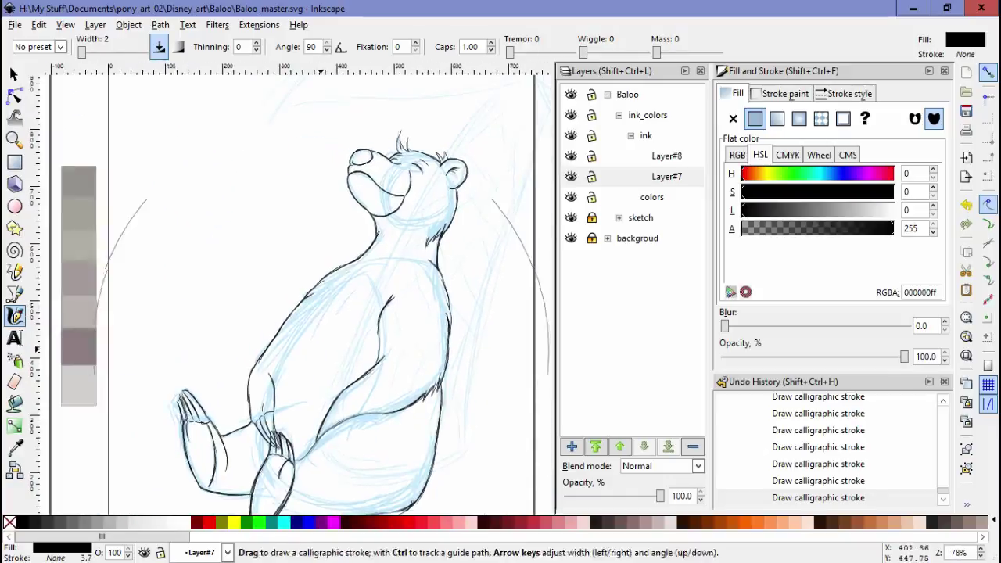
{"action": "scroll", "coordinate": [289, 289], "scroll_direction": "up", "scroll_amount": 2}
Add Layer#9 and ink Baloo's back contour with short strokes near the back and arm.
{"action": "key", "text": "shift+ctrl+n"}
{"action": "key", "text": "Return"}
{"action": "mouse_move", "coordinate": [230, 387]}
{"action": "left_mouse_down"}
{"action": "mouse_move", "coordinate": [234, 414]}
{"action": "mouse_move", "coordinate": [270, 313]}
{"action": "mouse_move", "coordinate": [387, 201]}
{"action": "left_mouse_up"}
{"action": "mouse_move", "coordinate": [313, 261]}
{"action": "left_mouse_down"}
{"action": "mouse_move", "coordinate": [429, 210]}
{"action": "mouse_move", "coordinate": [442, 258]}
{"action": "left_mouse_up"}
{"action": "left_click_drag", "start_coordinate": [403, 215], "coordinate": [356, 274]}
{"action": "mouse_move", "coordinate": [176, 508]}
{"action": "left_mouse_down"}
{"action": "mouse_move", "coordinate": [230, 299]}
{"action": "mouse_move", "coordinate": [235, 344]}
{"action": "left_mouse_up"}
{"action": "left_click_drag", "start_coordinate": [543, 111], "coordinate": [397, 407]}
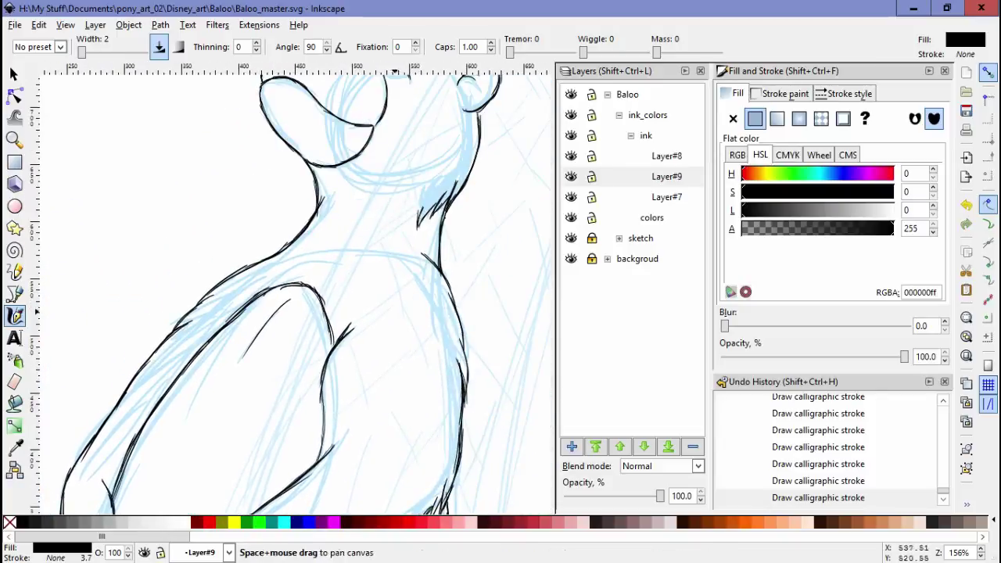
{"action": "scroll", "coordinate": [313, 297], "scroll_direction": "left", "scroll_amount": 2}
{"action": "scroll", "coordinate": [312, 297], "scroll_direction": "down", "scroll_amount": 2}
Zoom out and pan to frame the whole bear, head included.
{"action": "key", "text": "Escape"}
{"action": "scroll", "coordinate": [313, 297], "scroll_direction": "up", "scroll_amount": 2}
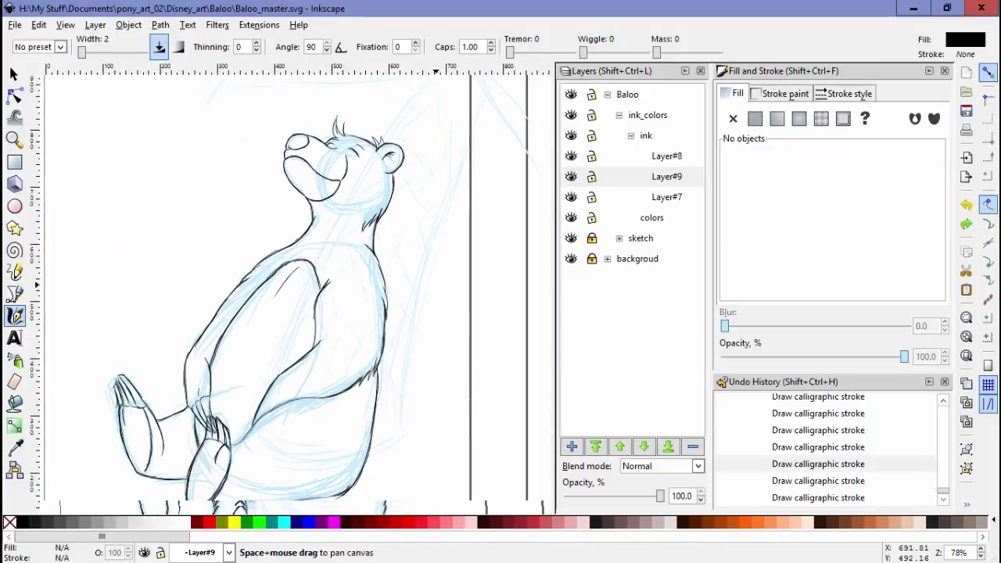
{"action": "left_click_drag", "start_coordinate": [445, 312], "coordinate": [437, 344]}
{"action": "left_click_drag", "start_coordinate": [438, 284], "coordinate": [437, 264]}
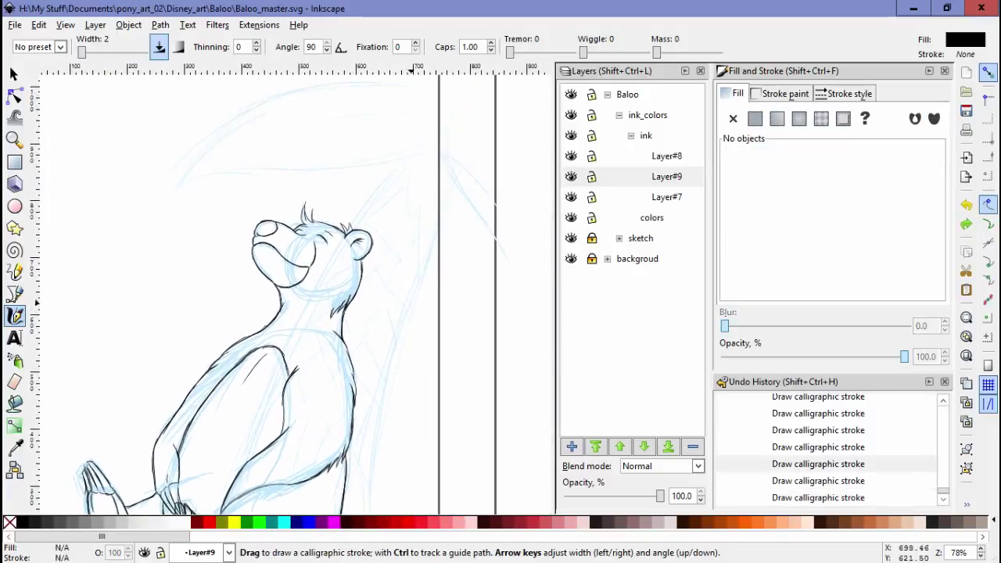
Hide the blue sketch layer and add Layer#10 above Layer#2 in the backgroud group.
{"action": "left_click", "coordinate": [570, 237]}
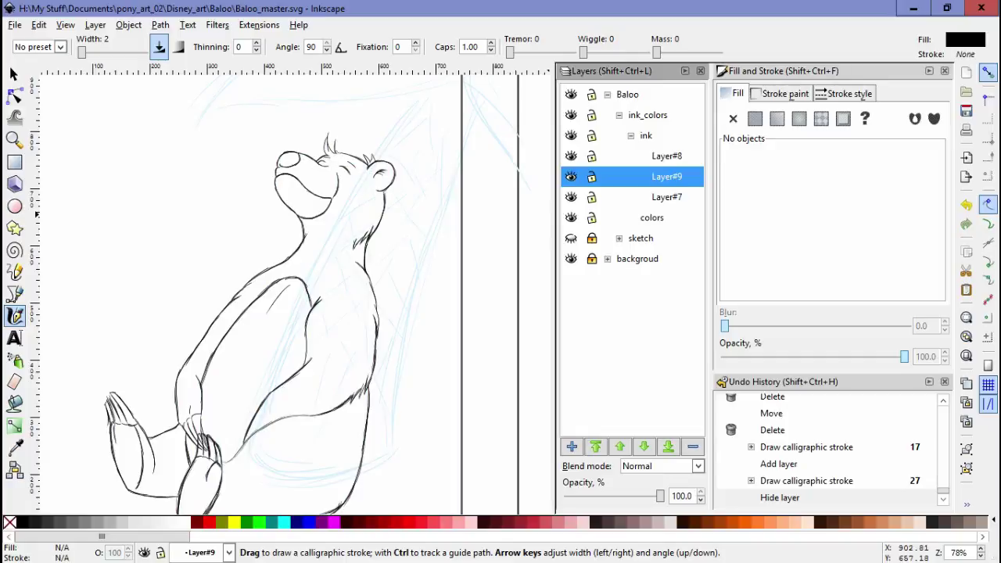
{"action": "left_click", "coordinate": [571, 238]}
{"action": "left_click", "coordinate": [608, 258]}
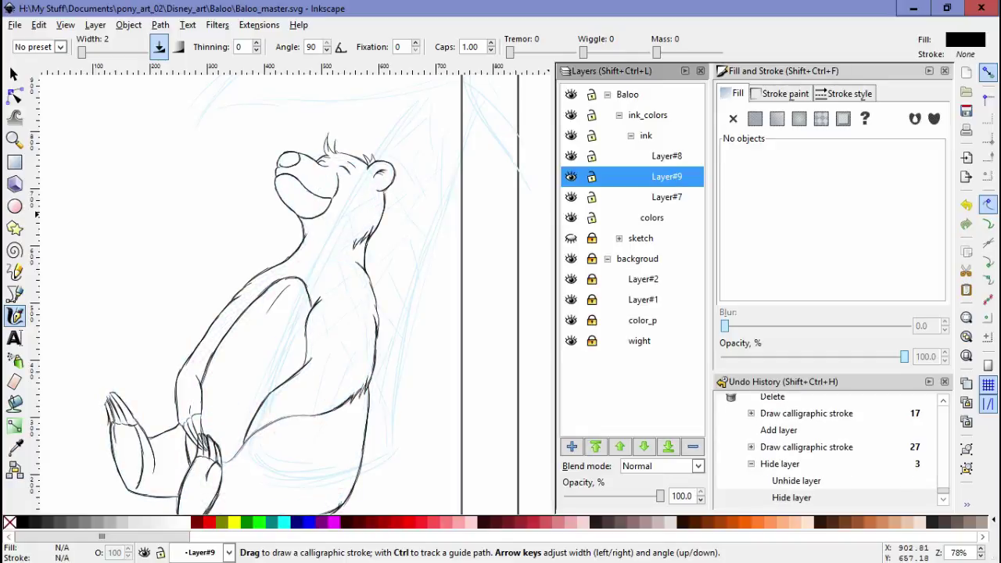
{"action": "left_click", "coordinate": [643, 279]}
{"action": "left_click", "coordinate": [571, 446]}
{"action": "key", "text": "Return"}
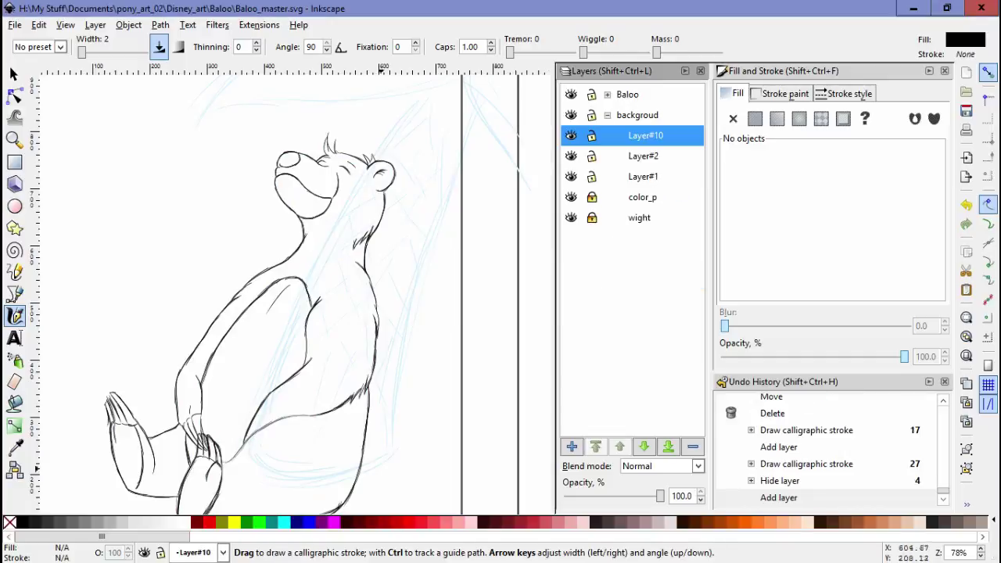
{"action": "left_click", "coordinate": [381, 466]}
Ink the tree trunk beside the bear up toward its head, undoing a stray first stroke.
{"action": "left_click_drag", "start_coordinate": [383, 453], "coordinate": [384, 447]}
{"action": "scroll", "coordinate": [391, 433], "scroll_direction": "up", "scroll_amount": 1}
{"action": "scroll", "coordinate": [395, 415], "scroll_direction": "up", "scroll_amount": 1}
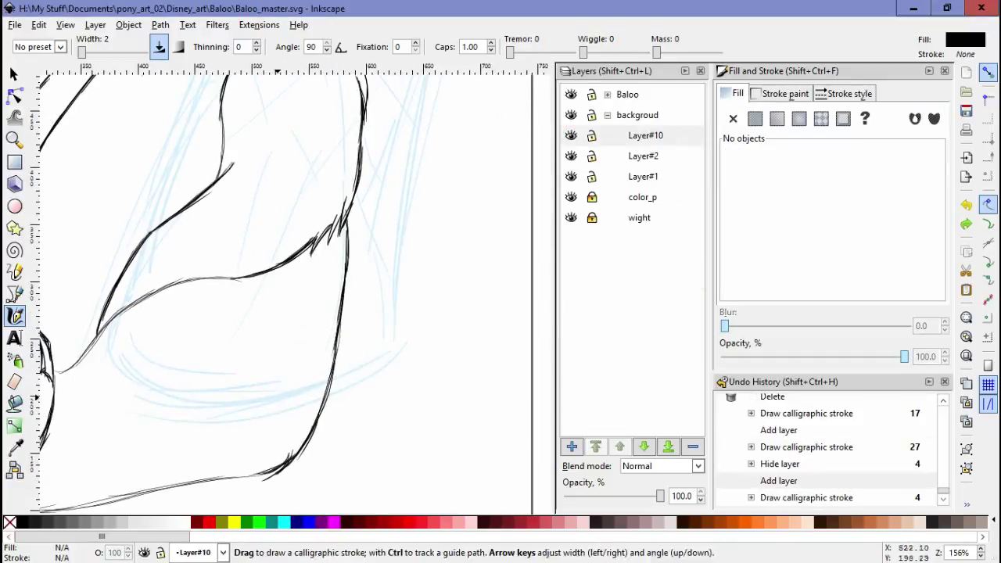
{"action": "left_click", "coordinate": [399, 405]}
{"action": "key", "text": "ctrl+z"}
{"action": "key", "text": "ctrl+z"}
{"action": "key", "text": "ctrl+z"}
{"action": "left_click_drag", "start_coordinate": [390, 352], "coordinate": [317, 394]}
{"action": "scroll", "coordinate": [351, 313], "scroll_direction": "up", "scroll_amount": 4}
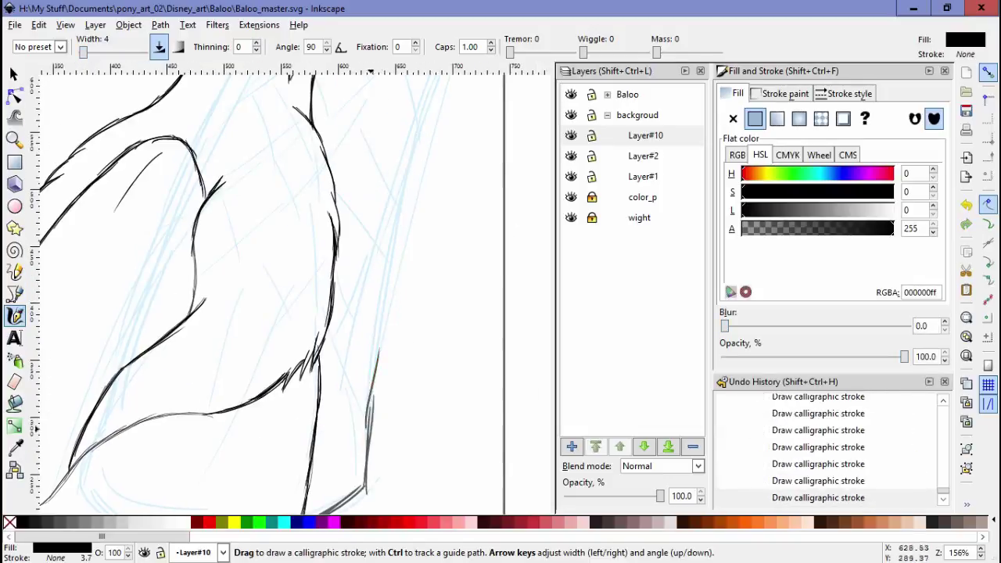
{"action": "left_click_drag", "start_coordinate": [368, 437], "coordinate": [402, 175]}
{"action": "scroll", "coordinate": [403, 176], "scroll_direction": "up", "scroll_amount": 3}
{"action": "left_click_drag", "start_coordinate": [328, 358], "coordinate": [390, 189]}
{"action": "scroll", "coordinate": [391, 189], "scroll_direction": "up", "scroll_amount": 3}
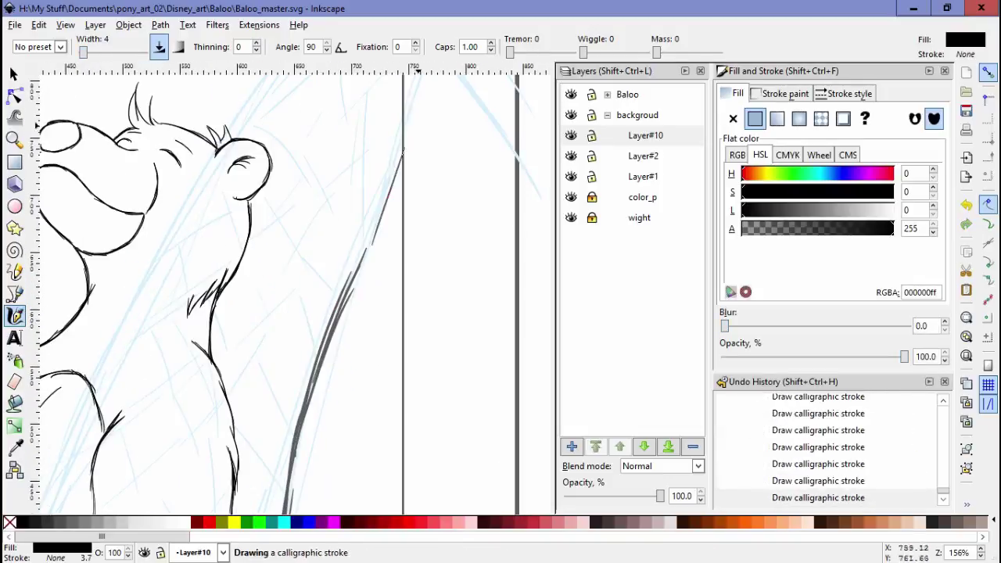
{"action": "left_click_drag", "start_coordinate": [338, 330], "coordinate": [405, 150]}
{"action": "scroll", "coordinate": [404, 154], "scroll_direction": "up", "scroll_amount": 4}
{"action": "left_click_drag", "start_coordinate": [325, 368], "coordinate": [438, 244]}
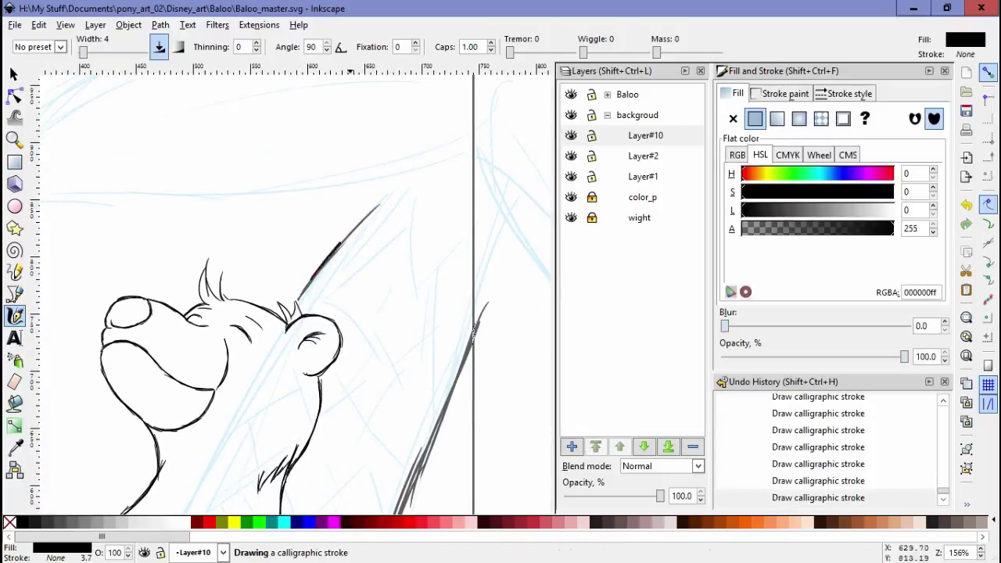
{"action": "left_click_drag", "start_coordinate": [501, 403], "coordinate": [508, 422]}
{"action": "mouse_move", "coordinate": [491, 246]}
{"action": "left_mouse_down"}
{"action": "mouse_move", "coordinate": [369, 281]}
{"action": "mouse_move", "coordinate": [533, 272]}
{"action": "left_mouse_up"}
Ink the arching leaf's lower and upper edges plus a vein, redrawing a bad edge.
{"action": "left_click_drag", "start_coordinate": [144, 328], "coordinate": [319, 266]}
{"action": "key", "text": "ctrl+z"}
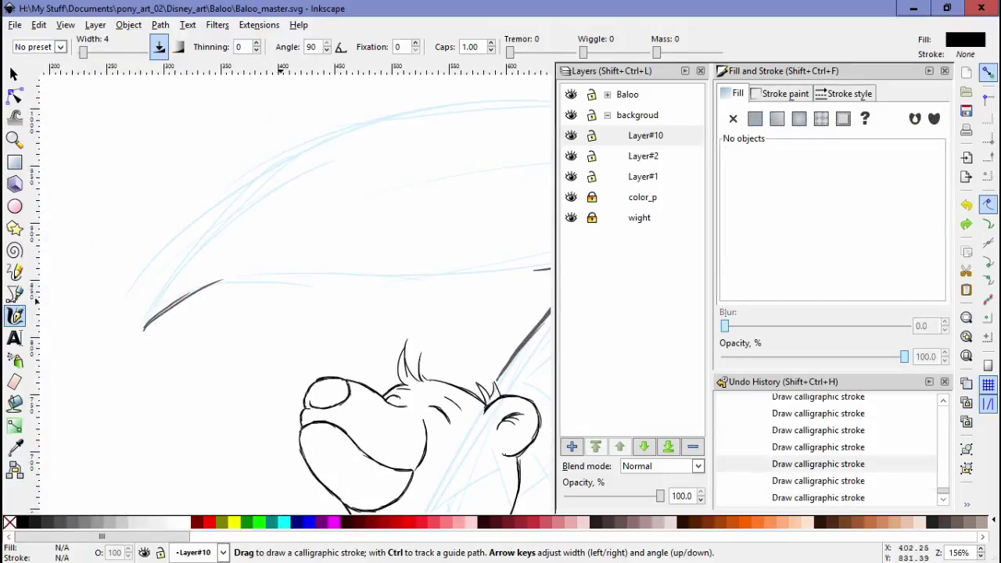
{"action": "left_click_drag", "start_coordinate": [181, 295], "coordinate": [322, 268]}
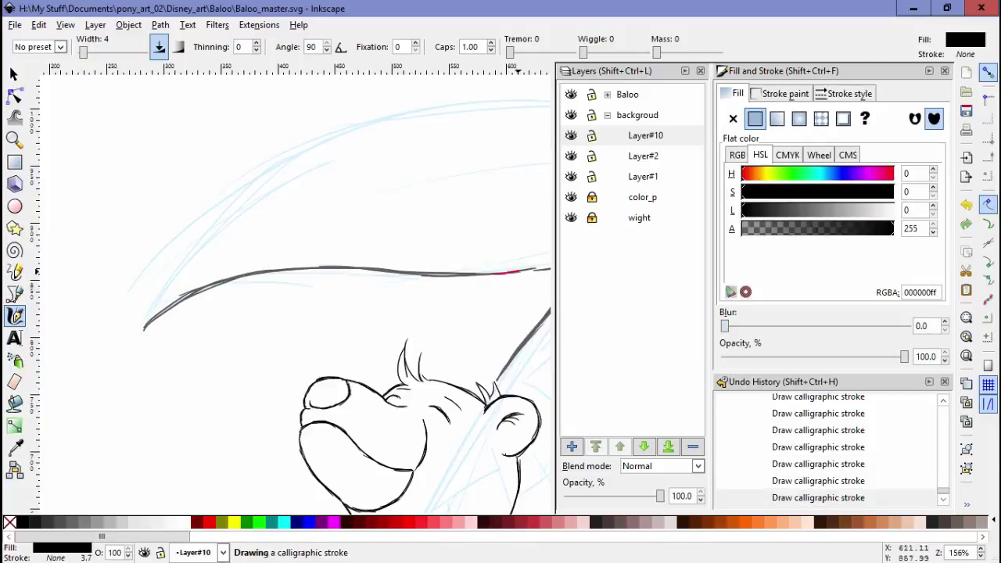
{"action": "left_click_drag", "start_coordinate": [268, 178], "coordinate": [436, 104]}
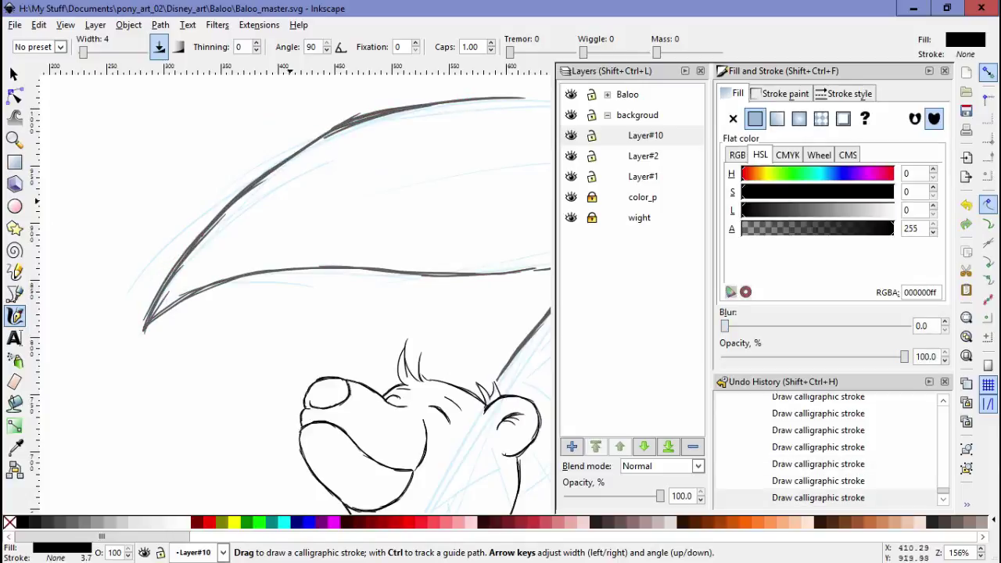
{"action": "scroll", "coordinate": [352, 211], "scroll_direction": "right", "scroll_amount": 6}
{"action": "scroll", "coordinate": [289, 235], "scroll_direction": "up", "scroll_amount": 2}
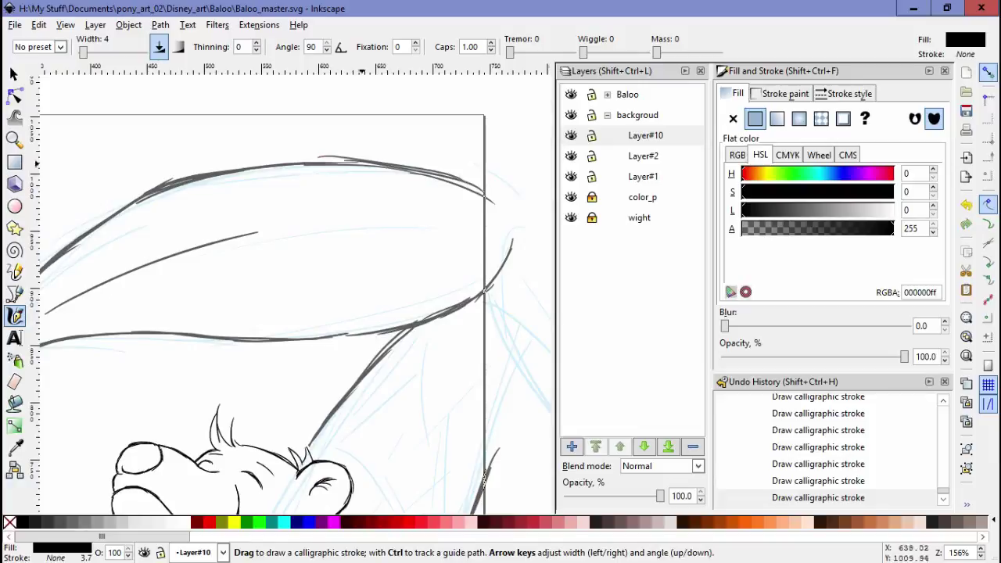
{"action": "left_click_drag", "start_coordinate": [266, 224], "coordinate": [517, 227]}
Nudge the new leaf stroke into place with the Selector, then deselect it.
{"action": "key", "text": "space"}
{"action": "left_click_drag", "start_coordinate": [391, 224], "coordinate": [418, 220]}
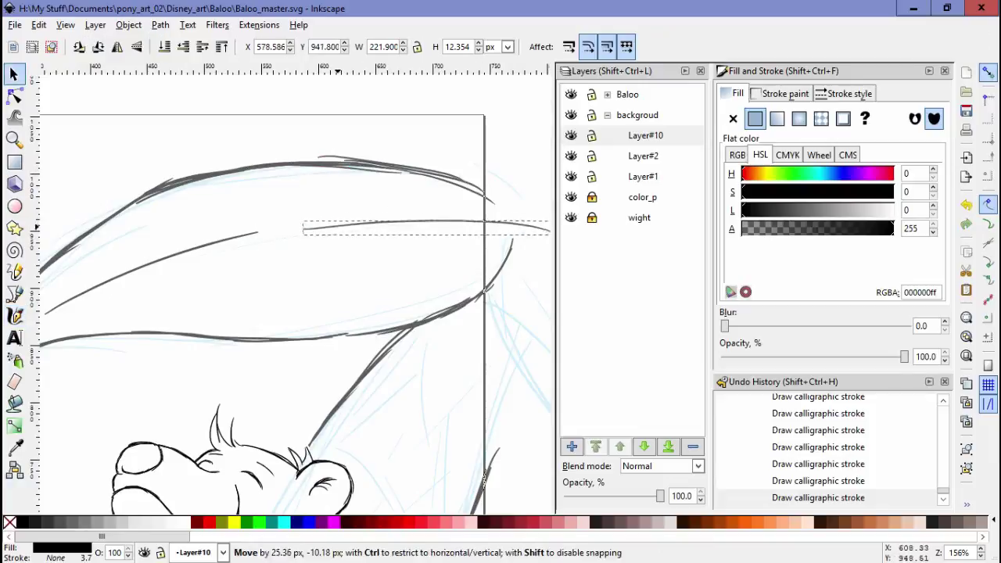
{"action": "scroll", "coordinate": [313, 273], "scroll_direction": "right", "scroll_amount": 2}
{"action": "left_click_drag", "start_coordinate": [359, 235], "coordinate": [360, 232]}
{"action": "key", "text": "Escape"}
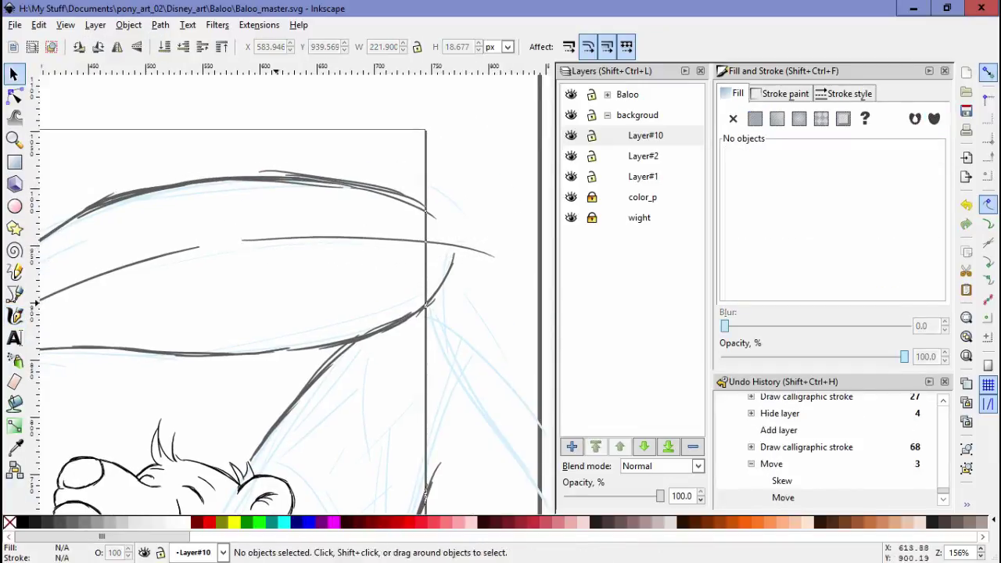
{"action": "scroll", "coordinate": [290, 290], "scroll_direction": "down", "scroll_amount": 5}
Add Layer#11 and draw thin calligraphic net lines beside the bear's head.
{"action": "key", "text": "ctrl+shift+n"}
{"action": "key", "text": "Return"}
{"action": "key", "text": "c"}
{"action": "left_click_drag", "start_coordinate": [479, 500], "coordinate": [479, 510]}
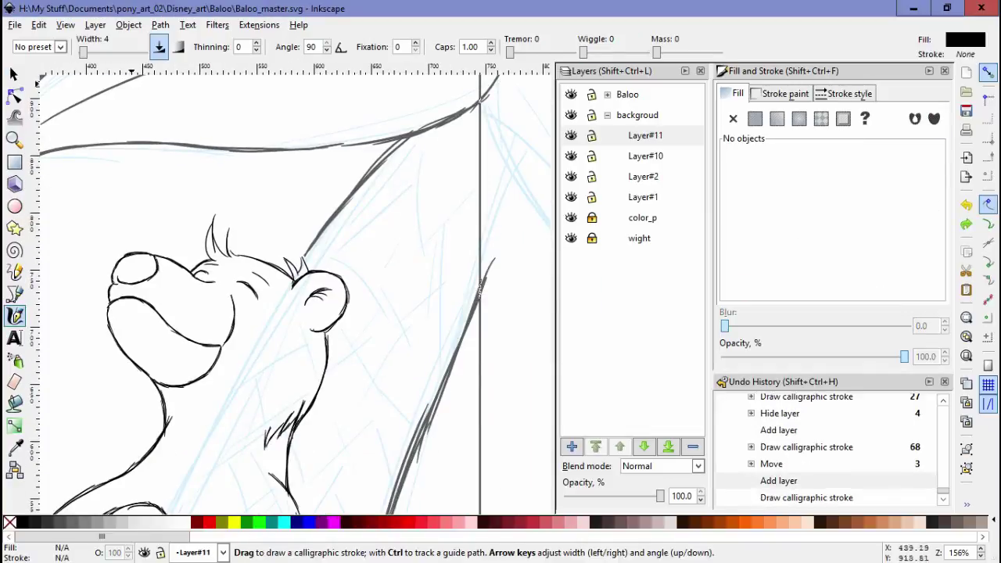
{"action": "key", "text": "Right"}
{"action": "mouse_move", "coordinate": [304, 258]}
{"action": "left_mouse_down"}
{"action": "mouse_move", "coordinate": [413, 242]}
{"action": "mouse_move", "coordinate": [418, 351]}
{"action": "left_mouse_up"}
{"action": "left_click_drag", "start_coordinate": [526, 167], "coordinate": [413, 244]}
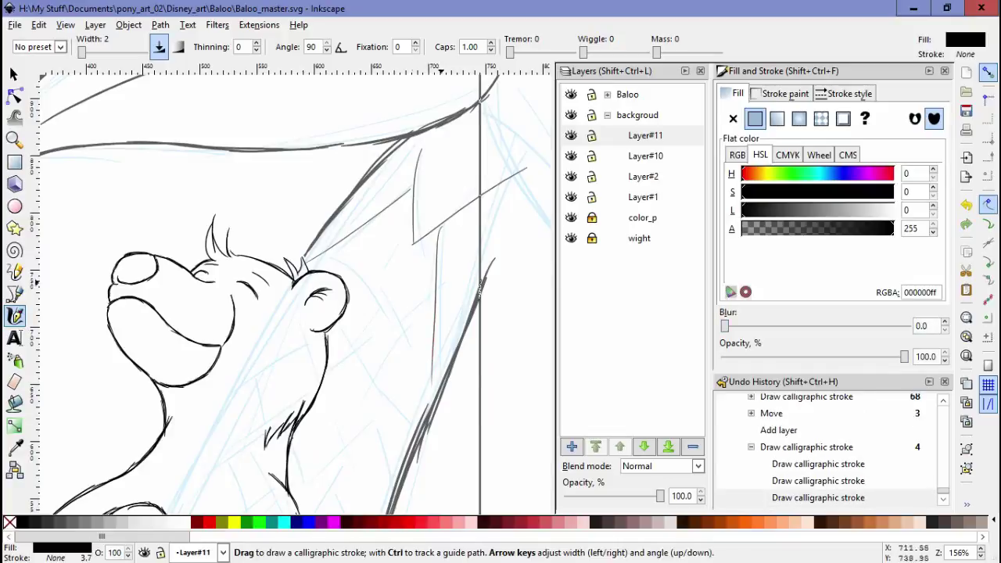
{"action": "left_click_drag", "start_coordinate": [440, 285], "coordinate": [392, 325]}
{"action": "scroll", "coordinate": [480, 289], "scroll_direction": "down", "scroll_amount": 2}
{"action": "scroll", "coordinate": [508, 219], "scroll_direction": "left", "scroll_amount": 1}
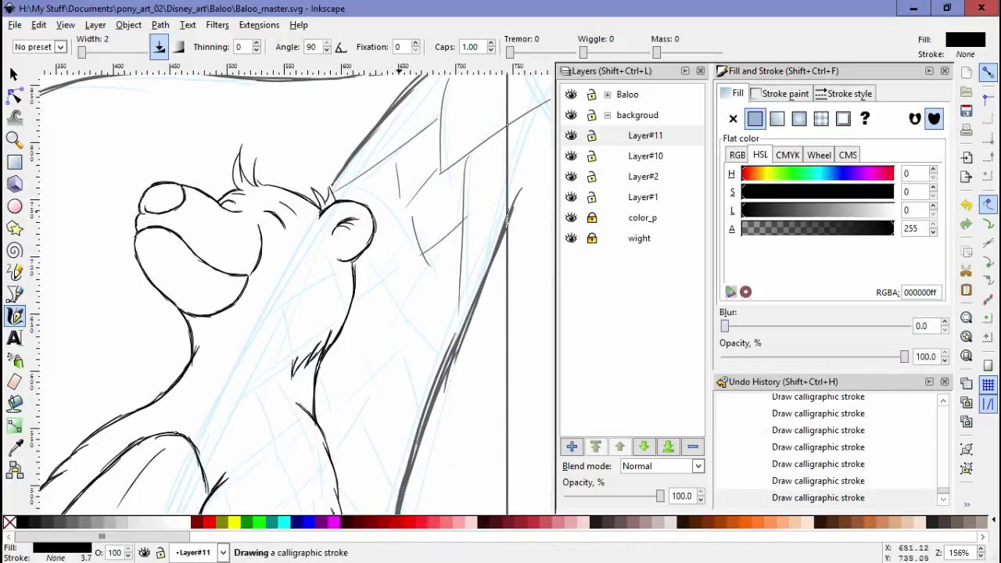
{"action": "scroll", "coordinate": [506, 220], "scroll_direction": "down", "scroll_amount": 2}
{"action": "scroll", "coordinate": [507, 220], "scroll_direction": "right", "scroll_amount": 1}
{"action": "scroll", "coordinate": [484, 160], "scroll_direction": "down", "scroll_amount": 2}
{"action": "scroll", "coordinate": [484, 161], "scroll_direction": "left", "scroll_amount": 1}
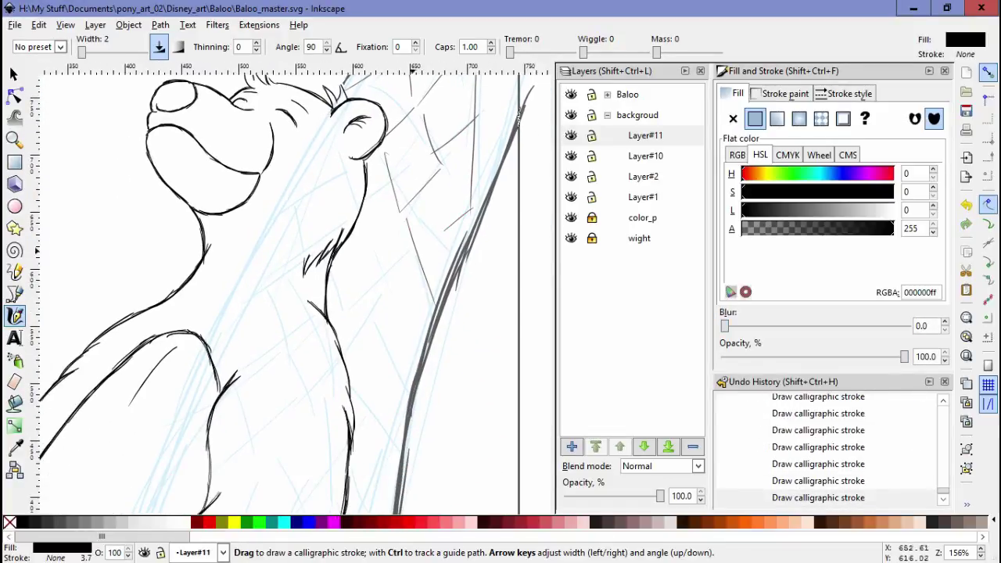
{"action": "scroll", "coordinate": [355, 297], "scroll_direction": "down", "scroll_amount": 2}
{"action": "scroll", "coordinate": [355, 297], "scroll_direction": "down", "scroll_amount": 2}
{"action": "scroll", "coordinate": [355, 297], "scroll_direction": "right", "scroll_amount": 1}
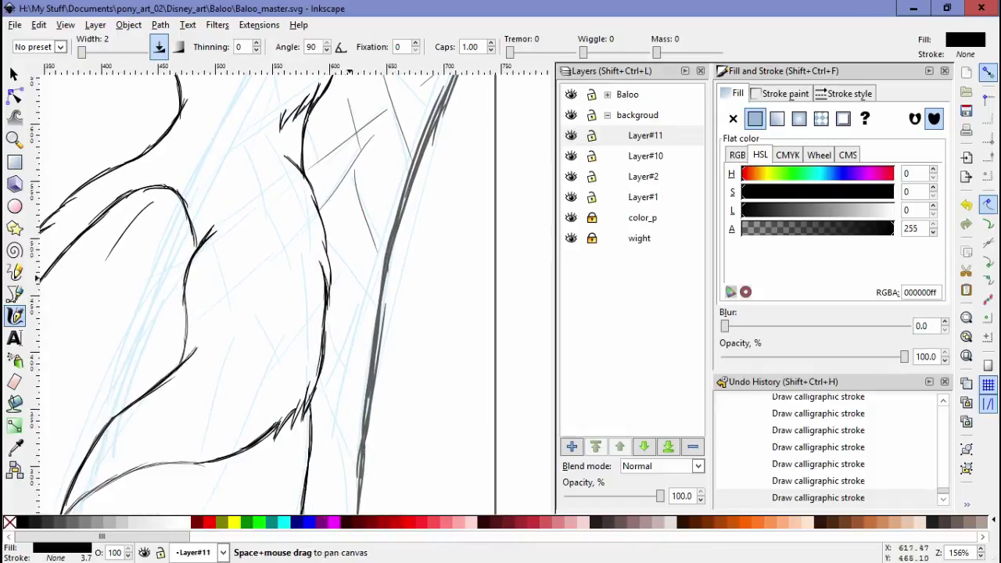
{"action": "scroll", "coordinate": [273, 289], "scroll_direction": "down", "scroll_amount": 2}
{"action": "scroll", "coordinate": [273, 289], "scroll_direction": "left", "scroll_amount": 1}
{"action": "scroll", "coordinate": [274, 289], "scroll_direction": "down", "scroll_amount": 2}
{"action": "scroll", "coordinate": [273, 289], "scroll_direction": "left", "scroll_amount": 1}
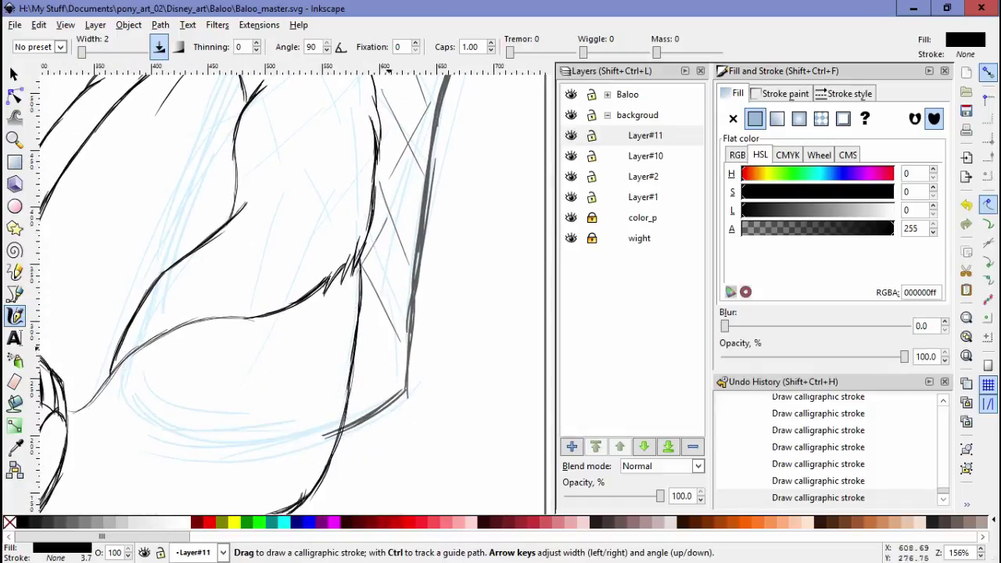
Skew, squash and enlarge the net strokes to fit between the bear and the trunk.
{"action": "left_click_drag", "start_coordinate": [313, 234], "coordinate": [270, 356]}
{"action": "left_click", "coordinate": [270, 356]}
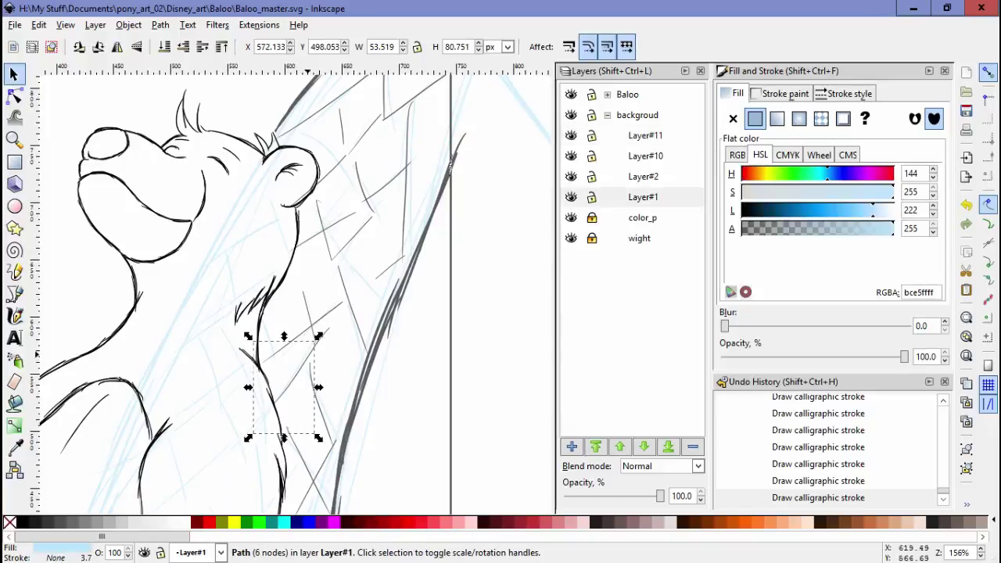
{"action": "left_click", "coordinate": [304, 366]}
{"action": "mouse_move", "coordinate": [318, 387]}
{"action": "left_mouse_down"}
{"action": "mouse_move", "coordinate": [334, 366]}
{"action": "mouse_move", "coordinate": [317, 365]}
{"action": "mouse_move", "coordinate": [306, 320]}
{"action": "mouse_move", "coordinate": [319, 318]}
{"action": "left_mouse_up"}
{"action": "left_click_drag", "start_coordinate": [321, 357], "coordinate": [318, 356]}
{"action": "key", "text": "Escape"}
{"action": "scroll", "coordinate": [318, 357], "scroll_direction": "up", "scroll_amount": 3}
{"action": "left_click", "coordinate": [328, 297]}
{"action": "left_click_drag", "start_coordinate": [323, 290], "coordinate": [317, 299]}
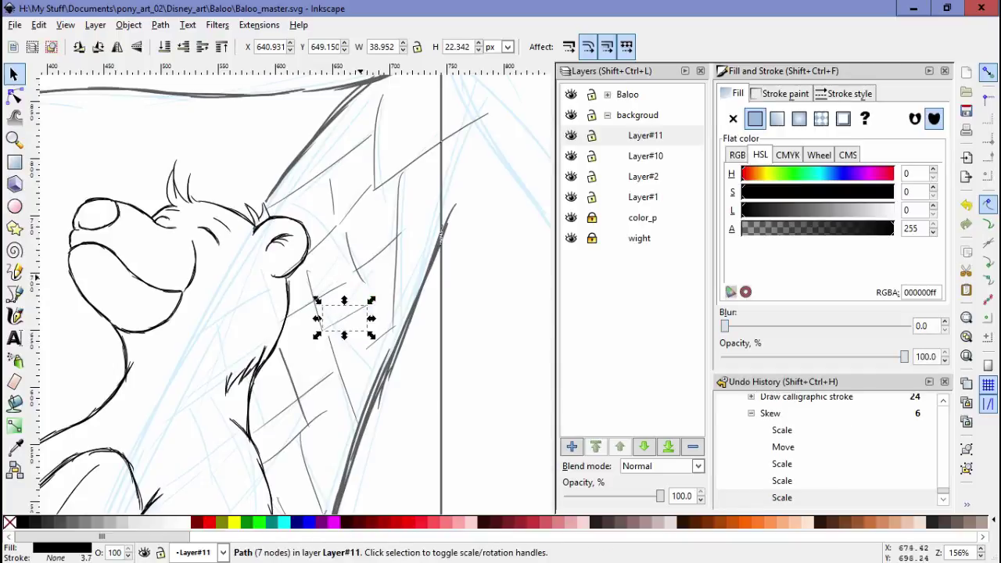
{"action": "mouse_move", "coordinate": [344, 336]}
{"action": "left_mouse_down"}
{"action": "mouse_move", "coordinate": [344, 322]}
{"action": "mouse_move", "coordinate": [368, 373]}
{"action": "left_mouse_up"}
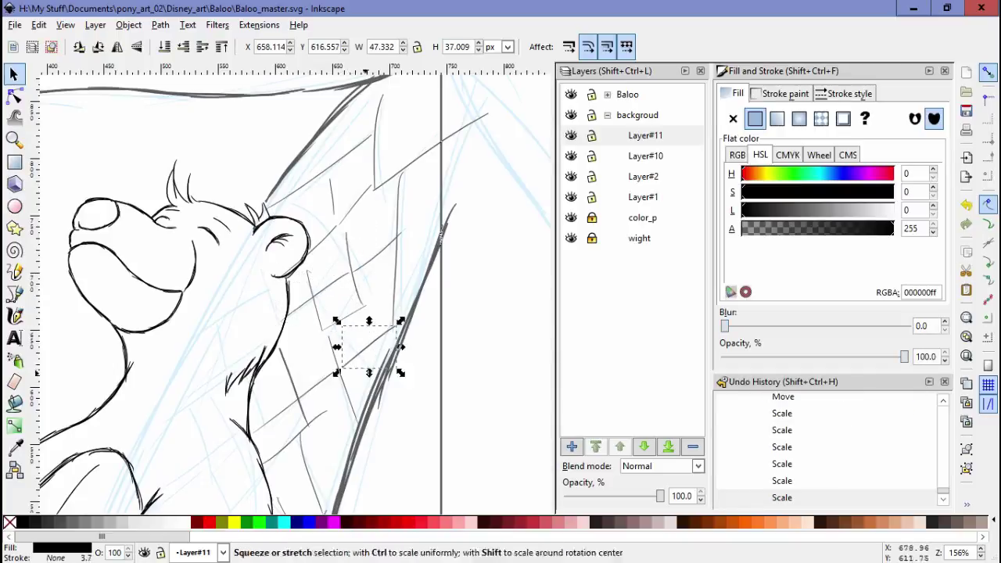
{"action": "key", "text": "Escape"}
{"action": "scroll", "coordinate": [368, 205], "scroll_direction": "down", "scroll_amount": 1}
{"action": "scroll", "coordinate": [367, 205], "scroll_direction": "down", "scroll_amount": 1}
{"action": "scroll", "coordinate": [367, 205], "scroll_direction": "down", "scroll_amount": 1}
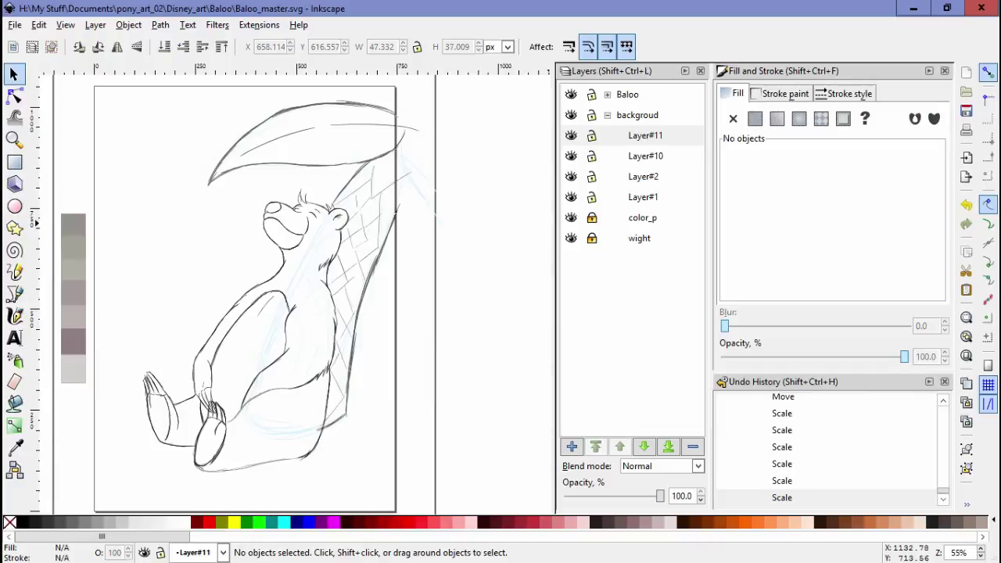
Hide the Layer#2 and Layer#1 sketches, leaving the inked bear, leaf, trunk and net.
{"action": "left_click", "coordinate": [644, 135]}
{"action": "scroll", "coordinate": [383, 233], "scroll_direction": "left", "scroll_amount": 1}
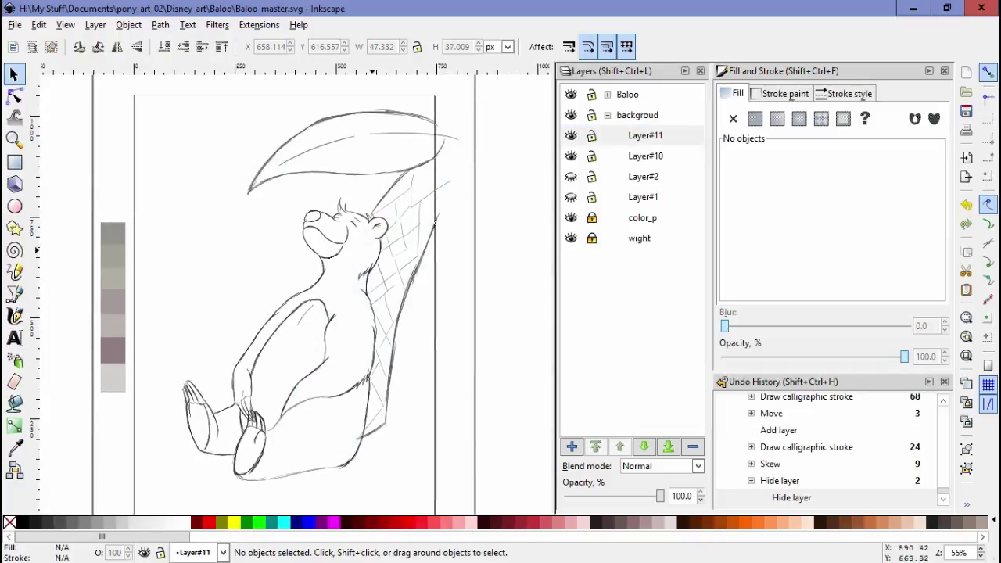
{"action": "key", "text": "z"}
{"action": "scroll", "coordinate": [205, 219], "scroll_direction": "down", "scroll_amount": 1}
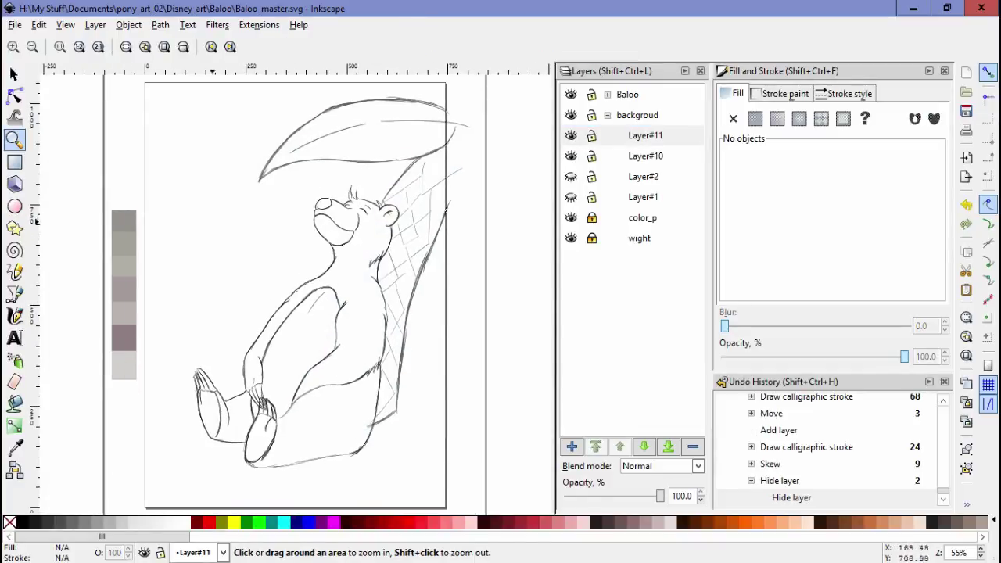
{"action": "key", "text": "s"}
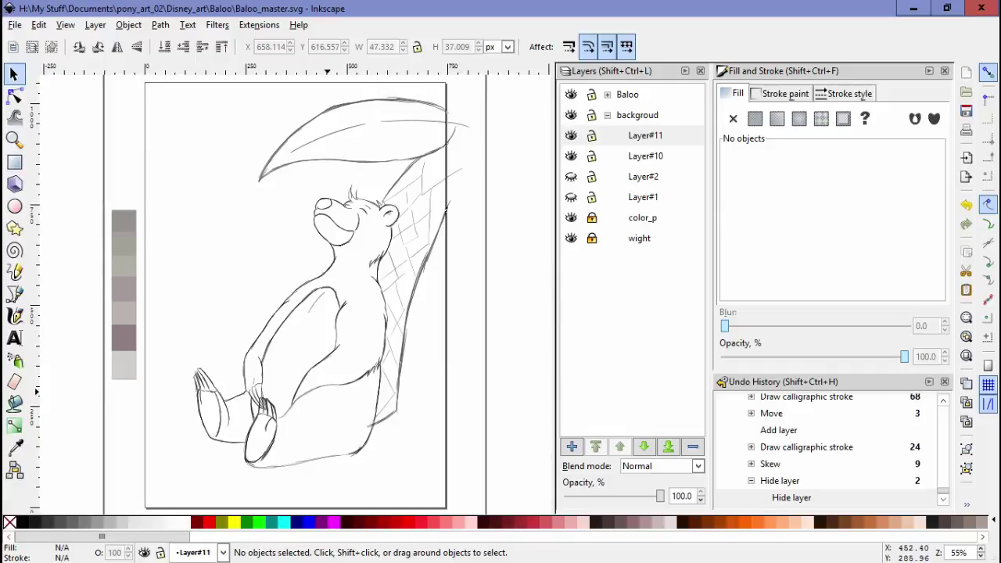
{"action": "scroll", "coordinate": [482, 179], "scroll_direction": "up", "scroll_amount": 3, "text": "ctrl"}
Stretch a net line near the head so it fills the hammock.
{"action": "left_click", "coordinate": [336, 270]}
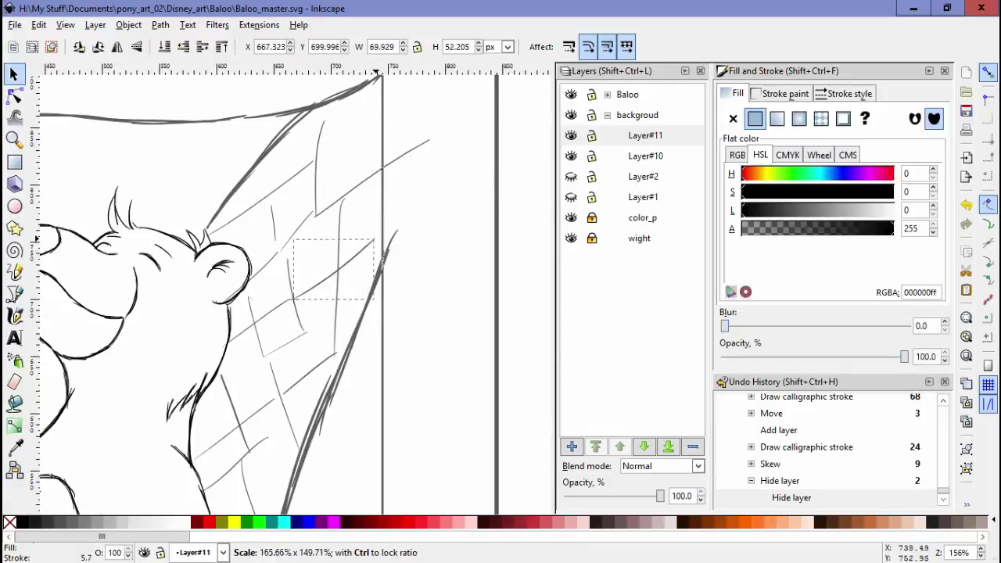
{"action": "mouse_move", "coordinate": [385, 236]}
{"action": "left_mouse_down"}
{"action": "mouse_move", "coordinate": [361, 358]}
{"action": "mouse_move", "coordinate": [317, 206]}
{"action": "mouse_move", "coordinate": [266, 200]}
{"action": "mouse_move", "coordinate": [263, 149]}
{"action": "left_mouse_up"}
{"action": "left_click_drag", "start_coordinate": [272, 245], "coordinate": [275, 252]}
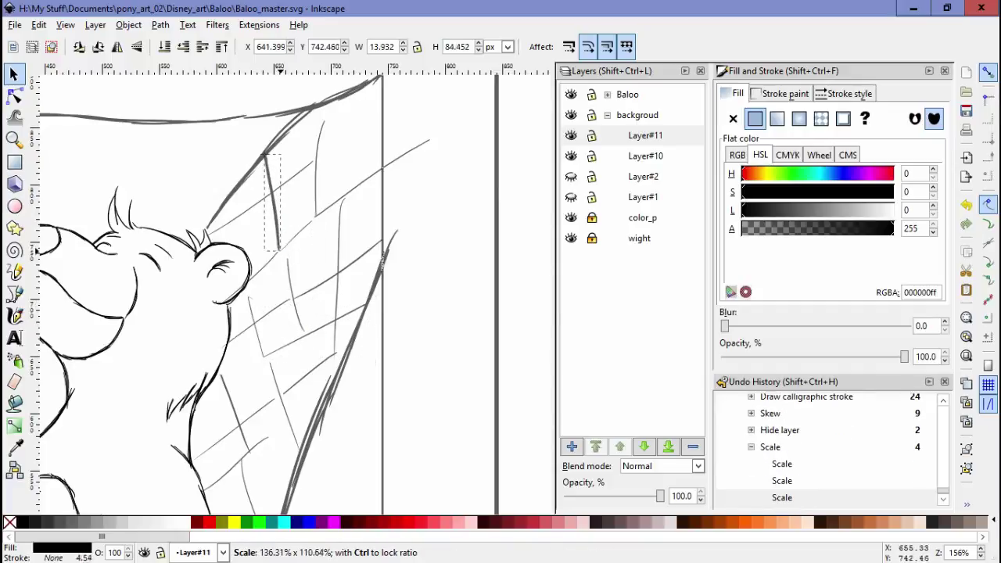
{"action": "key", "text": "Escape"}
{"action": "scroll", "coordinate": [290, 297], "scroll_direction": "up", "scroll_amount": 1}
Draw five more calligraphic net lines across the hammock.
{"action": "left_click", "coordinate": [14, 315]}
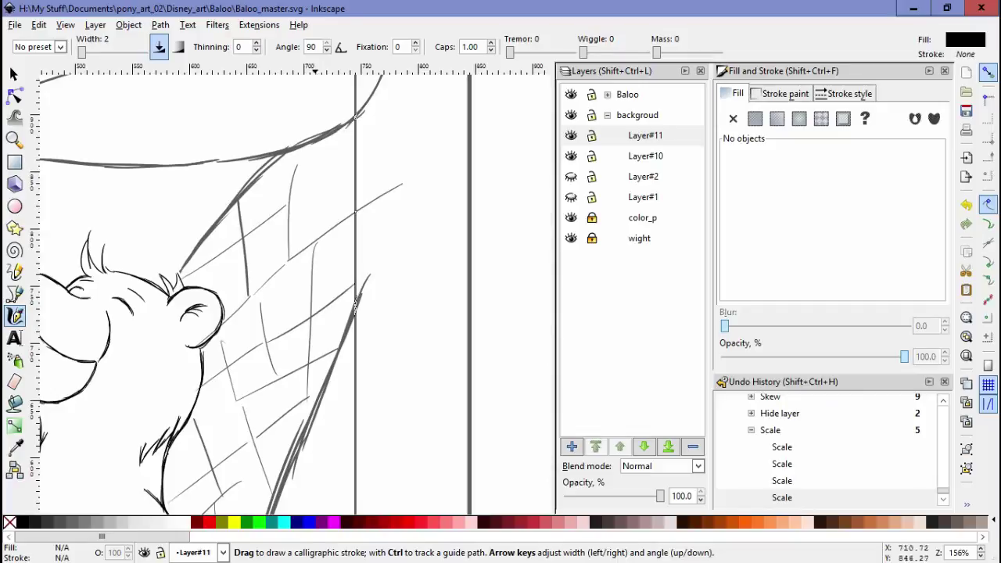
{"action": "left_click_drag", "start_coordinate": [356, 301], "coordinate": [368, 274]}
{"action": "left_click_drag", "start_coordinate": [330, 194], "coordinate": [329, 137]}
{"action": "left_click_drag", "start_coordinate": [303, 248], "coordinate": [211, 258]}
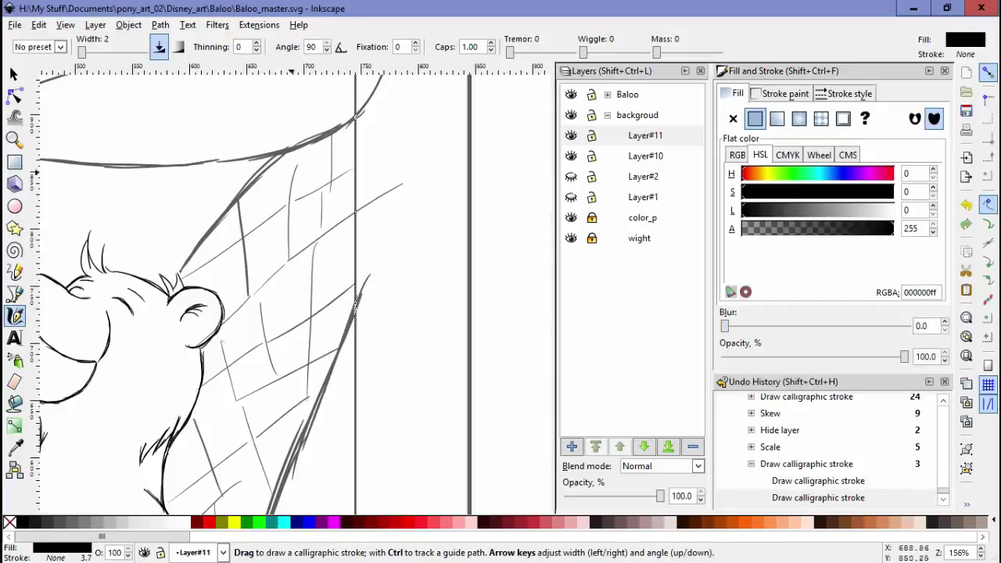
{"action": "left_click_drag", "start_coordinate": [291, 172], "coordinate": [238, 201]}
{"action": "mouse_move", "coordinate": [291, 186]}
{"action": "left_mouse_down"}
{"action": "mouse_move", "coordinate": [296, 157]}
{"action": "mouse_move", "coordinate": [297, 184]}
{"action": "left_mouse_up"}
{"action": "key", "text": "space"}
{"action": "key", "text": "Escape"}
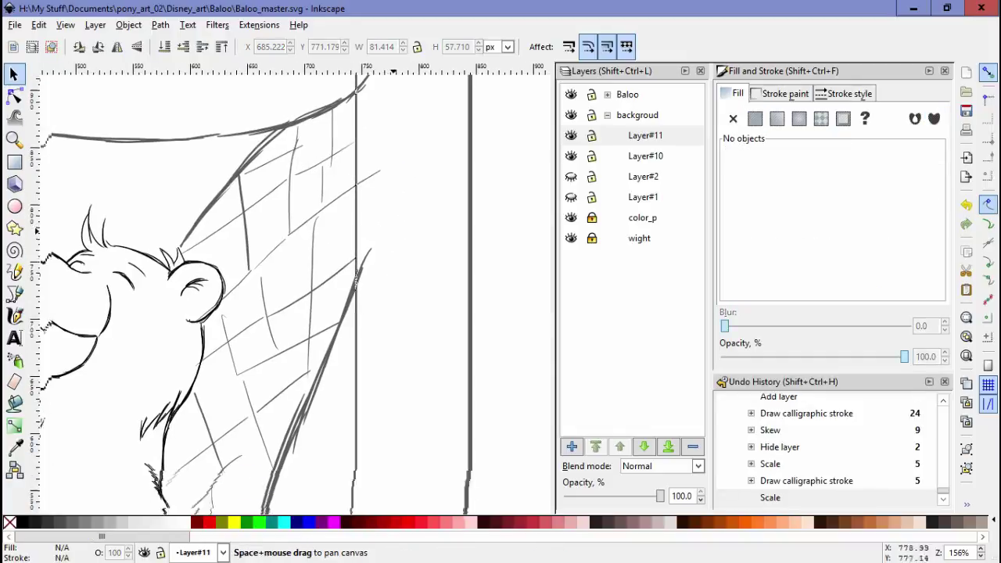
{"action": "scroll", "coordinate": [235, 297], "scroll_direction": "down", "scroll_amount": 3, "text": "ctrl"}
{"action": "scroll", "coordinate": [235, 297], "scroll_direction": "up", "scroll_amount": 2, "text": "ctrl"}
On Layer#10, draw thicker strokes forming a second leaf above Baloo's head.
{"action": "left_click", "coordinate": [268, 227]}
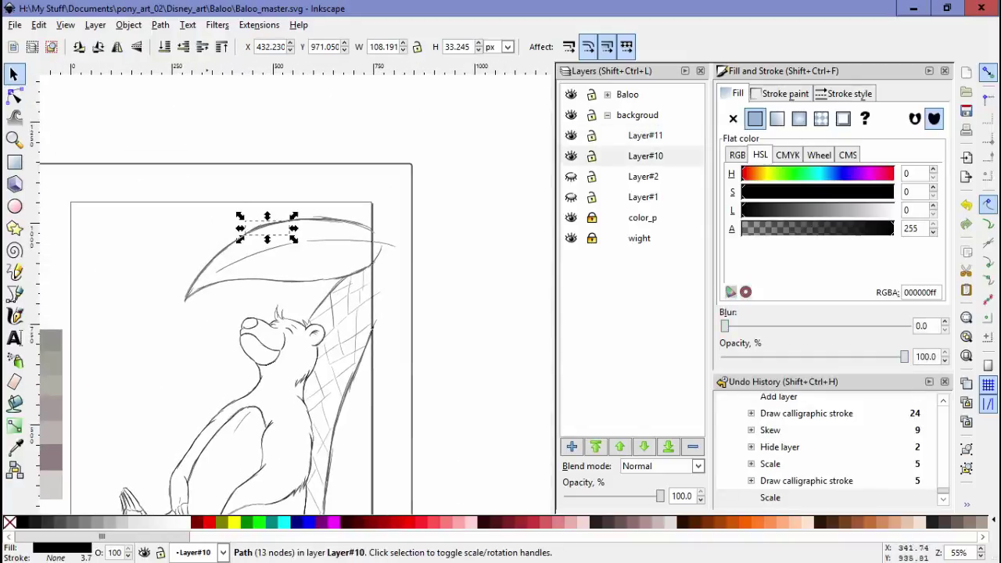
{"action": "key", "text": "c"}
{"action": "scroll", "coordinate": [235, 297], "scroll_direction": "up", "scroll_amount": 2, "text": "ctrl"}
{"action": "left_click_drag", "start_coordinate": [145, 312], "coordinate": [289, 297]}
{"action": "mouse_move", "coordinate": [239, 181]}
{"action": "left_mouse_down"}
{"action": "mouse_move", "coordinate": [172, 242]}
{"action": "mouse_move", "coordinate": [270, 228]}
{"action": "left_mouse_up"}
{"action": "key", "text": "ctrl+z"}
{"action": "key", "text": "ctrl+z"}
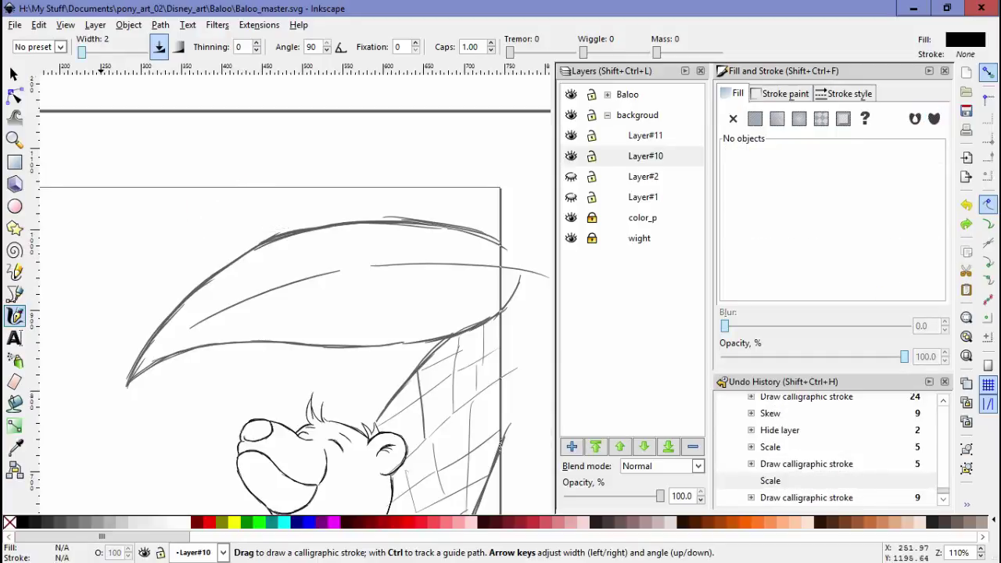
{"action": "left_click_drag", "start_coordinate": [81, 52], "coordinate": [83, 51]}
{"action": "left_click_drag", "start_coordinate": [141, 168], "coordinate": [227, 136]}
{"action": "left_click_drag", "start_coordinate": [125, 266], "coordinate": [235, 191]}
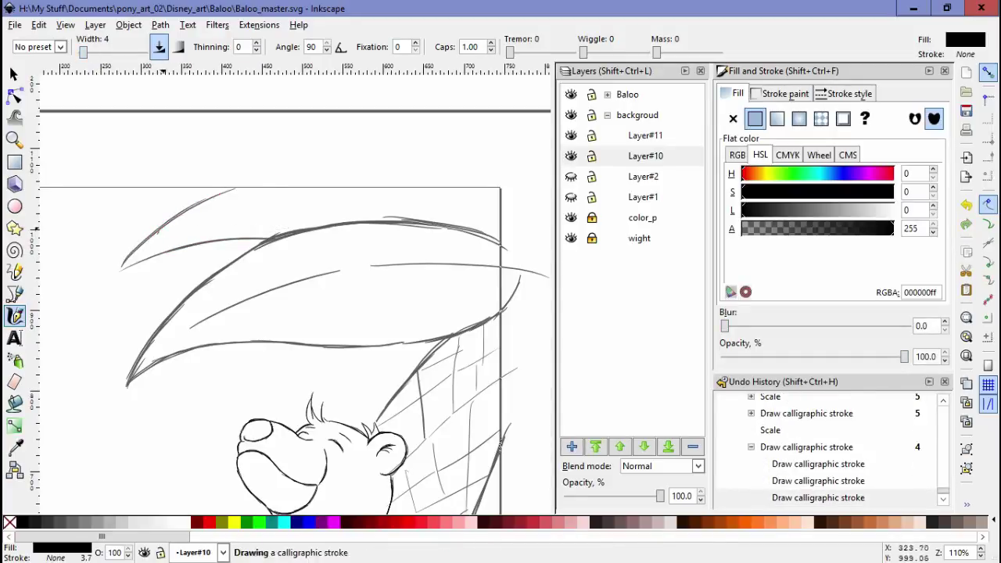
{"action": "scroll", "coordinate": [465, 312], "scroll_direction": "down", "scroll_amount": 2, "text": "ctrl"}
{"action": "scroll", "coordinate": [426, 344], "scroll_direction": "down", "scroll_amount": 1, "text": "ctrl"}
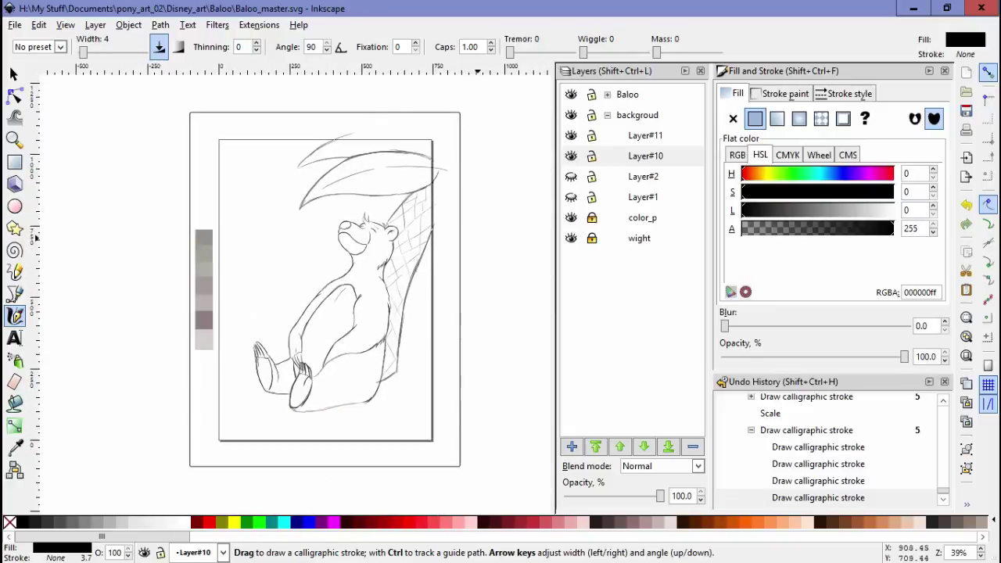
{"action": "scroll", "coordinate": [396, 280], "scroll_direction": "up", "scroll_amount": 1, "text": "ctrl"}
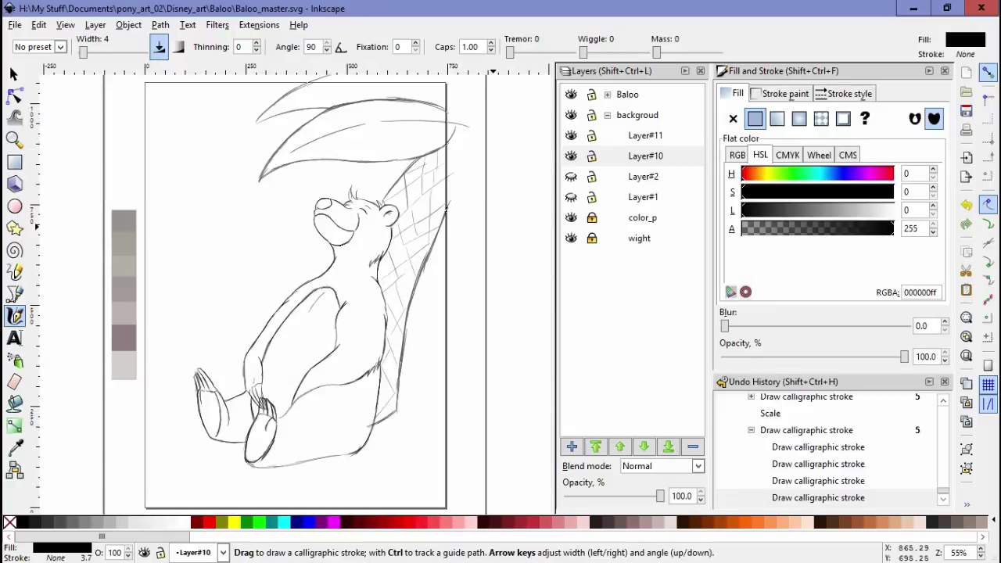
Sample the grey-brown colour with the Dropper and undo a trial belly fill.
{"action": "left_click", "coordinate": [14, 446]}
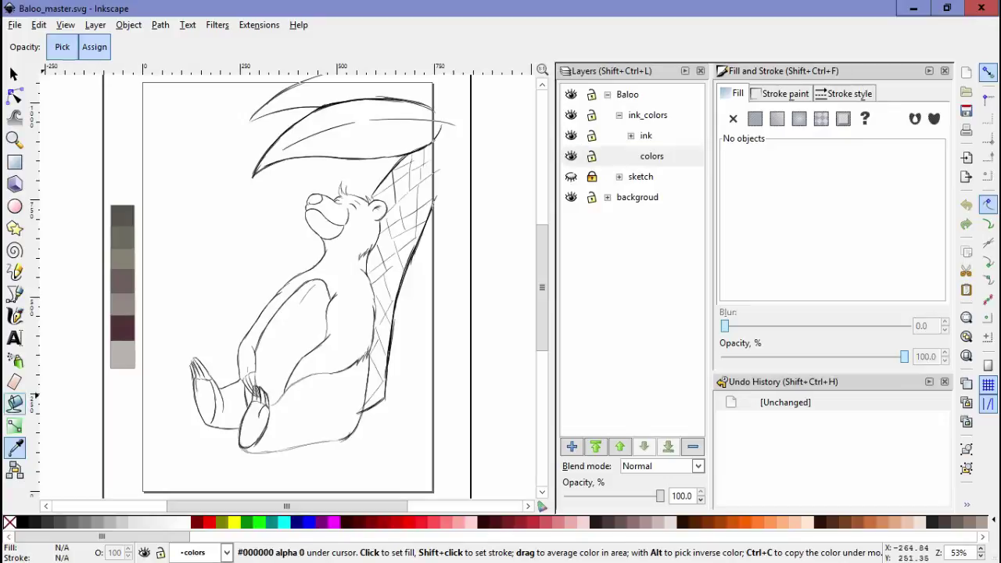
{"action": "key", "text": "u"}
{"action": "left_click", "coordinate": [331, 417]}
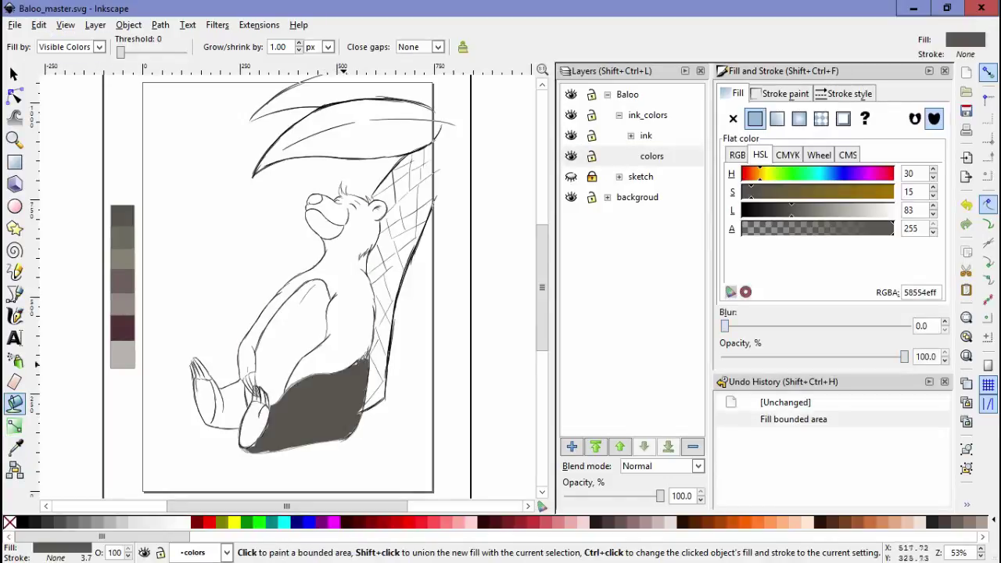
{"action": "left_click", "coordinate": [314, 384]}
{"action": "key", "text": "ctrl+z"}
{"action": "key", "text": "ctrl+z"}
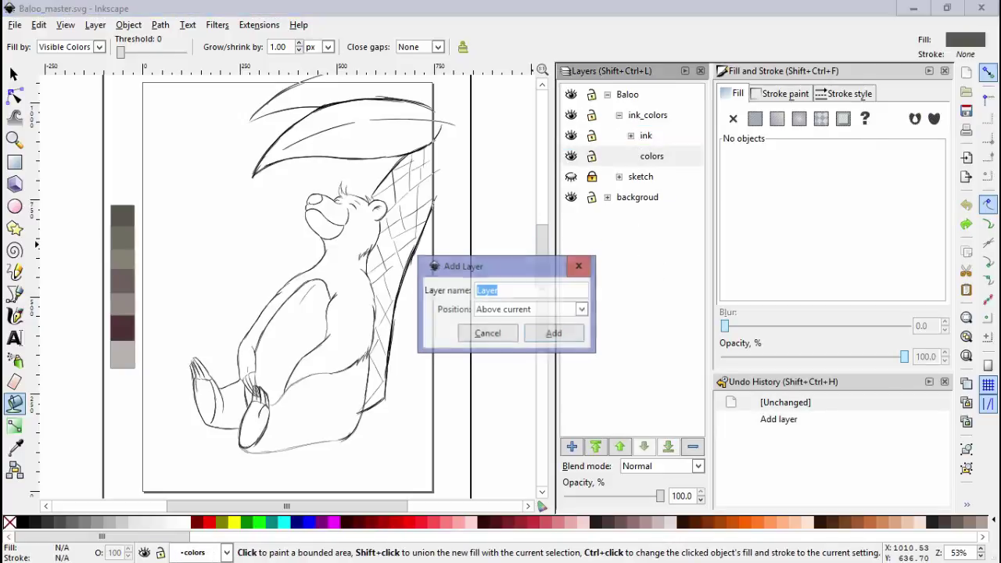
Add Layer#12 and paint-bucket Baloo's belly and body regions grey-brown.
{"action": "left_click", "coordinate": [319, 410]}
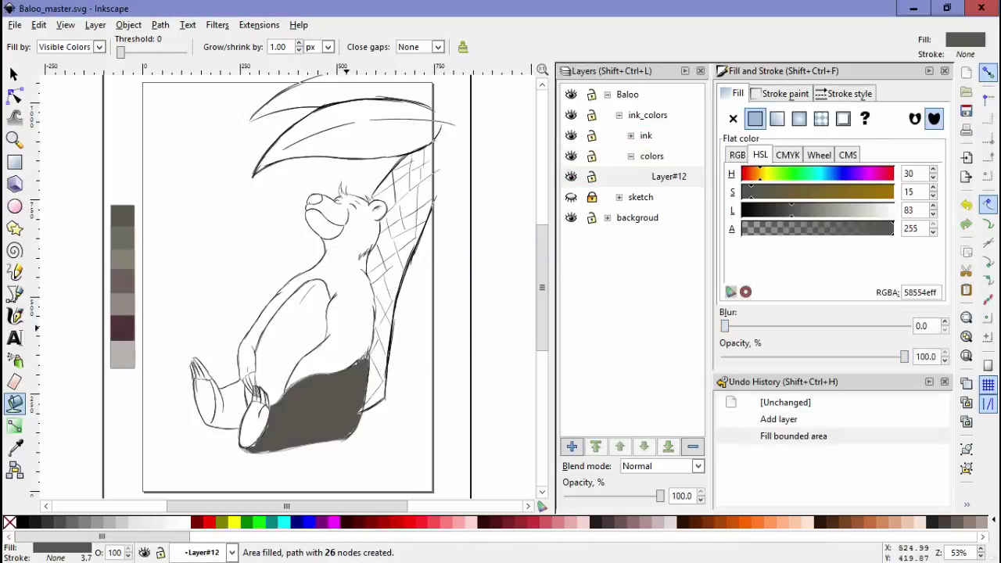
{"action": "left_click", "coordinate": [328, 297]}
{"action": "left_click", "coordinate": [215, 399]}
{"action": "left_click", "coordinate": [301, 387]}
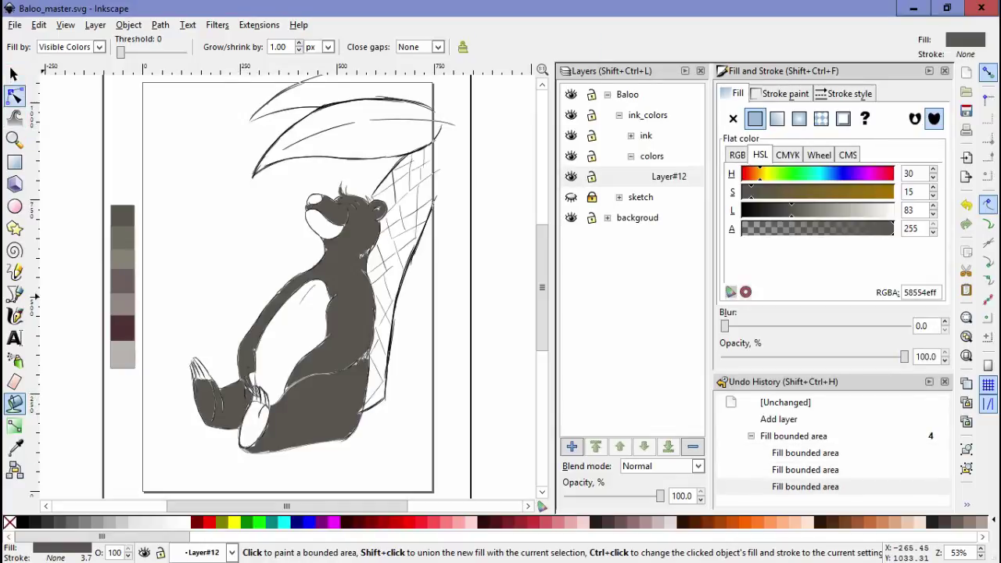
{"action": "left_click", "coordinate": [14, 95]}
{"action": "scroll", "coordinate": [354, 199], "scroll_direction": "up", "scroll_amount": 2}
{"action": "scroll", "coordinate": [355, 199], "scroll_direction": "up", "scroll_amount": 2}
Delete the muzzle fill nodes and reshape the fill along the muzzle and cheek.
{"action": "left_click_drag", "start_coordinate": [148, 176], "coordinate": [481, 361]}
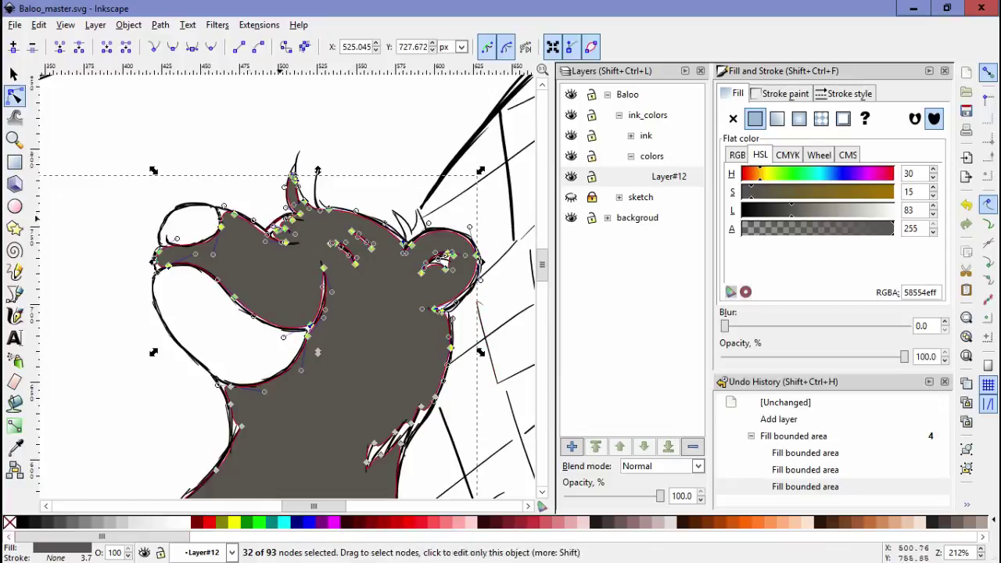
{"action": "scroll", "coordinate": [182, 140], "scroll_direction": "up", "scroll_amount": 1}
{"action": "key", "text": "Escape"}
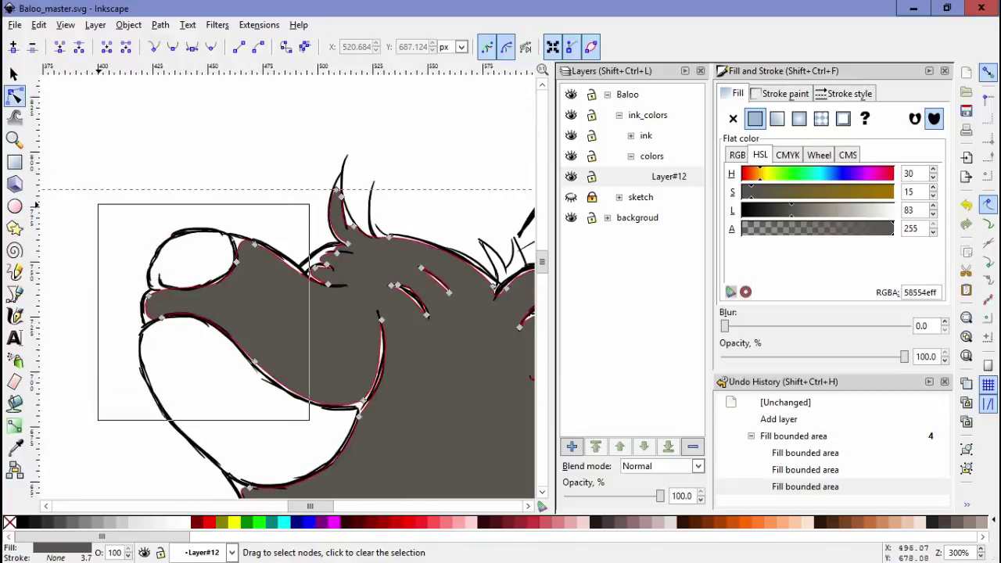
{"action": "left_click_drag", "start_coordinate": [97, 204], "coordinate": [98, 204]}
{"action": "key", "text": "Delete"}
{"action": "mouse_move", "coordinate": [361, 403]}
{"action": "left_mouse_down"}
{"action": "mouse_move", "coordinate": [235, 440]}
{"action": "mouse_move", "coordinate": [211, 249]}
{"action": "left_mouse_up"}
{"action": "left_click_drag", "start_coordinate": [234, 439], "coordinate": [310, 341]}
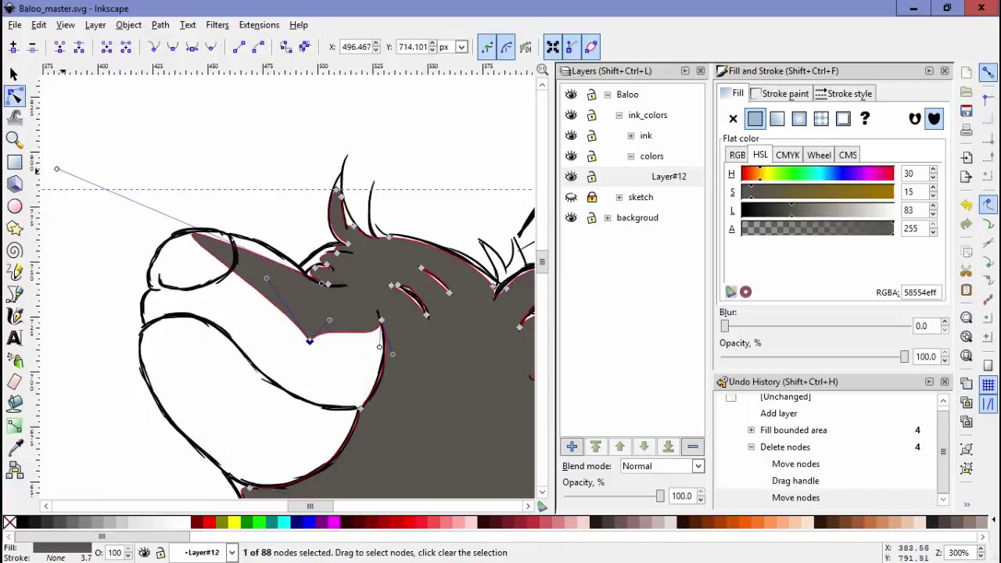
{"action": "left_click_drag", "start_coordinate": [57, 169], "coordinate": [269, 279]}
{"action": "mouse_move", "coordinate": [309, 341]}
{"action": "left_mouse_down"}
{"action": "mouse_move", "coordinate": [362, 301]}
{"action": "mouse_move", "coordinate": [294, 312]}
{"action": "left_mouse_up"}
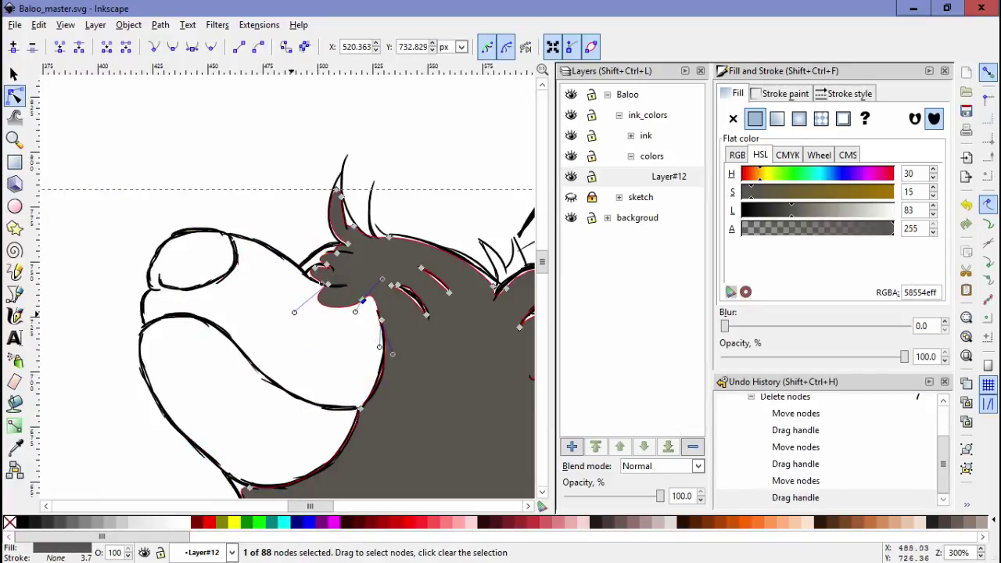
{"action": "left_click_drag", "start_coordinate": [381, 278], "coordinate": [355, 278]}
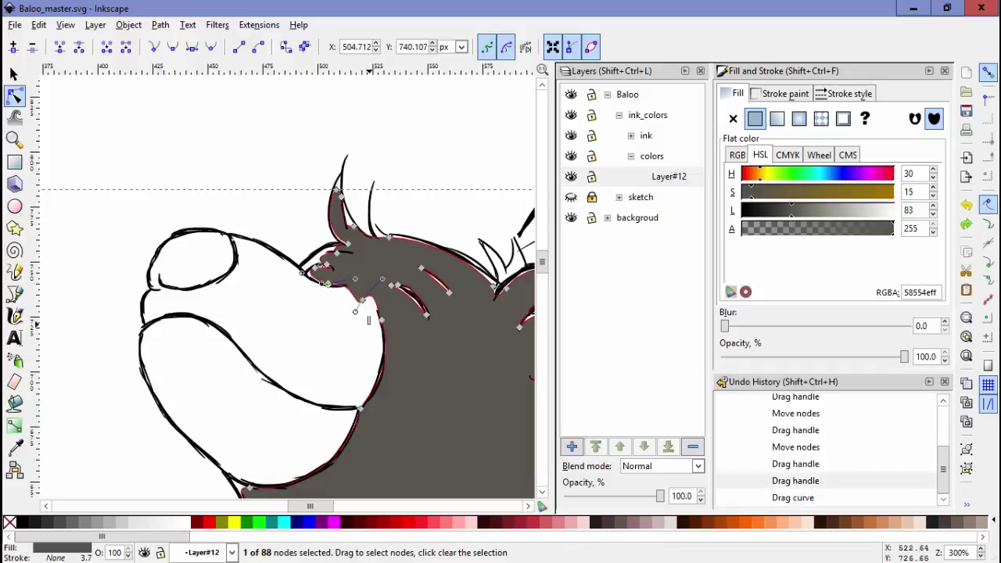
{"action": "key", "text": "shift+s"}
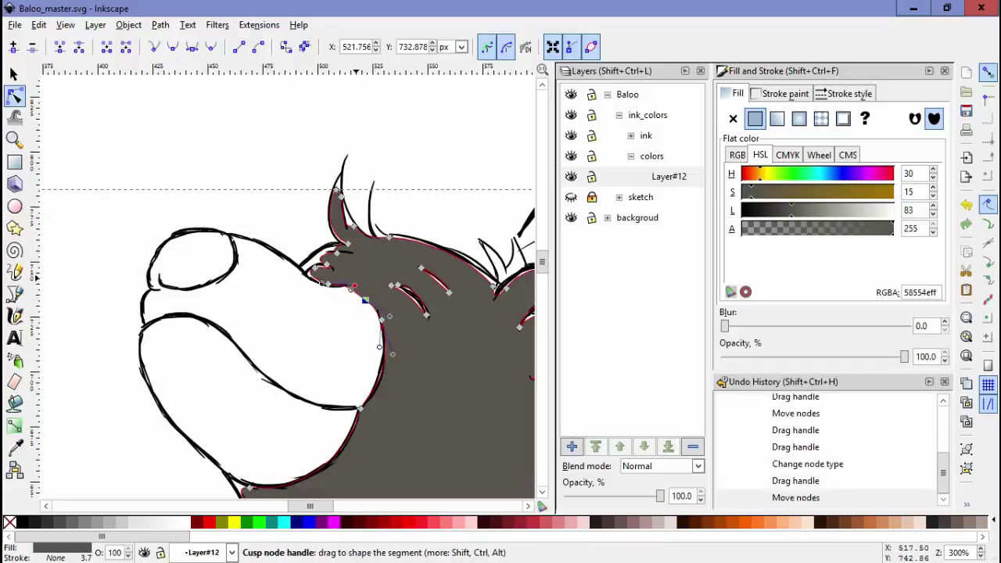
{"action": "scroll", "coordinate": [364, 300], "scroll_direction": "up", "scroll_amount": 3}
Shape the fill into sharp ear tips that meet the ink outline.
{"action": "left_click", "coordinate": [288, 304]}
{"action": "left_click_drag", "start_coordinate": [355, 305], "coordinate": [366, 248]}
{"action": "key", "text": "shift+s"}
{"action": "left_click_drag", "start_coordinate": [313, 280], "coordinate": [327, 272]}
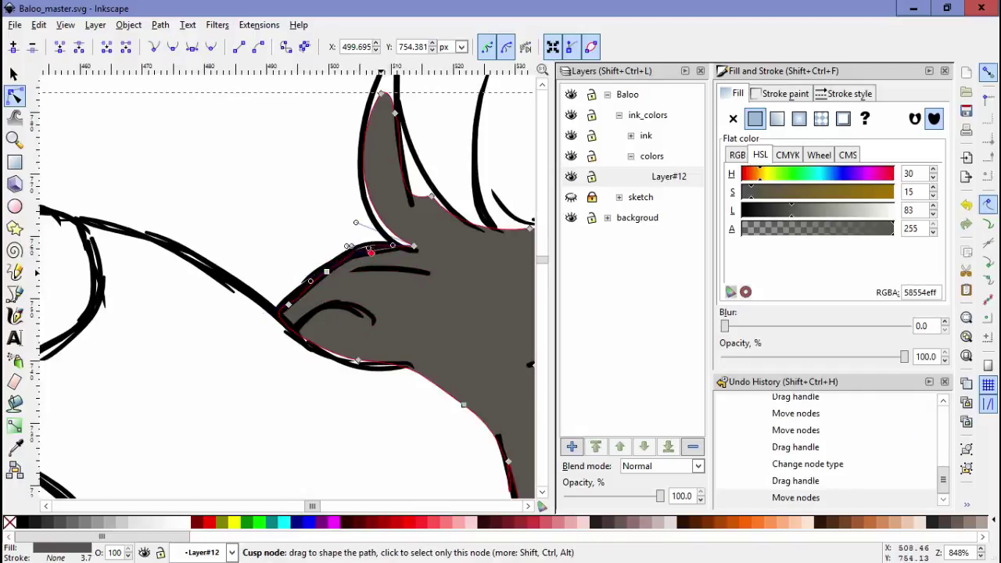
{"action": "mouse_move", "coordinate": [413, 248]}
{"action": "left_mouse_down"}
{"action": "mouse_move", "coordinate": [334, 344]}
{"action": "mouse_move", "coordinate": [294, 356]}
{"action": "left_mouse_up"}
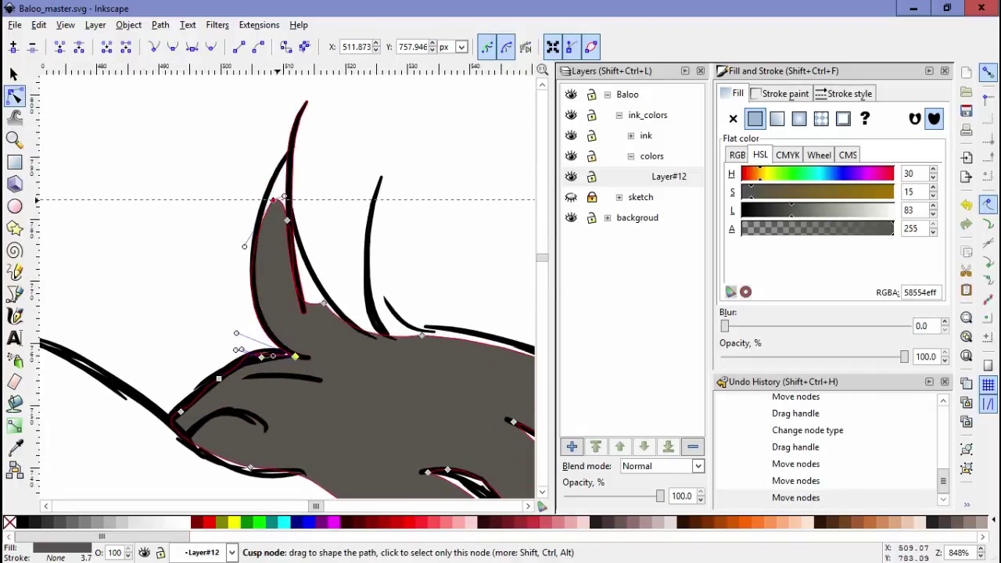
{"action": "mouse_move", "coordinate": [272, 200]}
{"action": "left_mouse_down"}
{"action": "mouse_move", "coordinate": [286, 159]}
{"action": "mouse_move", "coordinate": [250, 206]}
{"action": "mouse_move", "coordinate": [138, 250]}
{"action": "left_mouse_up"}
{"action": "mouse_move", "coordinate": [232, 364]}
{"action": "left_mouse_down"}
{"action": "mouse_move", "coordinate": [229, 202]}
{"action": "mouse_move", "coordinate": [211, 258]}
{"action": "left_mouse_up"}
{"action": "left_click_drag", "start_coordinate": [241, 465], "coordinate": [227, 367]}
{"action": "key", "text": "ctrl+z"}
{"action": "key", "text": "ctrl+z"}
{"action": "key", "text": "ctrl+z"}
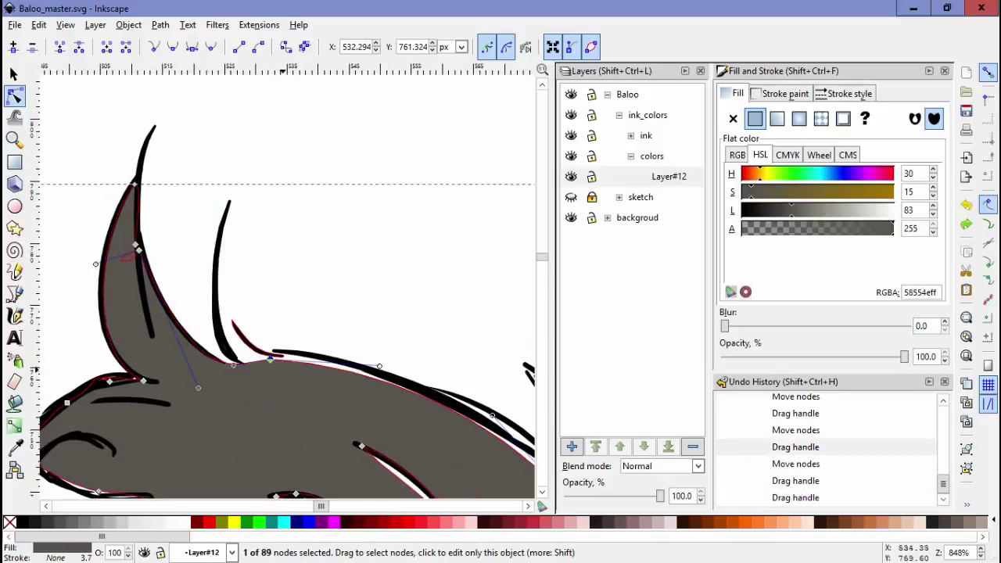
Remove stray head and inner-ear nodes and fit the fill to the ear's right edge.
{"action": "left_click_drag", "start_coordinate": [277, 358], "coordinate": [117, 234]}
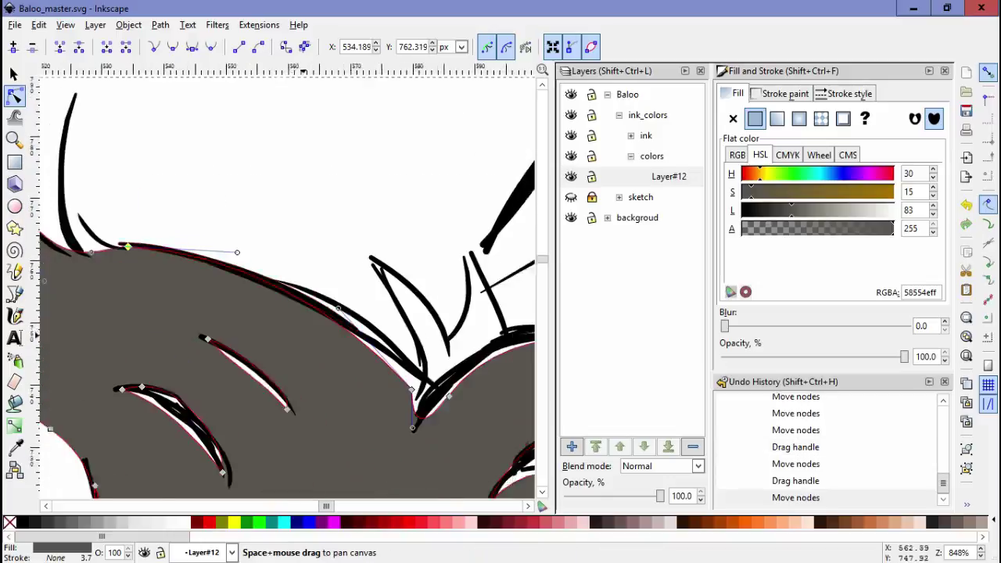
{"action": "left_click_drag", "start_coordinate": [190, 286], "coordinate": [402, 420]}
{"action": "key", "text": "Delete"}
{"action": "left_click_drag", "start_coordinate": [438, 234], "coordinate": [321, 322]}
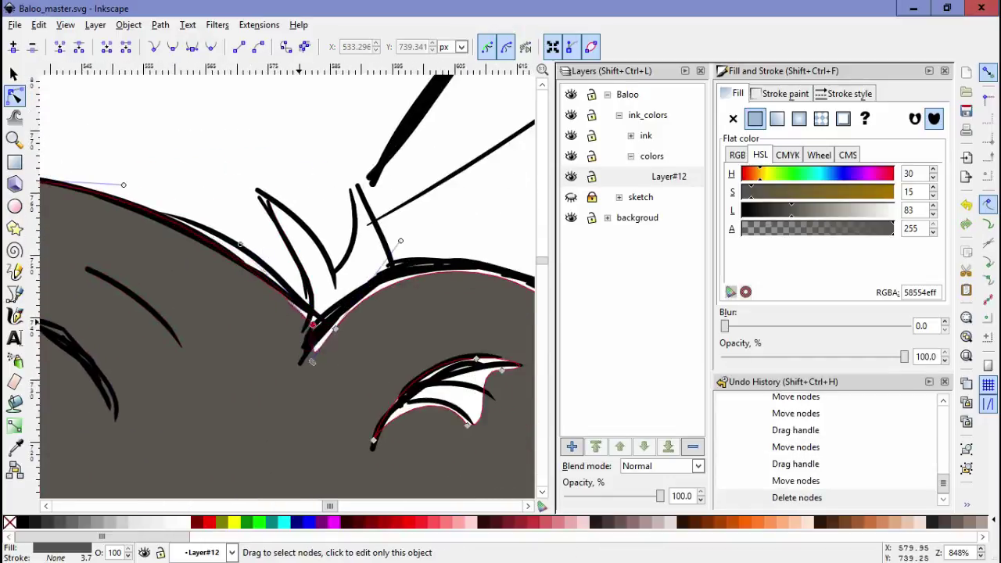
{"action": "left_click_drag", "start_coordinate": [409, 393], "coordinate": [306, 315]}
{"action": "key", "text": "Delete"}
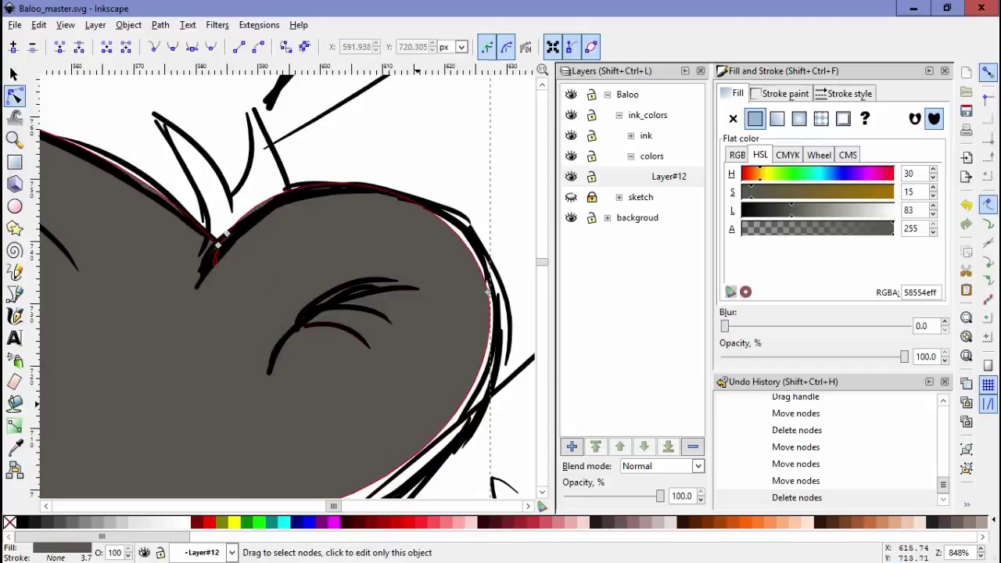
{"action": "left_click_drag", "start_coordinate": [414, 391], "coordinate": [356, 353]}
{"action": "left_click_drag", "start_coordinate": [429, 266], "coordinate": [432, 261]}
{"action": "mouse_move", "coordinate": [446, 352]}
{"action": "left_mouse_down"}
{"action": "mouse_move", "coordinate": [451, 361]}
{"action": "mouse_move", "coordinate": [416, 231]}
{"action": "mouse_move", "coordinate": [427, 307]}
{"action": "left_mouse_up"}
{"action": "left_click_drag", "start_coordinate": [148, 322], "coordinate": [290, 396]}
{"action": "key", "text": "Delete"}
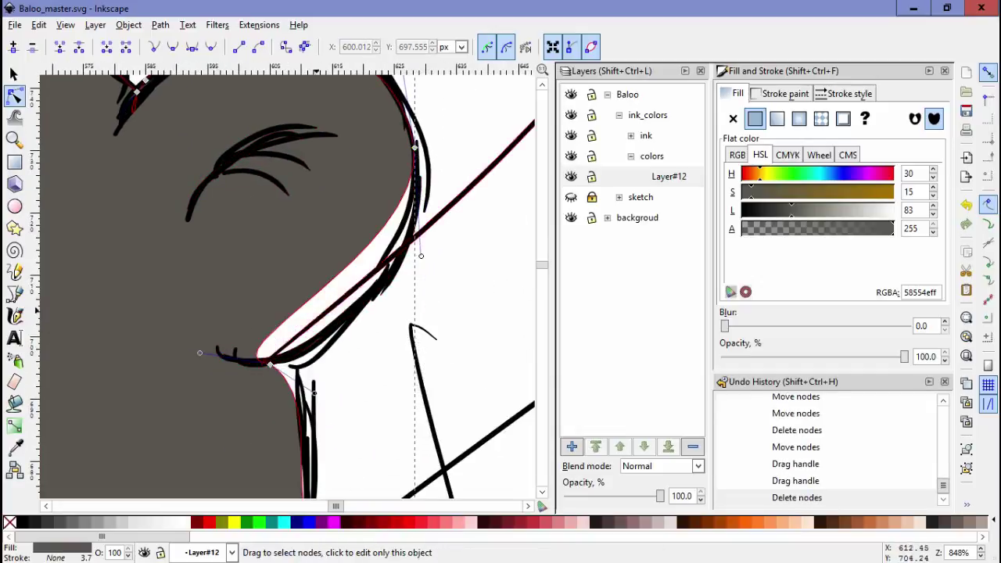
Refine the lower ear curve, delete the ear-bottom nodes, and lock the ink layer.
{"action": "mouse_move", "coordinate": [421, 255]}
{"action": "left_mouse_down"}
{"action": "mouse_move", "coordinate": [406, 235]}
{"action": "mouse_move", "coordinate": [410, 195]}
{"action": "left_mouse_up"}
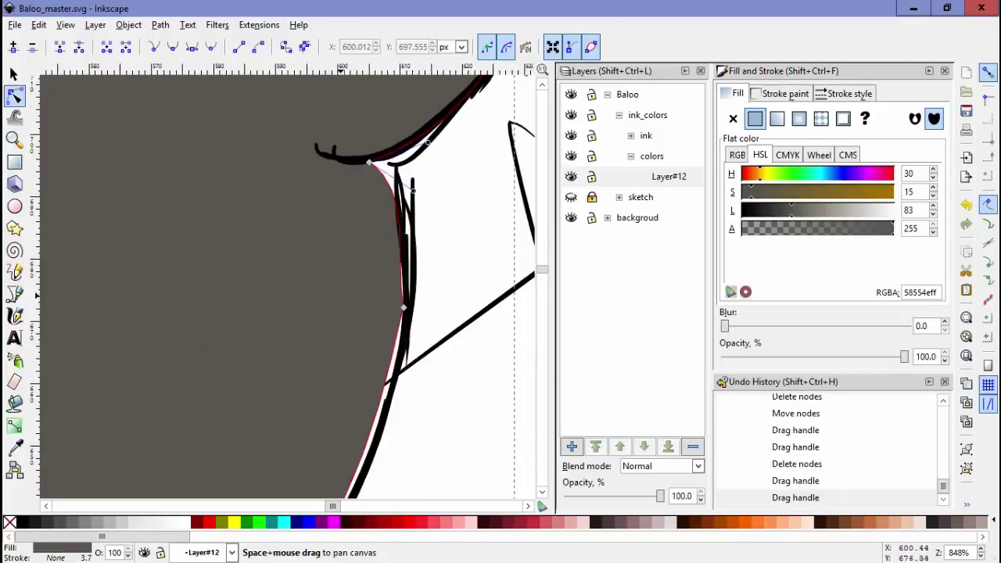
{"action": "left_click_drag", "start_coordinate": [313, 274], "coordinate": [415, 218]}
{"action": "scroll", "coordinate": [415, 218], "scroll_direction": "down", "scroll_amount": 8}
{"action": "scroll", "coordinate": [415, 218], "scroll_direction": "left", "scroll_amount": 3}
{"action": "key", "text": "Delete"}
{"action": "mouse_move", "coordinate": [290, 268]}
{"action": "left_mouse_down"}
{"action": "mouse_move", "coordinate": [133, 435]}
{"action": "mouse_move", "coordinate": [342, 303]}
{"action": "mouse_move", "coordinate": [332, 328]}
{"action": "mouse_move", "coordinate": [349, 305]}
{"action": "left_mouse_up"}
{"action": "left_click", "coordinate": [592, 135]}
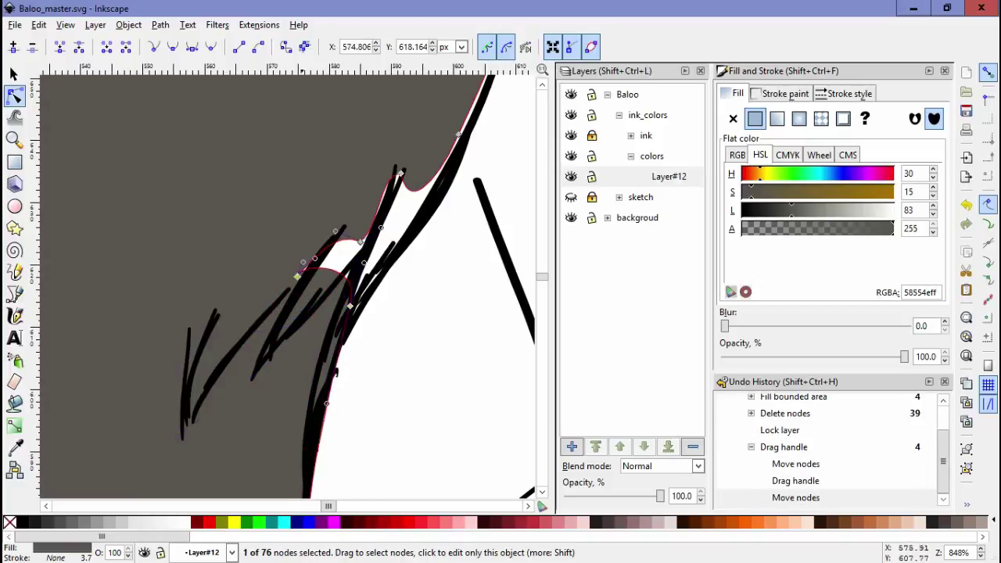
Delete the stray wedge nodes on the fill's edge.
{"action": "left_click", "coordinate": [313, 258]}
{"action": "key", "text": "Delete"}
{"action": "left_click", "coordinate": [401, 211]}
{"action": "left_click_drag", "start_coordinate": [362, 197], "coordinate": [307, 241]}
{"action": "key", "text": "Delete"}
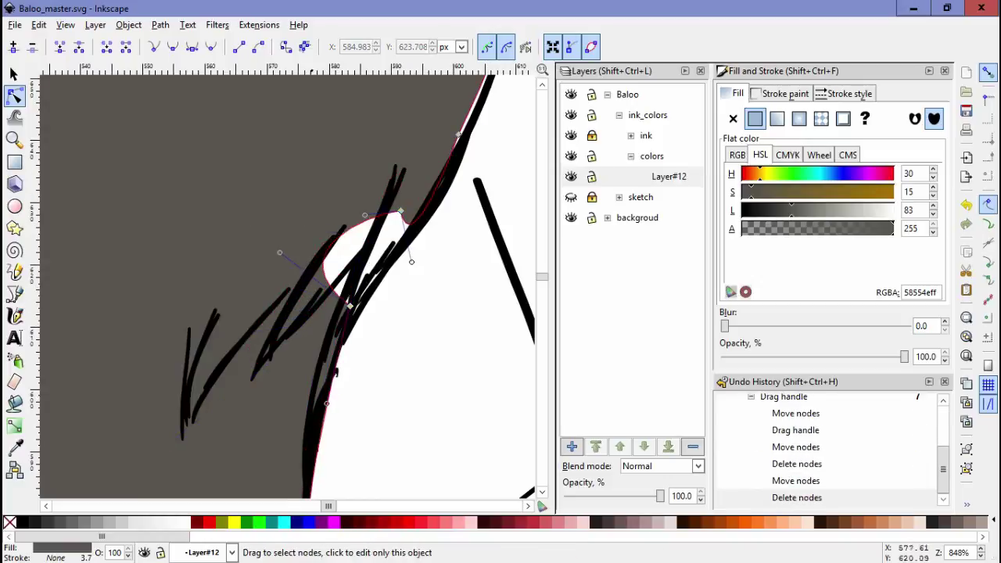
Smooth and move a fill node onto the ink outline, closing the neck gap.
{"action": "left_click", "coordinate": [173, 47]}
{"action": "left_click_drag", "start_coordinate": [411, 261], "coordinate": [435, 422]}
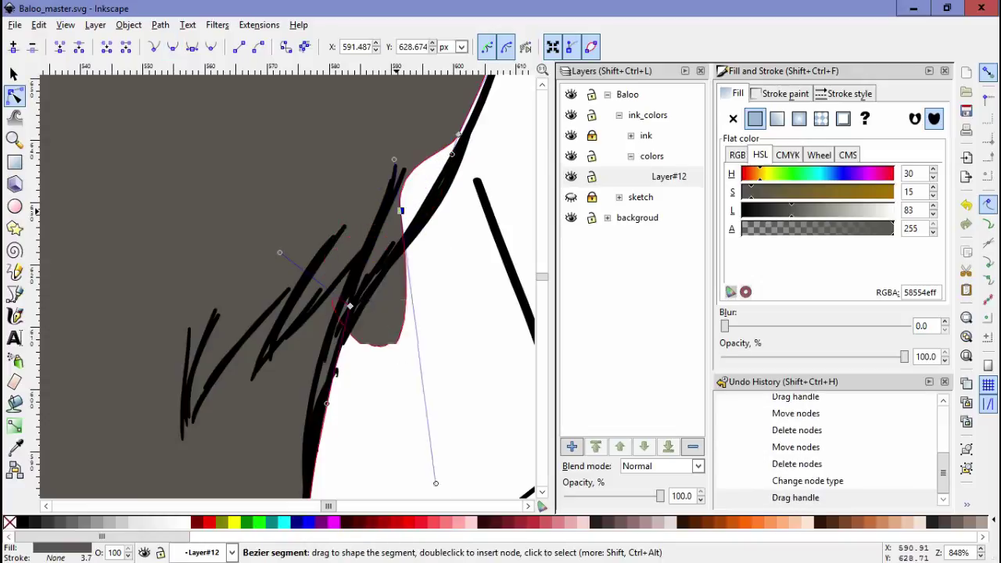
{"action": "left_click_drag", "start_coordinate": [400, 211], "coordinate": [407, 230]}
{"action": "left_click_drag", "start_coordinate": [390, 256], "coordinate": [403, 249]}
{"action": "scroll", "coordinate": [403, 248], "scroll_direction": "up", "scroll_amount": 3}
{"action": "key", "text": "Escape"}
{"action": "key", "text": "Escape"}
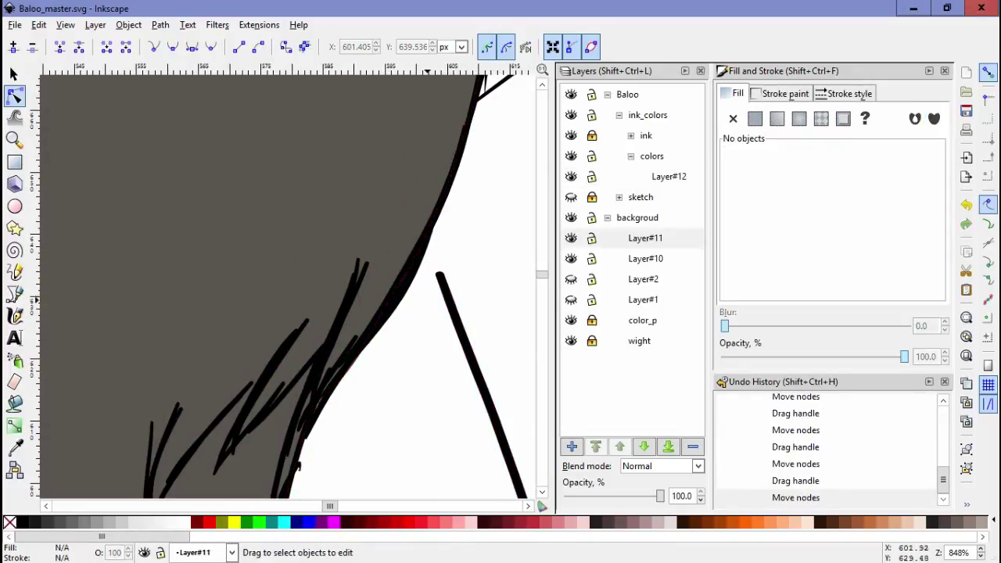
{"action": "left_click_drag", "start_coordinate": [422, 305], "coordinate": [411, 277]}
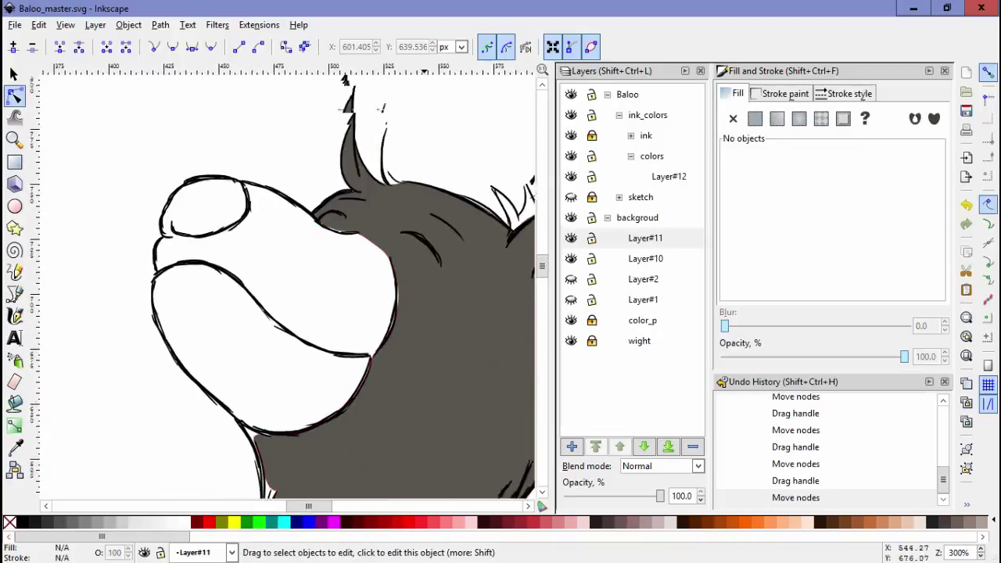
{"action": "left_click", "coordinate": [328, 217]}
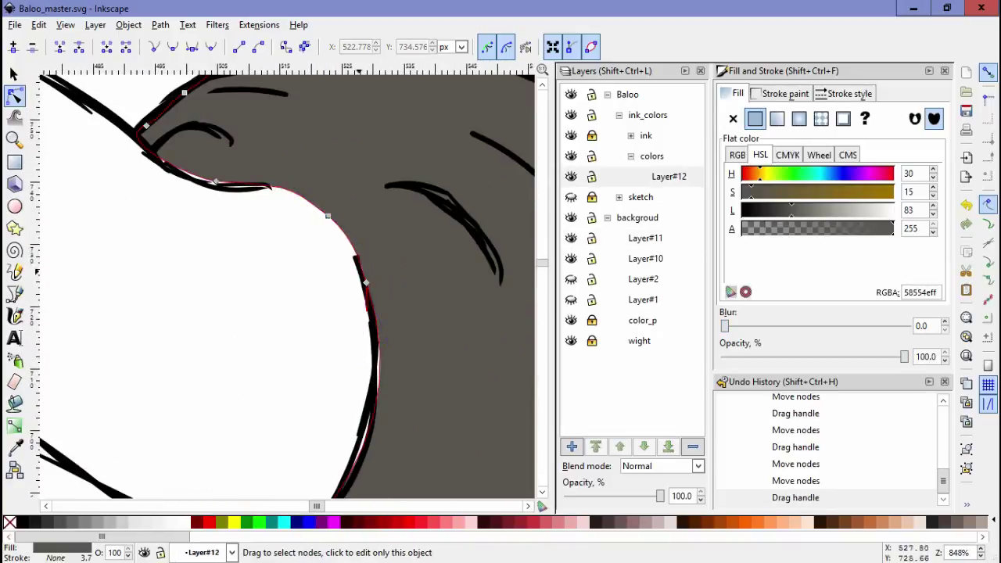
Move fill points onto the ink along Baloo's diagonal limb and delete two surplus points.
{"action": "mouse_move", "coordinate": [312, 297]}
{"action": "left_mouse_down"}
{"action": "mouse_move", "coordinate": [399, 305]}
{"action": "mouse_move", "coordinate": [328, 180]}
{"action": "left_mouse_up"}
{"action": "left_click", "coordinate": [199, 265]}
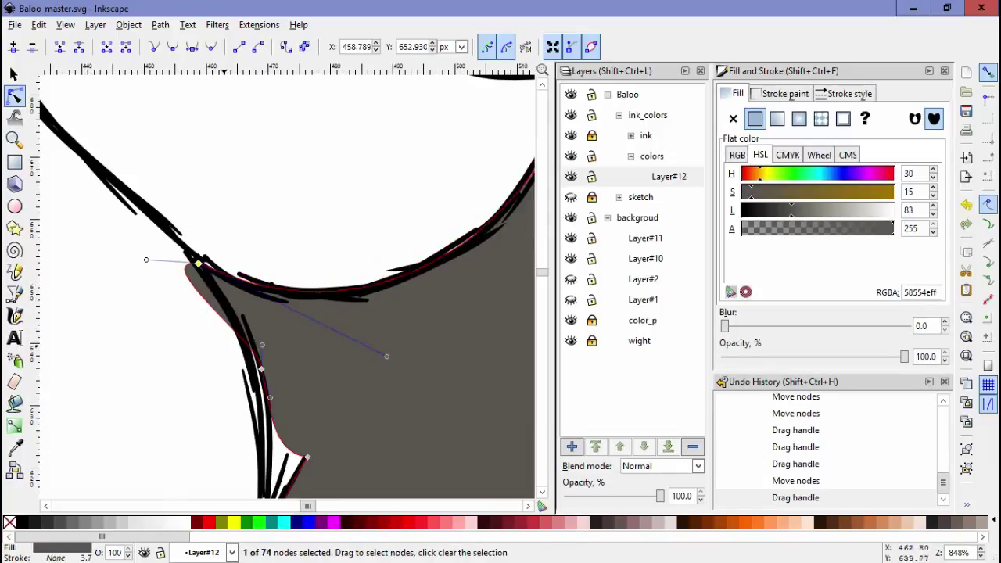
{"action": "left_click_drag", "start_coordinate": [257, 373], "coordinate": [293, 221]}
{"action": "left_click", "coordinate": [302, 343]}
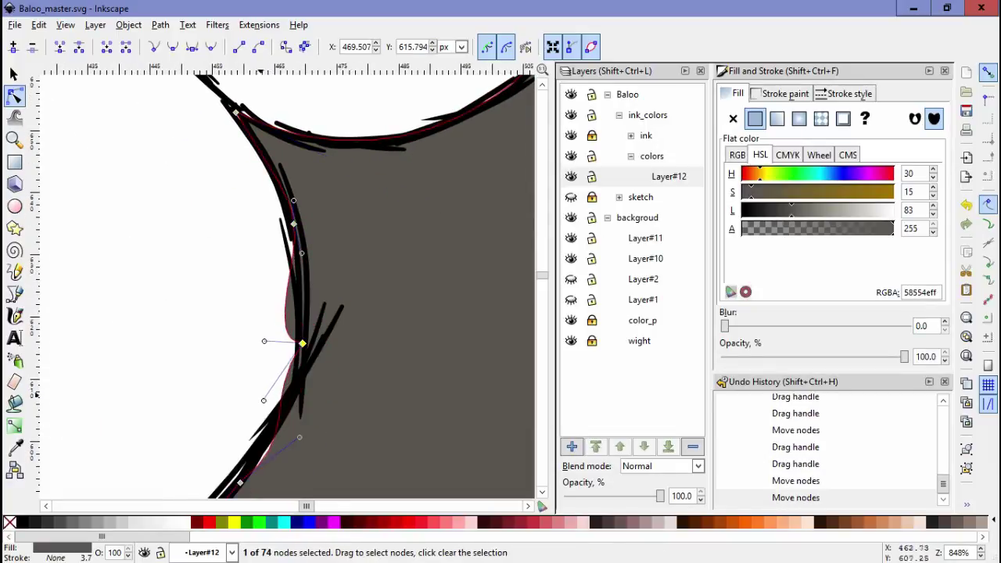
{"action": "left_click_drag", "start_coordinate": [308, 352], "coordinate": [299, 219]}
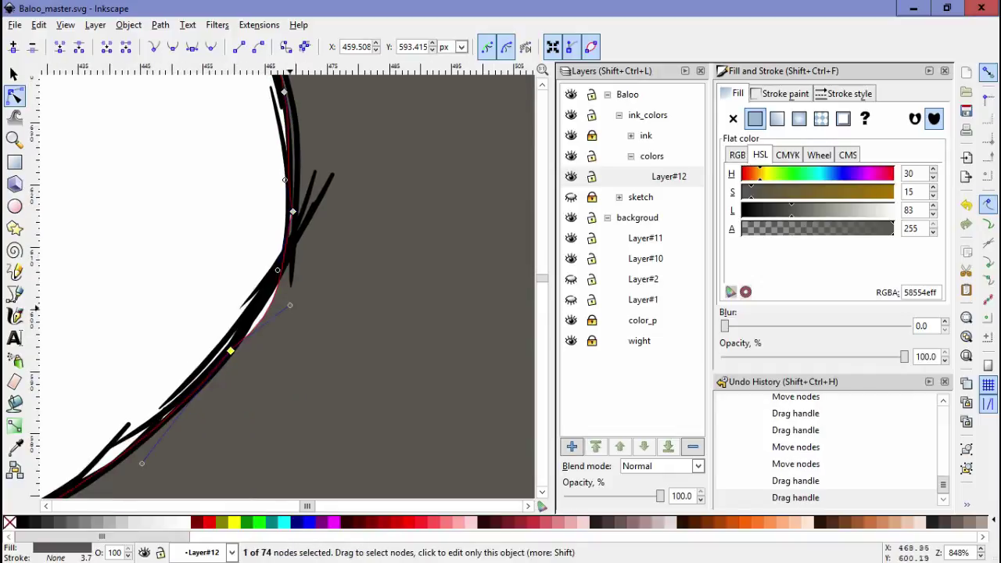
{"action": "left_click_drag", "start_coordinate": [235, 391], "coordinate": [406, 141]}
{"action": "left_click", "coordinate": [451, 144]}
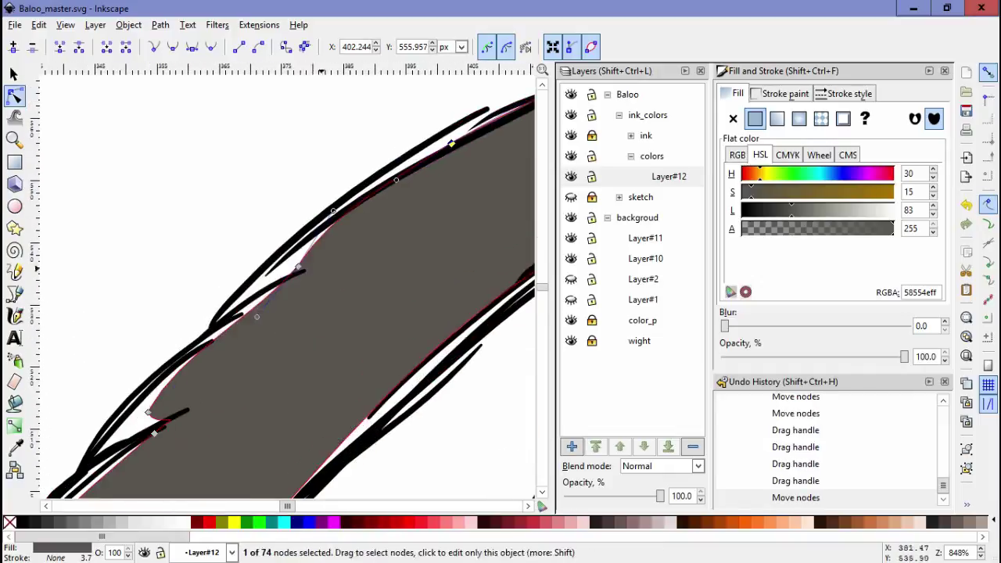
{"action": "left_click_drag", "start_coordinate": [299, 268], "coordinate": [256, 260]}
{"action": "mouse_move", "coordinate": [169, 412]}
{"action": "left_mouse_down"}
{"action": "mouse_move", "coordinate": [247, 344]}
{"action": "mouse_move", "coordinate": [258, 313]}
{"action": "left_mouse_up"}
{"action": "key", "text": "Delete"}
{"action": "mouse_move", "coordinate": [341, 228]}
{"action": "left_mouse_down"}
{"action": "mouse_move", "coordinate": [318, 258]}
{"action": "mouse_move", "coordinate": [295, 70]}
{"action": "left_mouse_up"}
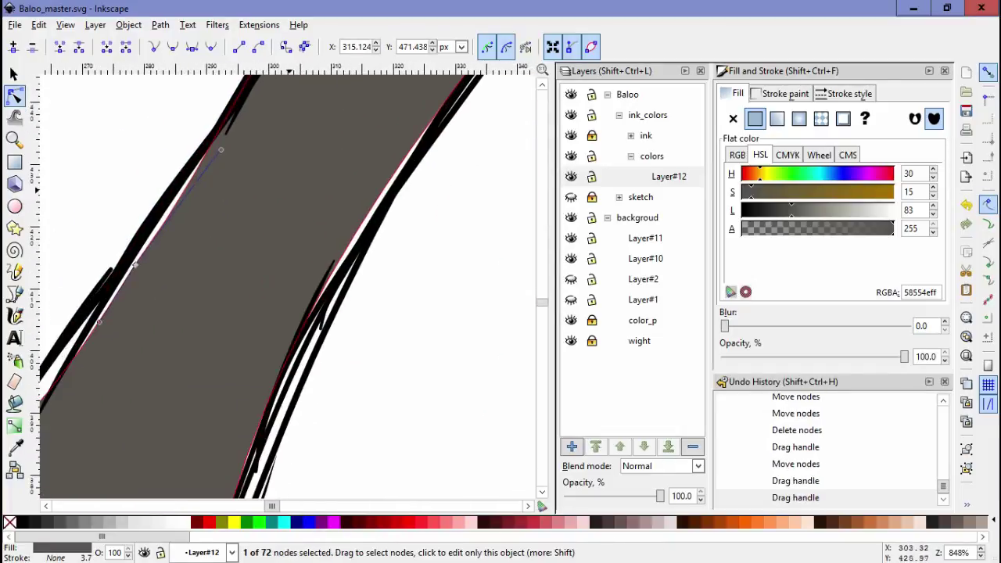
{"action": "scroll", "coordinate": [547, 154], "scroll_direction": "down", "scroll_amount": 1, "text": "ctrl"}
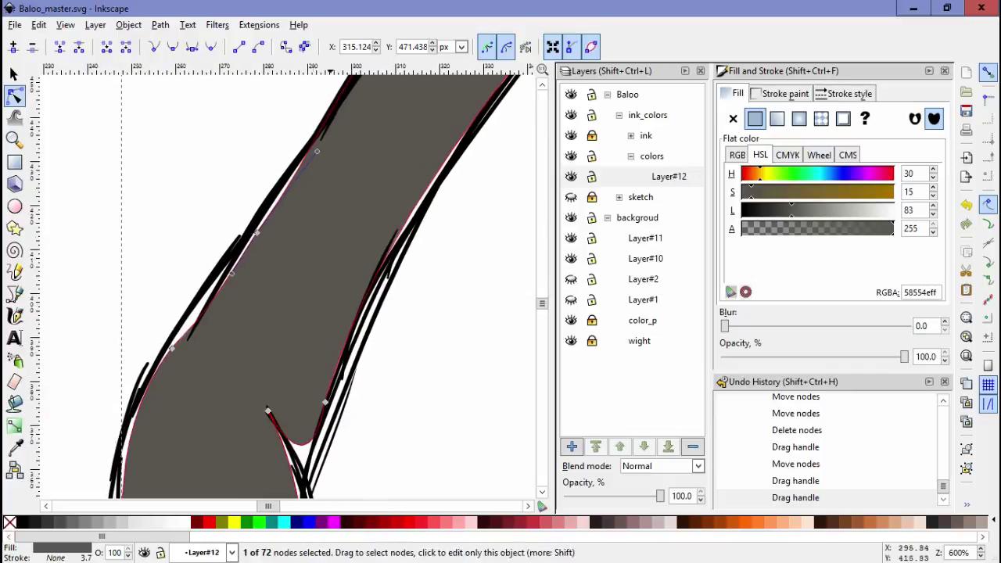
Pull the lower-body fill edge onto the ink outline, deleting surplus and stray nodes.
{"action": "left_click_drag", "start_coordinate": [256, 232], "coordinate": [246, 229]}
{"action": "left_click_drag", "start_coordinate": [170, 348], "coordinate": [164, 346]}
{"action": "left_click_drag", "start_coordinate": [180, 438], "coordinate": [164, 282]}
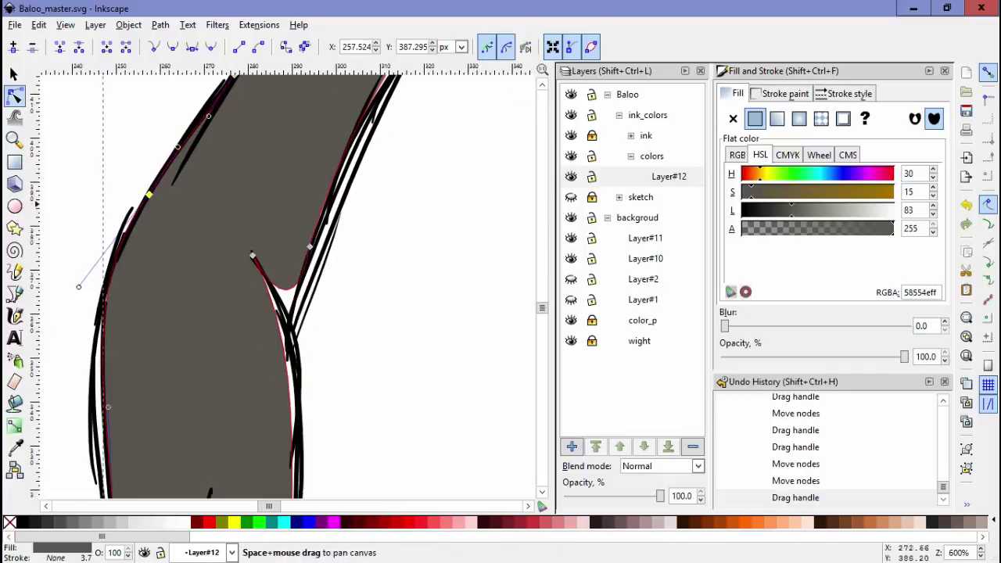
{"action": "key", "text": "Delete"}
{"action": "left_click_drag", "start_coordinate": [240, 327], "coordinate": [276, 360]}
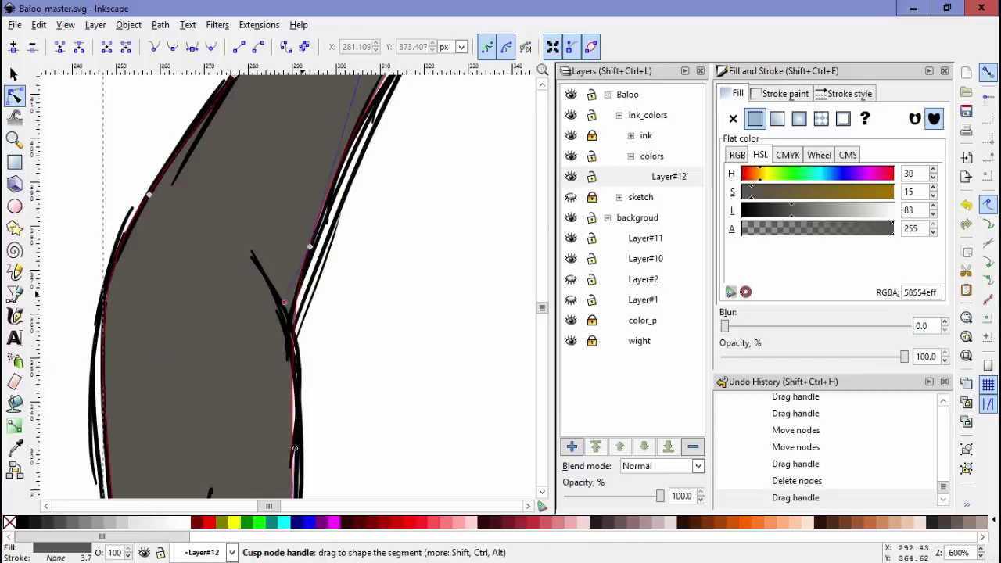
{"action": "left_click_drag", "start_coordinate": [294, 448], "coordinate": [308, 250]}
{"action": "scroll", "coordinate": [324, 339], "scroll_direction": "down", "scroll_amount": 3}
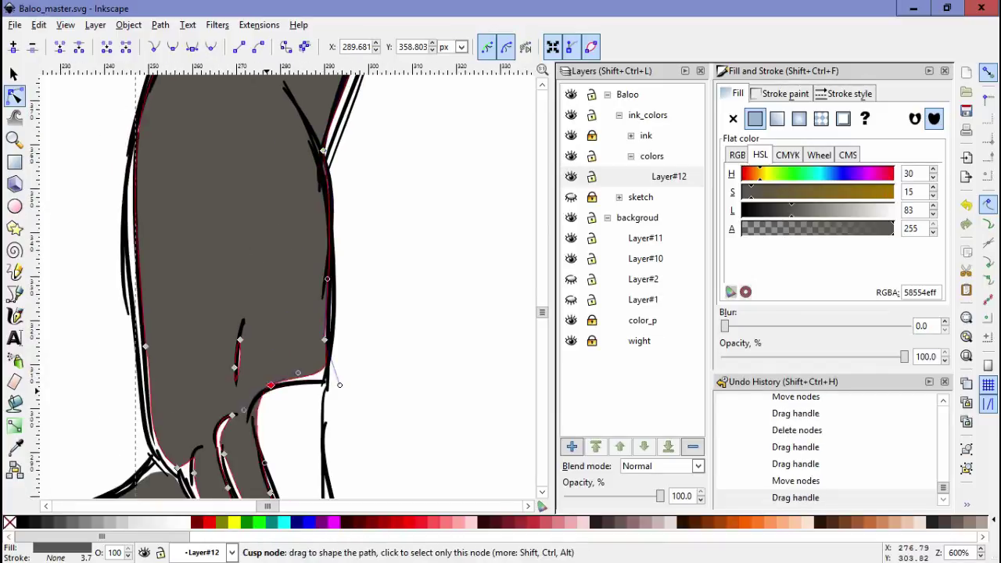
{"action": "left_click_drag", "start_coordinate": [269, 385], "coordinate": [317, 368]}
{"action": "scroll", "coordinate": [312, 352], "scroll_direction": "down", "scroll_amount": 5}
{"action": "key", "text": "Delete"}
{"action": "left_click_drag", "start_coordinate": [196, 278], "coordinate": [536, 395]}
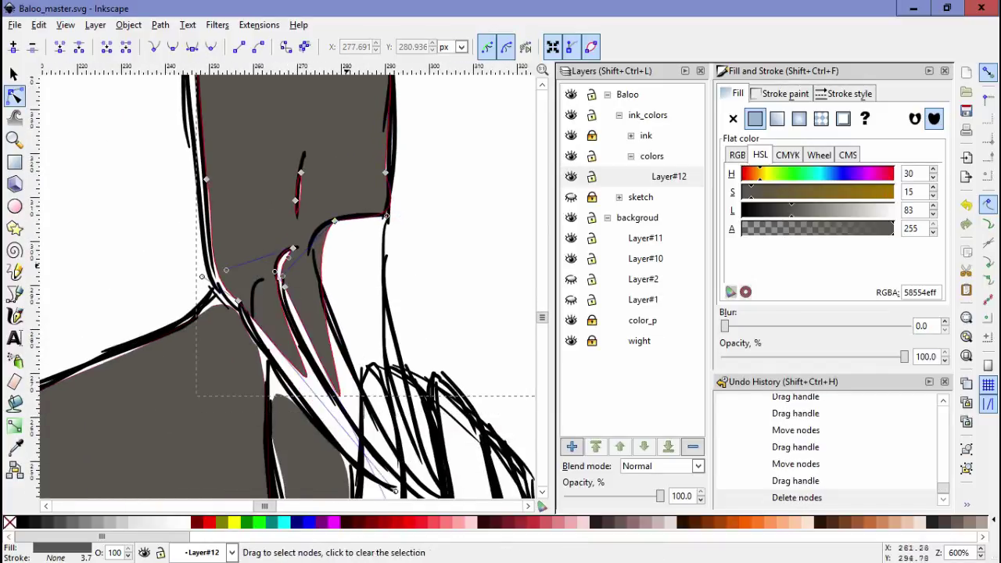
{"action": "scroll", "coordinate": [286, 254], "scroll_direction": "up", "scroll_amount": 3}
{"action": "left_click_drag", "start_coordinate": [272, 161], "coordinate": [267, 154]}
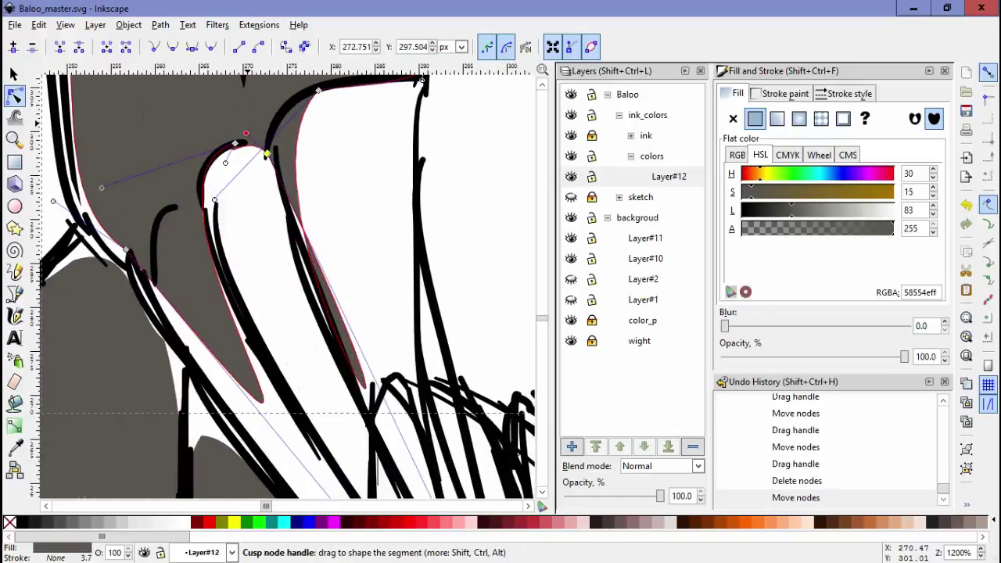
{"action": "left_click_drag", "start_coordinate": [215, 183], "coordinate": [290, 218]}
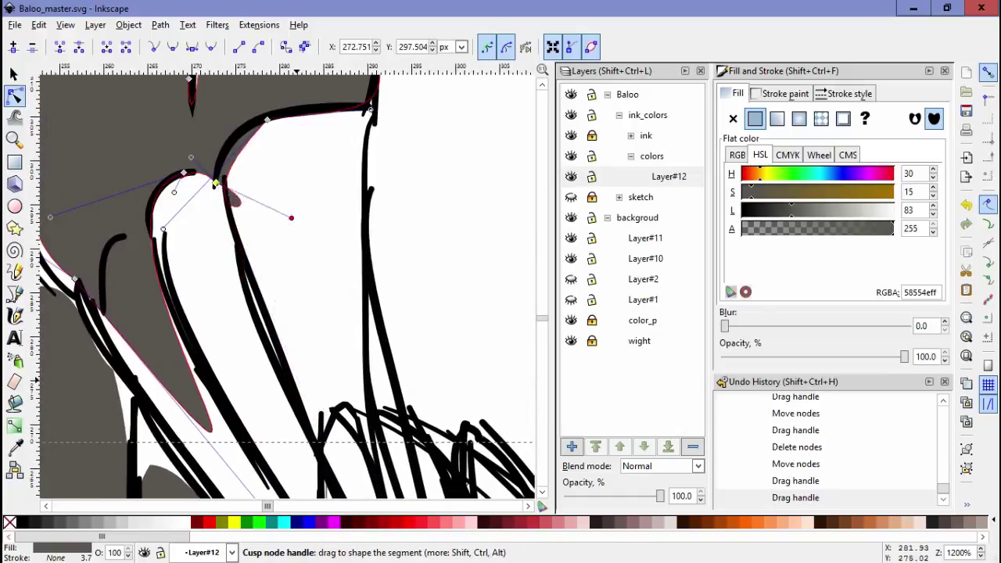
{"action": "scroll", "coordinate": [215, 183], "scroll_direction": "up", "scroll_amount": 3}
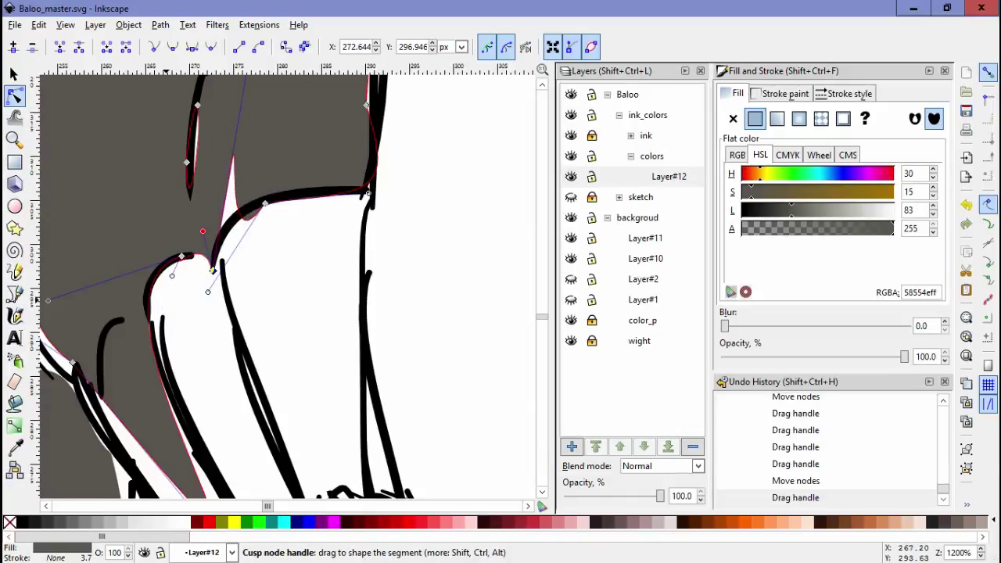
{"action": "scroll", "coordinate": [225, 271], "scroll_direction": "up", "scroll_amount": 6}
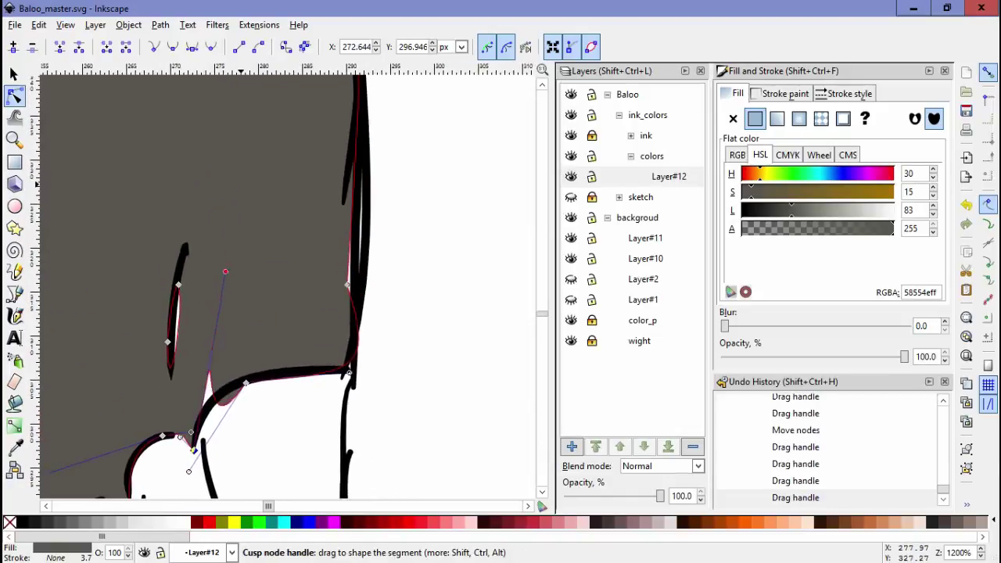
{"action": "left_click_drag", "start_coordinate": [167, 263], "coordinate": [235, 335]}
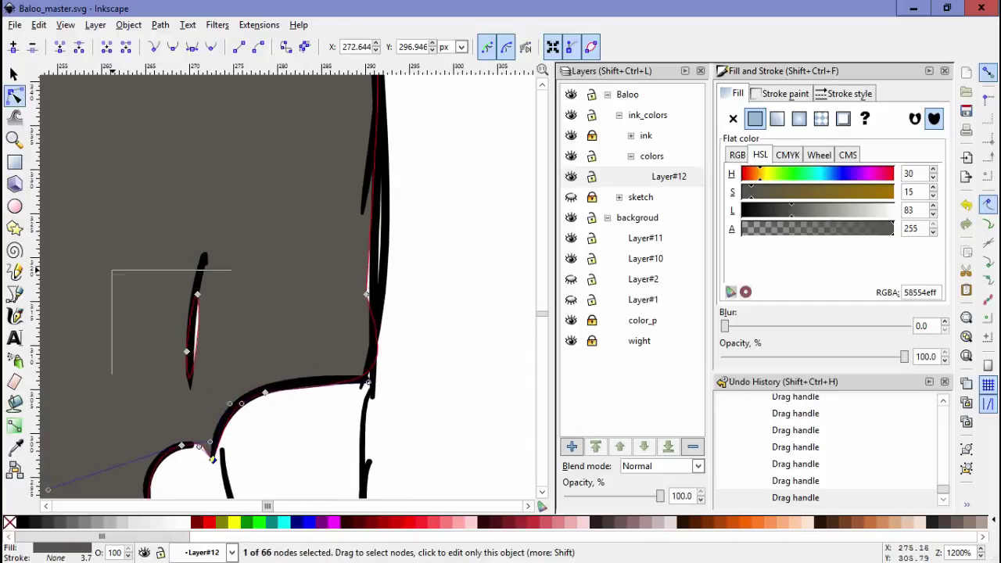
{"action": "key", "text": "Delete"}
Curve the next outline section of the fill along the ink and remove two nodes.
{"action": "left_click_drag", "start_coordinate": [140, 469], "coordinate": [348, 252]}
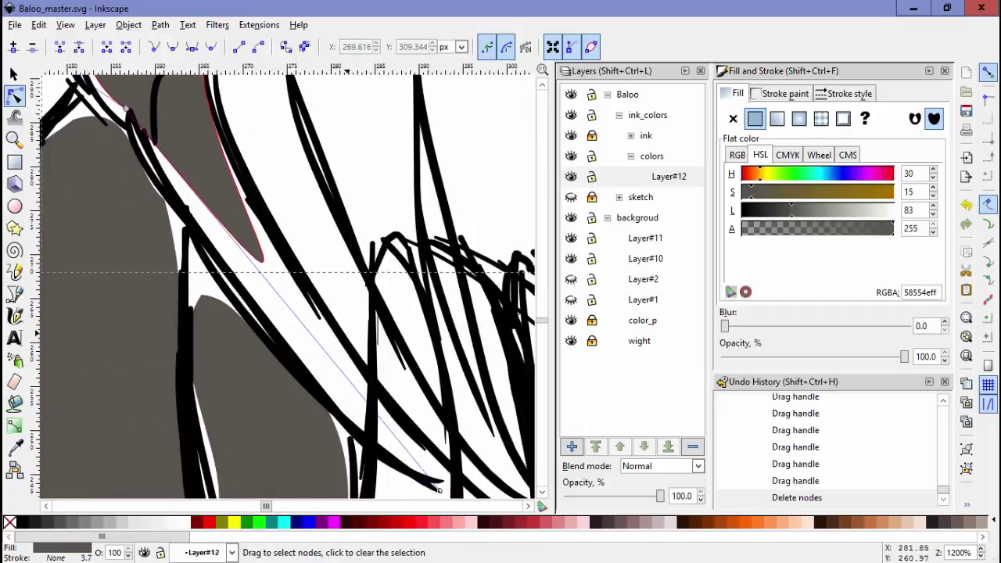
{"action": "left_click_drag", "start_coordinate": [394, 477], "coordinate": [320, 369]}
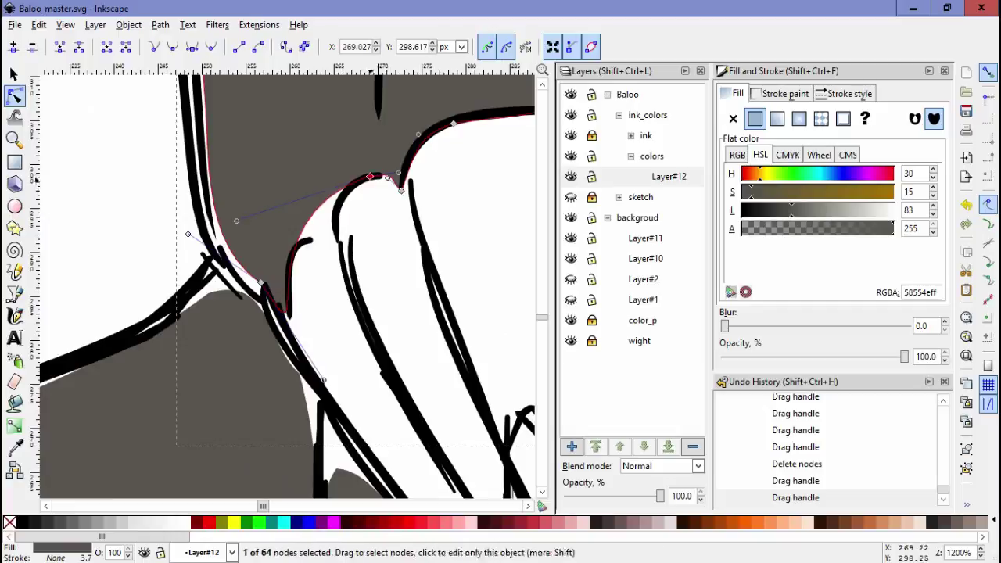
{"action": "left_click_drag", "start_coordinate": [236, 221], "coordinate": [286, 249]}
{"action": "key", "text": "ctrl+z"}
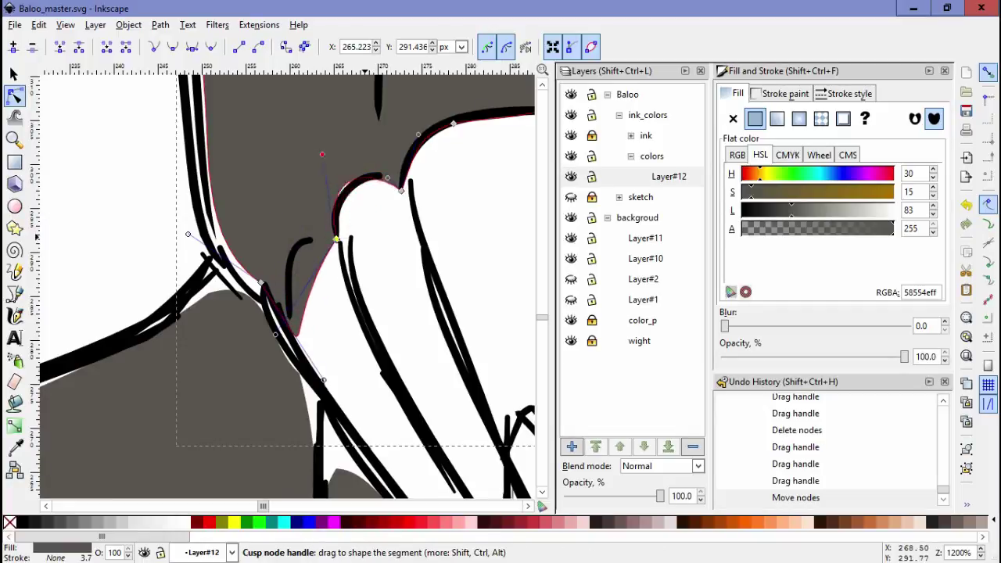
{"action": "left_click_drag", "start_coordinate": [273, 262], "coordinate": [300, 233]}
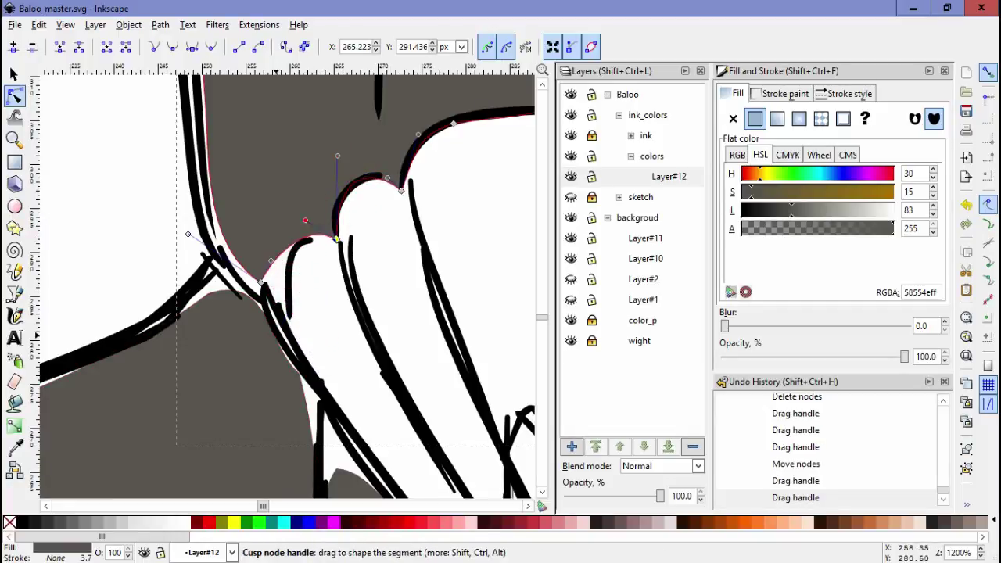
{"action": "mouse_move", "coordinate": [262, 281]}
{"action": "left_mouse_down"}
{"action": "mouse_move", "coordinate": [285, 335]}
{"action": "mouse_move", "coordinate": [137, 362]}
{"action": "left_mouse_up"}
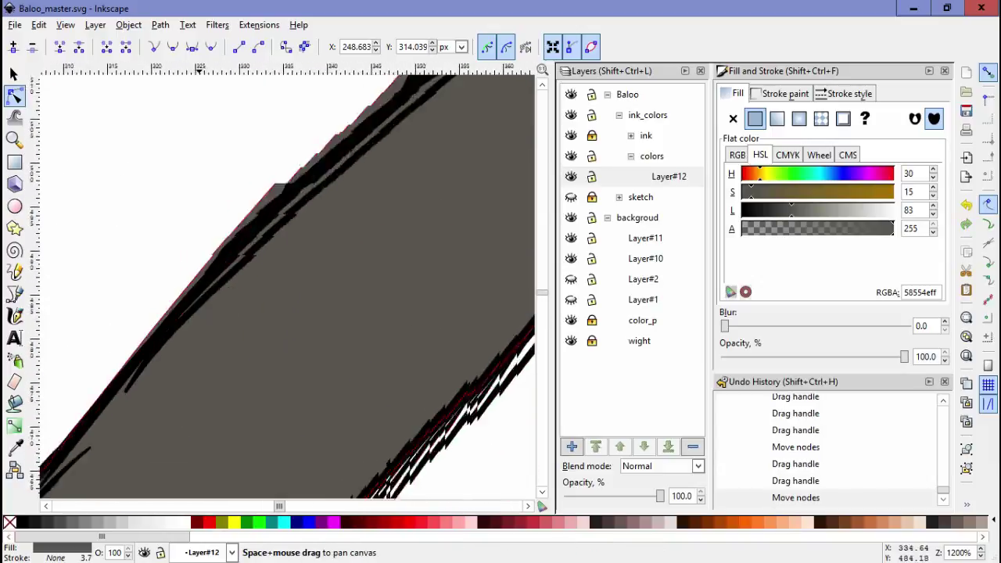
{"action": "scroll", "coordinate": [341, 274], "scroll_direction": "down", "scroll_amount": 2}
{"action": "key", "text": "Delete"}
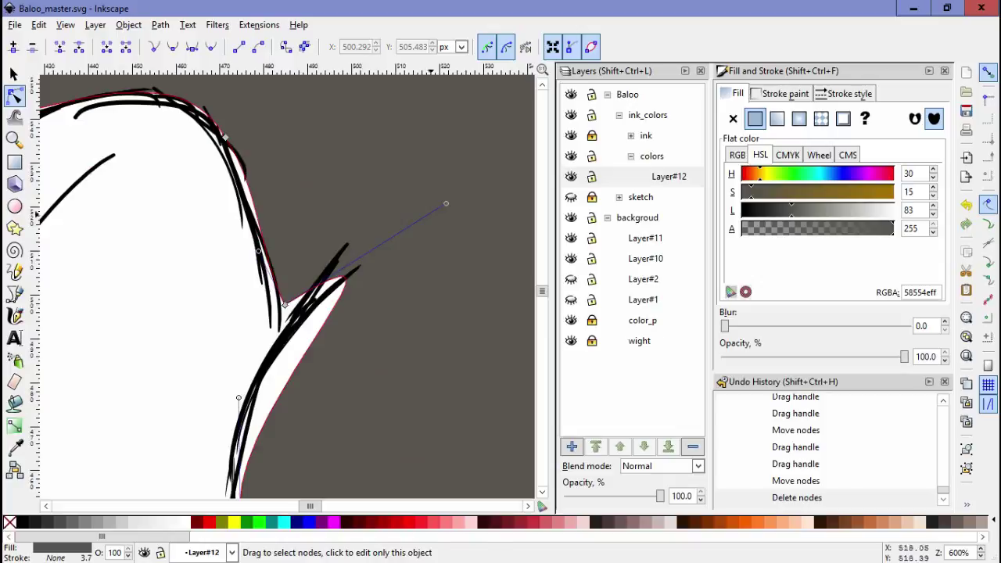
Refine the corner and lower fill curves to follow the ink, deleting more unneeded nodes.
{"action": "left_click_drag", "start_coordinate": [446, 201], "coordinate": [255, 258]}
{"action": "left_click_drag", "start_coordinate": [281, 313], "coordinate": [295, 303]}
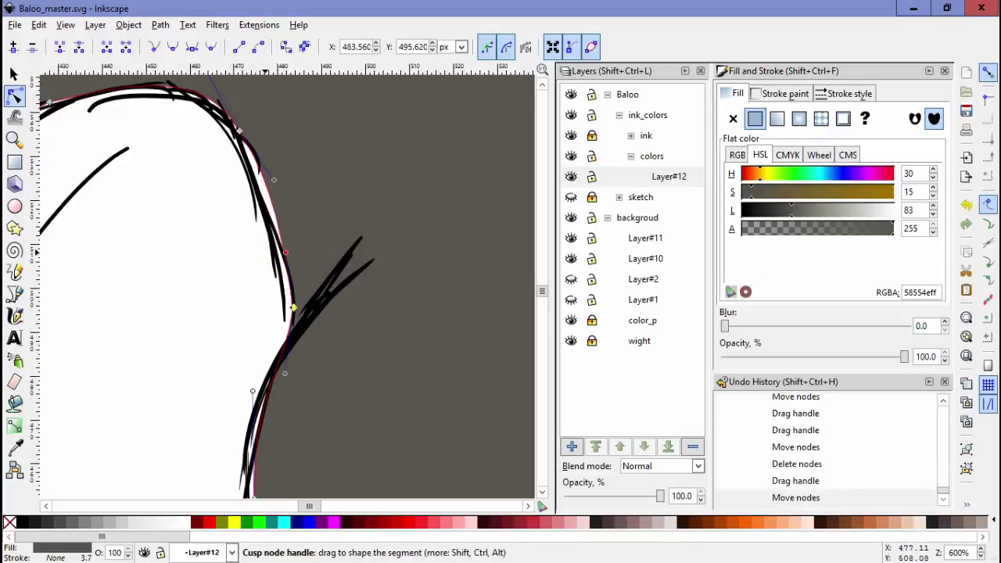
{"action": "left_click_drag", "start_coordinate": [328, 359], "coordinate": [344, 118]}
{"action": "left_click_drag", "start_coordinate": [265, 195], "coordinate": [328, 258]}
{"action": "key", "text": "Delete"}
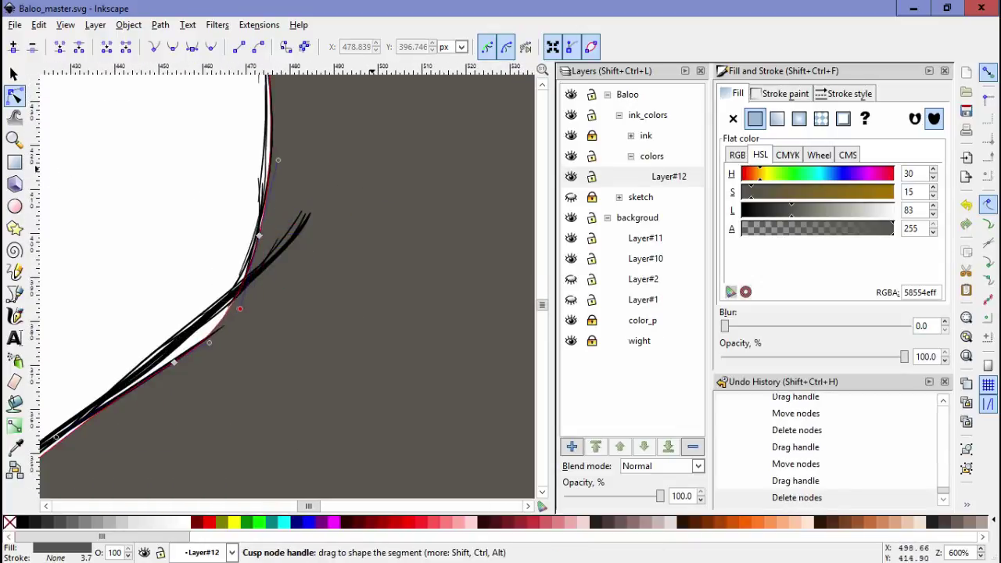
{"action": "left_click_drag", "start_coordinate": [240, 308], "coordinate": [235, 303]}
{"action": "left_click_drag", "start_coordinate": [258, 234], "coordinate": [260, 232]}
{"action": "scroll", "coordinate": [273, 274], "scroll_direction": "down", "scroll_amount": 3}
{"action": "left_click_drag", "start_coordinate": [273, 274], "coordinate": [299, 184]}
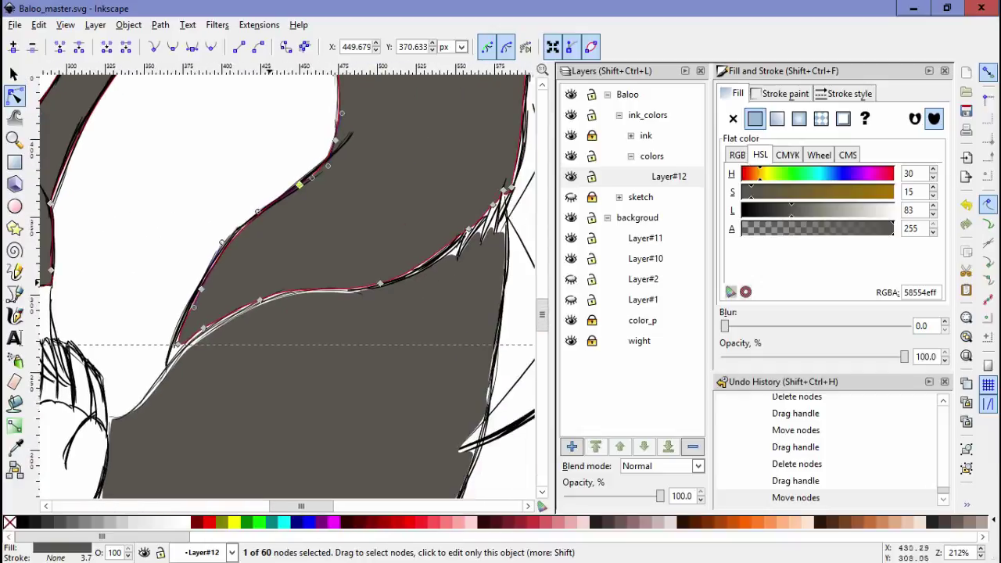
{"action": "scroll", "coordinate": [300, 184], "scroll_direction": "up", "scroll_amount": 5, "text": "ctrl"}
{"action": "left_click_drag", "start_coordinate": [223, 422], "coordinate": [216, 425]}
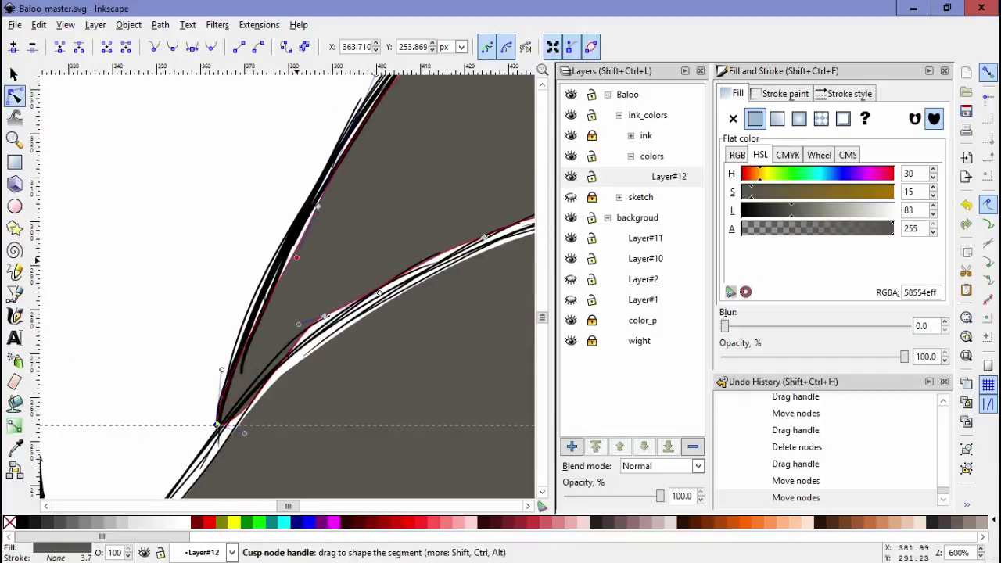
{"action": "left_click_drag", "start_coordinate": [285, 258], "coordinate": [321, 205]}
{"action": "left_click_drag", "start_coordinate": [324, 320], "coordinate": [348, 352]}
{"action": "scroll", "coordinate": [313, 312], "scroll_direction": "right", "scroll_amount": 5}
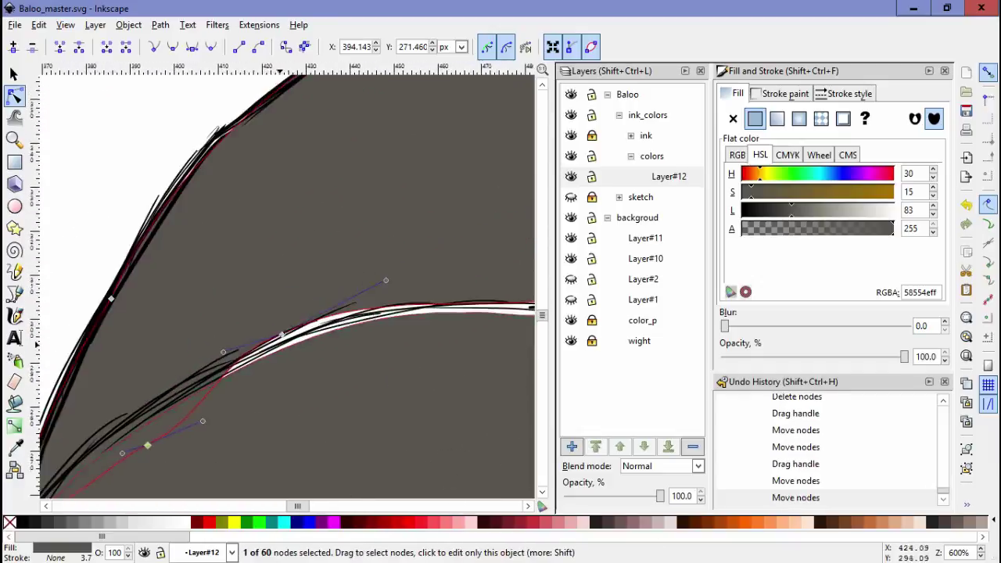
Bend the fill's shoulder and arm edges onto the ink lines, removing unneeded nodes.
{"action": "left_click_drag", "start_coordinate": [312, 312], "coordinate": [389, 285]}
{"action": "scroll", "coordinate": [339, 335], "scroll_direction": "up", "scroll_amount": 3}
{"action": "scroll", "coordinate": [339, 335], "scroll_direction": "right", "scroll_amount": 3}
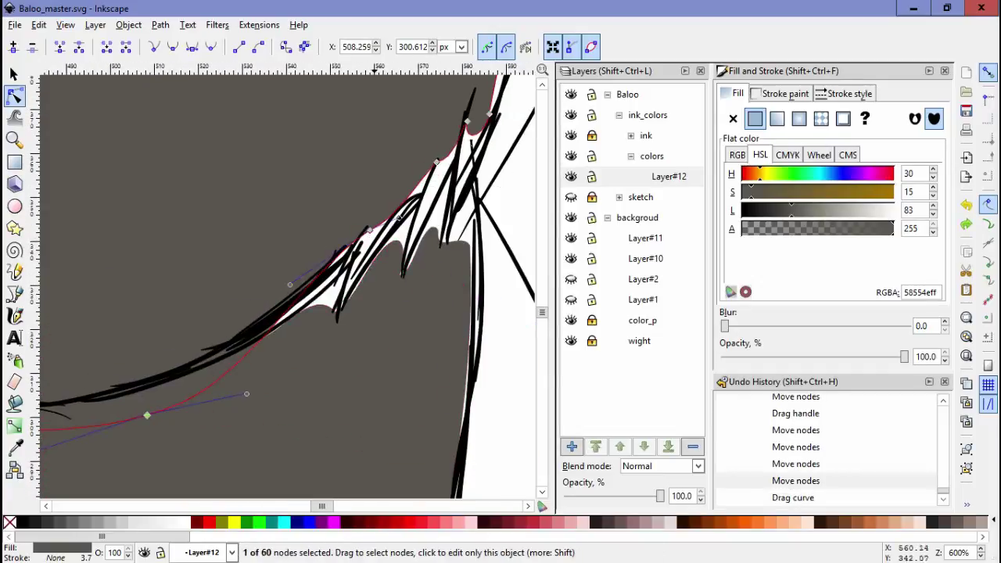
{"action": "left_click_drag", "start_coordinate": [344, 336], "coordinate": [364, 318]}
{"action": "scroll", "coordinate": [364, 318], "scroll_direction": "right", "scroll_amount": 1}
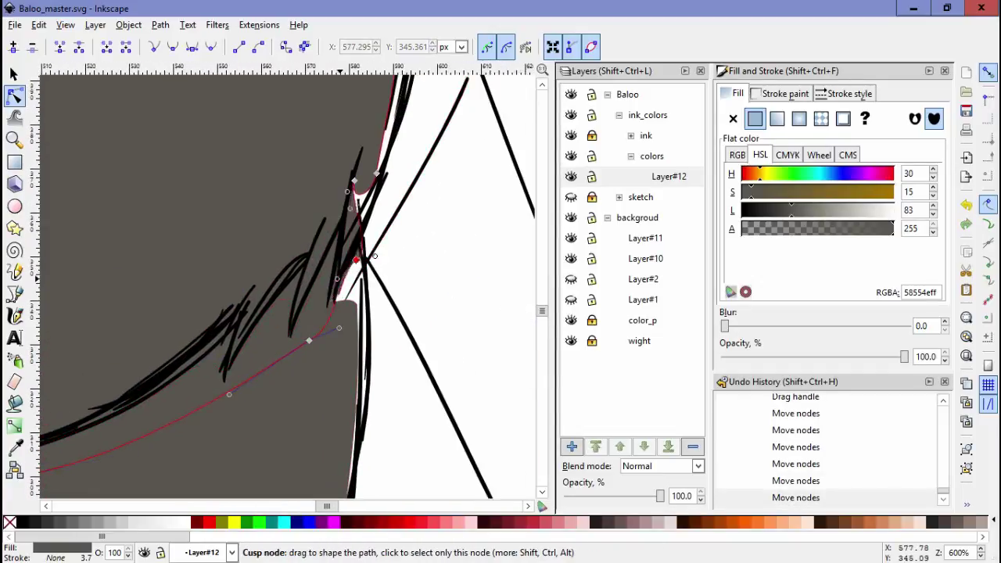
{"action": "left_click_drag", "start_coordinate": [340, 259], "coordinate": [379, 333]}
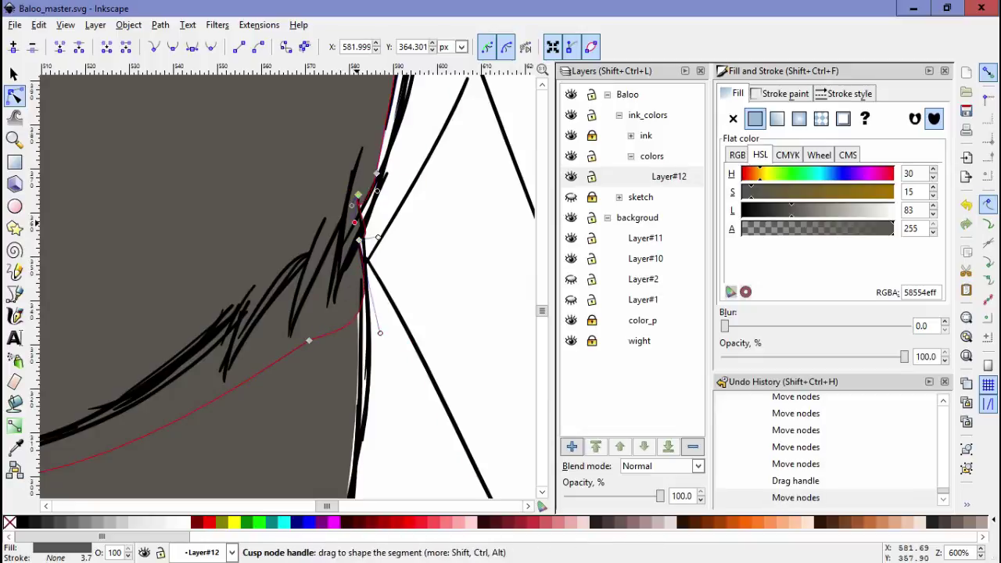
{"action": "scroll", "coordinate": [403, 265], "scroll_direction": "down", "scroll_amount": 4}
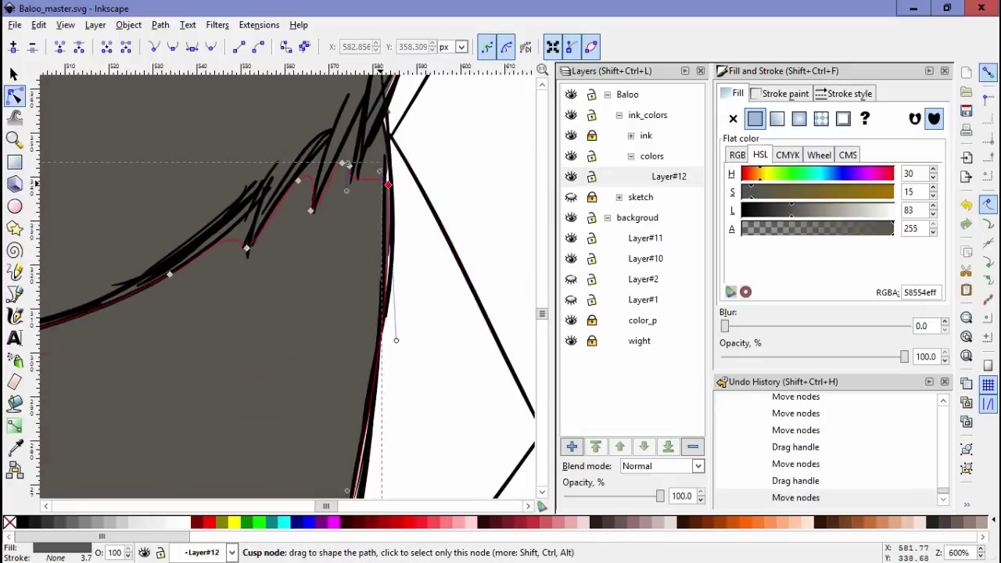
{"action": "scroll", "coordinate": [365, 232], "scroll_direction": "right", "scroll_amount": 5}
{"action": "left_click_drag", "start_coordinate": [378, 195], "coordinate": [349, 300]}
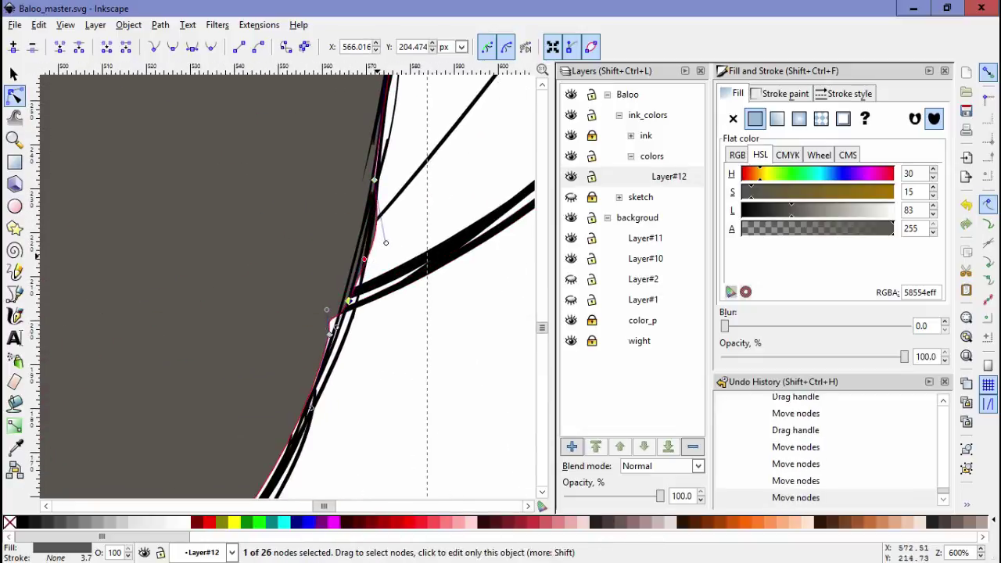
{"action": "scroll", "coordinate": [326, 310], "scroll_direction": "down", "scroll_amount": 8}
{"action": "scroll", "coordinate": [326, 310], "scroll_direction": "left", "scroll_amount": 5}
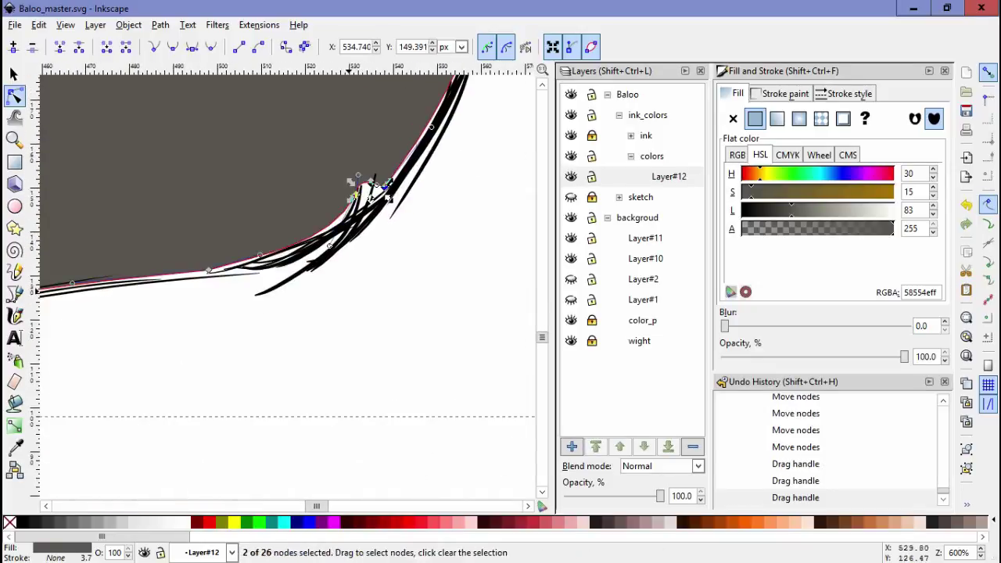
{"action": "key", "text": "Delete"}
{"action": "left_click_drag", "start_coordinate": [353, 185], "coordinate": [375, 242]}
{"action": "scroll", "coordinate": [375, 241], "scroll_direction": "left", "scroll_amount": 5}
{"action": "scroll", "coordinate": [313, 274], "scroll_direction": "left", "scroll_amount": 5}
{"action": "scroll", "coordinate": [313, 273], "scroll_direction": "up", "scroll_amount": 3}
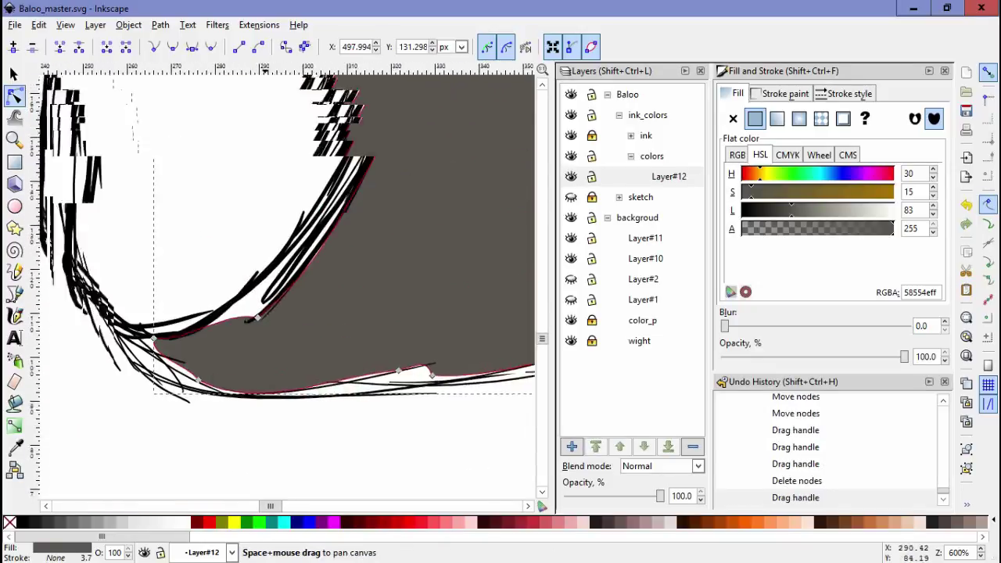
{"action": "scroll", "coordinate": [258, 316], "scroll_direction": "right", "scroll_amount": 3}
{"action": "left_click_drag", "start_coordinate": [217, 308], "coordinate": [263, 287]}
{"action": "scroll", "coordinate": [264, 286], "scroll_direction": "up", "scroll_amount": 3}
{"action": "left_click_drag", "start_coordinate": [179, 384], "coordinate": [234, 322]}
{"action": "scroll", "coordinate": [234, 322], "scroll_direction": "up", "scroll_amount": 5}
{"action": "scroll", "coordinate": [313, 273], "scroll_direction": "right", "scroll_amount": 4}
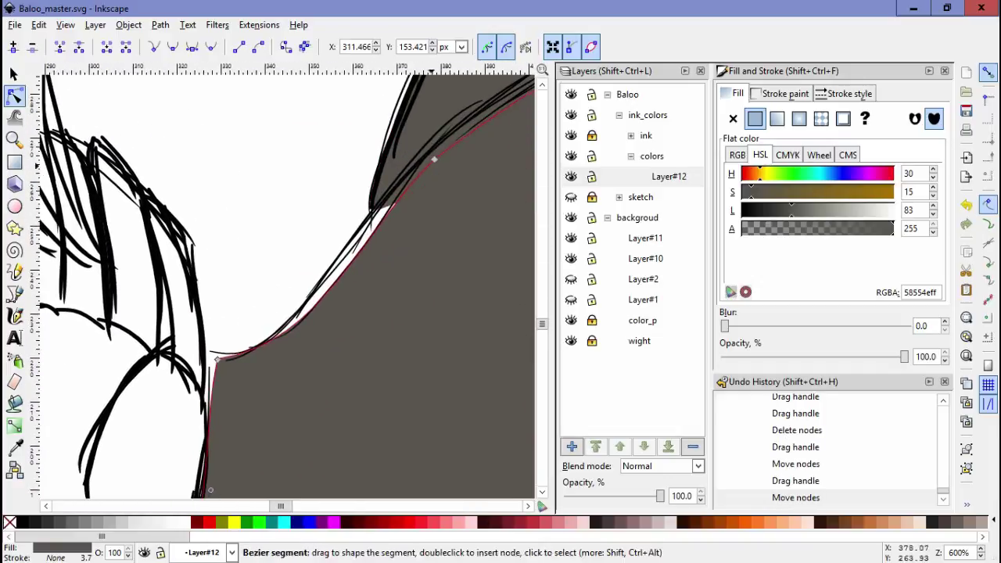
{"action": "mouse_move", "coordinate": [434, 159]}
{"action": "left_mouse_down"}
{"action": "mouse_move", "coordinate": [417, 150]}
{"action": "mouse_move", "coordinate": [407, 156]}
{"action": "left_mouse_up"}
{"action": "scroll", "coordinate": [312, 273], "scroll_direction": "left", "scroll_amount": 5}
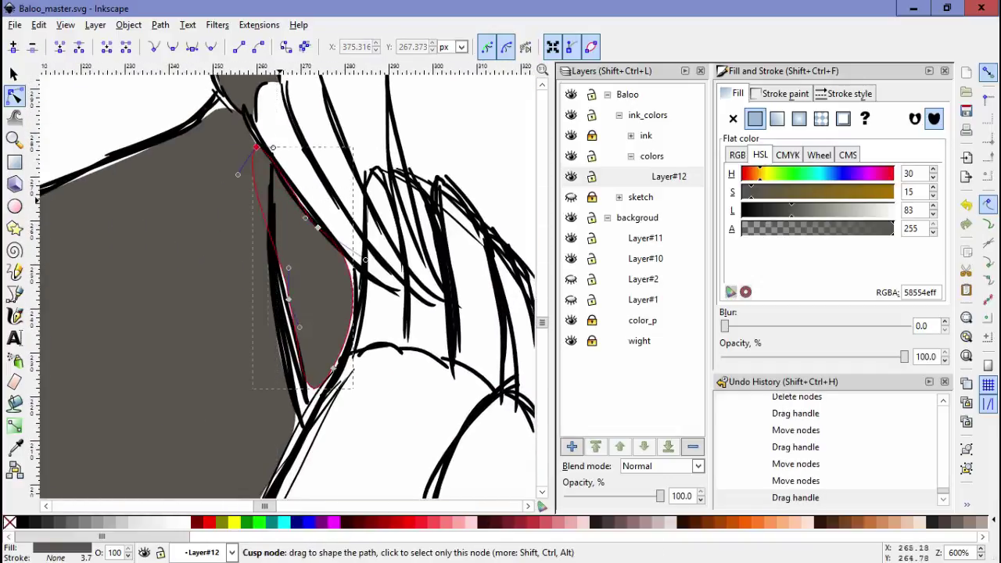
{"action": "left_click_drag", "start_coordinate": [318, 228], "coordinate": [321, 225]}
{"action": "left_click_drag", "start_coordinate": [267, 338], "coordinate": [267, 429]}
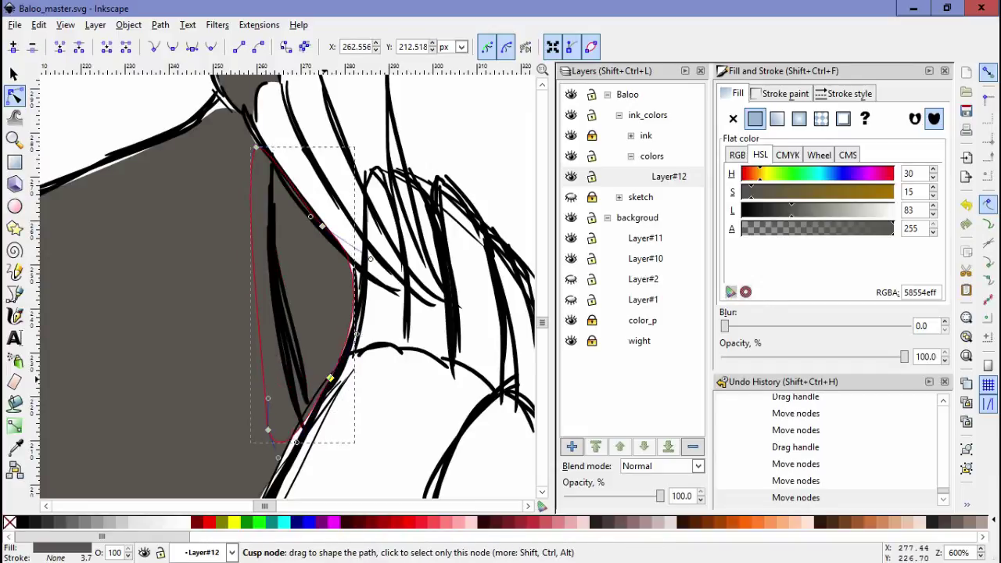
{"action": "left_click_drag", "start_coordinate": [329, 377], "coordinate": [332, 375]}
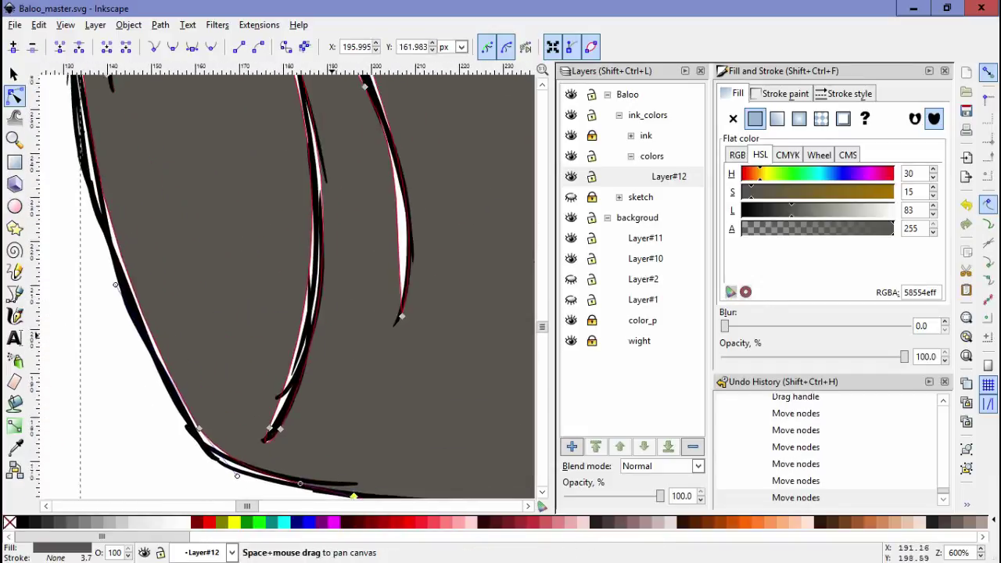
{"action": "key", "text": "minus"}
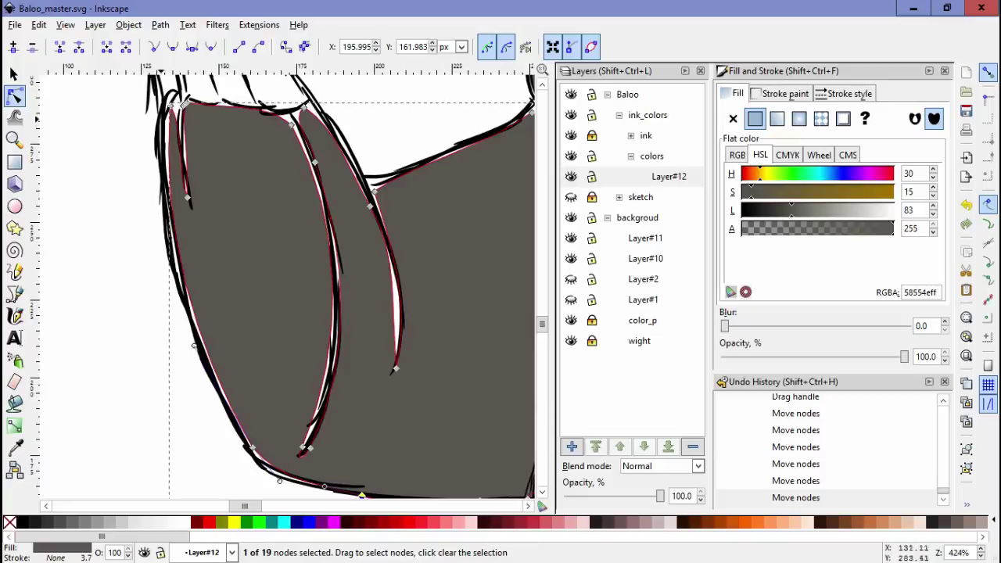
Delete the left-edge nodes and collapse the stray lobe onto the lower arm edge.
{"action": "mouse_move", "coordinate": [277, 93]}
{"action": "left_mouse_down"}
{"action": "mouse_move", "coordinate": [129, 258]}
{"action": "mouse_move", "coordinate": [236, 443]}
{"action": "mouse_move", "coordinate": [269, 469]}
{"action": "mouse_move", "coordinate": [275, 376]}
{"action": "mouse_move", "coordinate": [300, 483]}
{"action": "left_mouse_up"}
{"action": "key", "text": "Delete"}
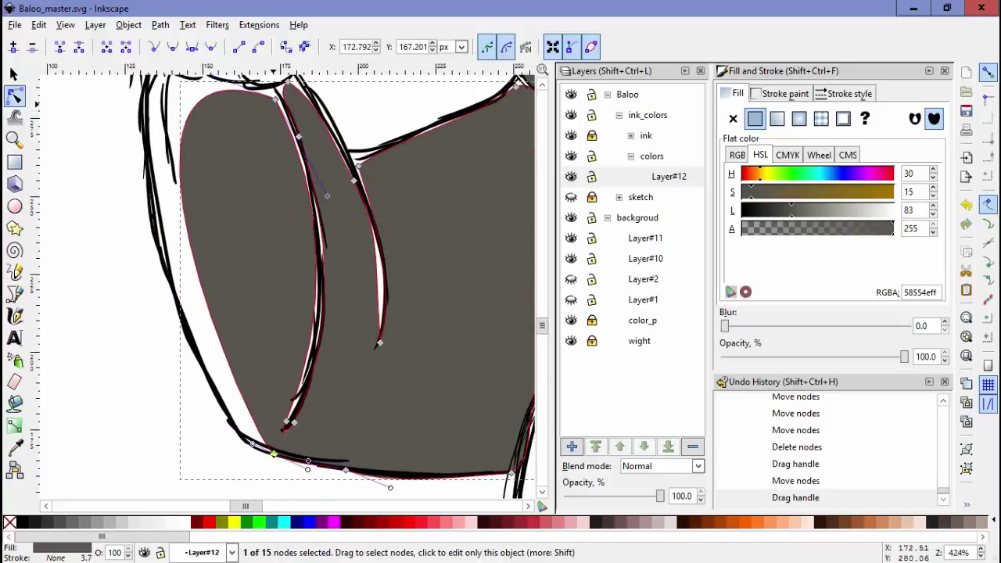
{"action": "left_click_drag", "start_coordinate": [234, 406], "coordinate": [34, 279]}
{"action": "mouse_move", "coordinate": [258, 437]}
{"action": "left_mouse_down"}
{"action": "mouse_move", "coordinate": [306, 297]}
{"action": "mouse_move", "coordinate": [234, 235]}
{"action": "left_mouse_up"}
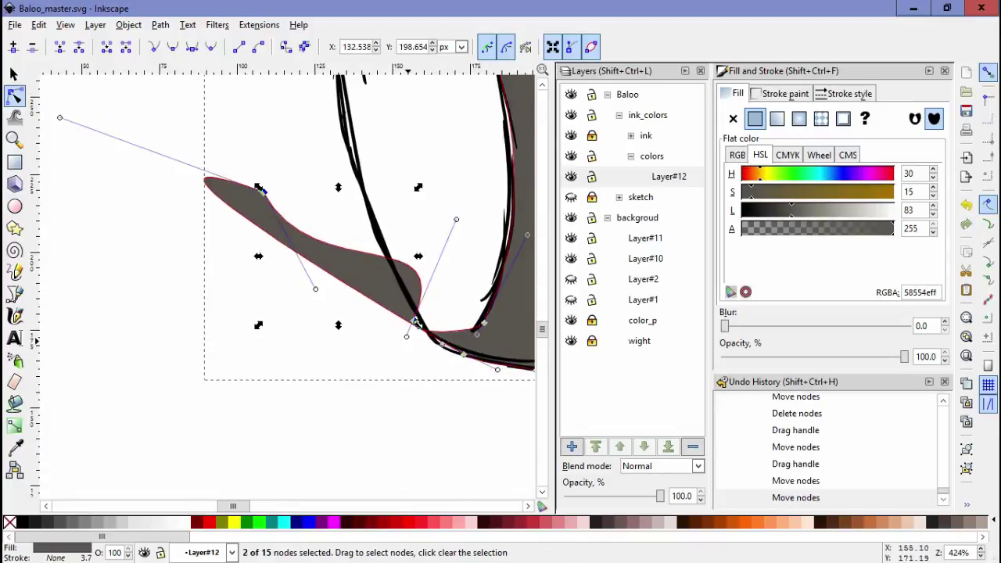
{"action": "key", "text": "Delete"}
{"action": "left_click_drag", "start_coordinate": [341, 288], "coordinate": [451, 334]}
Smooth the fill's arm edge, remove an unneeded node, and check the whole page.
{"action": "left_click", "coordinate": [235, 329]}
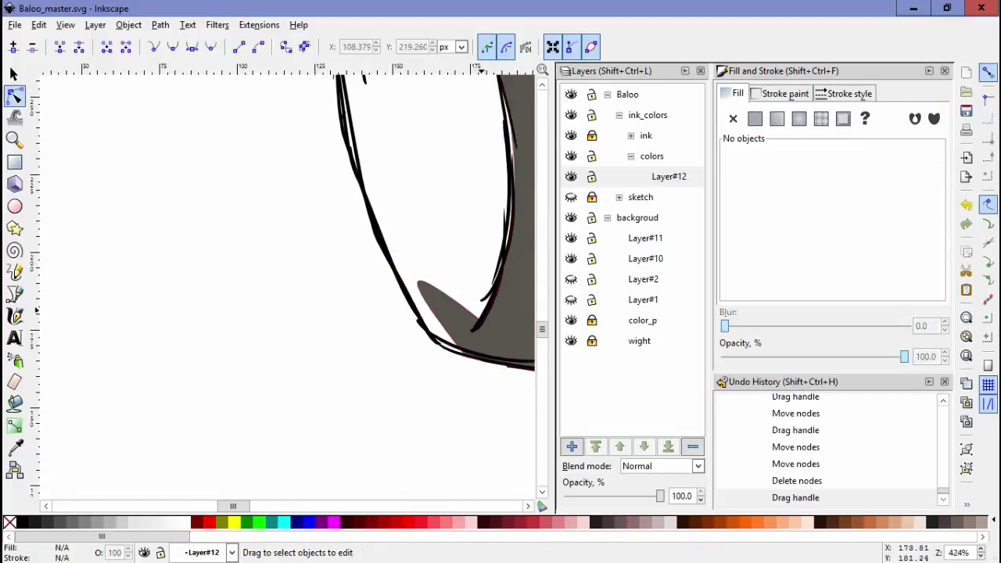
{"action": "left_click", "coordinate": [351, 215]}
{"action": "left_click_drag", "start_coordinate": [351, 214], "coordinate": [177, 348]}
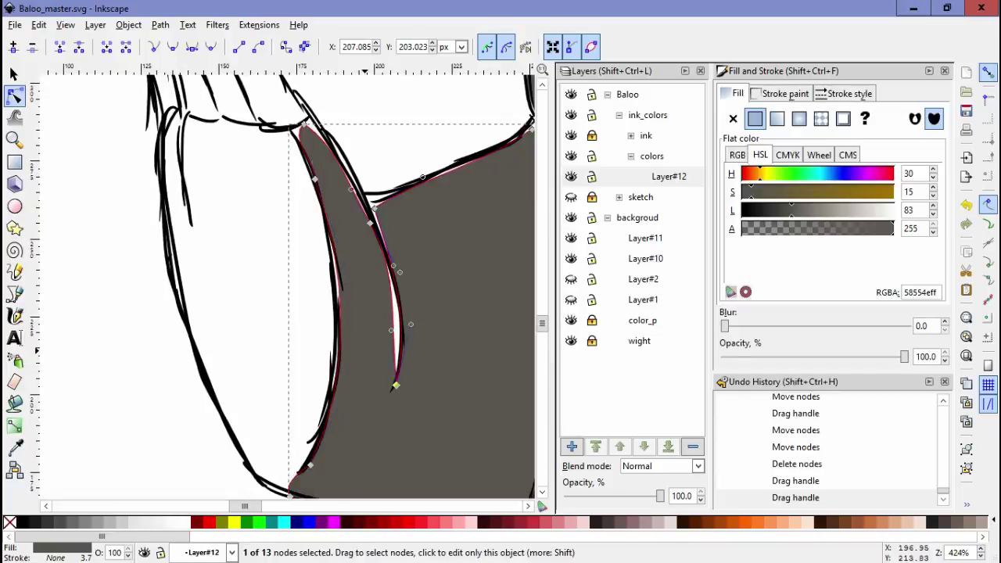
{"action": "key", "text": "Delete"}
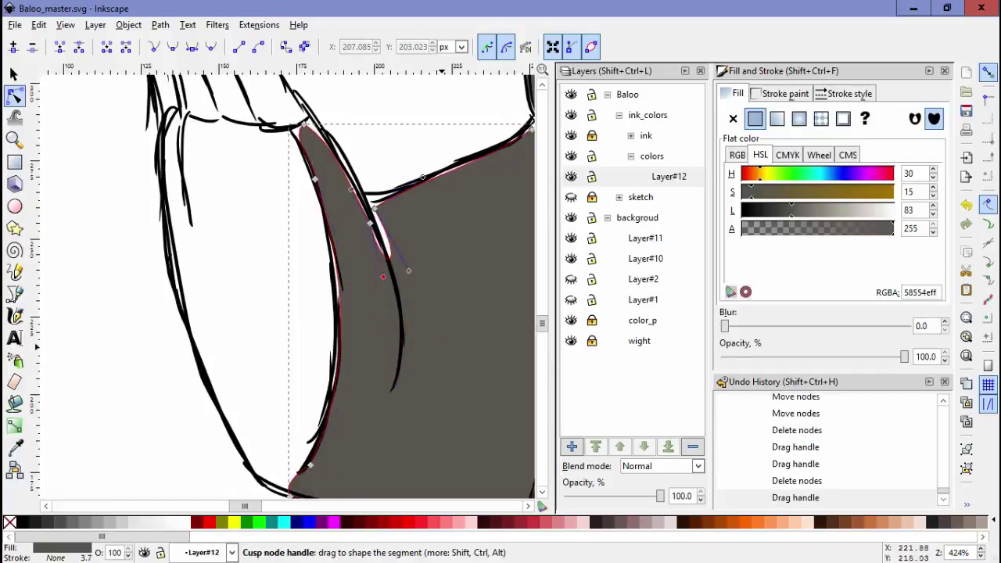
{"action": "key", "text": "Escape"}
{"action": "key", "text": "5"}
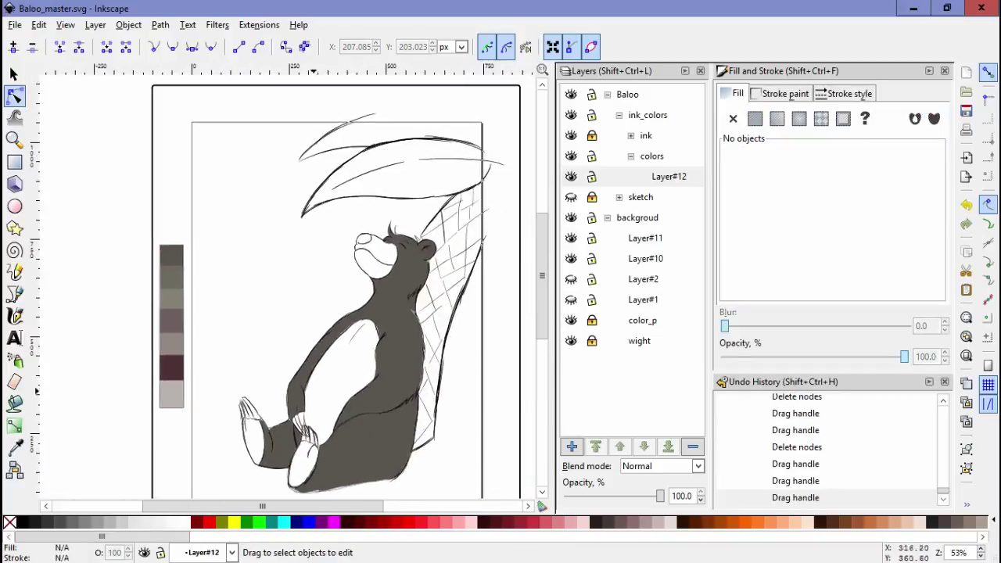
{"action": "key", "text": "grave"}
Remove another stray fill node, nudge one into place, and review the whole bear.
{"action": "left_click", "coordinate": [380, 268]}
{"action": "key", "text": "Delete"}
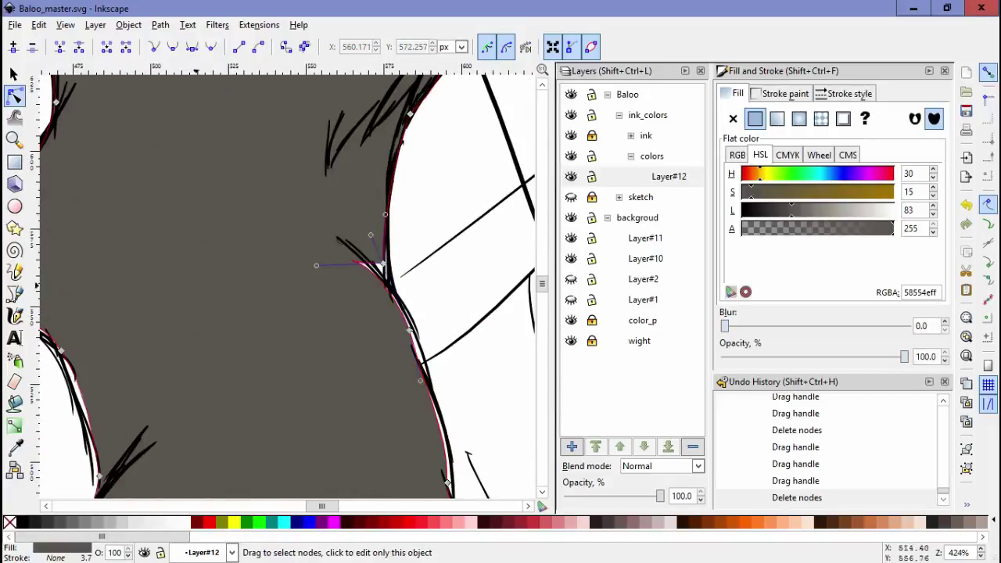
{"action": "left_click_drag", "start_coordinate": [409, 330], "coordinate": [414, 338]}
{"action": "key", "text": "5"}
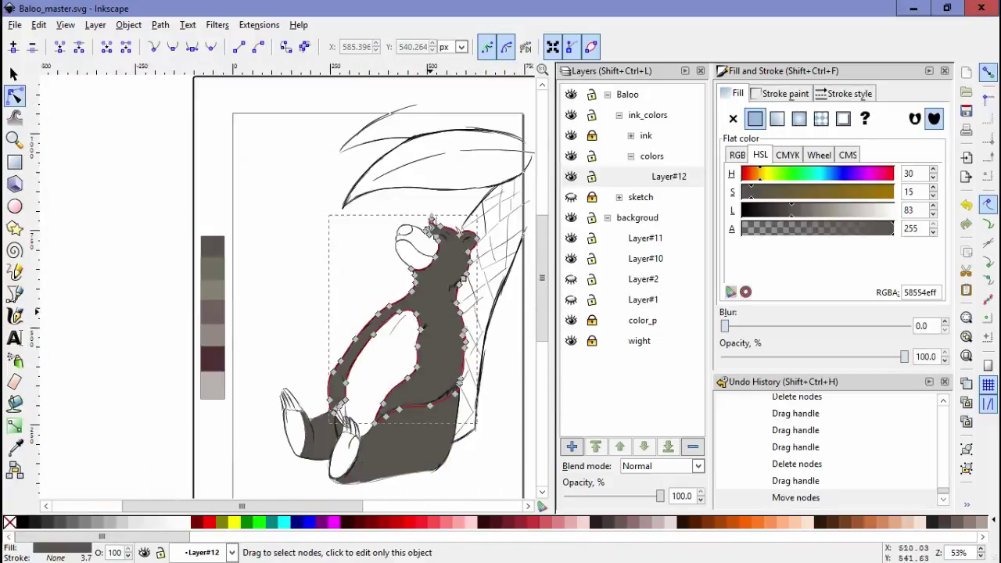
{"action": "key", "text": "Escape"}
{"action": "key", "text": "d"}
Fill Baloo's belly with the lighter grey-brown swatch colour.
{"action": "left_click", "coordinate": [155, 223]}
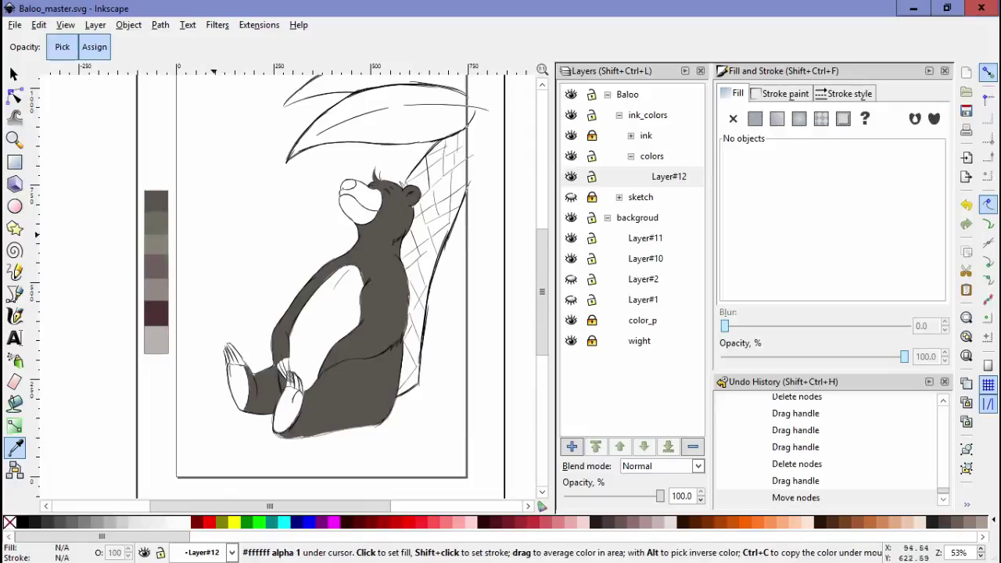
{"action": "key", "text": "u"}
{"action": "left_click", "coordinate": [325, 328]}
{"action": "left_click", "coordinate": [288, 410]}
{"action": "left_click", "coordinate": [234, 391]}
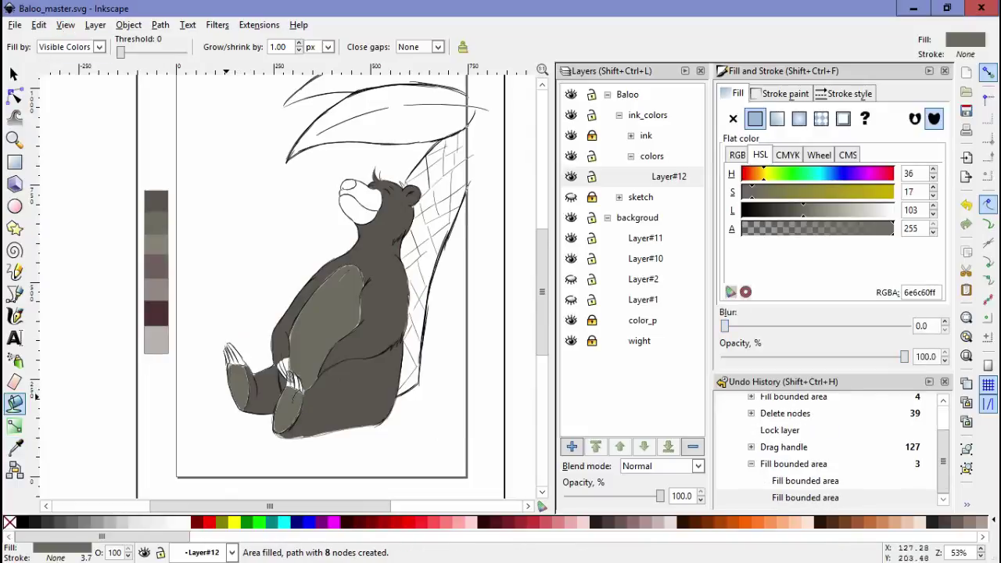
{"action": "key", "text": "ctrl+z"}
{"action": "key", "text": "ctrl+z"}
{"action": "scroll", "coordinate": [235, 367], "scroll_direction": "up", "scroll_amount": 2, "text": "ctrl"}
{"action": "scroll", "coordinate": [234, 367], "scroll_direction": "up", "scroll_amount": 2, "text": "ctrl"}
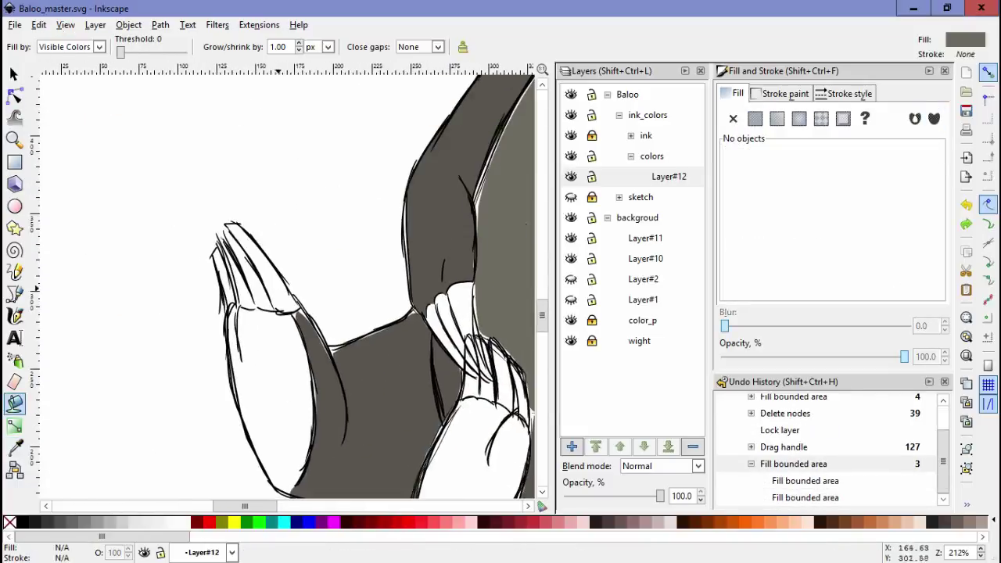
Try filling the claw region grey, undoing the fill that leaked through an outline gap.
{"action": "left_click", "coordinate": [266, 367]}
{"action": "mouse_move", "coordinate": [217, 272]}
{"action": "left_mouse_down"}
{"action": "mouse_move", "coordinate": [254, 274]}
{"action": "mouse_move", "coordinate": [234, 329]}
{"action": "left_mouse_up"}
{"action": "left_click", "coordinate": [14, 315]}
{"action": "left_click", "coordinate": [14, 402]}
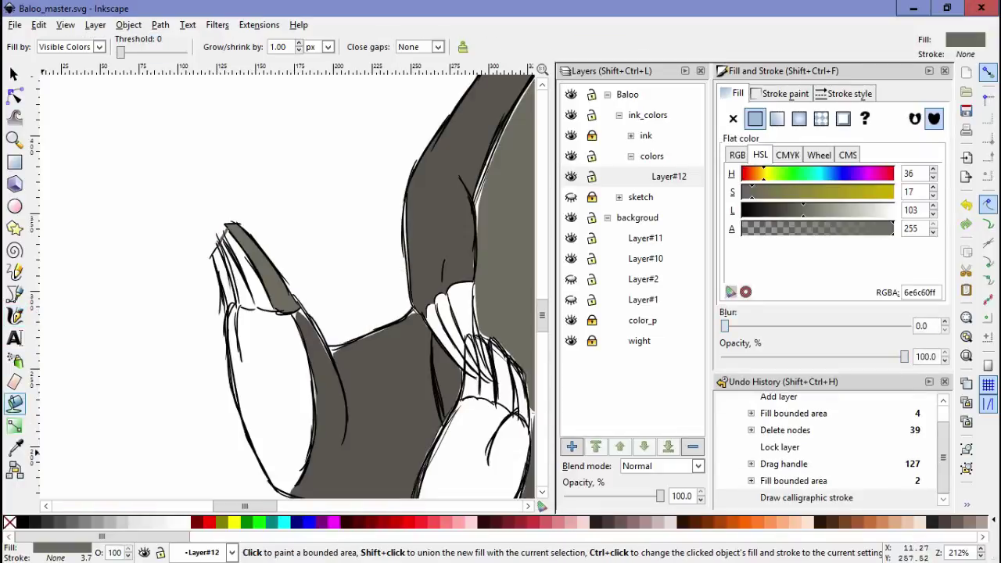
{"action": "left_click", "coordinate": [258, 317]}
{"action": "key", "text": "ctrl+z"}
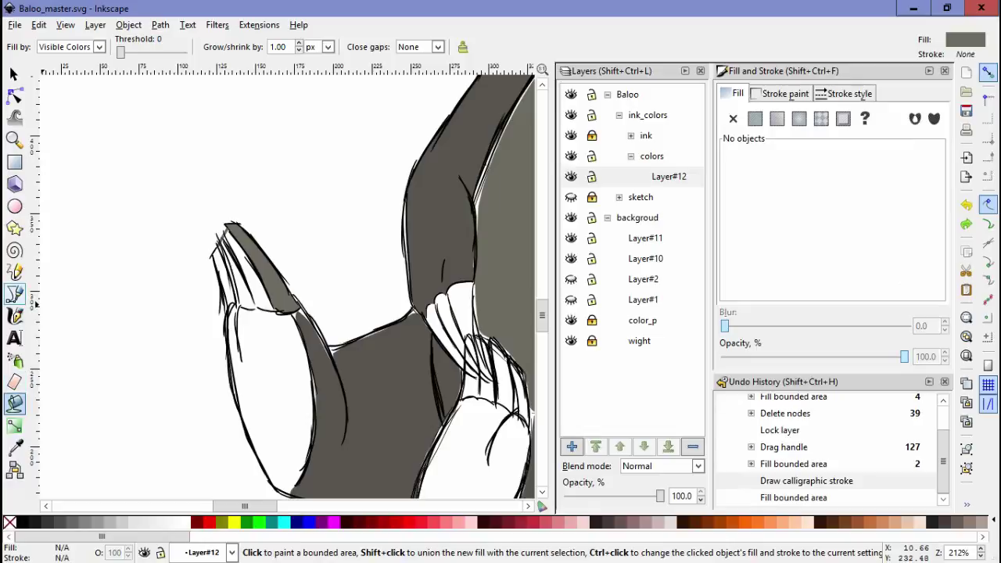
Seal the claw gap with a calligraphy stroke and fill two claw areas grey.
{"action": "left_click", "coordinate": [14, 315]}
{"action": "left_click_drag", "start_coordinate": [232, 306], "coordinate": [239, 307]}
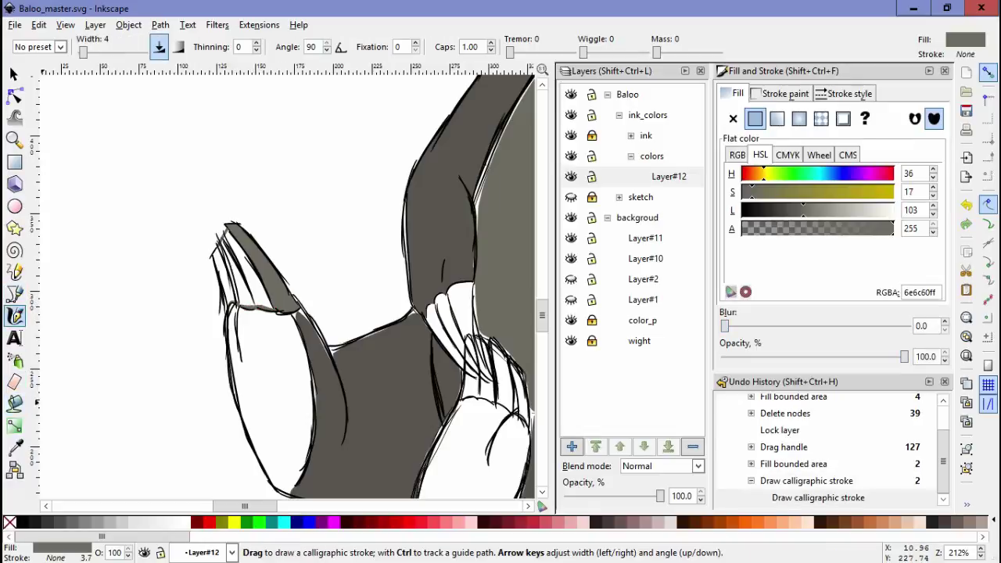
{"action": "left_click", "coordinate": [14, 403]}
{"action": "left_click", "coordinate": [251, 269]}
{"action": "left_click", "coordinate": [235, 273]}
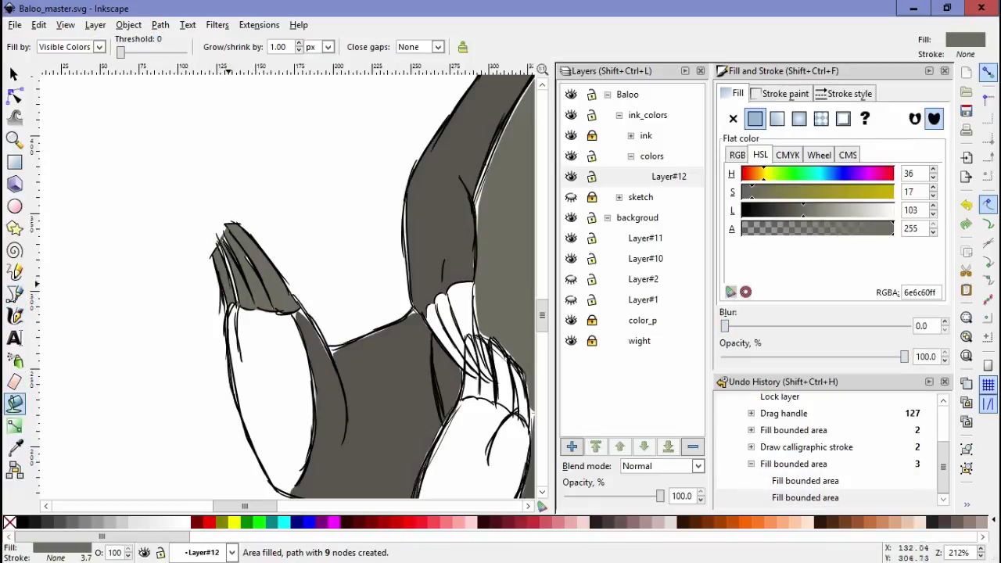
Close claw and finger gaps with strokes, then fill two finger areas grey.
{"action": "key", "text": "c"}
{"action": "left_click_drag", "start_coordinate": [233, 301], "coordinate": [227, 235]}
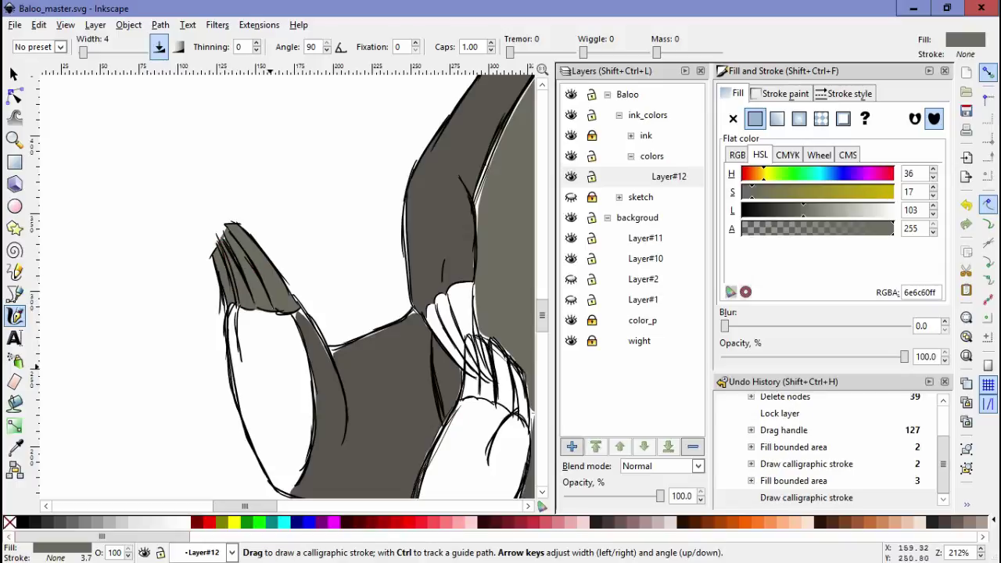
{"action": "scroll", "coordinate": [313, 343], "scroll_direction": "right", "scroll_amount": 5}
{"action": "scroll", "coordinate": [246, 344], "scroll_direction": "up", "scroll_amount": 1}
{"action": "left_click_drag", "start_coordinate": [254, 324], "coordinate": [242, 357]}
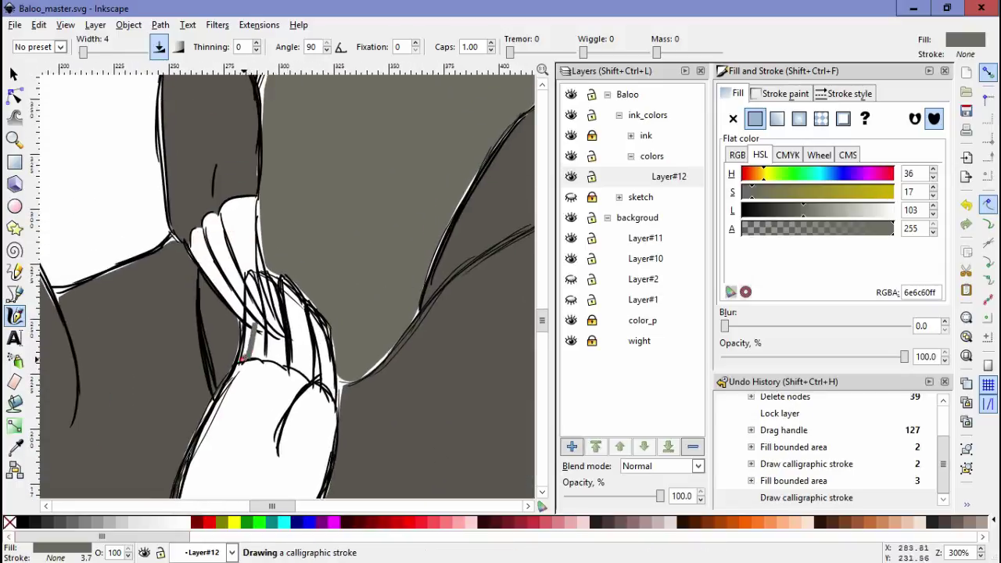
{"action": "left_click_drag", "start_coordinate": [257, 298], "coordinate": [257, 300]}
{"action": "key", "text": "shift+F7"}
{"action": "left_click", "coordinate": [262, 336]}
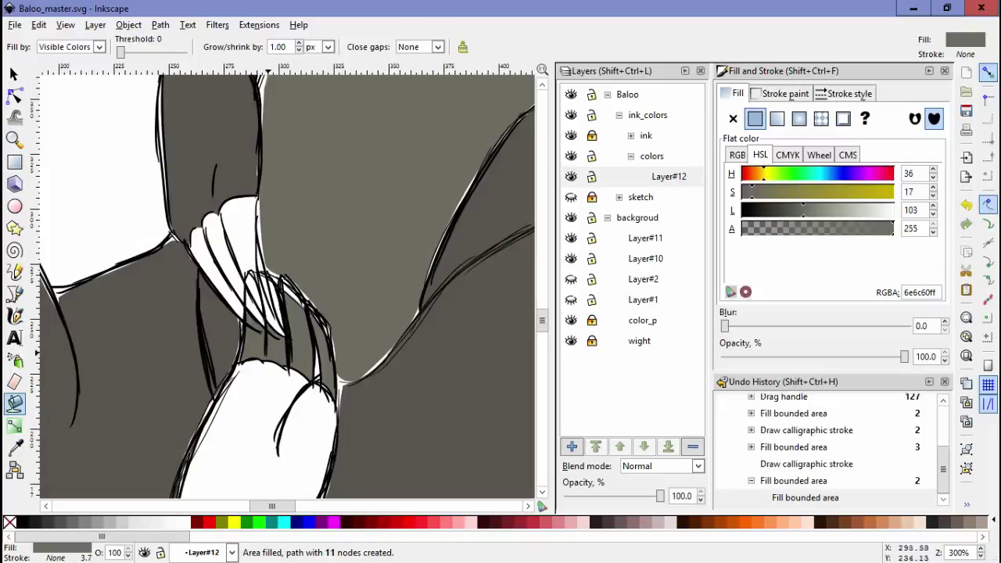
{"action": "left_click", "coordinate": [268, 373]}
Seal one more finger gap and fill the last two finger areas grey.
{"action": "key", "text": "c"}
{"action": "left_click_drag", "start_coordinate": [252, 285], "coordinate": [257, 322]}
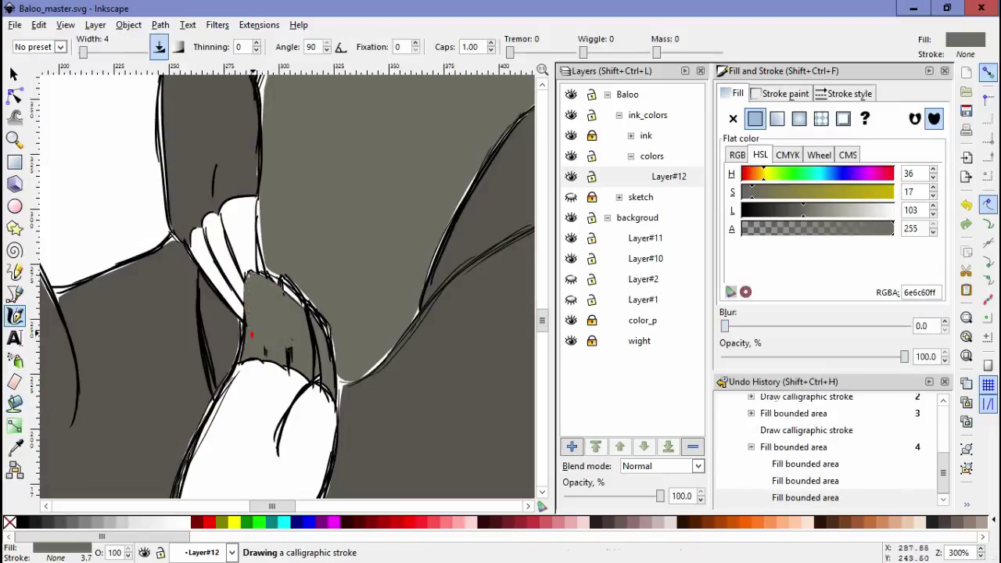
{"action": "left_click_drag", "start_coordinate": [257, 322], "coordinate": [251, 335]}
{"action": "scroll", "coordinate": [251, 335], "scroll_direction": "up", "scroll_amount": 1}
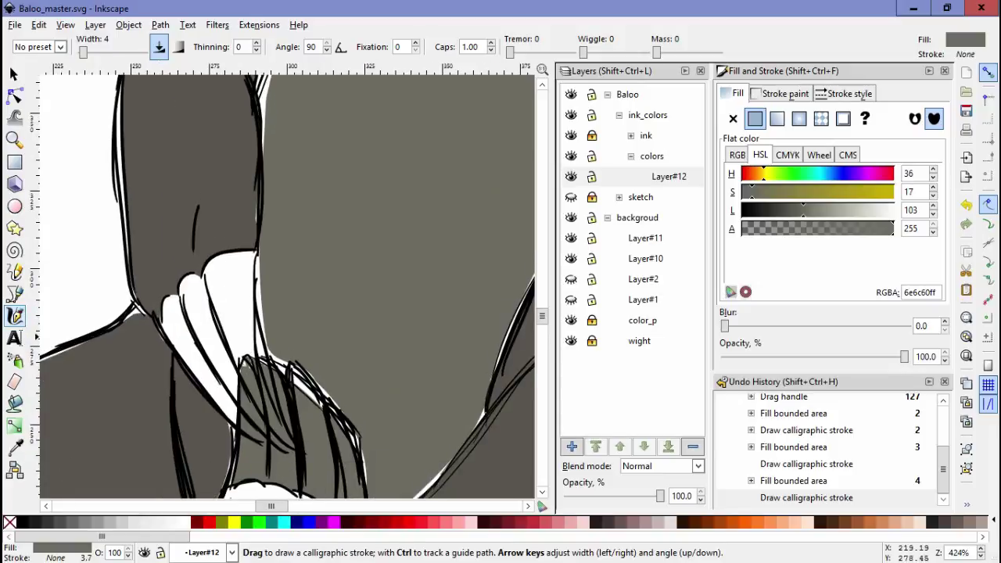
{"action": "key", "text": "shift+F7"}
{"action": "left_click", "coordinate": [199, 349]}
{"action": "left_click", "coordinate": [231, 308]}
{"action": "scroll", "coordinate": [234, 313], "scroll_direction": "down", "scroll_amount": 4}
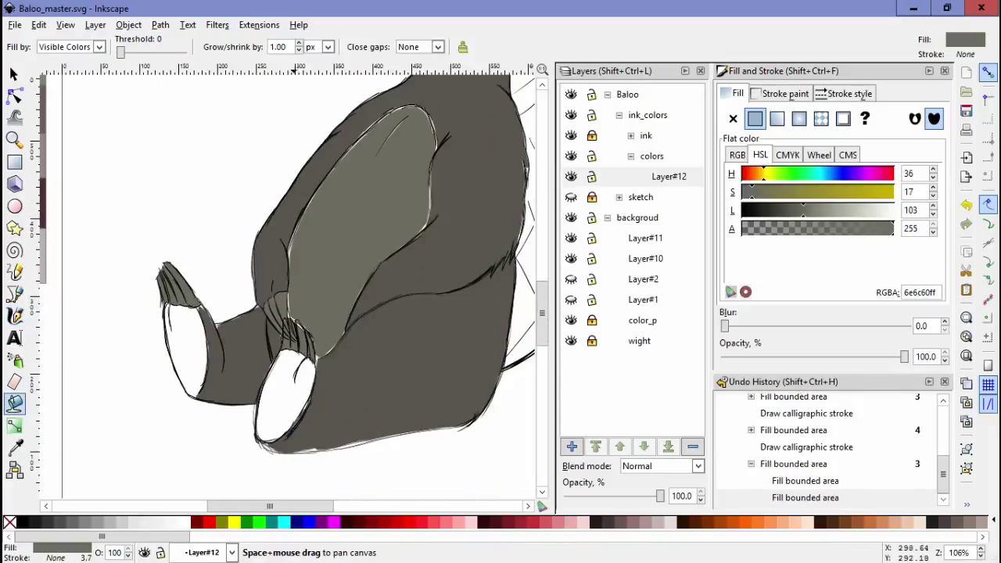
{"action": "scroll", "coordinate": [289, 281], "scroll_direction": "down", "scroll_amount": 1}
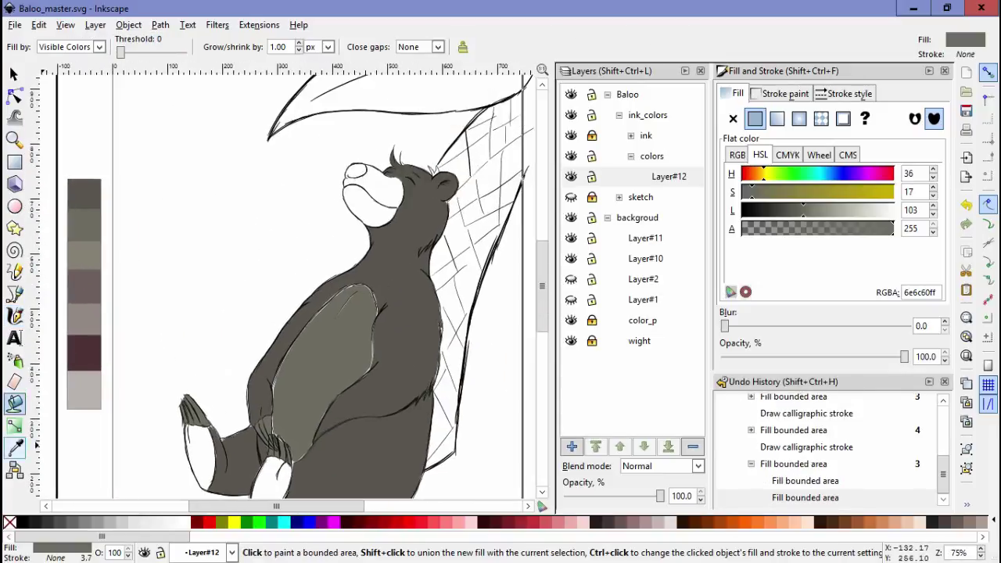
Fill the bear's muzzle with a lighter grey swatch colour.
{"action": "left_click", "coordinate": [14, 446]}
{"action": "left_click", "coordinate": [83, 255]}
{"action": "left_click", "coordinate": [15, 403]}
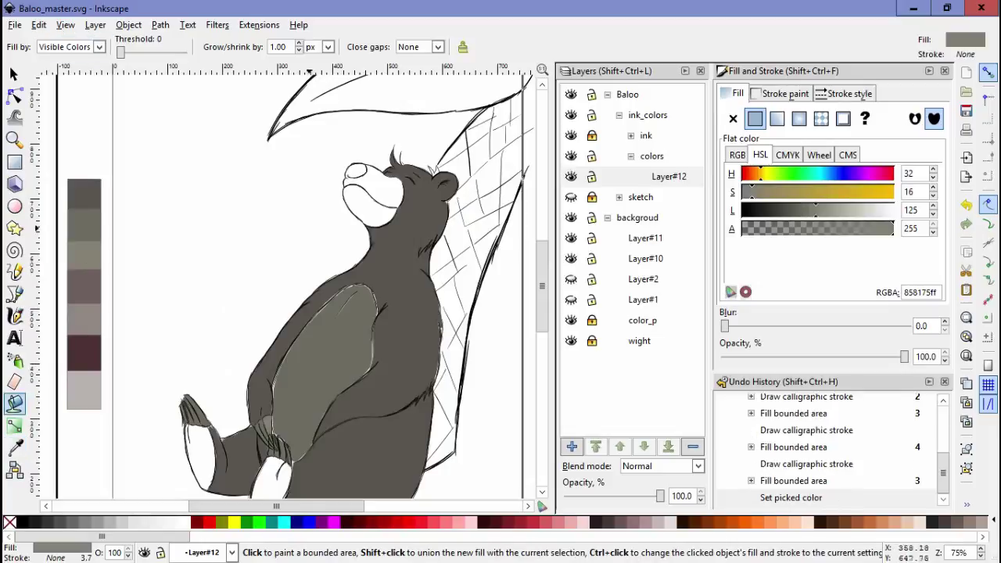
{"action": "left_click", "coordinate": [374, 191]}
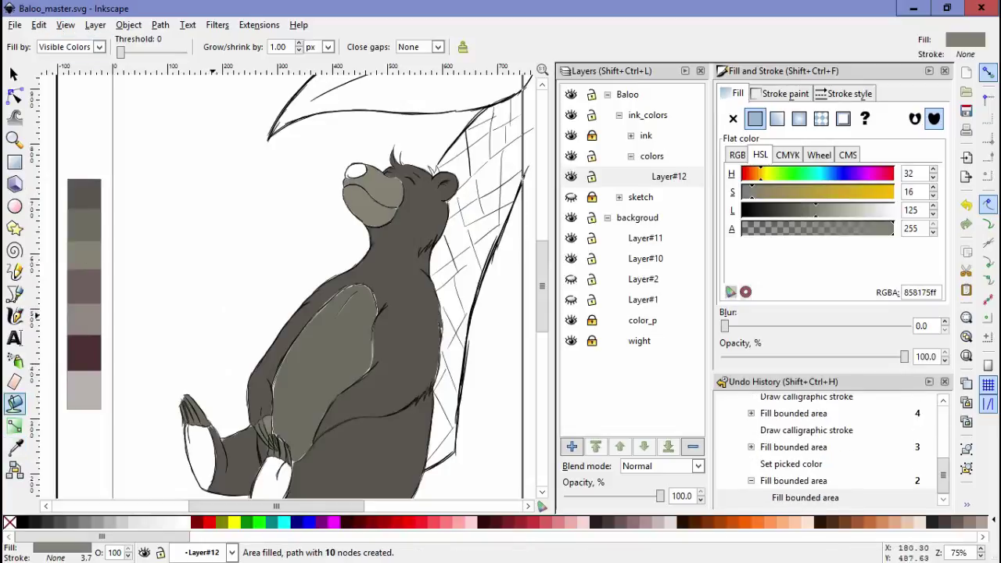
Colour the bear's nose with the dark maroon swatch.
{"action": "left_click", "coordinate": [15, 447]}
{"action": "left_click", "coordinate": [84, 352]}
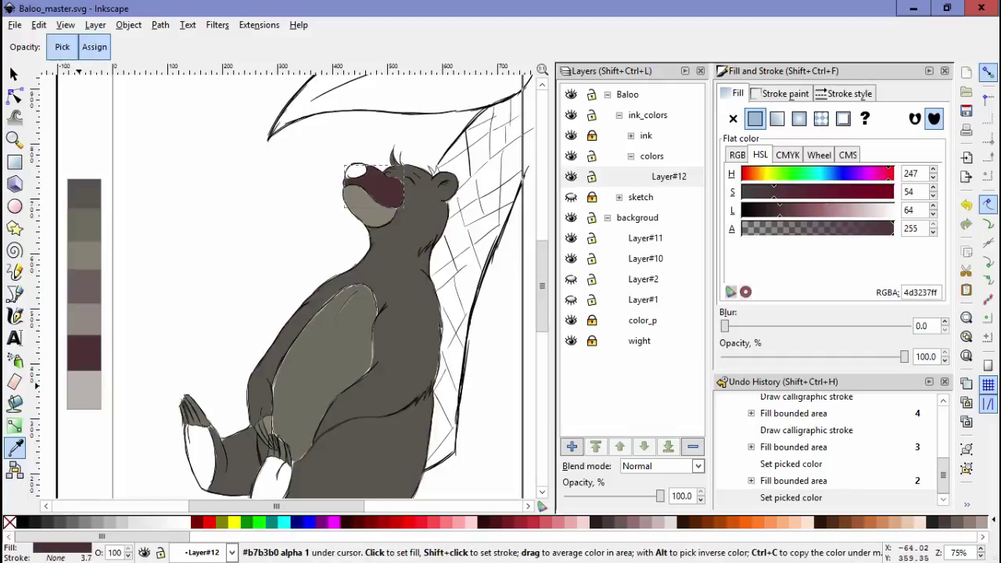
{"action": "left_click", "coordinate": [15, 403]}
{"action": "left_click", "coordinate": [356, 171]}
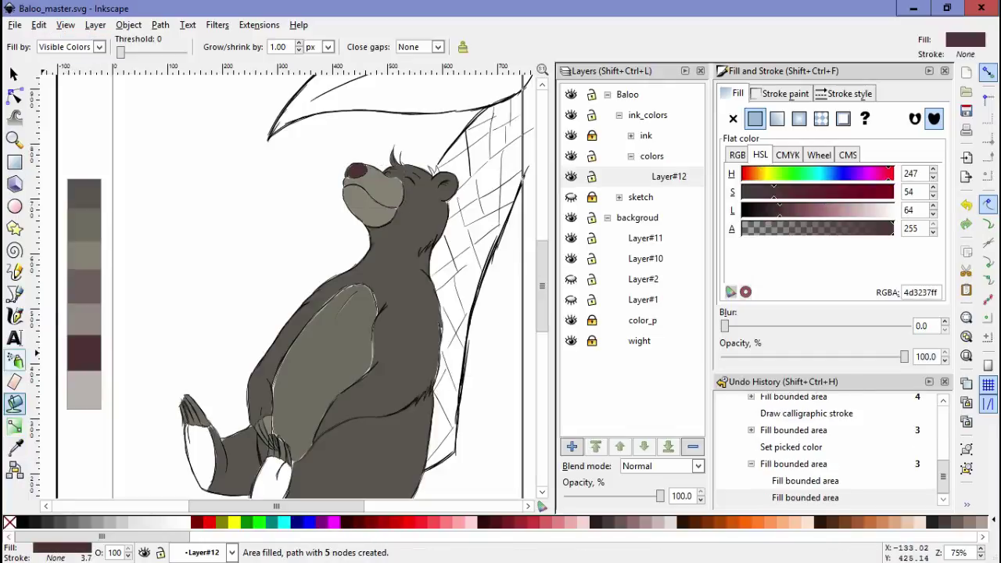
Fill the left foot sole with the grey-brown swatch colour.
{"action": "key", "text": "F7"}
{"action": "left_click", "coordinate": [84, 286]}
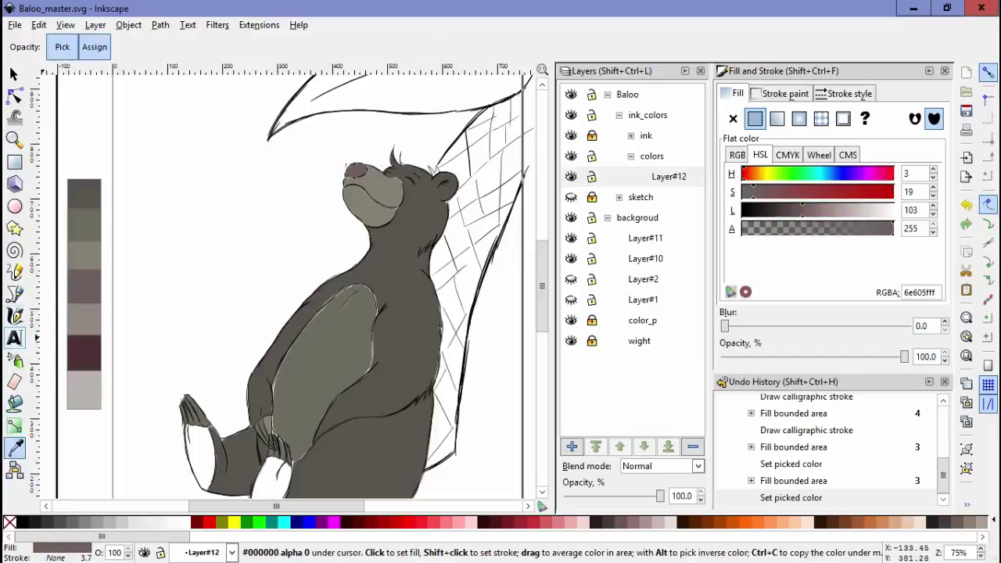
{"action": "key", "text": "c"}
{"action": "scroll", "coordinate": [281, 282], "scroll_direction": "down", "scroll_amount": 3}
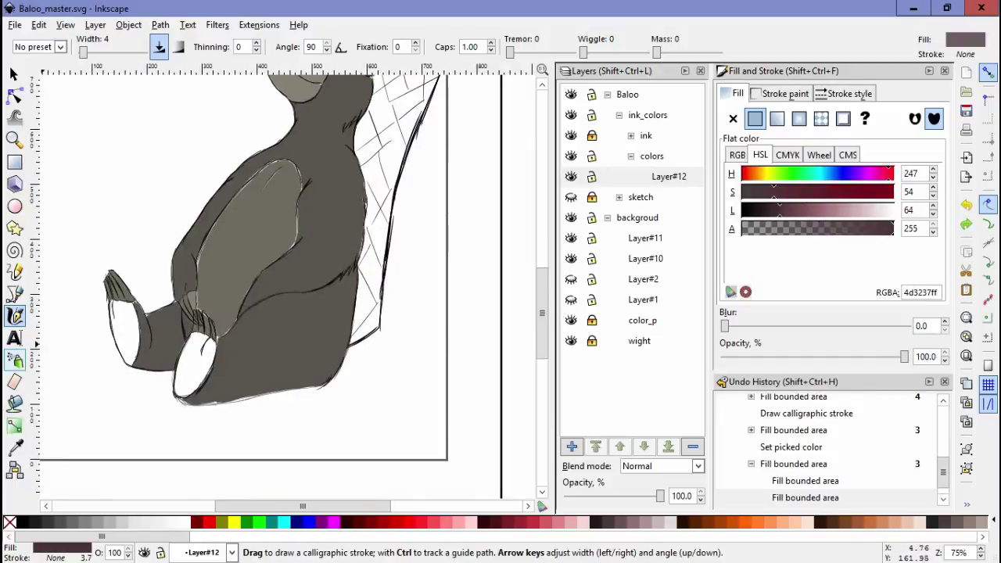
{"action": "key", "text": "shift+F7"}
{"action": "left_click", "coordinate": [124, 322]}
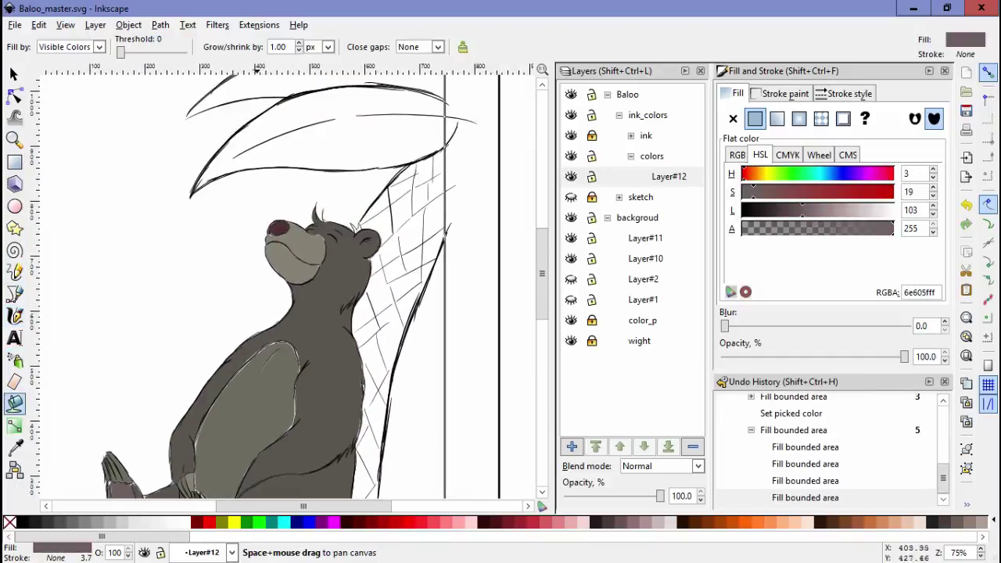
Save the drawing, view the whole page, and add a new layer.
{"action": "key", "text": "ctrl+s"}
{"action": "key", "text": "5"}
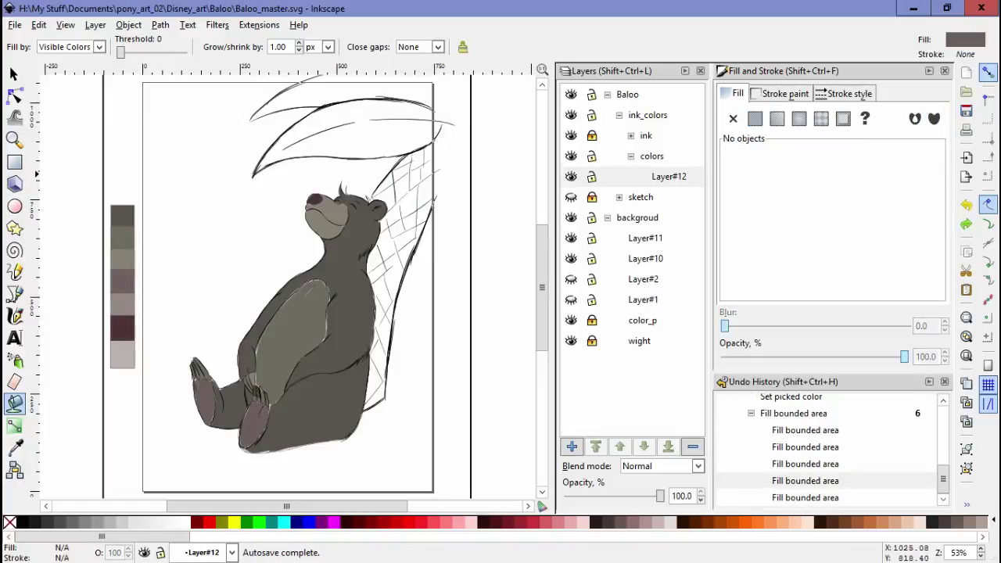
{"action": "key", "text": "ctrl+shift+n"}
Add Layer#13 below Layer#12 and fill several hammock net cells grey-brown.
{"action": "key", "text": "Return"}
{"action": "key", "text": "shift+Page_Down"}
{"action": "left_click", "coordinate": [380, 310]}
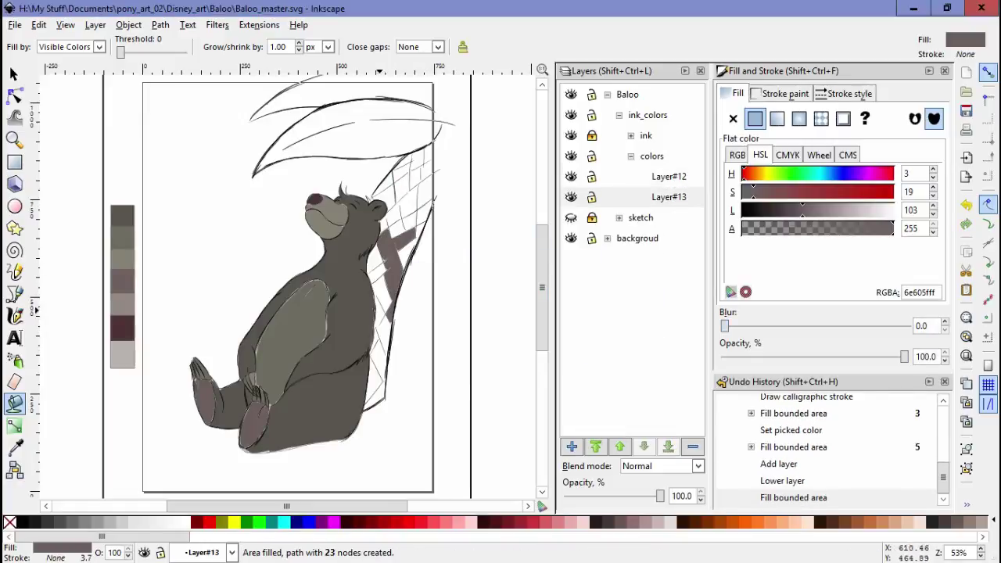
{"action": "left_click", "coordinate": [378, 313]}
{"action": "left_click", "coordinate": [377, 367]}
{"action": "left_click", "coordinate": [410, 244]}
{"action": "left_click", "coordinate": [374, 383]}
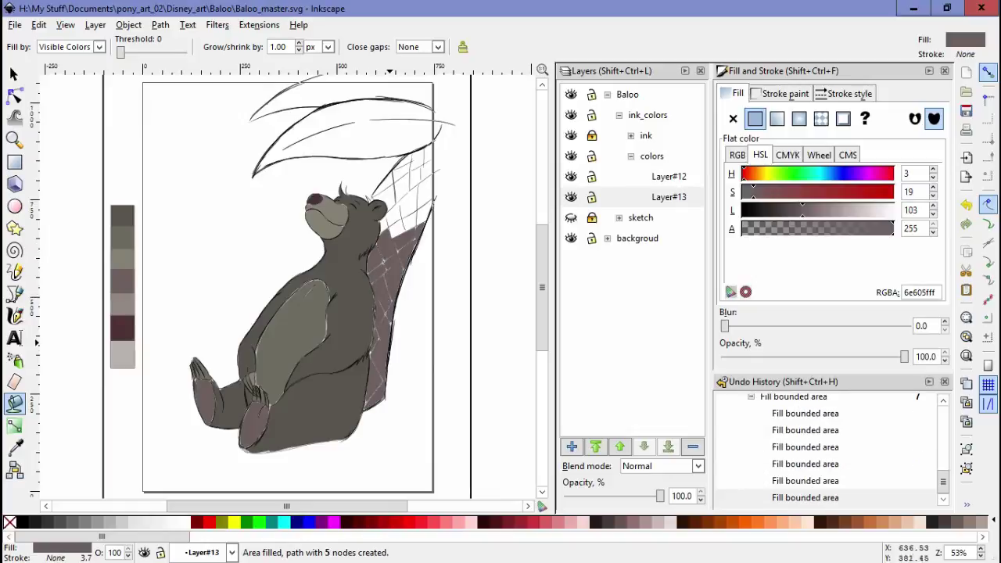
{"action": "left_click", "coordinate": [395, 211]}
{"action": "left_click", "coordinate": [407, 235]}
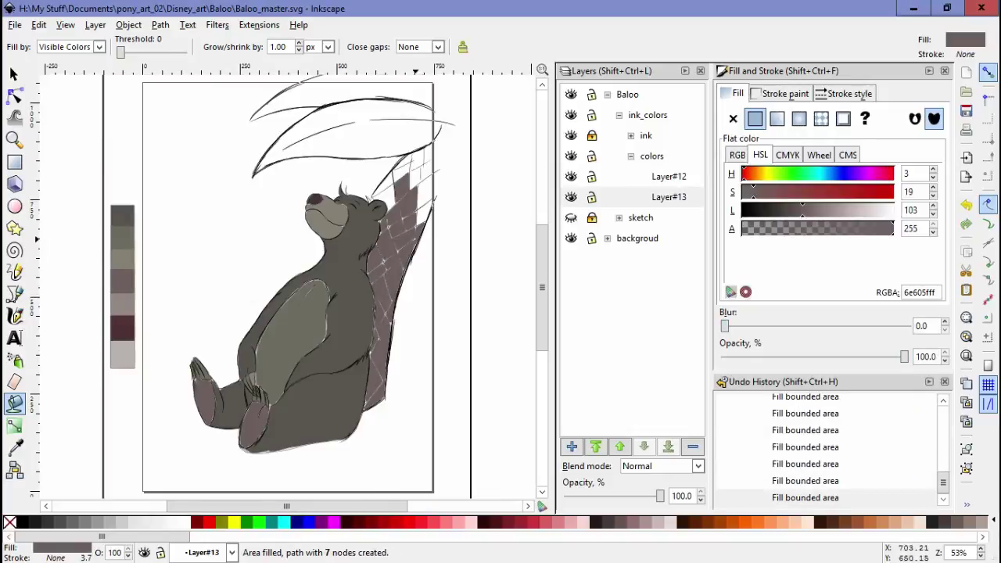
{"action": "scroll", "coordinate": [436, 255], "scroll_direction": "up", "scroll_amount": 1, "text": "ctrl"}
{"action": "scroll", "coordinate": [435, 160], "scroll_direction": "up", "scroll_amount": 3, "text": "ctrl"}
Seal a net gap with a calligraphic stroke and fill more net cells brown.
{"action": "left_click", "coordinate": [15, 315]}
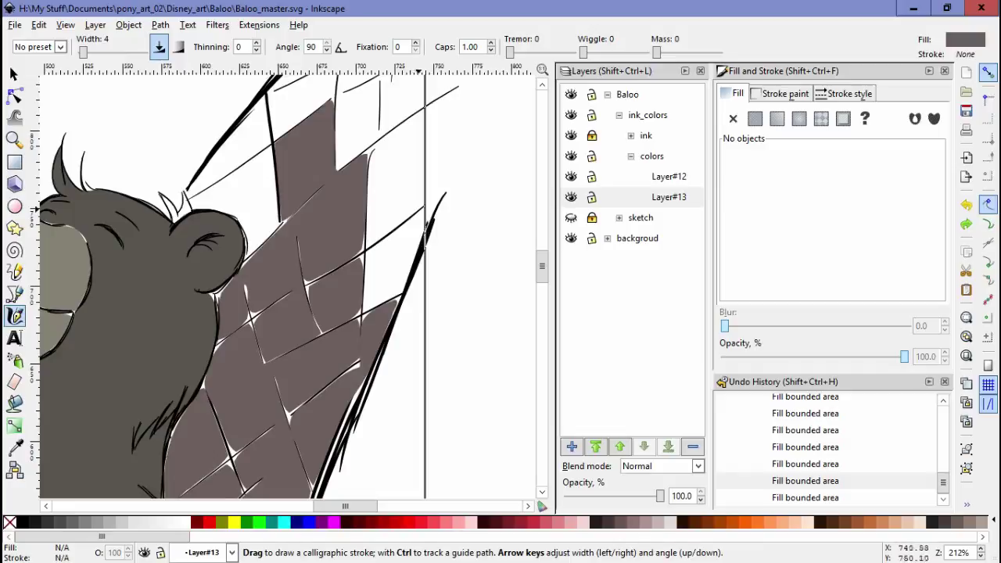
{"action": "left_click_drag", "start_coordinate": [420, 205], "coordinate": [403, 294]}
{"action": "key", "text": "shift+F7"}
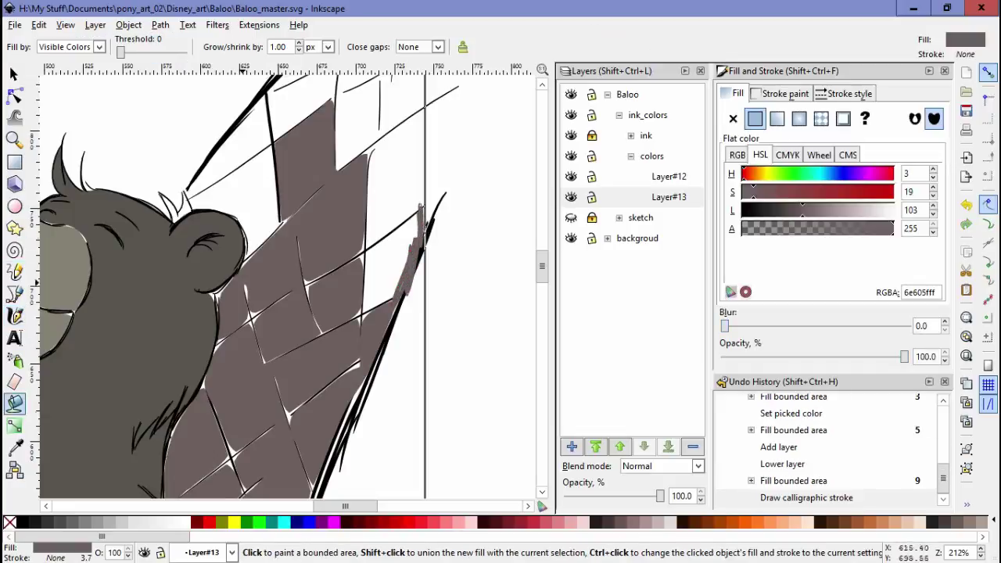
{"action": "left_click", "coordinate": [391, 262]}
{"action": "left_click", "coordinate": [235, 203]}
{"action": "left_click", "coordinate": [226, 133]}
Close another net gap and fill further net areas, undoing a fill that overflowed.
{"action": "left_click_drag", "start_coordinate": [50, 151], "coordinate": [73, 295]}
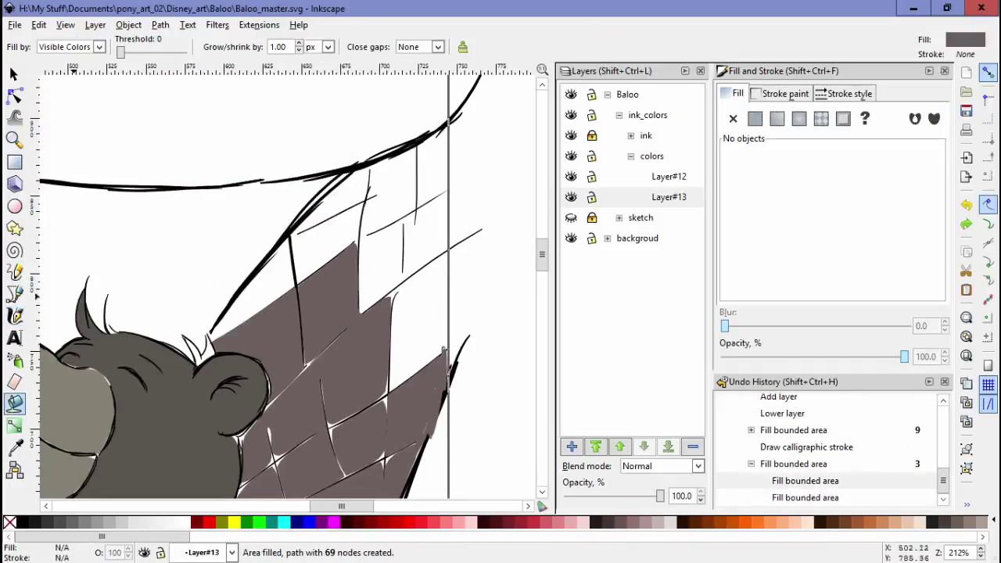
{"action": "key", "text": "c"}
{"action": "left_click_drag", "start_coordinate": [227, 311], "coordinate": [209, 339]}
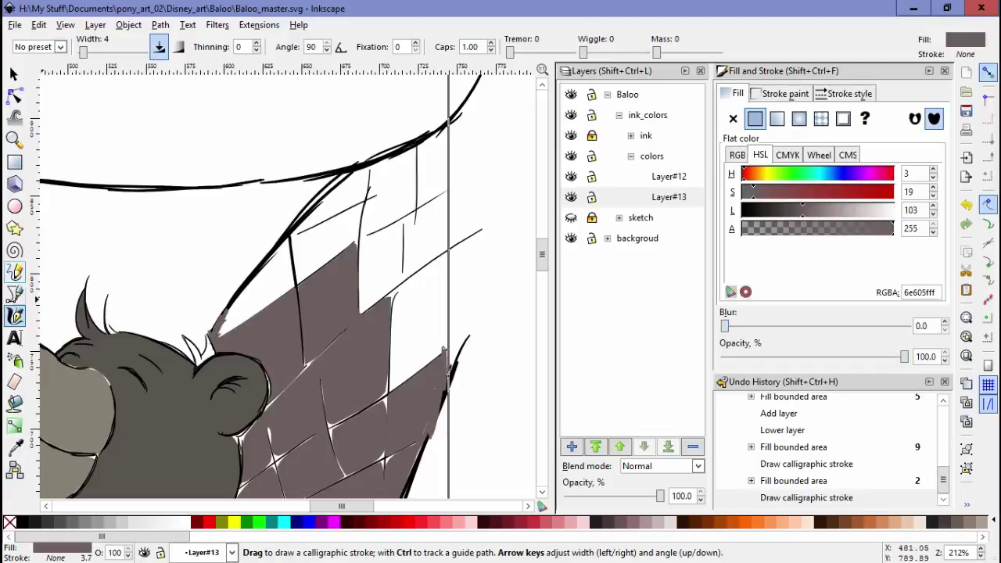
{"action": "left_click", "coordinate": [14, 403]}
{"action": "left_click", "coordinate": [265, 300]}
{"action": "left_click", "coordinate": [350, 225]}
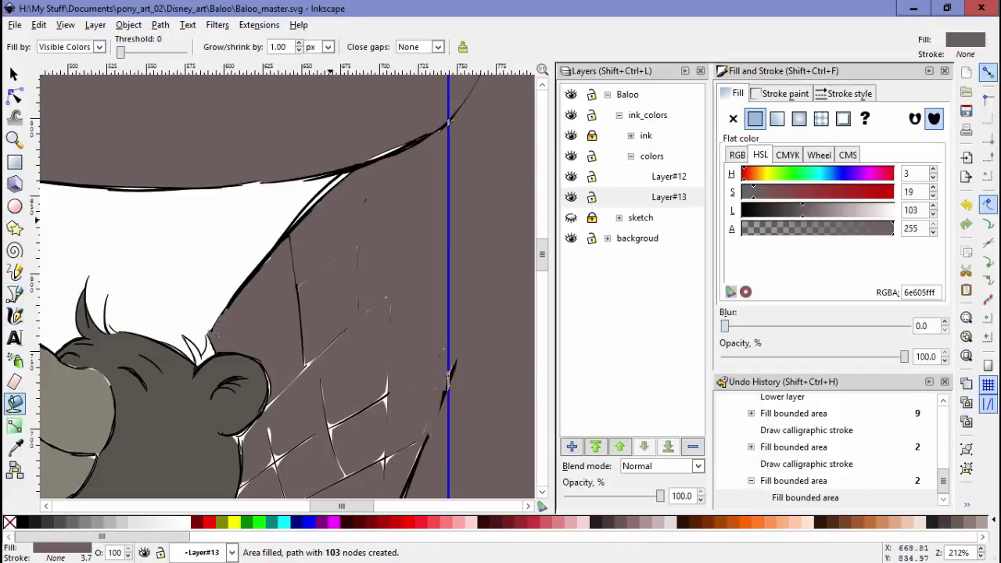
{"action": "key", "text": "ctrl+z"}
Seal the gap at the net's right edge and fill the remaining white cells brown.
{"action": "key", "text": "c"}
{"action": "mouse_move", "coordinate": [443, 126]}
{"action": "left_mouse_down"}
{"action": "mouse_move", "coordinate": [442, 160]}
{"action": "mouse_move", "coordinate": [440, 129]}
{"action": "left_mouse_up"}
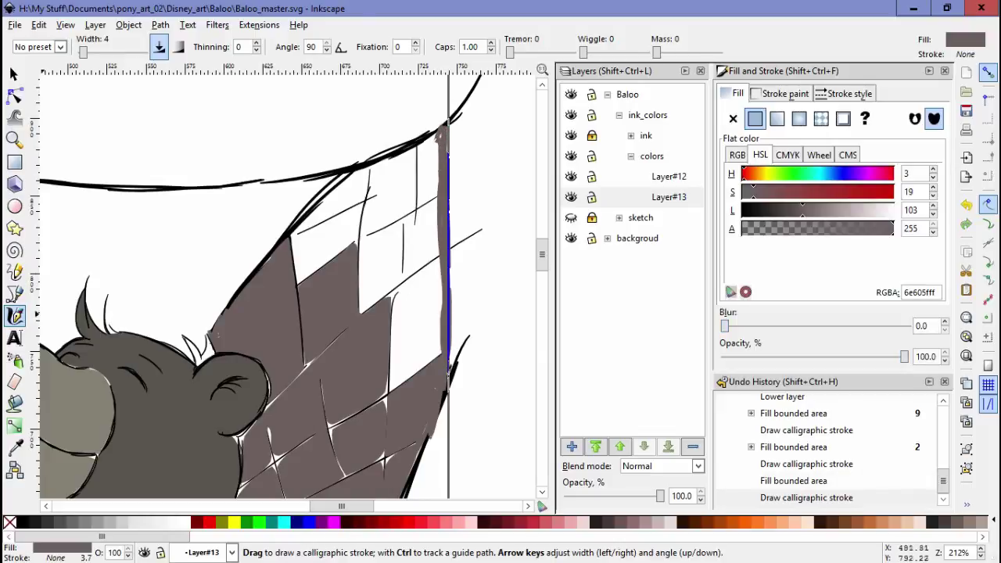
{"action": "left_click", "coordinate": [14, 403]}
{"action": "left_click", "coordinate": [352, 234]}
{"action": "left_click", "coordinate": [428, 172]}
{"action": "left_click", "coordinate": [416, 313]}
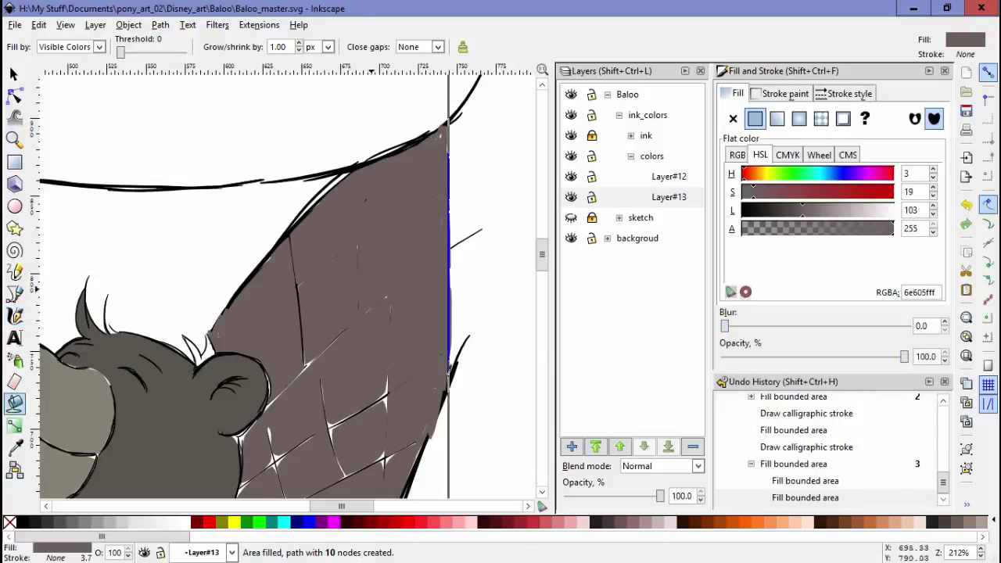
Hide and restore the ink line art to inspect the net fills.
{"action": "key", "text": "s"}
{"action": "left_click", "coordinate": [570, 135]}
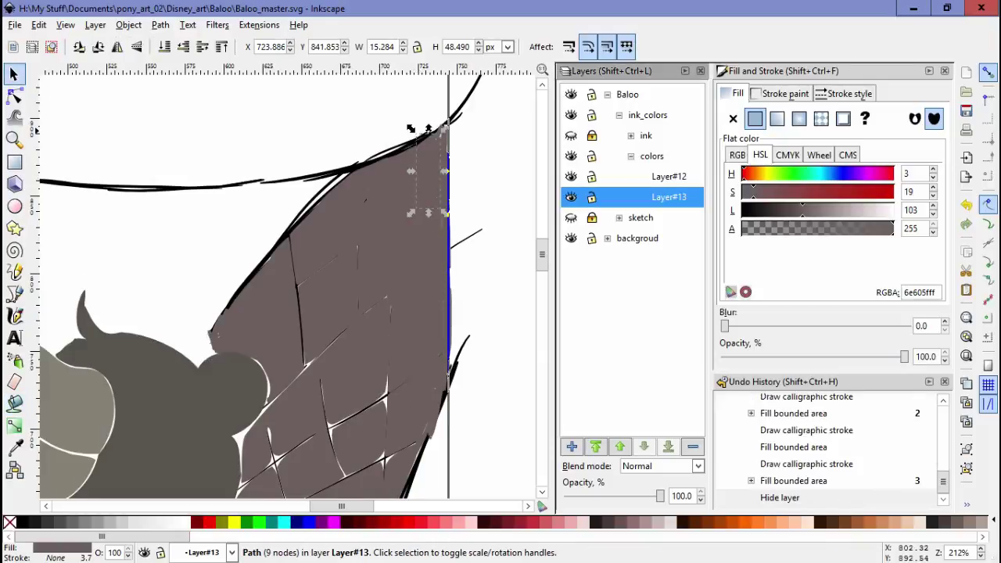
{"action": "left_click", "coordinate": [668, 176]}
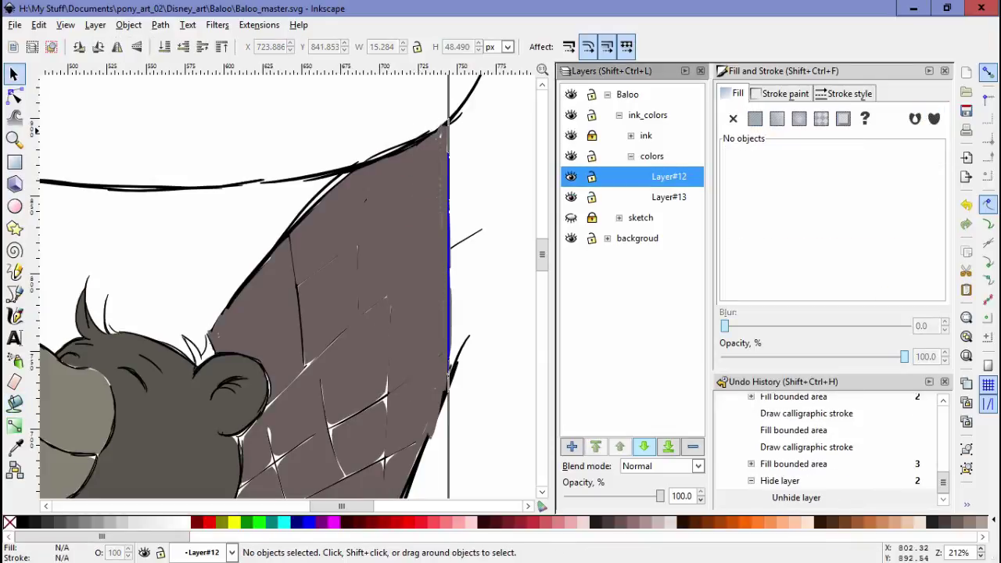
{"action": "key", "text": "ctrl+z"}
{"action": "left_click", "coordinate": [39, 24]}
{"action": "left_click", "coordinate": [47, 58]}
Select all the fills on Layer#13 and delete them.
{"action": "left_click", "coordinate": [389, 260]}
{"action": "key", "text": "ctrl+z"}
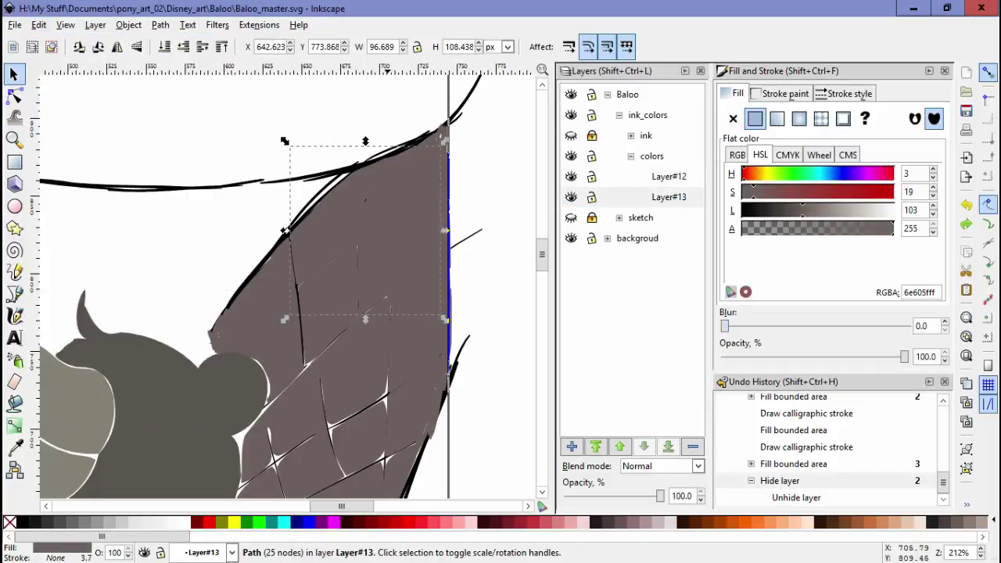
{"action": "left_click", "coordinate": [39, 25]}
{"action": "left_click", "coordinate": [47, 58]}
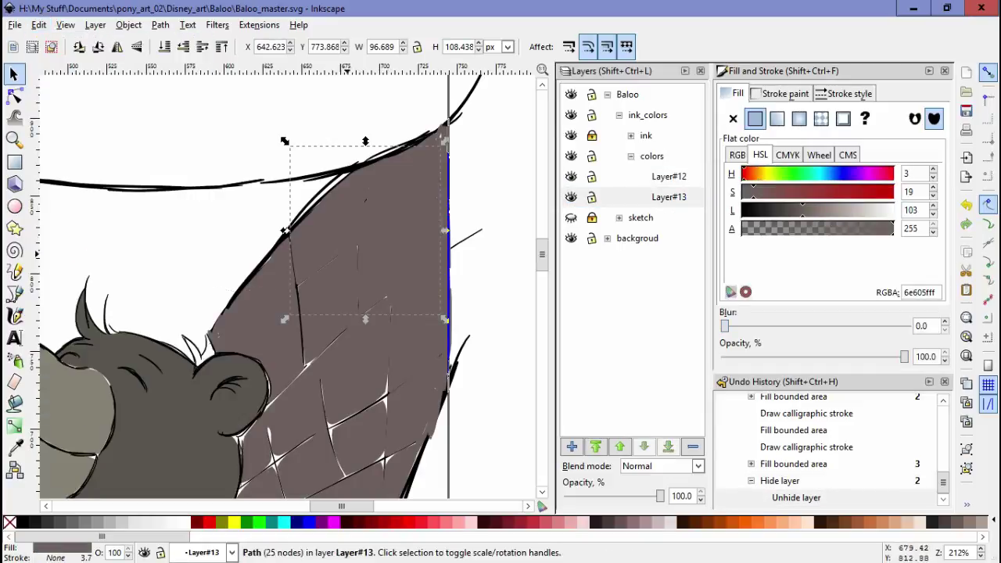
{"action": "key", "text": "ctrl+a"}
{"action": "key", "text": "Delete"}
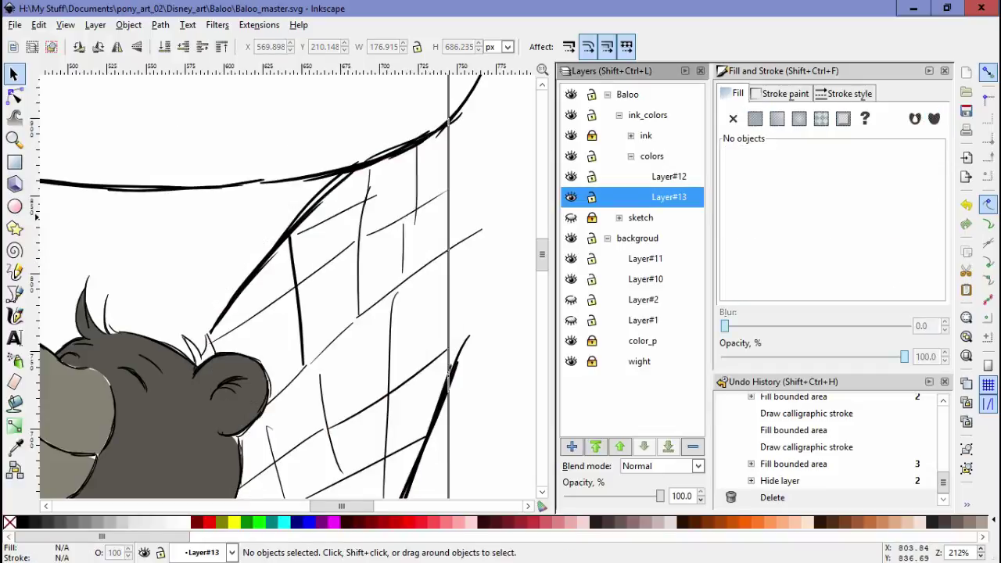
Unlock and re-show Layer#11, then add a new layer above Layer#10.
{"action": "left_click", "coordinate": [571, 258]}
{"action": "left_click", "coordinate": [570, 258]}
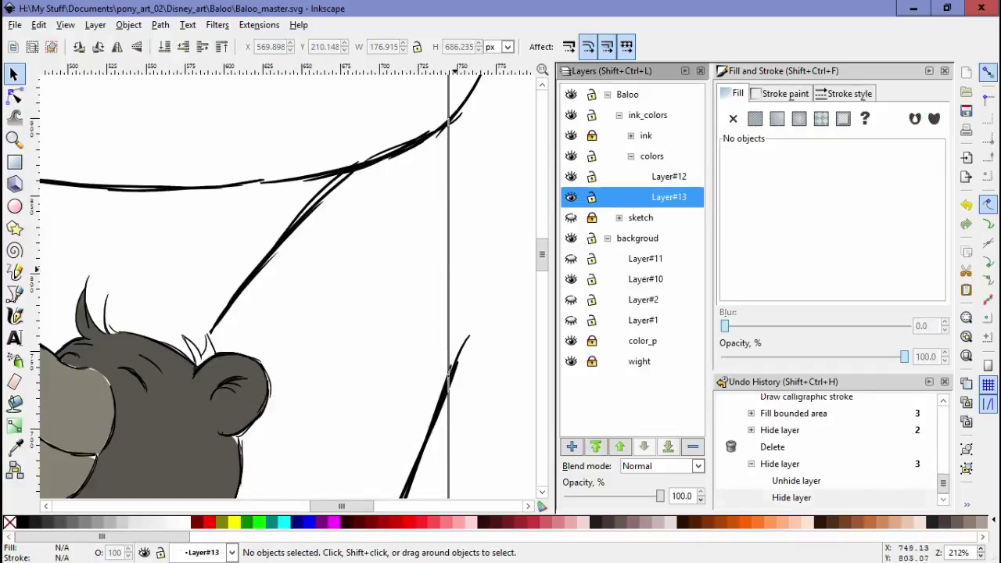
{"action": "left_click", "coordinate": [570, 258]}
{"action": "left_click", "coordinate": [570, 258]}
{"action": "scroll", "coordinate": [281, 281], "scroll_direction": "down", "scroll_amount": 2}
{"action": "key", "text": "c"}
{"action": "scroll", "coordinate": [282, 282], "scroll_direction": "up", "scroll_amount": 1}
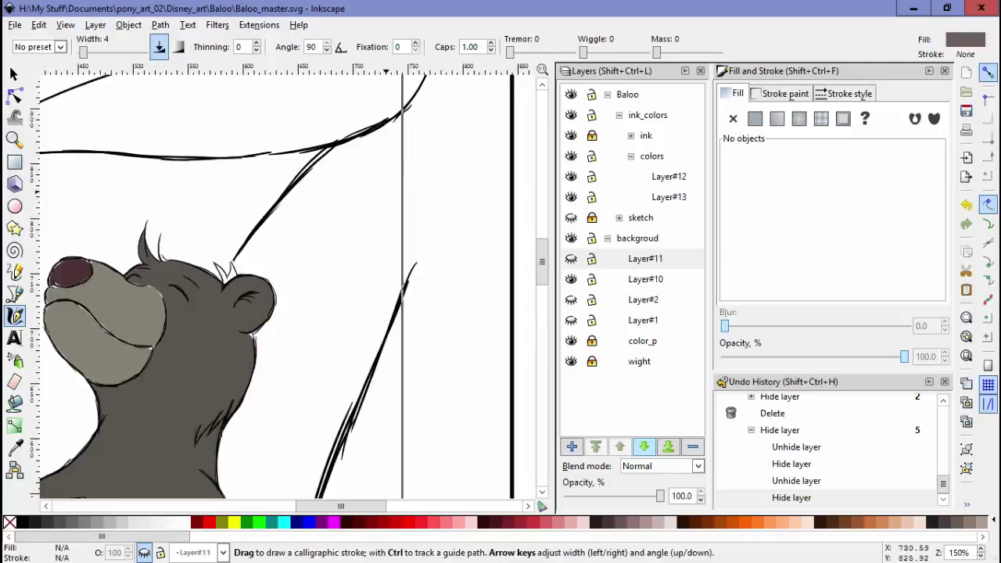
{"action": "scroll", "coordinate": [395, 117], "scroll_direction": "up", "scroll_amount": 1}
{"action": "left_click", "coordinate": [592, 258]}
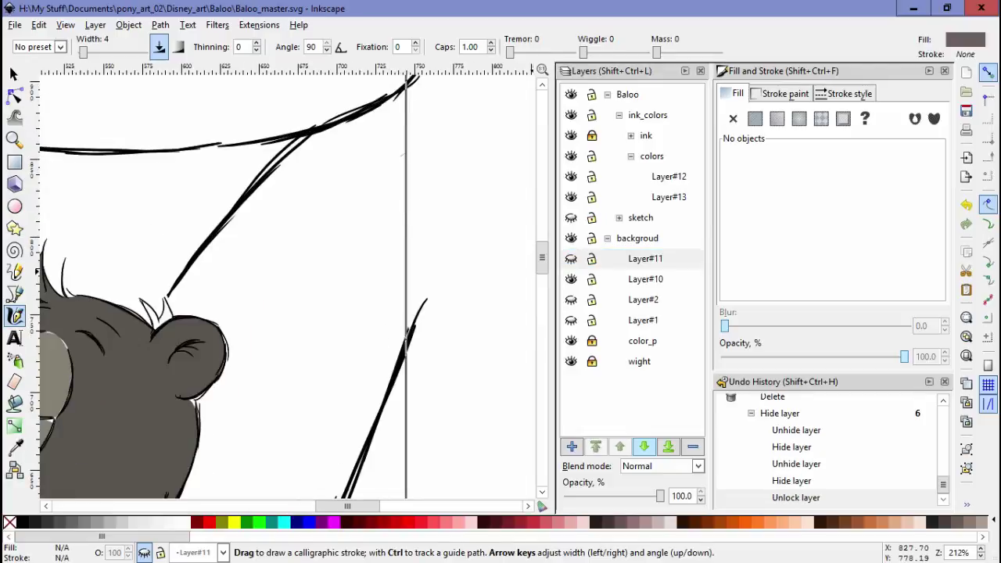
{"action": "left_click", "coordinate": [571, 258]}
{"action": "left_click", "coordinate": [645, 278]}
{"action": "key", "text": "ctrl+shift+n"}
{"action": "key", "text": "Return"}
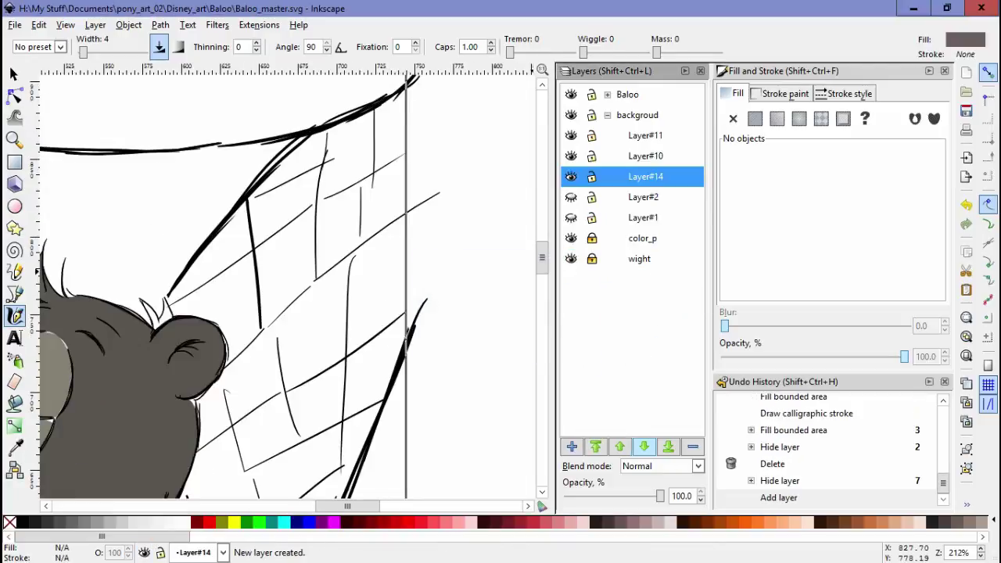
Draw a stroke along the net's right edge and check it by toggling layer visibility.
{"action": "mouse_move", "coordinate": [403, 78]}
{"action": "left_mouse_down"}
{"action": "mouse_move", "coordinate": [410, 236]}
{"action": "mouse_move", "coordinate": [400, 328]}
{"action": "left_mouse_up"}
{"action": "left_click", "coordinate": [571, 176]}
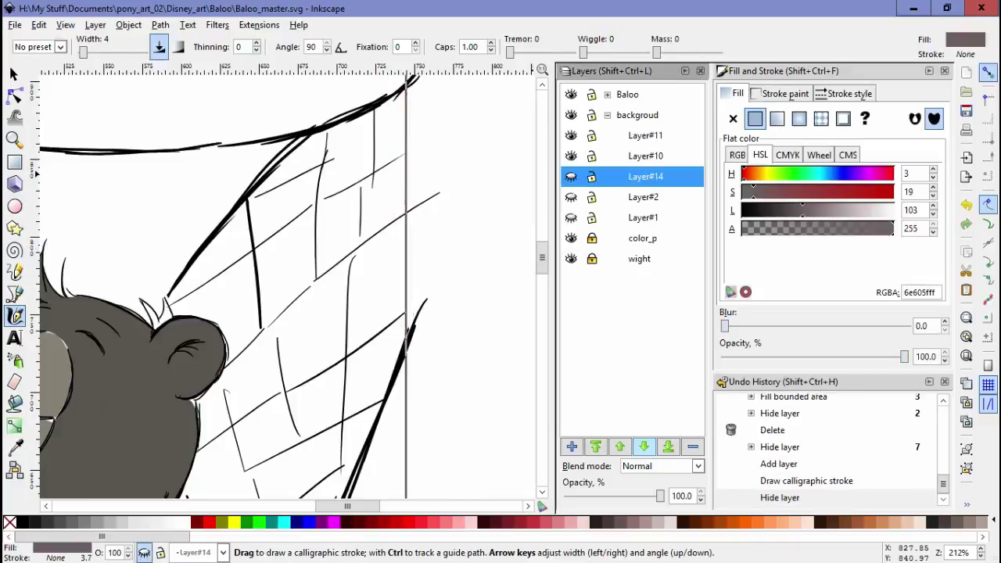
{"action": "left_click", "coordinate": [571, 155]}
{"action": "left_click", "coordinate": [570, 155]}
Hide Layer#11 and its test fill, and make Layer#14 the working layer.
{"action": "key", "text": "shift+F7"}
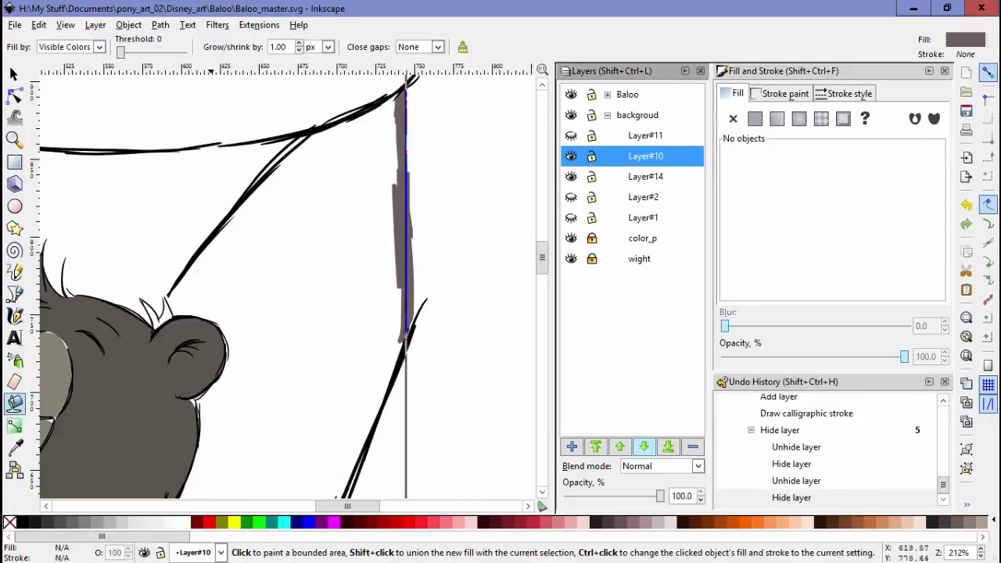
{"action": "left_click", "coordinate": [645, 136]}
{"action": "left_click", "coordinate": [336, 430]}
{"action": "left_click", "coordinate": [571, 135]}
{"action": "left_click", "coordinate": [571, 135]}
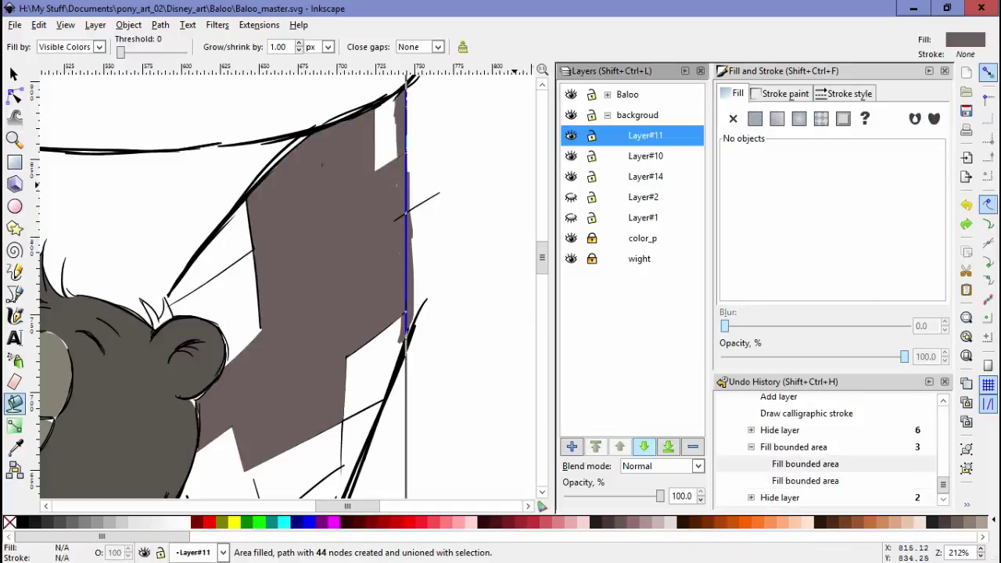
{"action": "left_click", "coordinate": [571, 155]}
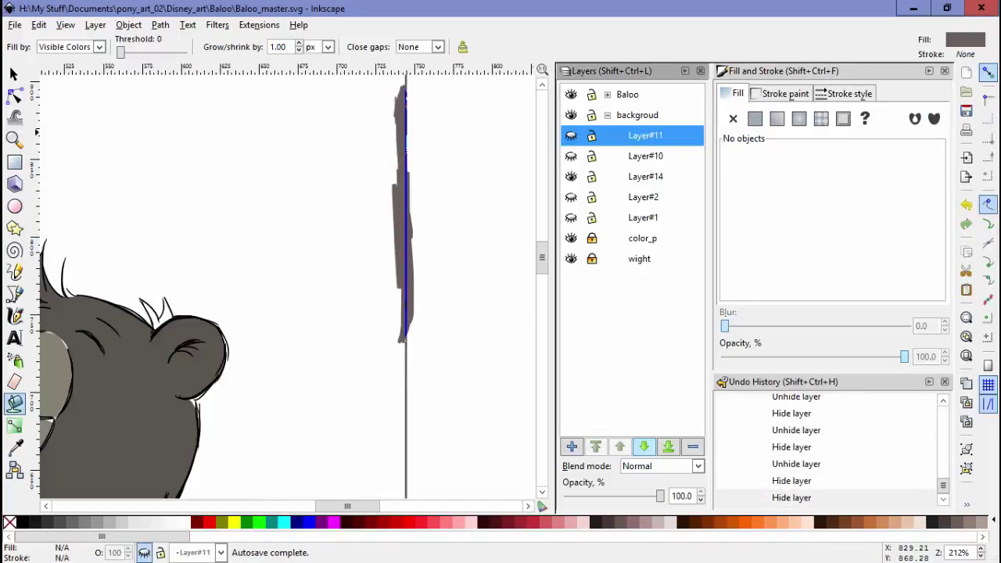
{"action": "left_click", "coordinate": [645, 176]}
{"action": "left_click", "coordinate": [14, 73]}
{"action": "scroll", "coordinate": [313, 196], "scroll_direction": "down", "scroll_amount": 2, "text": "ctrl"}
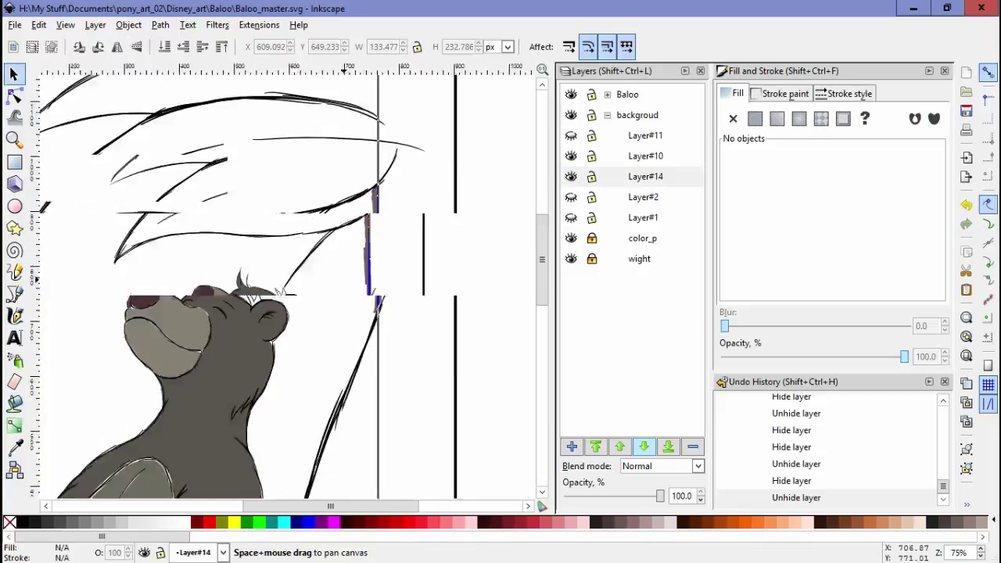
{"action": "scroll", "coordinate": [313, 195], "scroll_direction": "down", "scroll_amount": 2, "text": "ctrl"}
{"action": "left_click", "coordinate": [14, 402]}
Fill the area behind the bear's back and recolour it warm brown (966325).
{"action": "left_click", "coordinate": [308, 266]}
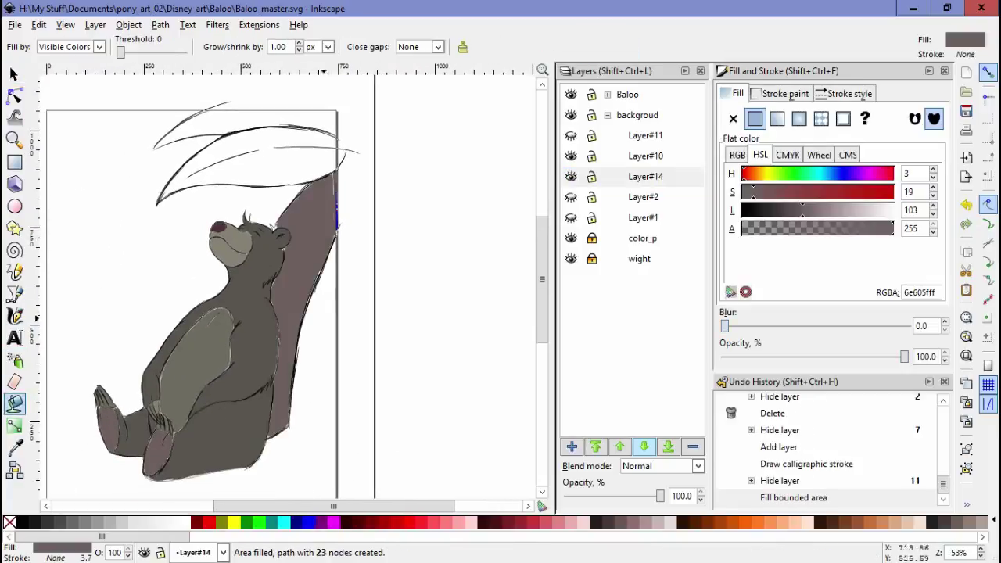
{"action": "key", "text": "s"}
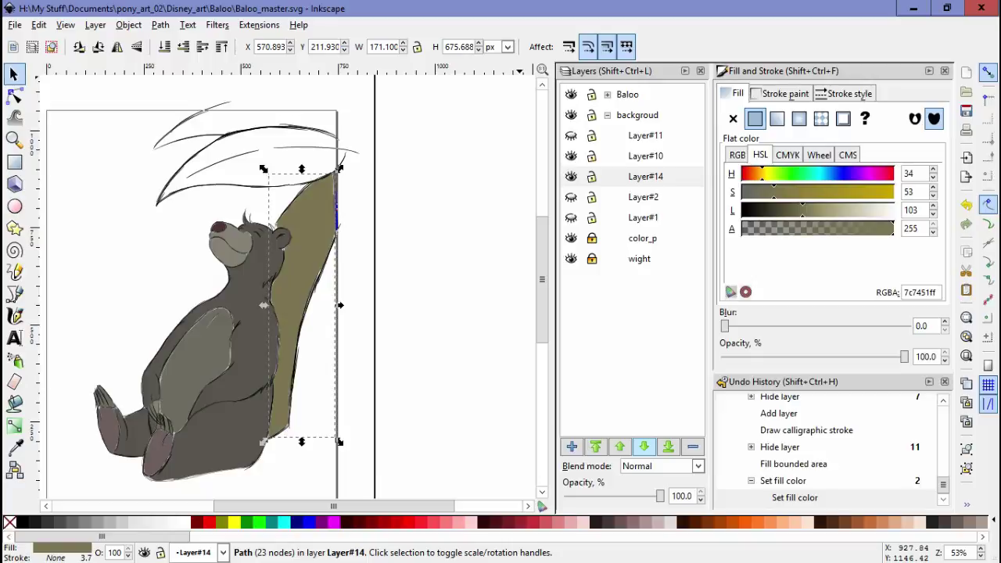
{"action": "mouse_move", "coordinate": [773, 191]}
{"action": "left_mouse_down"}
{"action": "mouse_move", "coordinate": [825, 192]}
{"action": "mouse_move", "coordinate": [796, 210]}
{"action": "left_mouse_up"}
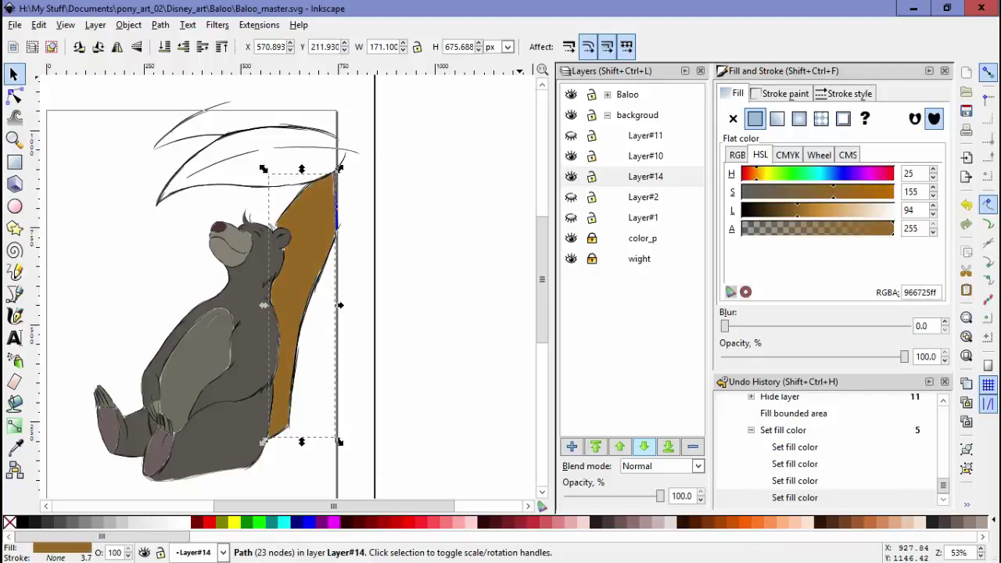
{"action": "left_click_drag", "start_coordinate": [752, 173], "coordinate": [751, 172]}
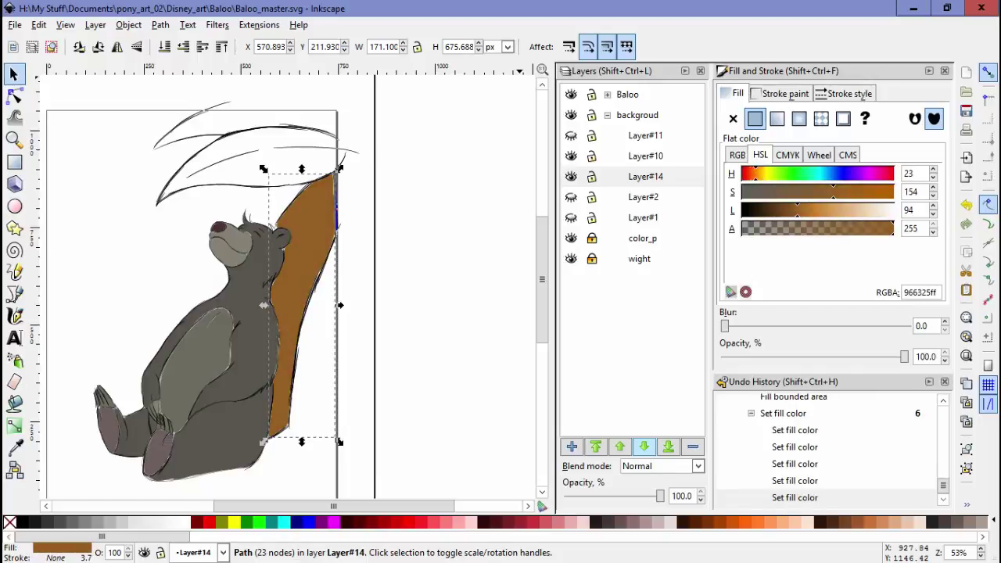
Show the net hatching over the hammock and slightly resize the brown shape.
{"action": "left_click", "coordinate": [78, 168]}
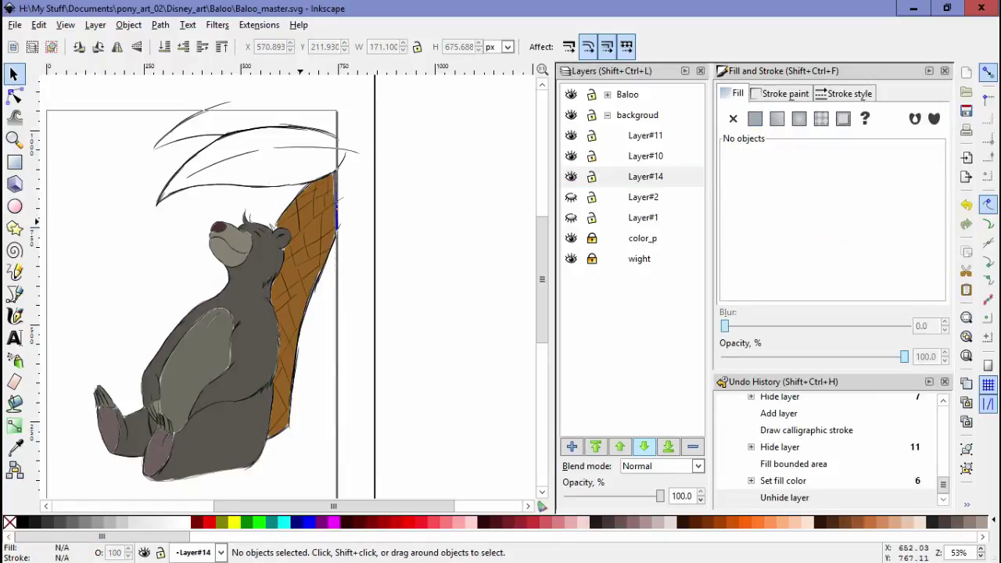
{"action": "left_click", "coordinate": [299, 222]}
{"action": "left_click_drag", "start_coordinate": [304, 227], "coordinate": [335, 297]}
{"action": "left_click", "coordinate": [115, 243]}
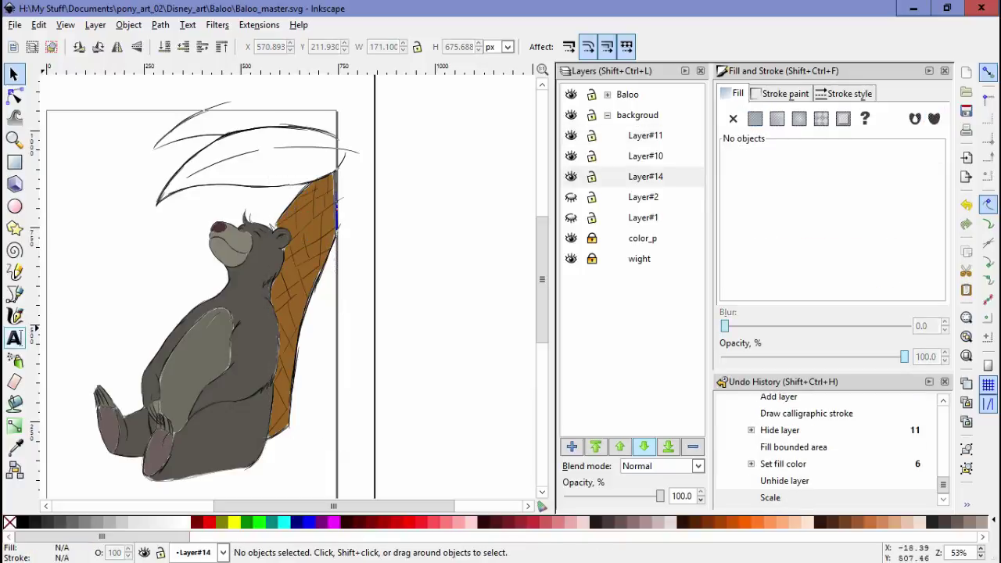
{"action": "left_click", "coordinate": [14, 403]}
{"action": "scroll", "coordinate": [234, 156], "scroll_direction": "up", "scroll_amount": 2}
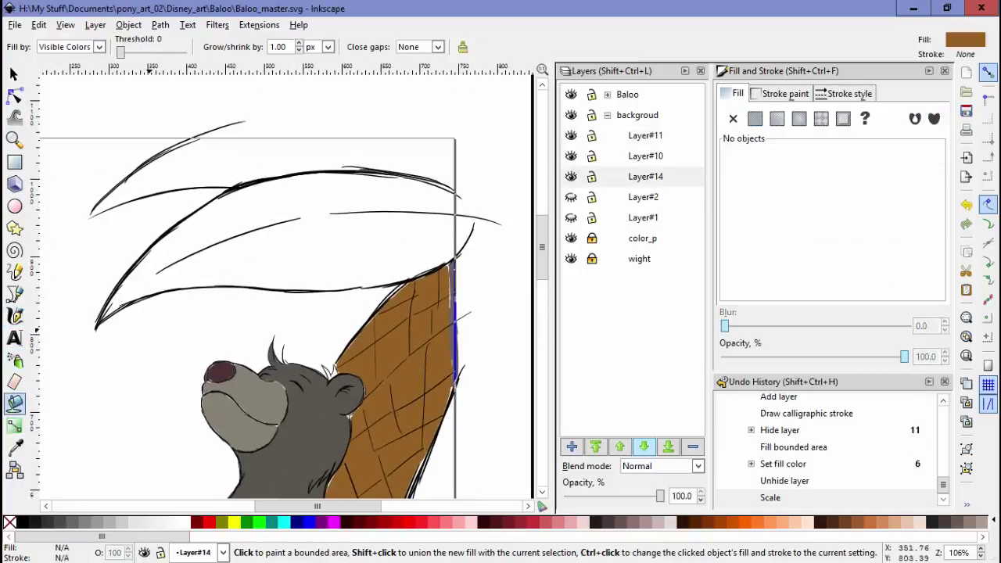
Draw brown strokes along the right and top edges, then fill the enclosed top area.
{"action": "key", "text": "c"}
{"action": "mouse_move", "coordinate": [443, 172]}
{"action": "left_mouse_down"}
{"action": "mouse_move", "coordinate": [452, 121]}
{"action": "mouse_move", "coordinate": [383, 141]}
{"action": "left_mouse_up"}
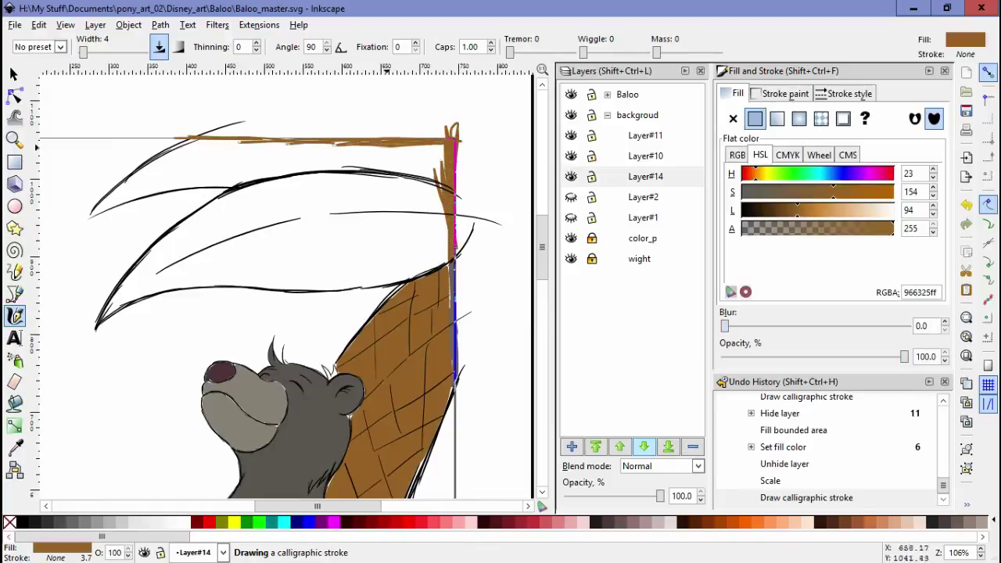
{"action": "left_click_drag", "start_coordinate": [188, 141], "coordinate": [287, 143]}
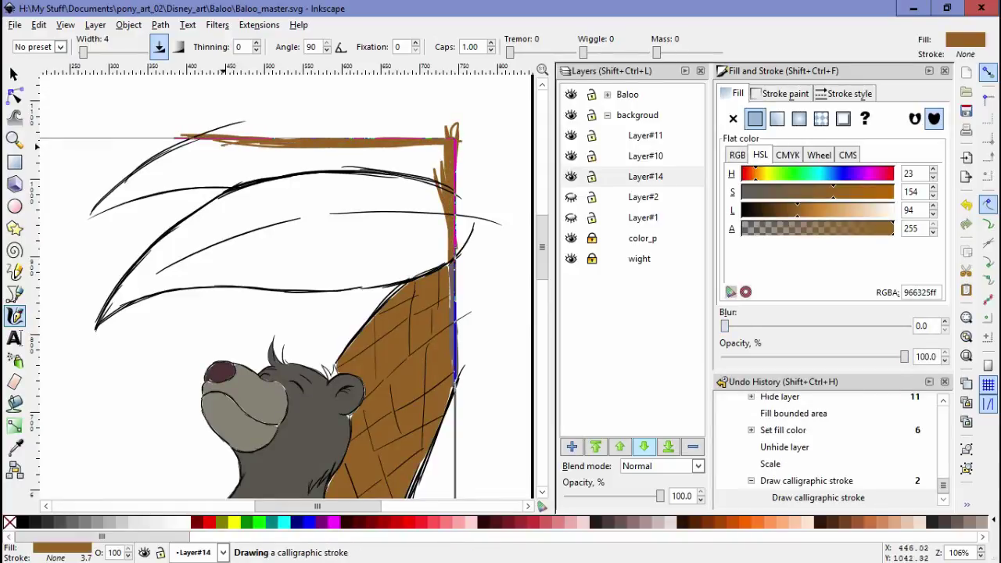
{"action": "key", "text": "shift+F7"}
{"action": "left_click", "coordinate": [298, 211]}
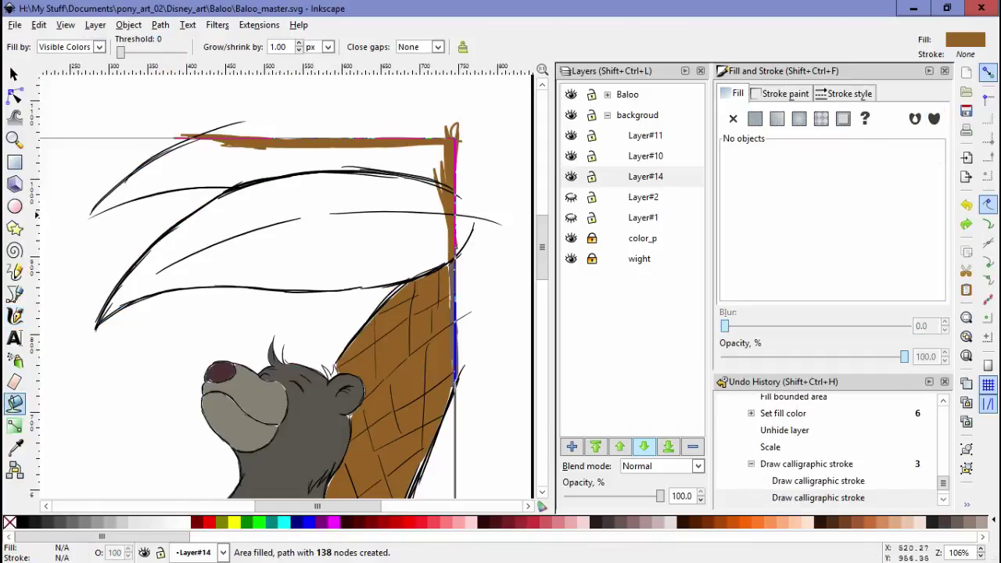
Close the gap at the left leaf tip and fill two leaf bands brown.
{"action": "key", "text": "ctrl+F6"}
{"action": "left_click_drag", "start_coordinate": [86, 217], "coordinate": [105, 202]}
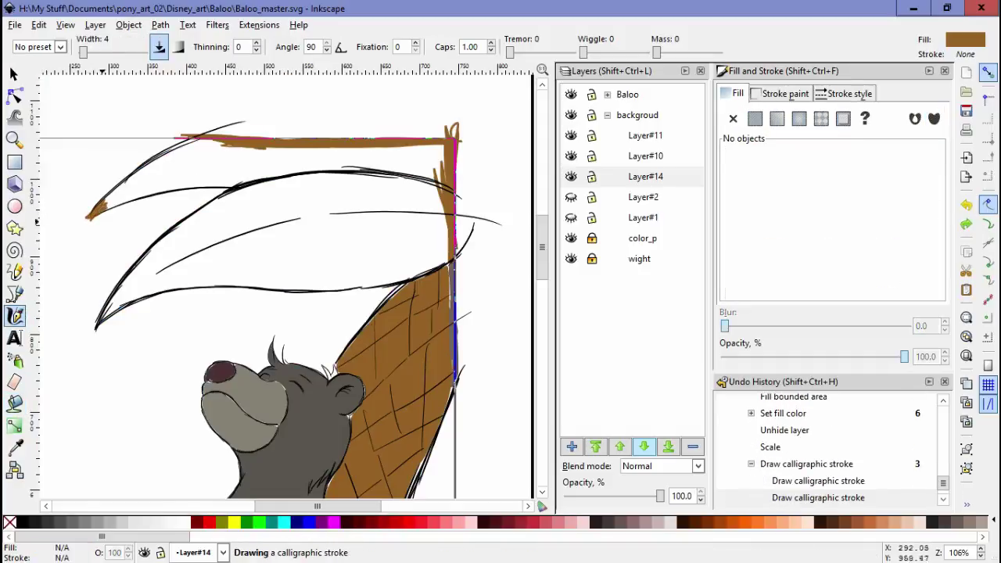
{"action": "key", "text": "shift+F7"}
{"action": "left_click", "coordinate": [191, 168]}
{"action": "left_click", "coordinate": [337, 244]}
Close the remaining small gaps in the leaf outline and rubber-band select the leaf shapes.
{"action": "key", "text": "ctrl+F6"}
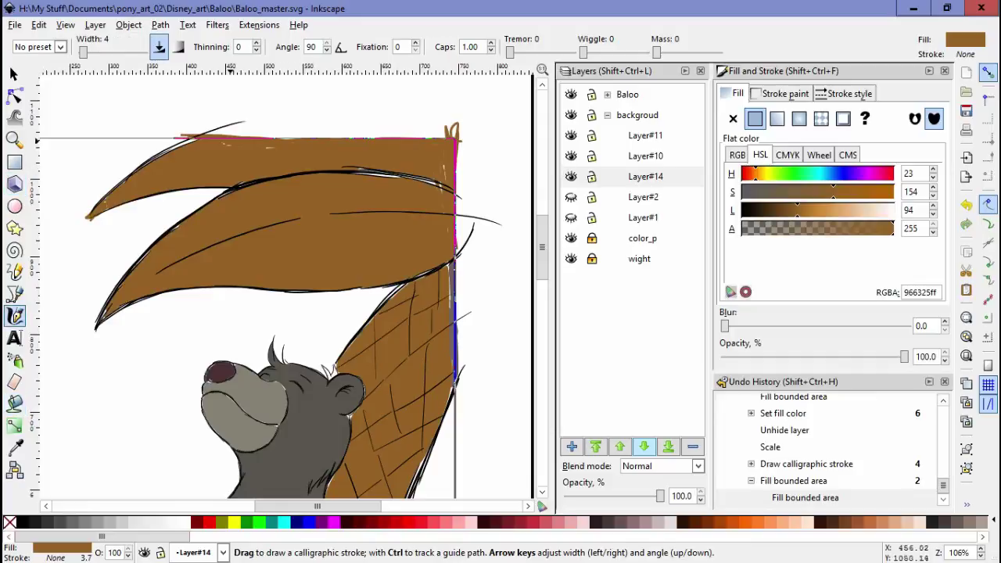
{"action": "left_click_drag", "start_coordinate": [110, 196], "coordinate": [117, 189]}
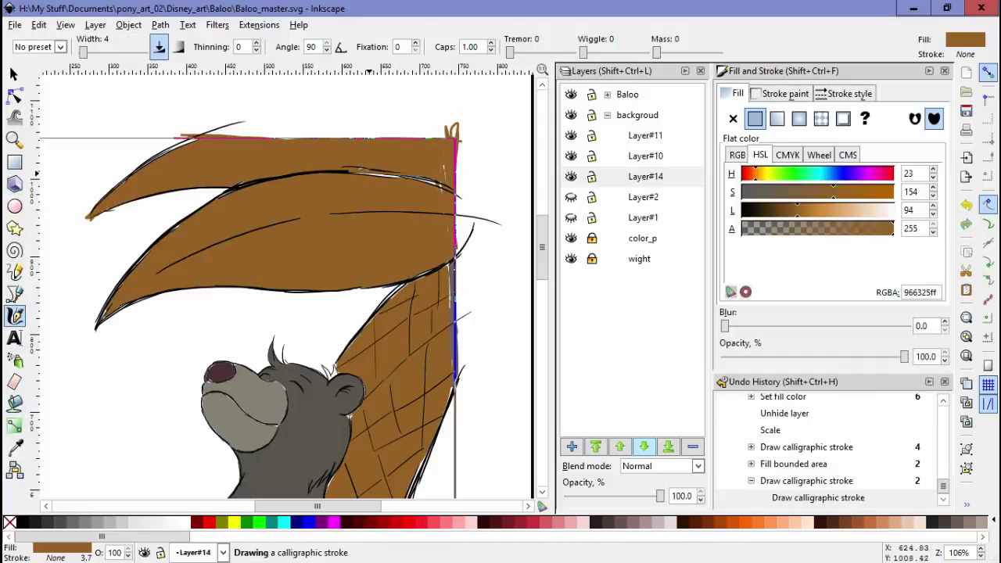
{"action": "left_click_drag", "start_coordinate": [351, 174], "coordinate": [447, 188]}
{"action": "left_click_drag", "start_coordinate": [61, 160], "coordinate": [63, 162]}
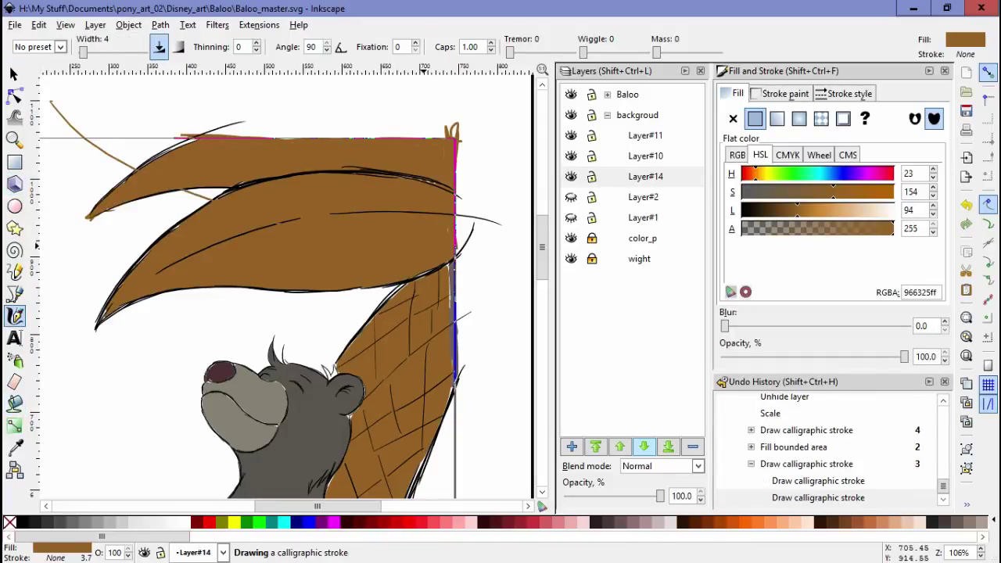
{"action": "key", "text": "F1"}
{"action": "left_click_drag", "start_coordinate": [53, 112], "coordinate": [478, 270]}
Try a darker green on the leaves, undo it, and adjust layer locks and visibility.
{"action": "left_click_drag", "start_coordinate": [755, 173], "coordinate": [806, 172]}
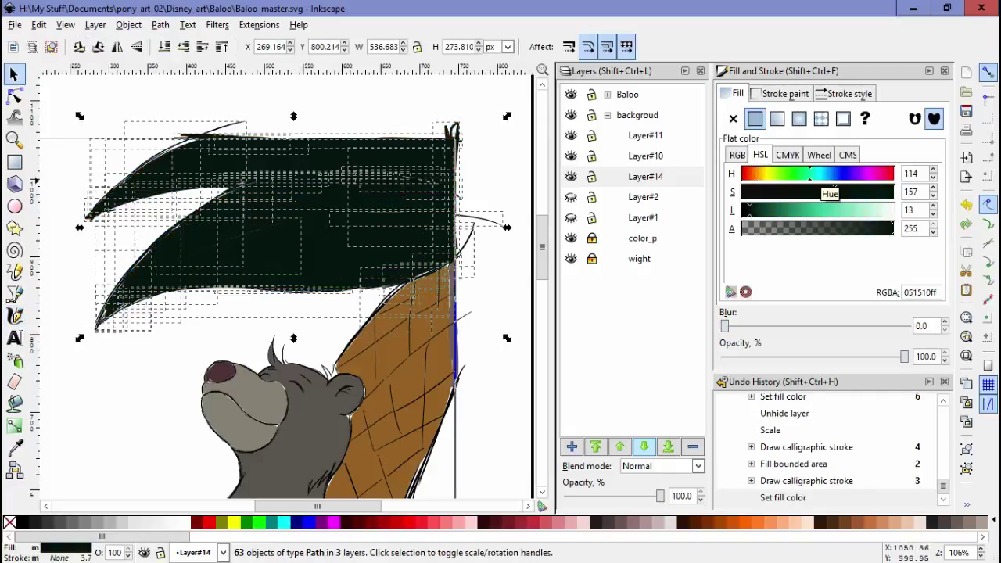
{"action": "left_click_drag", "start_coordinate": [749, 210], "coordinate": [811, 209]}
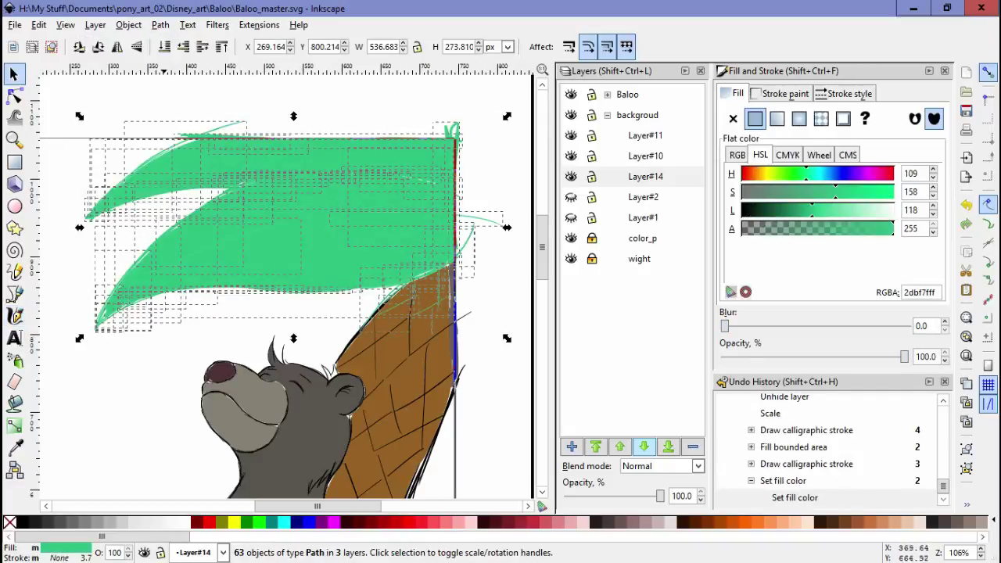
{"action": "key", "text": "ctrl+z"}
{"action": "key", "text": "Escape"}
{"action": "left_click", "coordinate": [570, 155]}
{"action": "left_click", "coordinate": [570, 156]}
{"action": "left_click", "coordinate": [570, 135]}
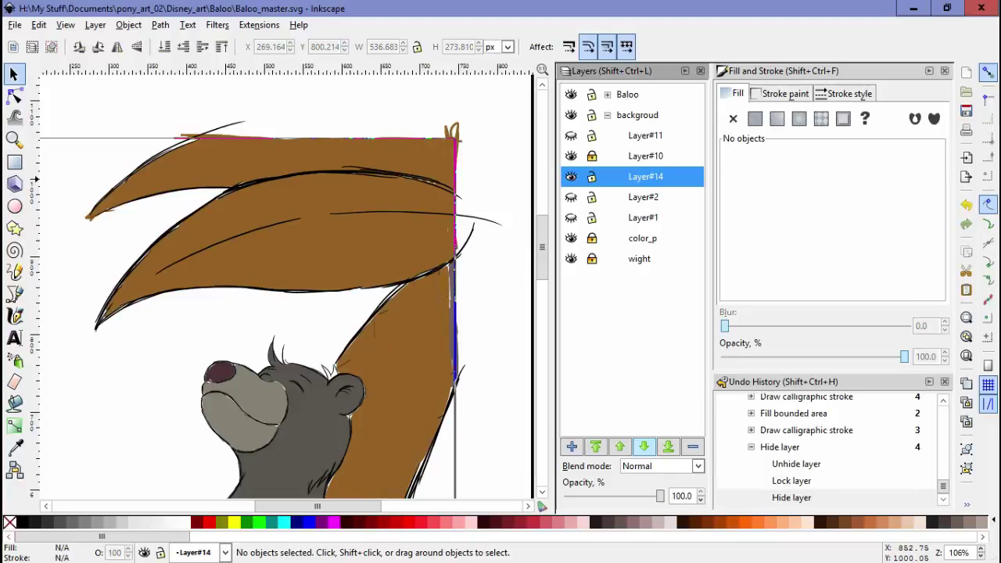
{"action": "left_click", "coordinate": [591, 136]}
Select the leaf shapes and set their fill to a light green (2ab16d).
{"action": "left_click_drag", "start_coordinate": [56, 125], "coordinate": [449, 294]}
{"action": "scroll", "coordinate": [369, 281], "scroll_direction": "down", "scroll_amount": 1}
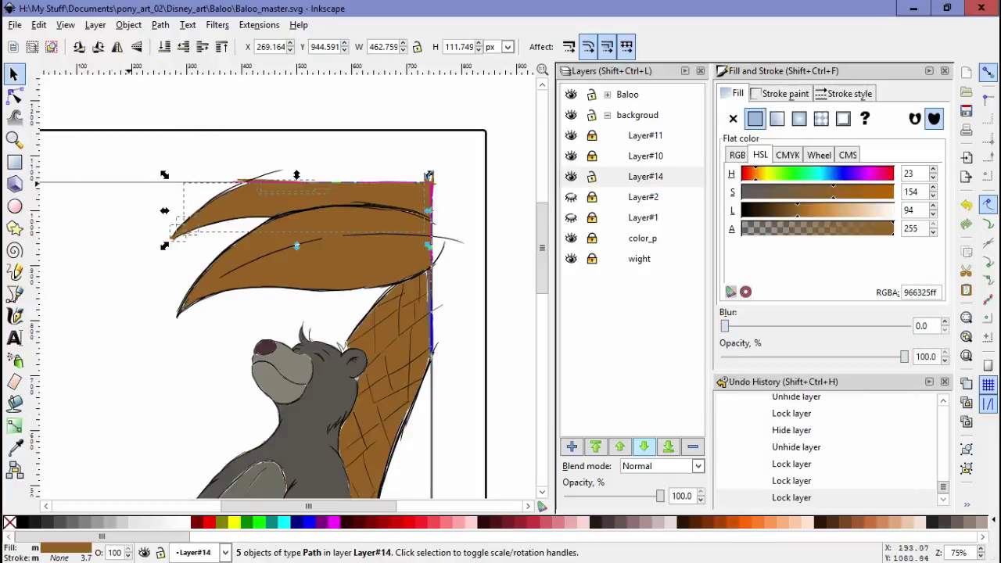
{"action": "left_click_drag", "start_coordinate": [106, 160], "coordinate": [472, 316]}
{"action": "left_click_drag", "start_coordinate": [755, 173], "coordinate": [804, 172]}
{"action": "left_click_drag", "start_coordinate": [797, 209], "coordinate": [806, 210]}
{"action": "left_click_drag", "start_coordinate": [352, 352], "coordinate": [324, 317]}
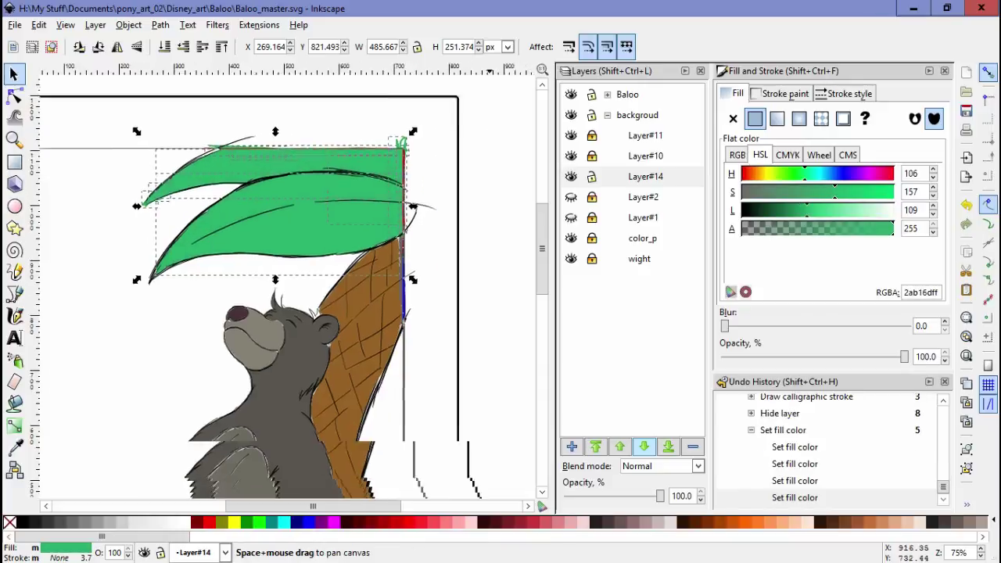